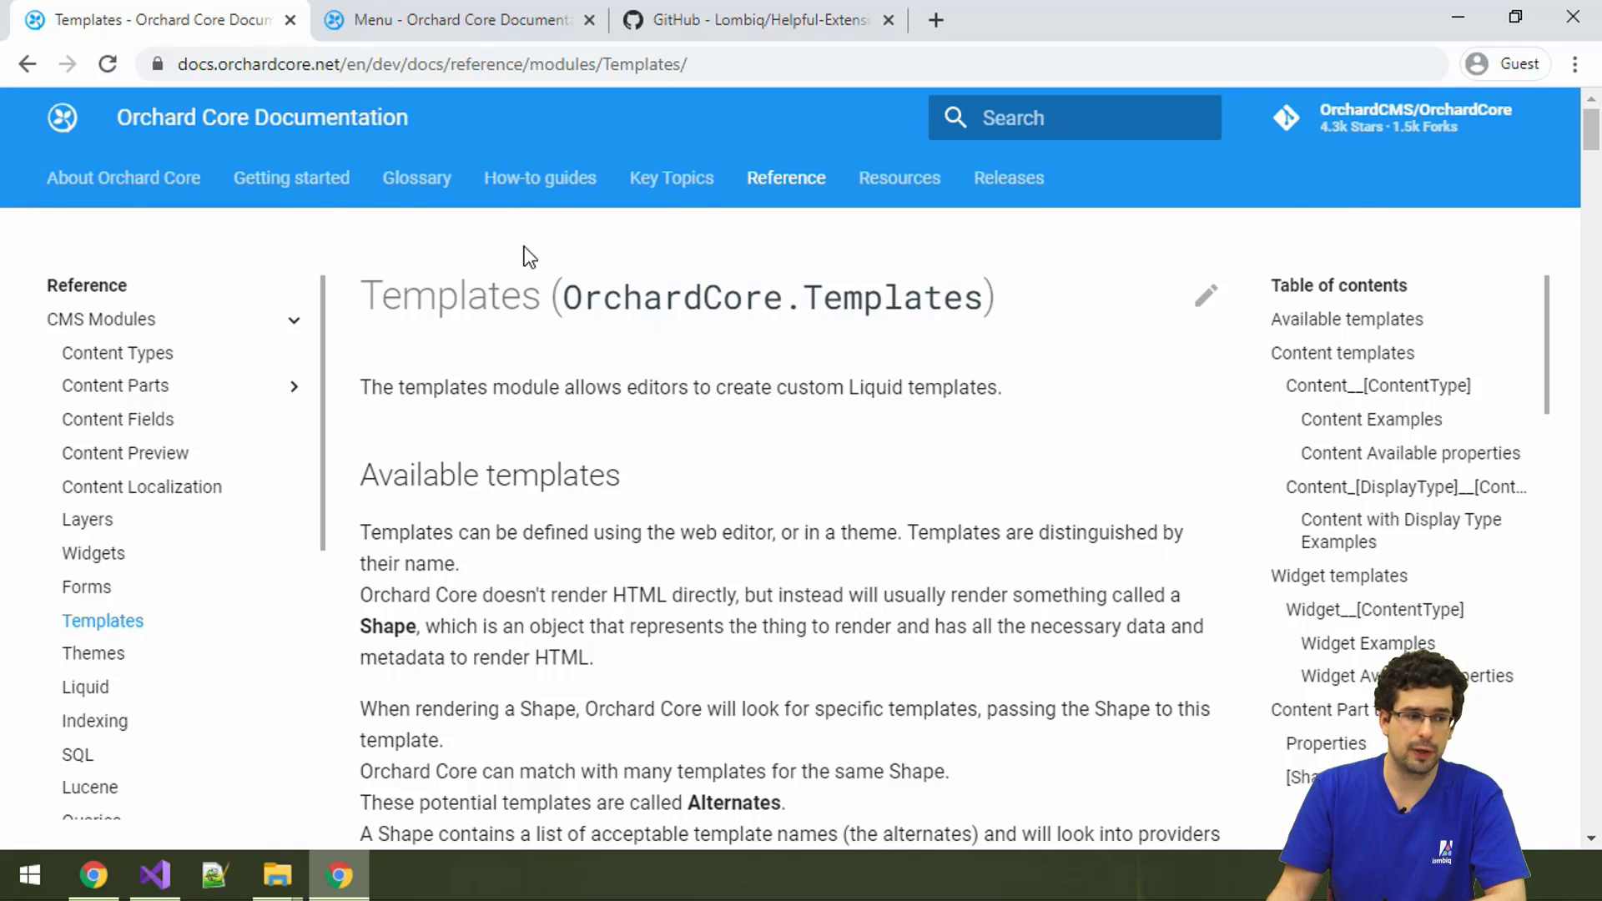
{"action": "scroll", "coordinate": [525, 247], "scroll_direction": "down", "scroll_amount": 3}
{"action": "scroll", "coordinate": [524, 247], "scroll_direction": "down", "scroll_amount": 5}
{"action": "scroll", "coordinate": [524, 265], "scroll_direction": "down", "scroll_amount": 6}
{"action": "scroll", "coordinate": [525, 265], "scroll_direction": "down", "scroll_amount": 6}
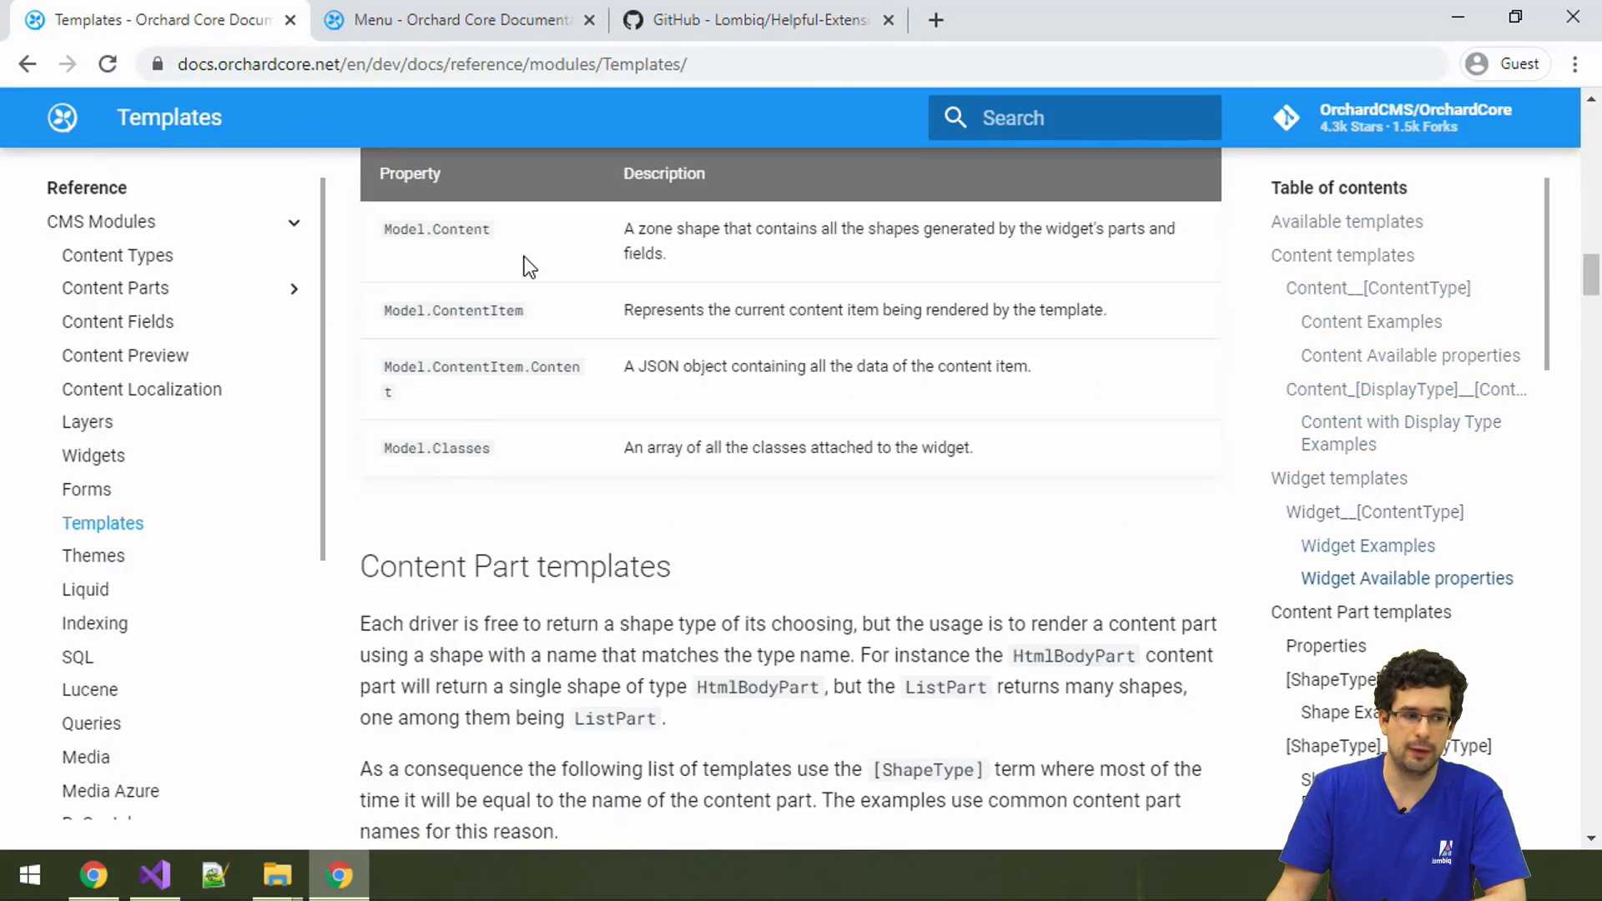
{"action": "scroll", "coordinate": [525, 275], "scroll_direction": "down", "scroll_amount": 5}
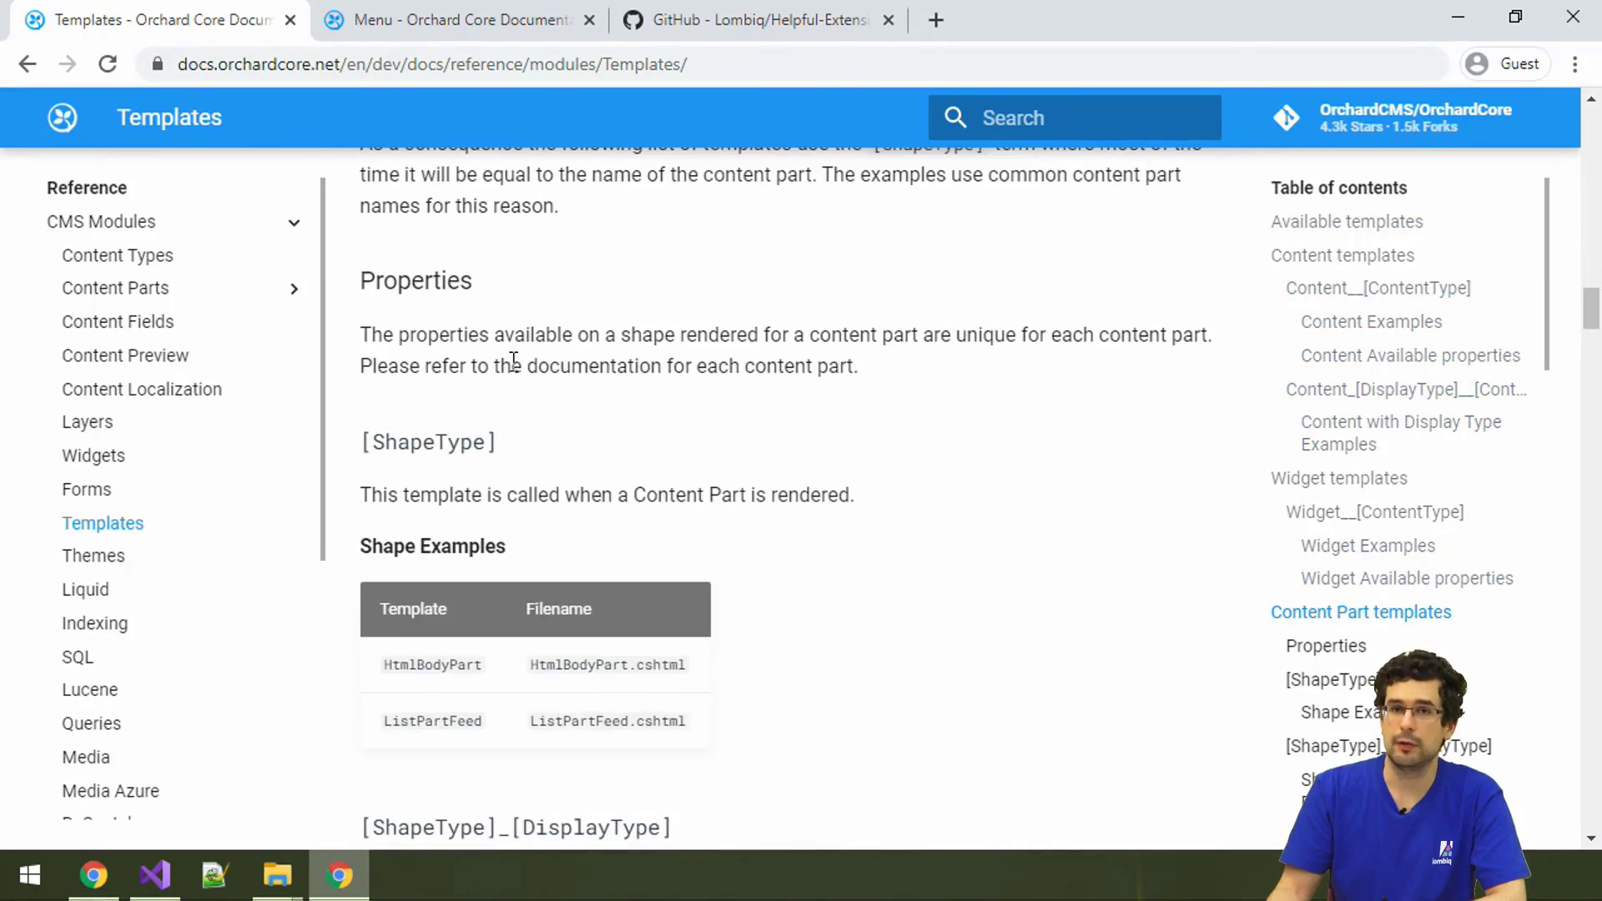
{"action": "scroll", "coordinate": [514, 361], "scroll_direction": "up", "scroll_amount": 8}
{"action": "scroll", "coordinate": [513, 360], "scroll_direction": "up", "scroll_amount": 8}
{"action": "scroll", "coordinate": [502, 377], "scroll_direction": "up", "scroll_amount": 9}
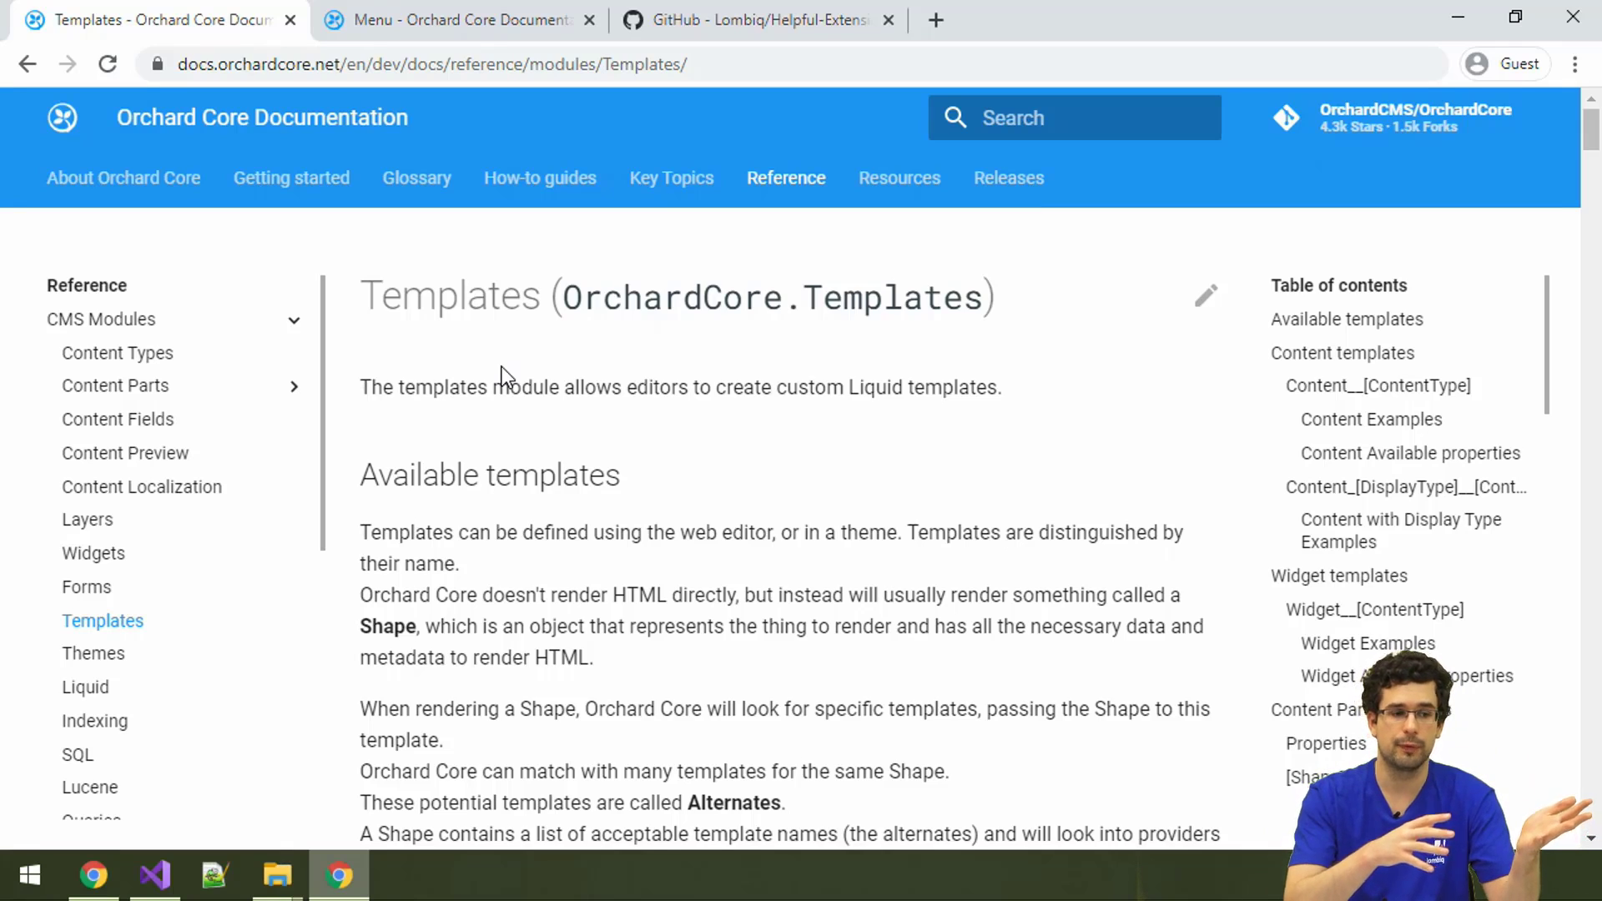
{"action": "scroll", "coordinate": [502, 368], "scroll_direction": "down", "scroll_amount": 3}
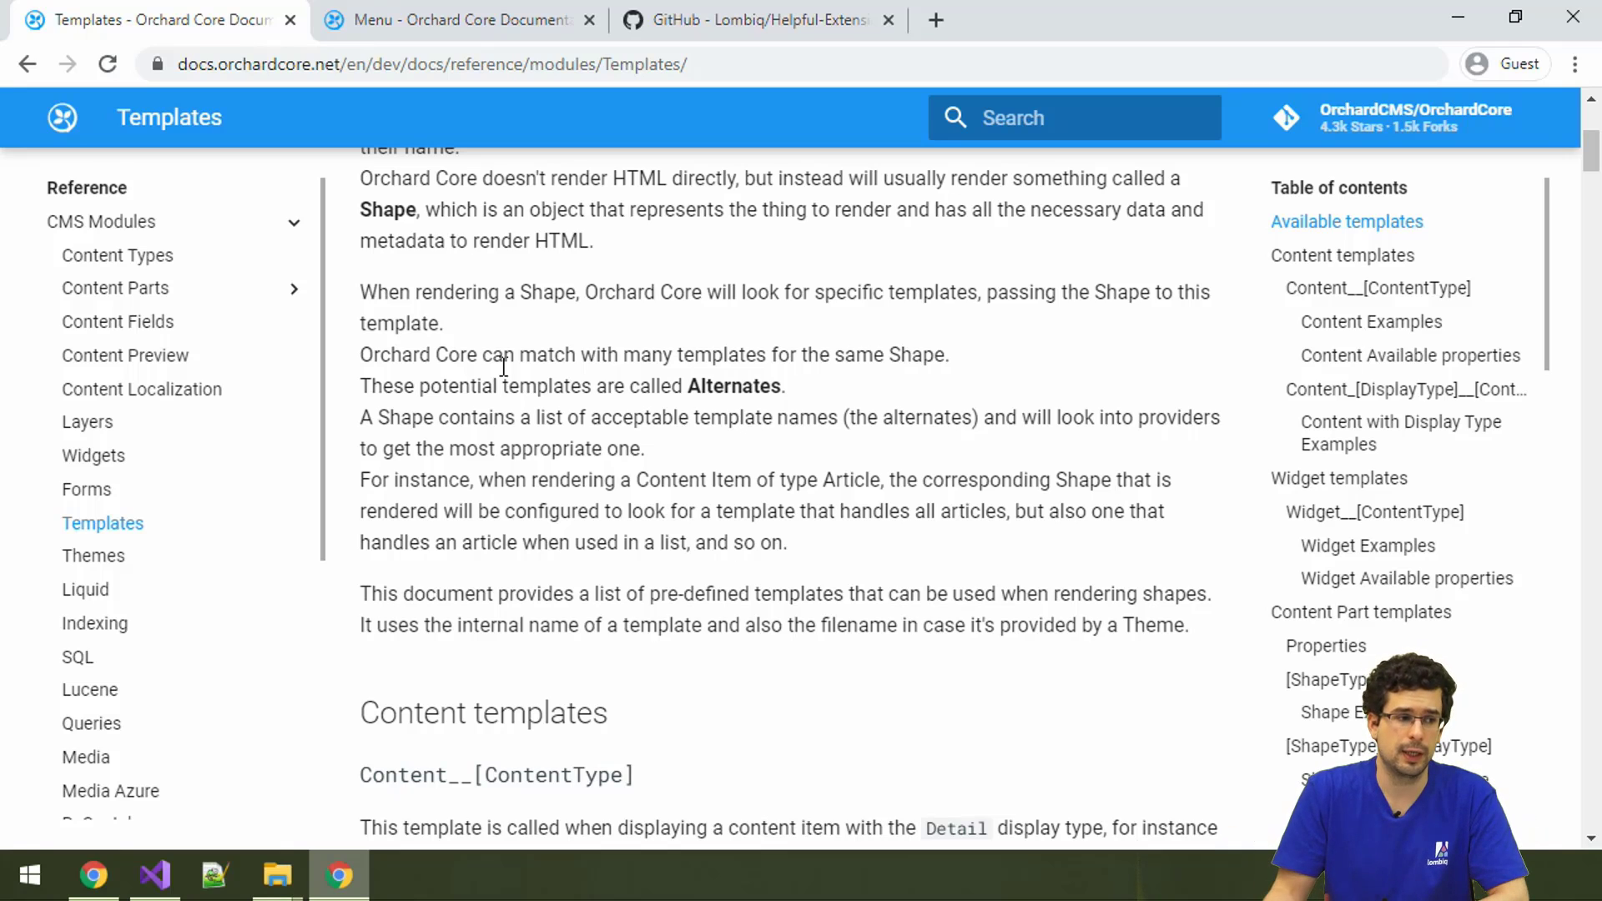
- Read the Alternates explanation in the Templates docs, then go to the Content Part templates section
{"action": "double_click", "coordinate": [736, 381]}
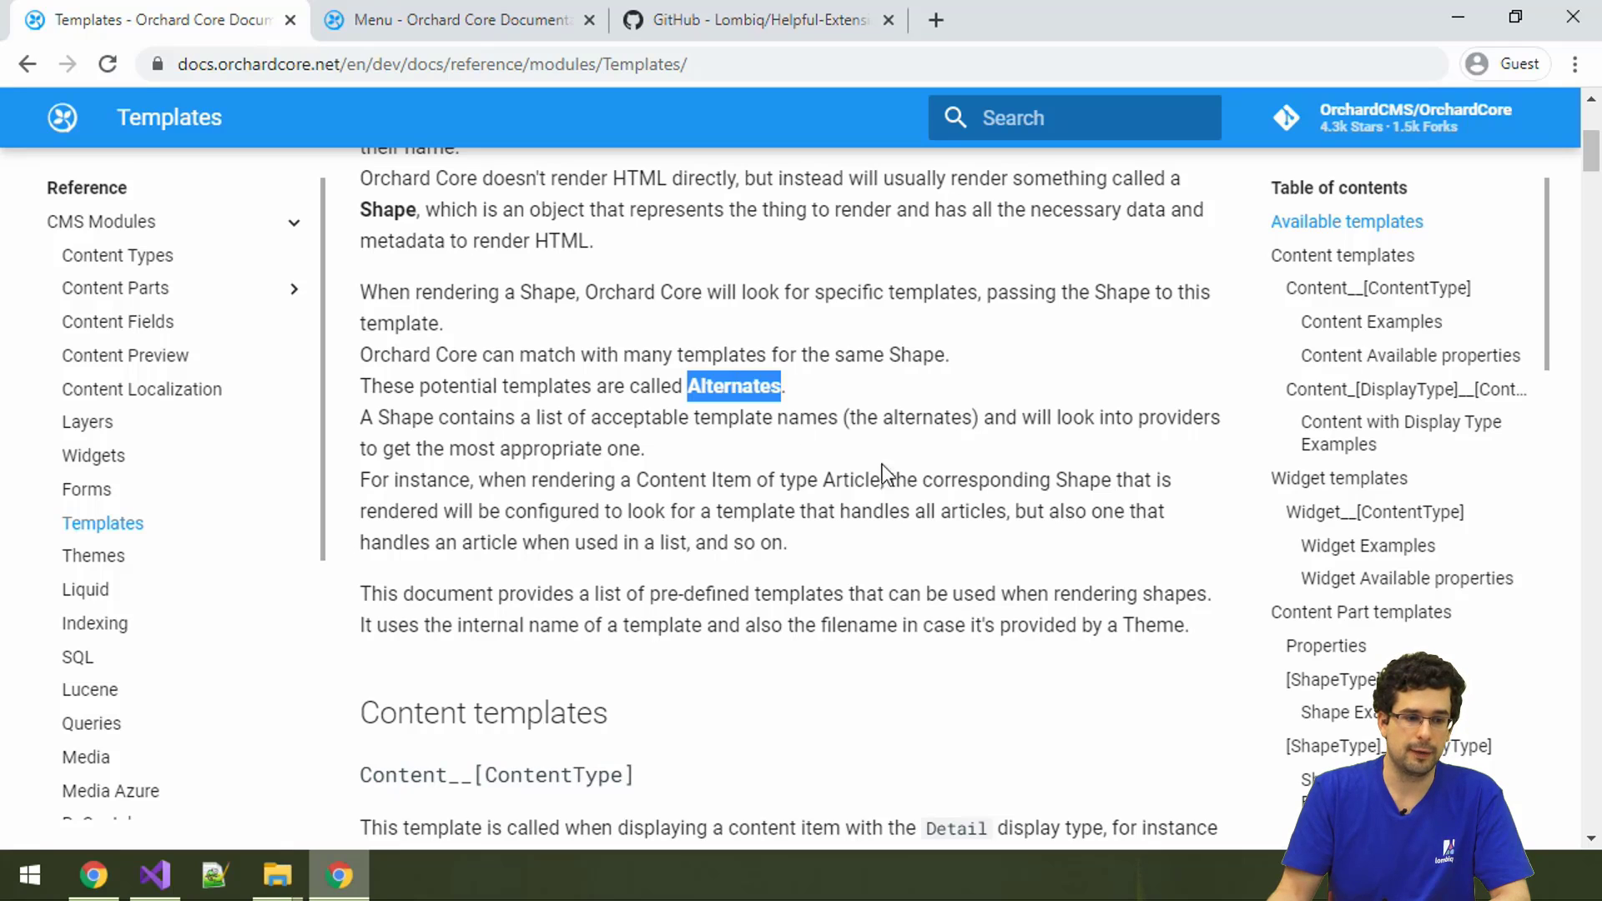
{"action": "left_click", "coordinate": [1400, 612]}
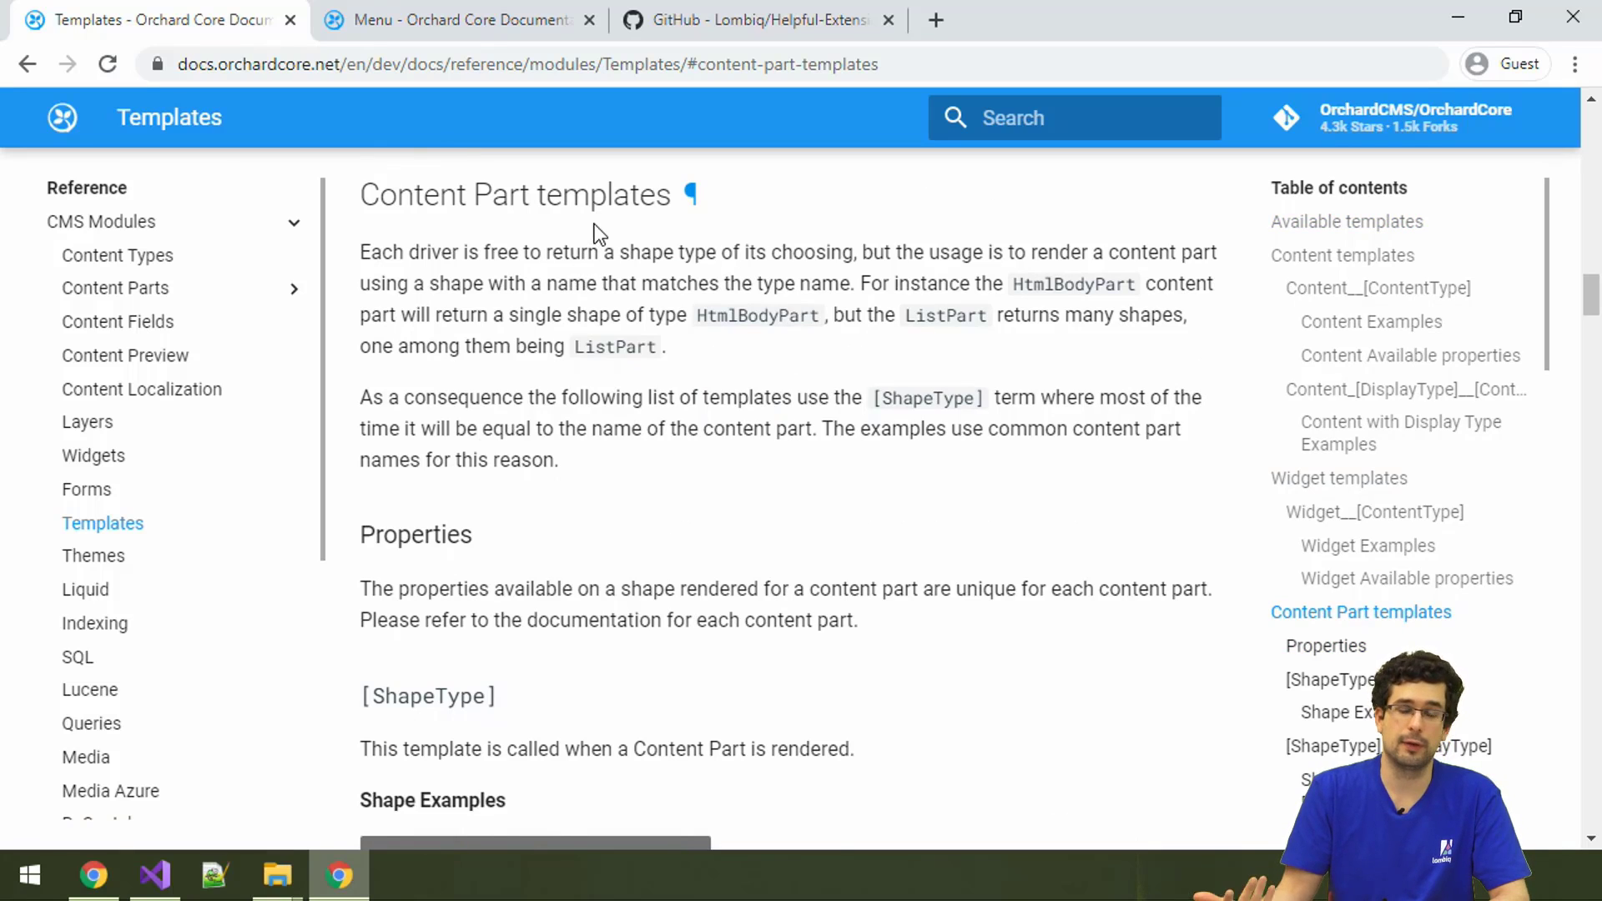
{"action": "scroll", "coordinate": [595, 224], "scroll_direction": "down", "scroll_amount": 1}
{"action": "scroll", "coordinate": [595, 224], "scroll_direction": "down", "scroll_amount": 2}
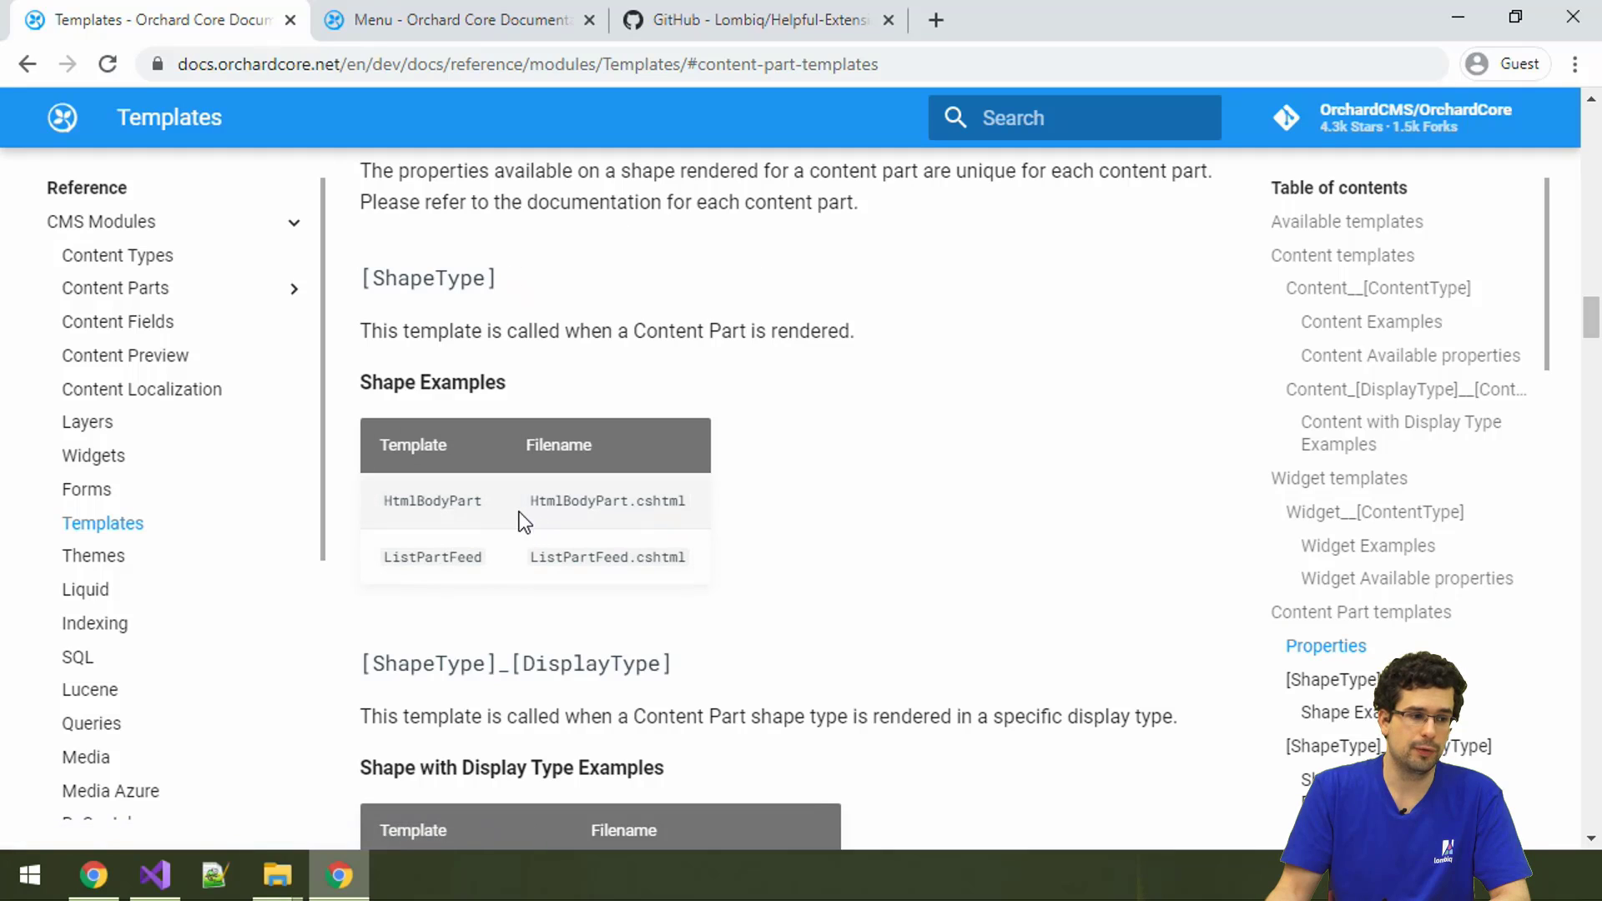
{"action": "left_click_drag", "start_coordinate": [529, 501], "coordinate": [683, 501]}
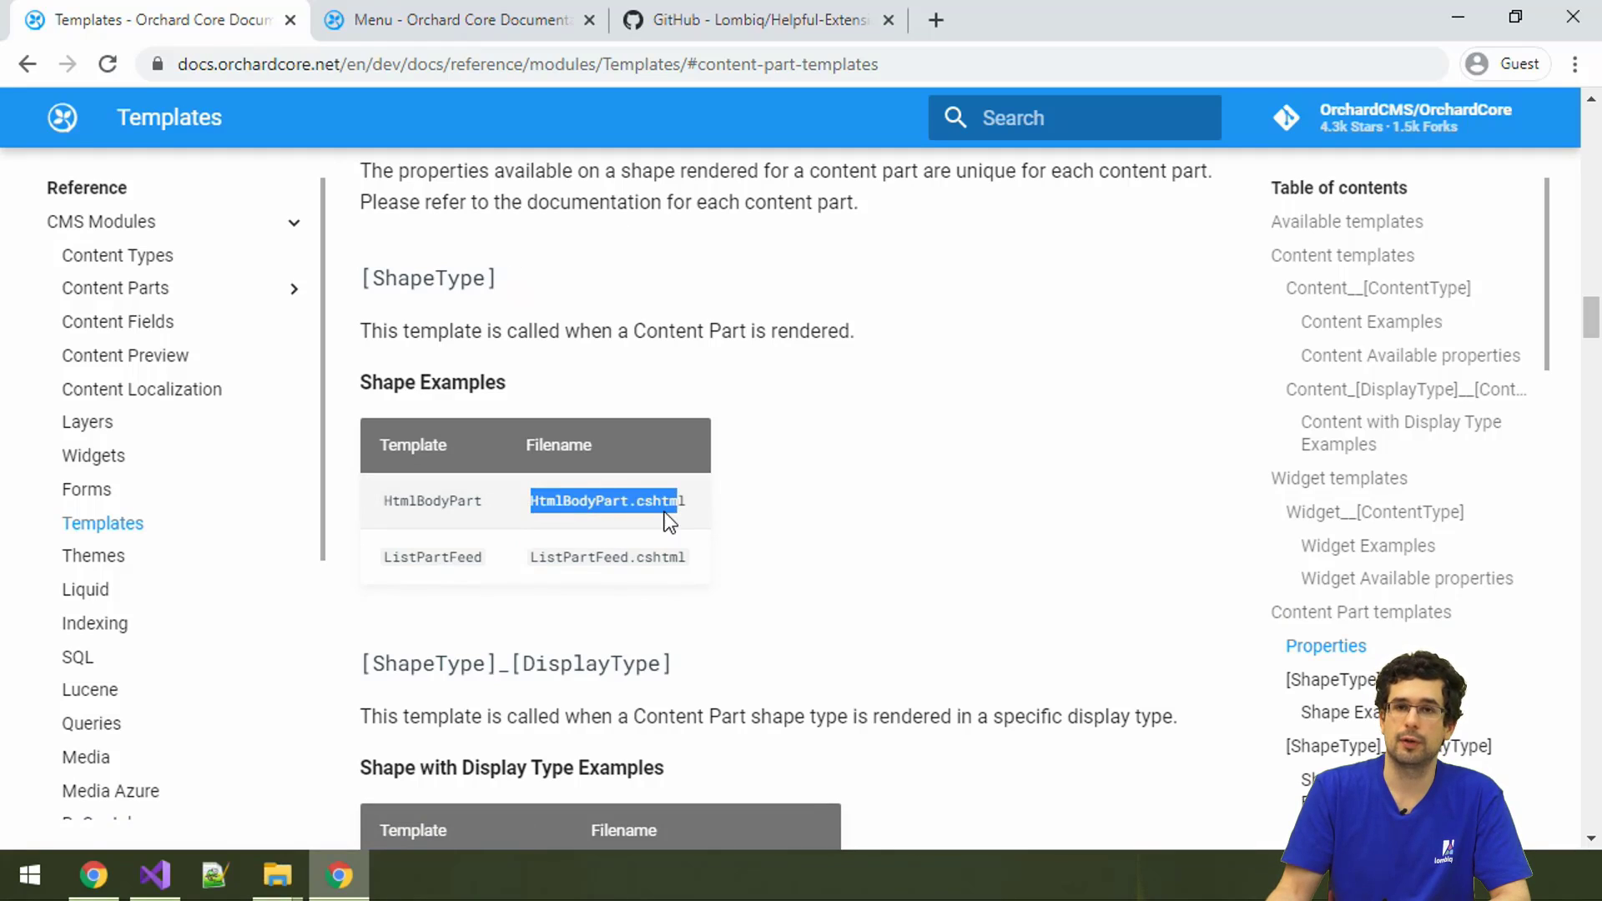
{"action": "double_click", "coordinate": [667, 514]}
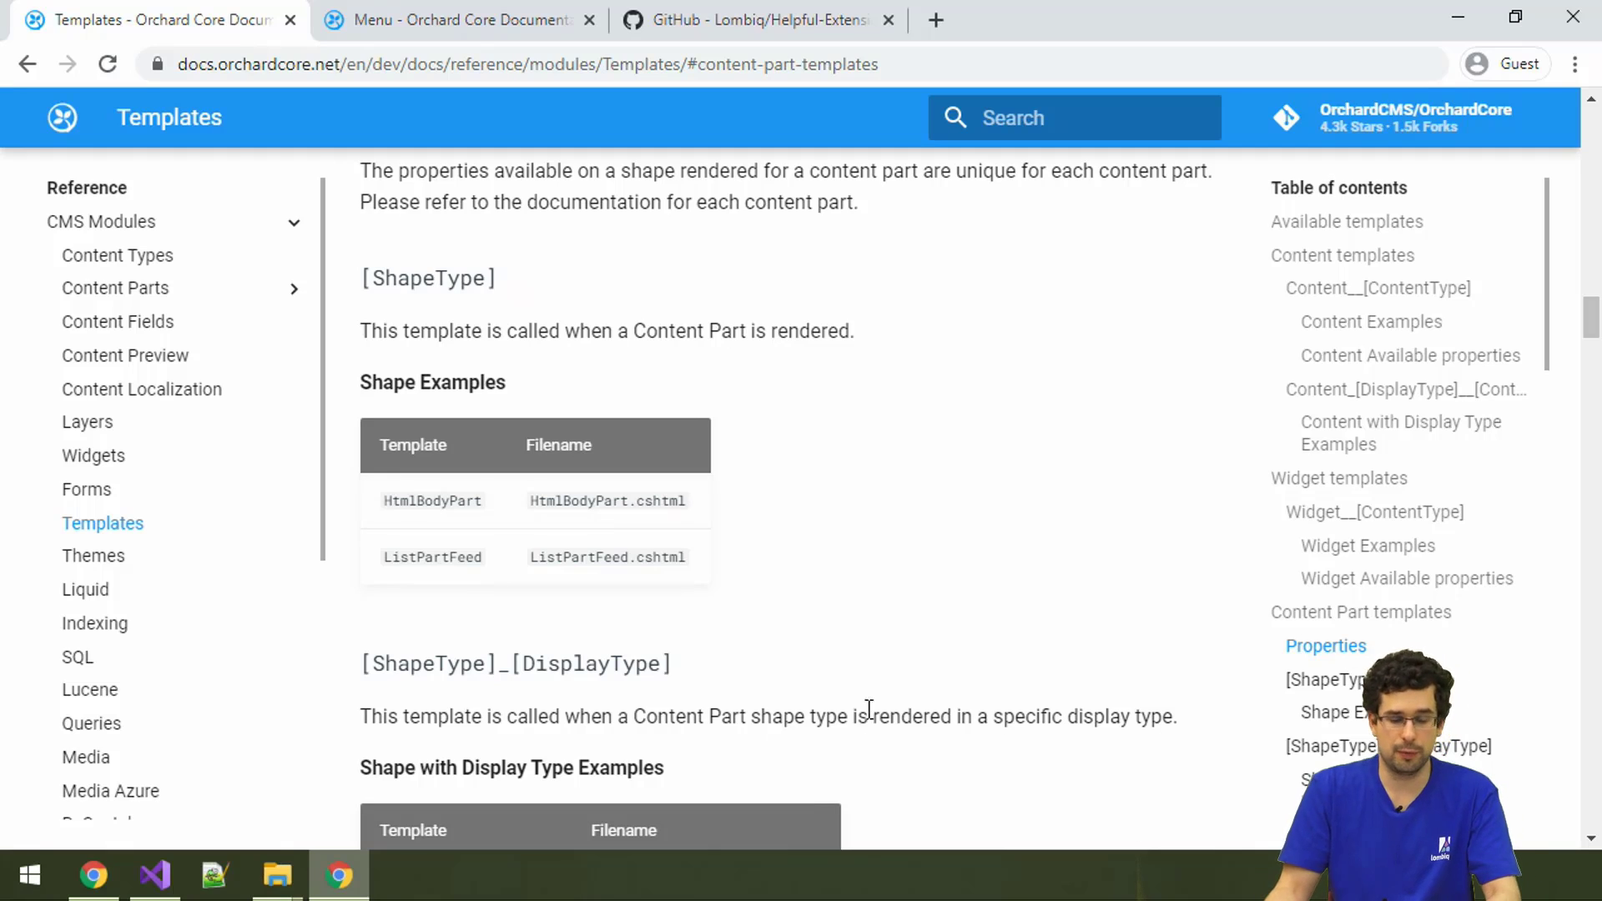
{"action": "key", "text": "alt+Tab"}
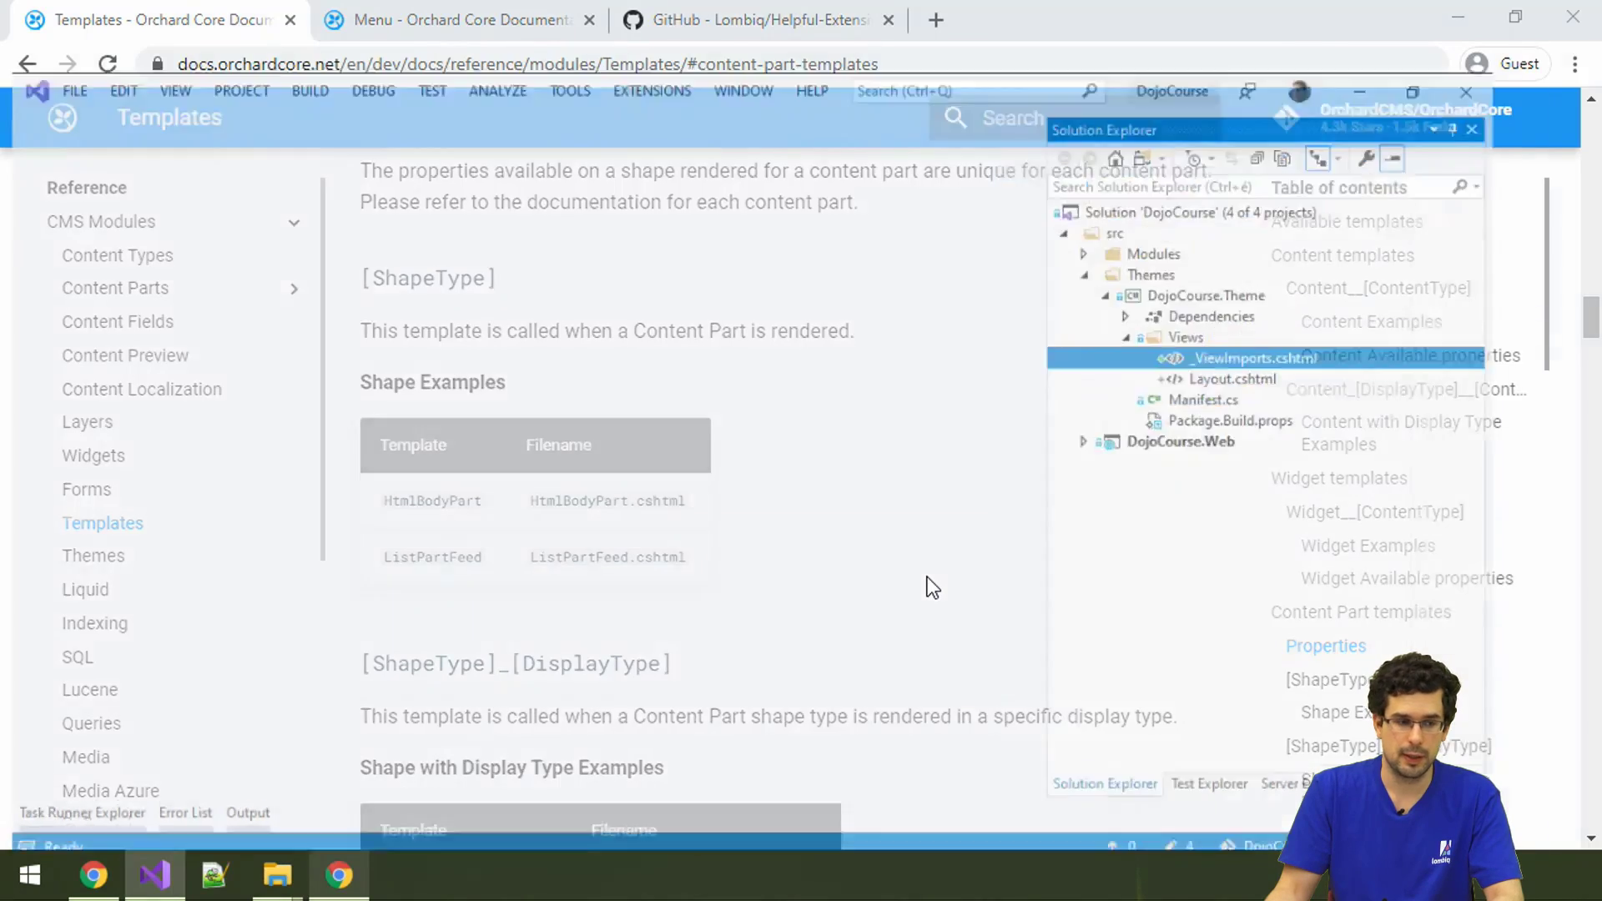
{"action": "right_click", "coordinate": [1265, 286]}
{"action": "mouse_move", "coordinate": [956, 303]}
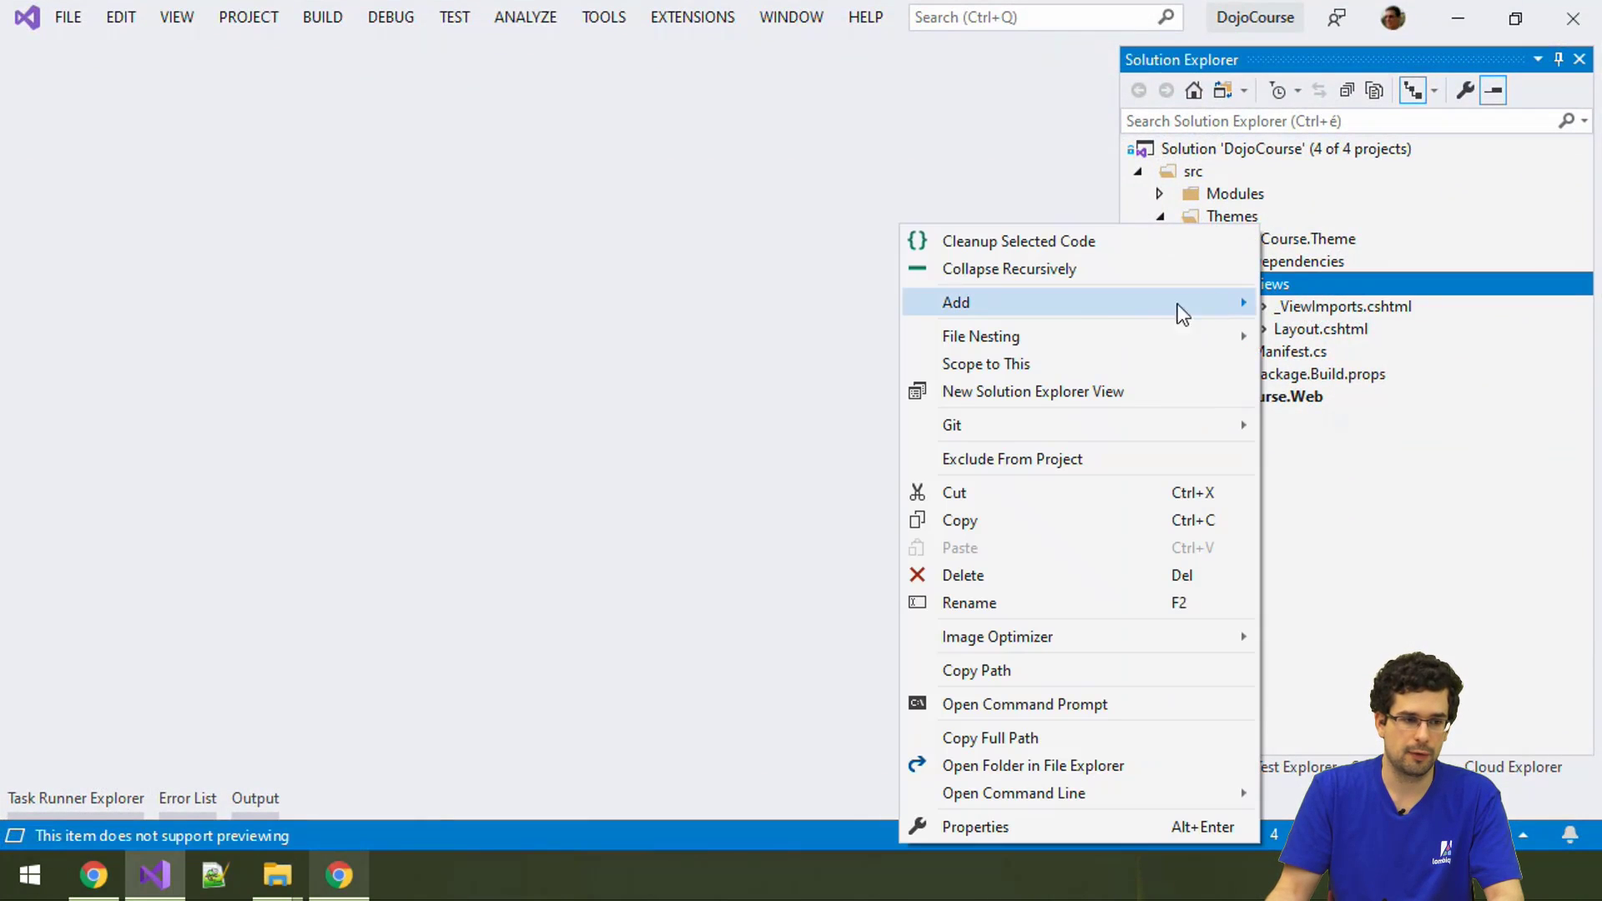
{"action": "left_click", "coordinate": [560, 491]}
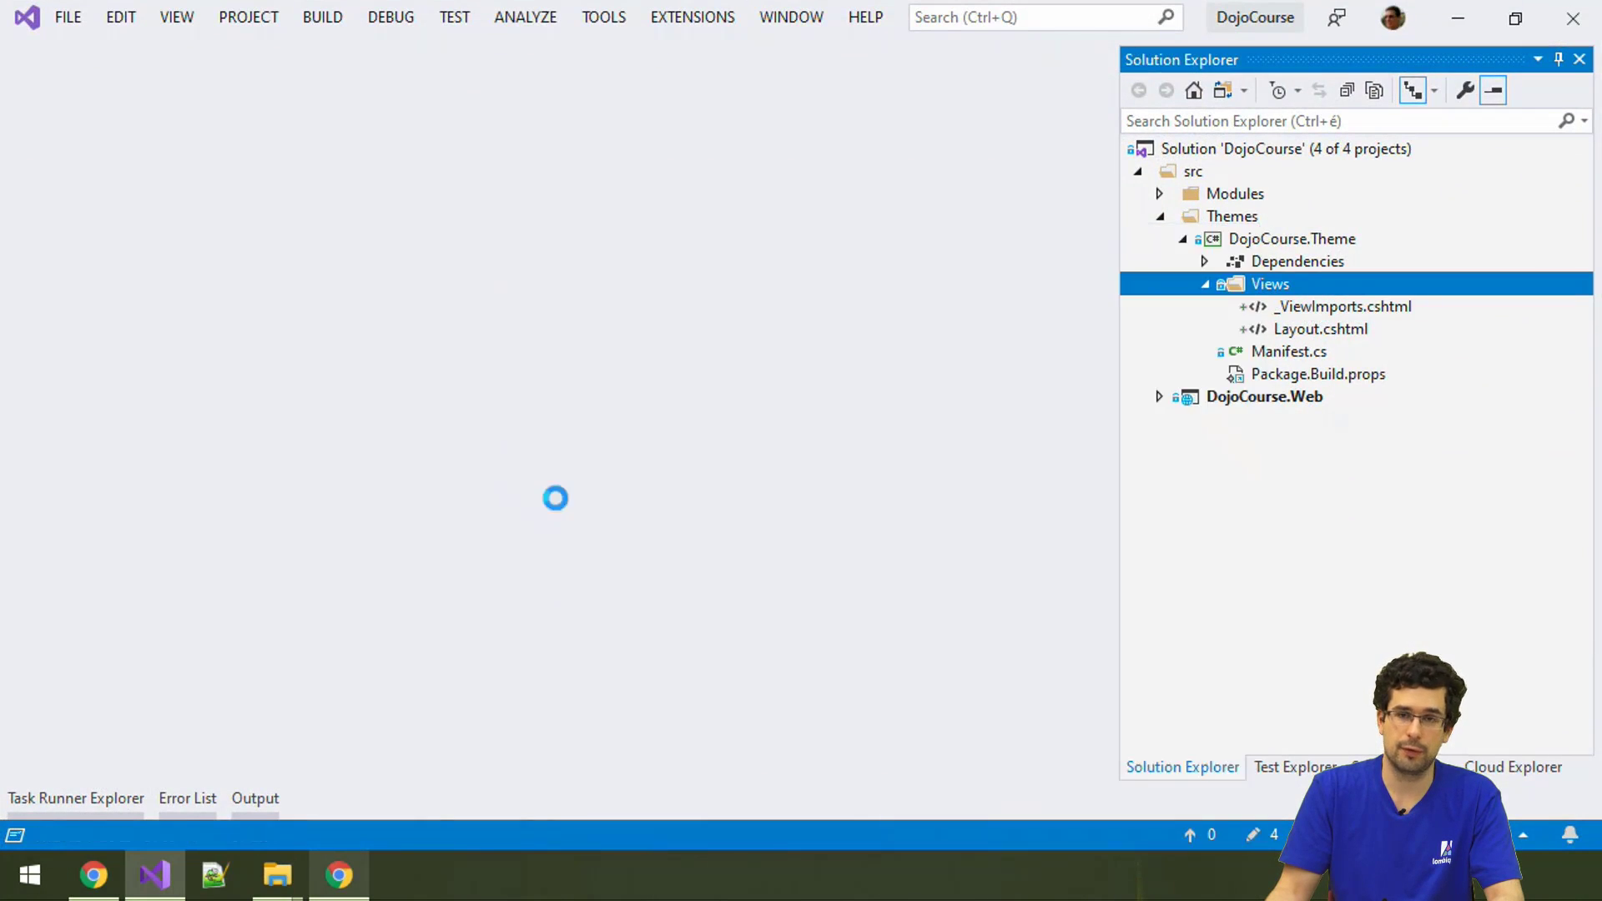
{"action": "type", "text": "TitlePart.cshtml"}
{"action": "key", "text": "Return"}
{"action": "type", "text": "@model OrchardCore.Title.ViewModels.TitlePartViewModel  <h1>@Model.Title</h1>"}
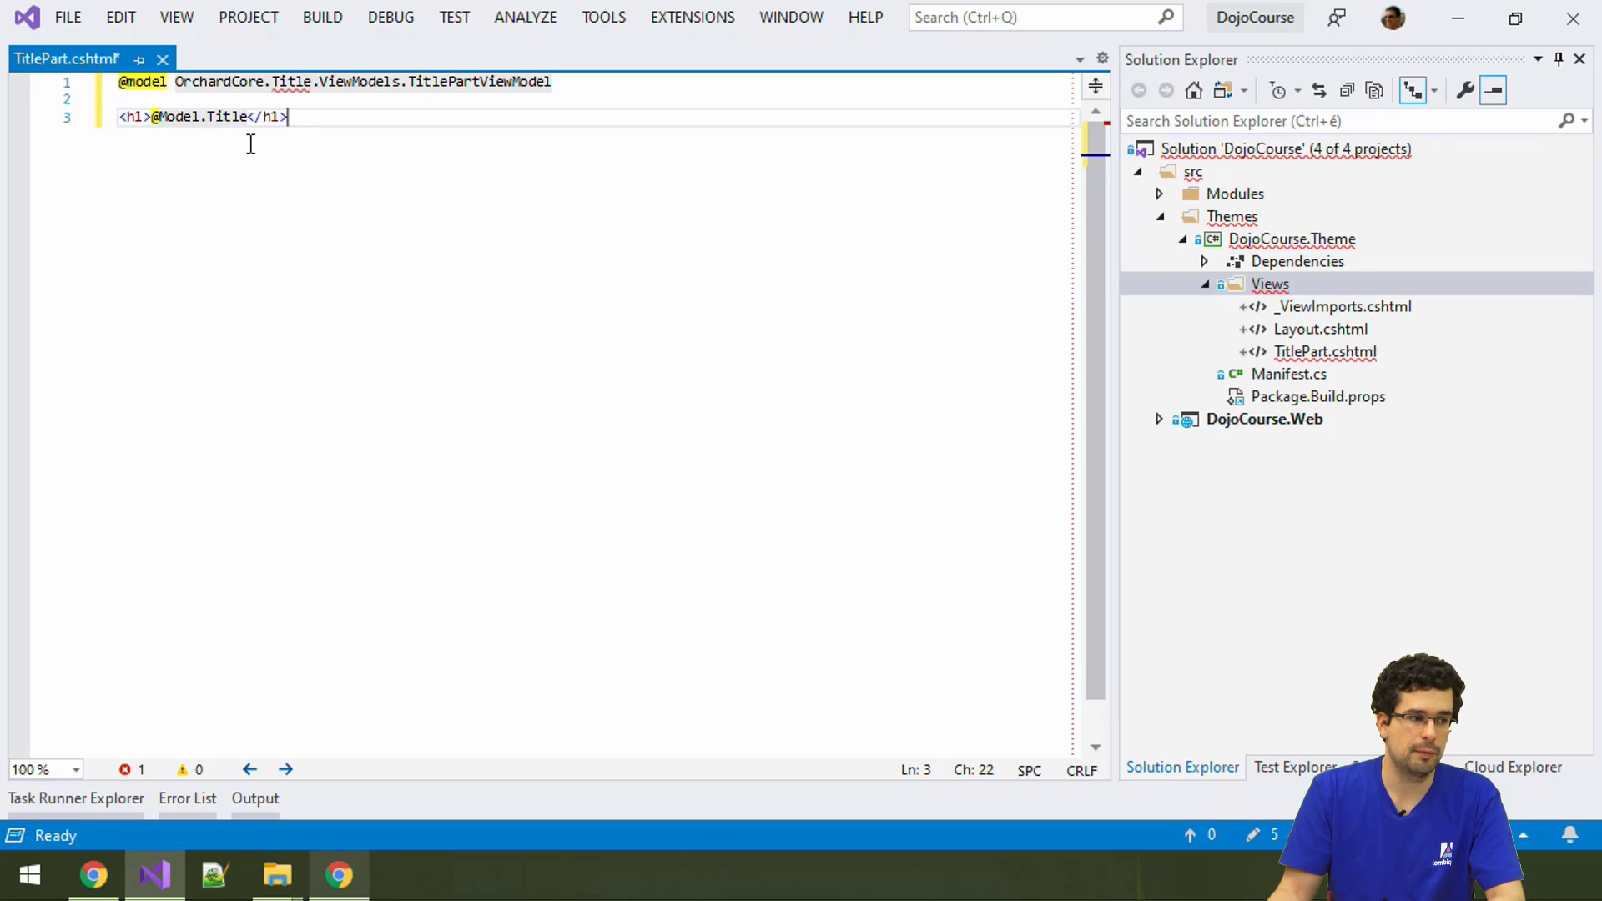
{"action": "key", "text": "ctrl+s"}
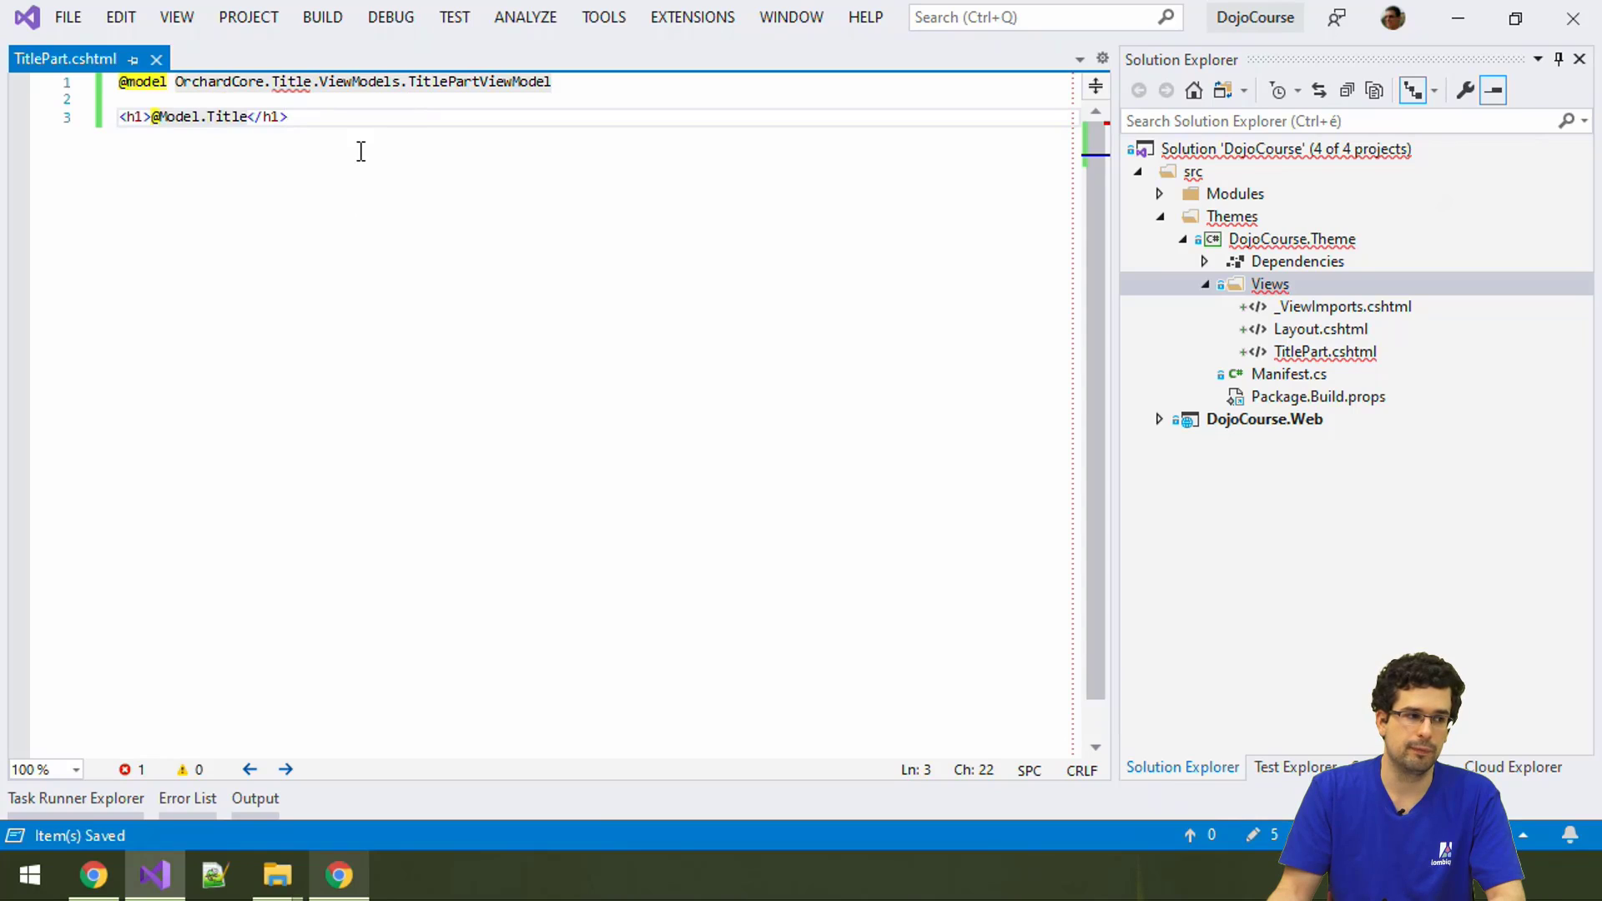
- Highlight the title heading line and the TitlePartViewModel model type in the new view
{"action": "key", "text": "shift+Home"}
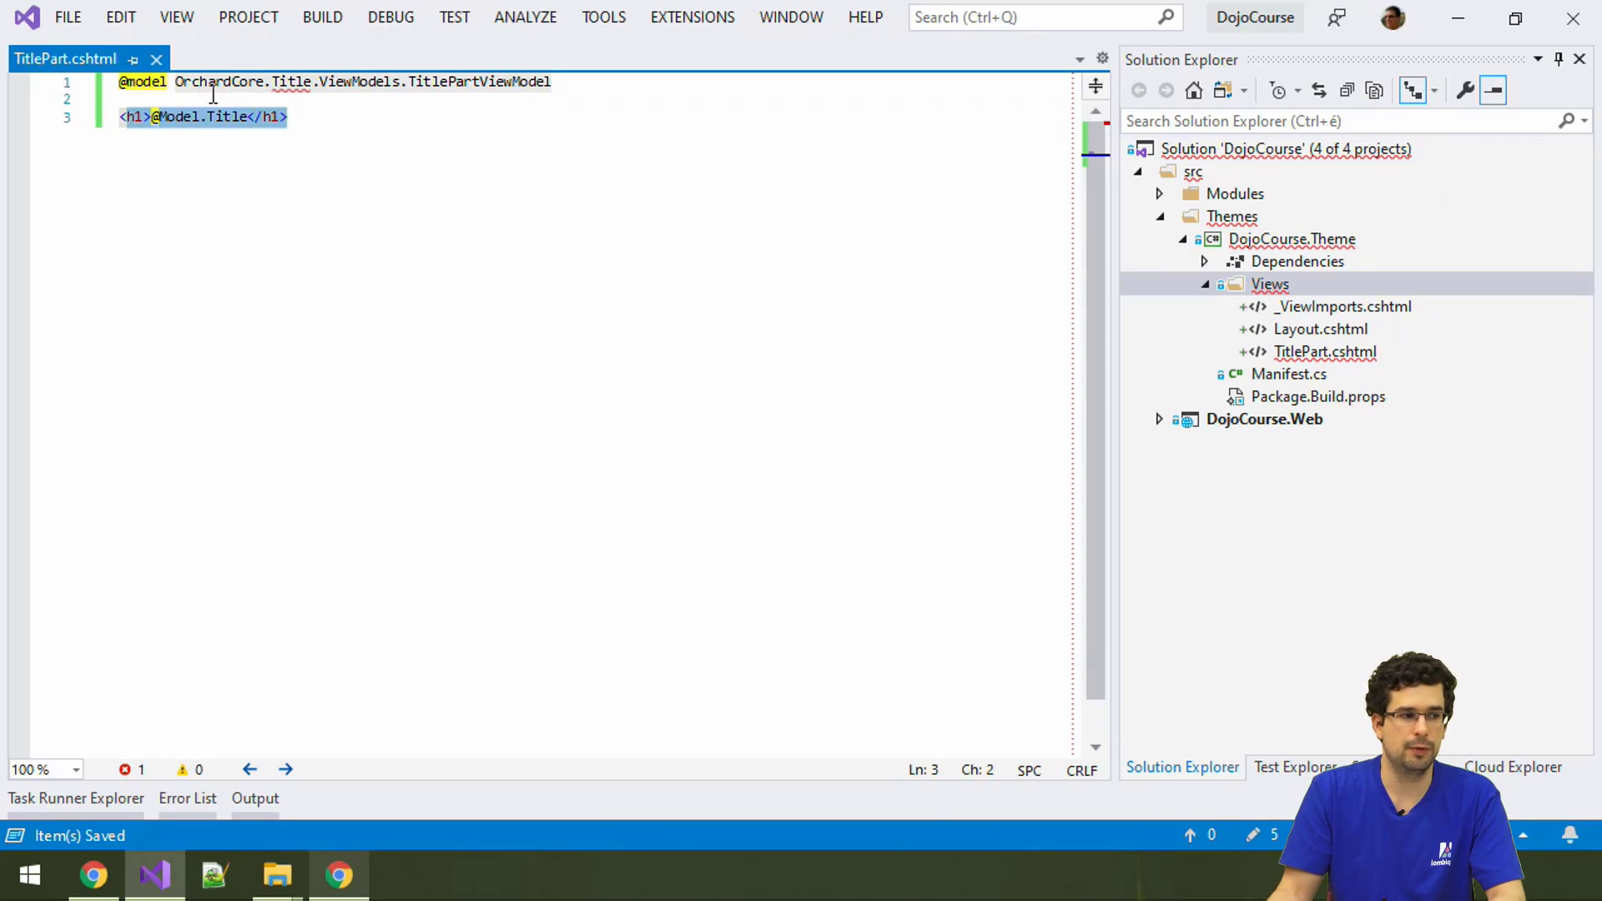
{"action": "left_click_drag", "start_coordinate": [175, 81], "coordinate": [554, 82]}
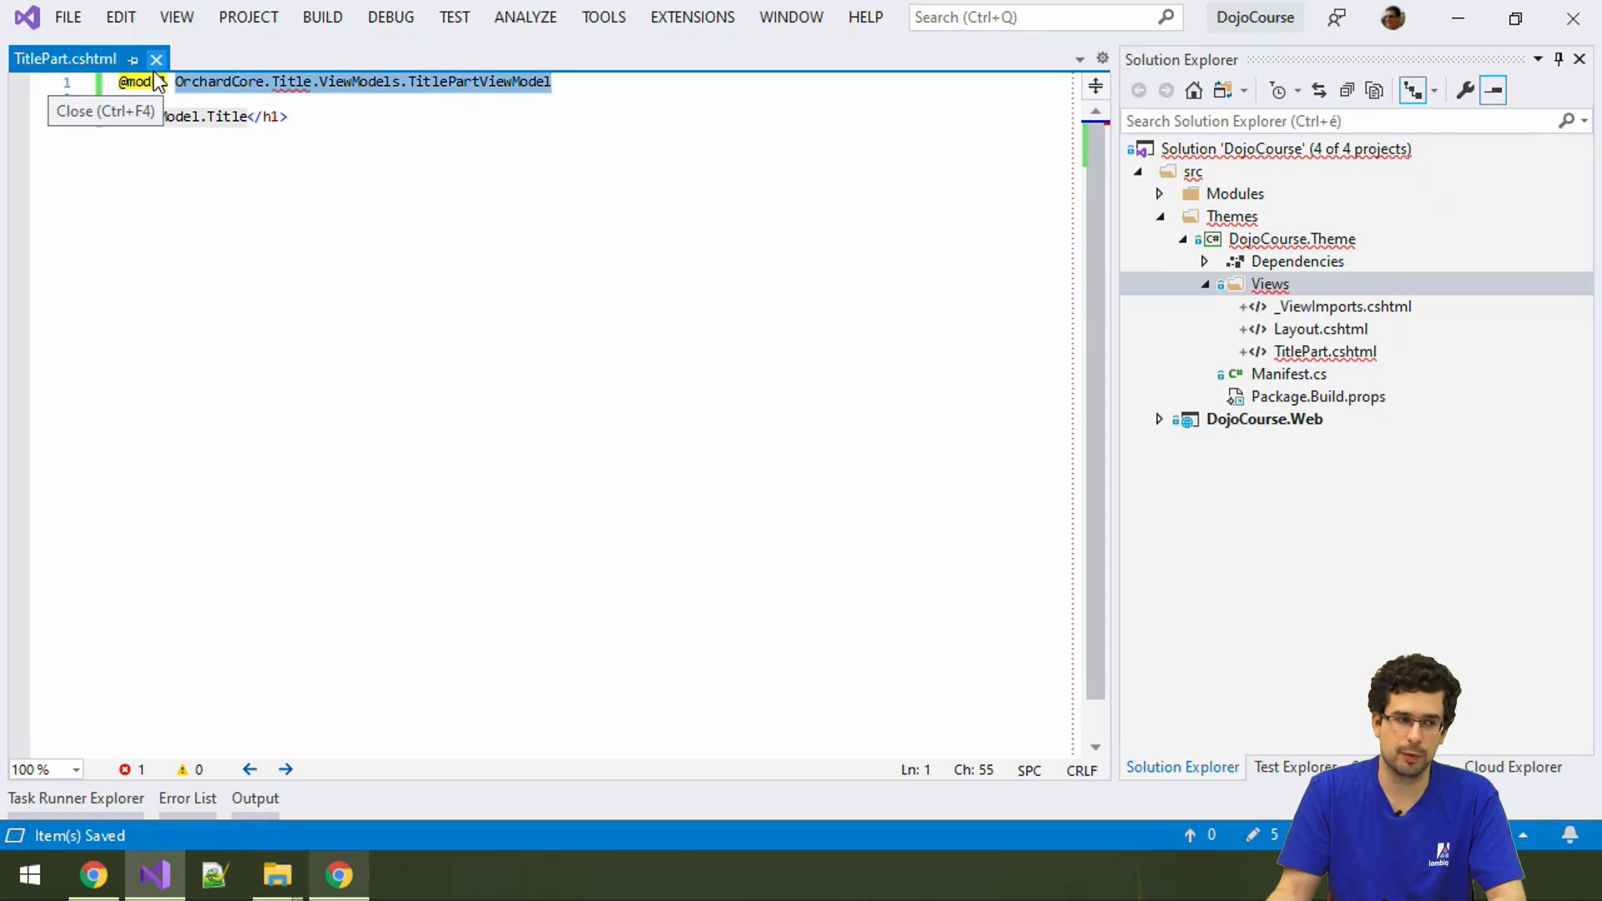
{"action": "left_click", "coordinate": [605, 116]}
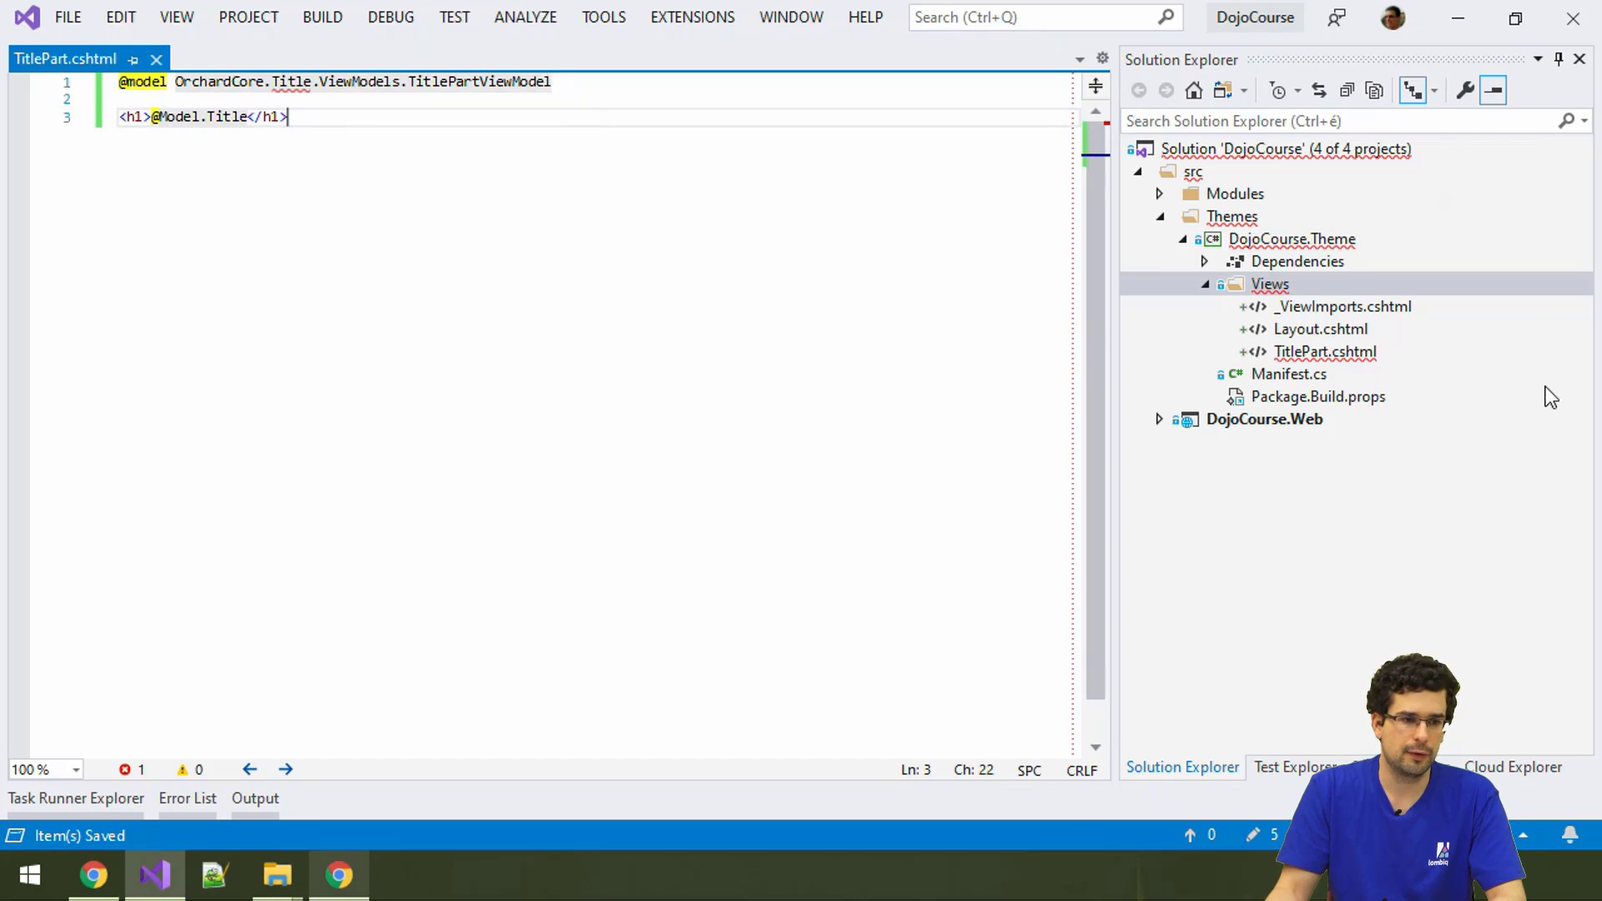
- Install OrchardCore.Title version 1.0.0-rc2-13450 into DojoCourse.Theme through NuGet, then close the package manager
{"action": "right_click", "coordinate": [1315, 262]}
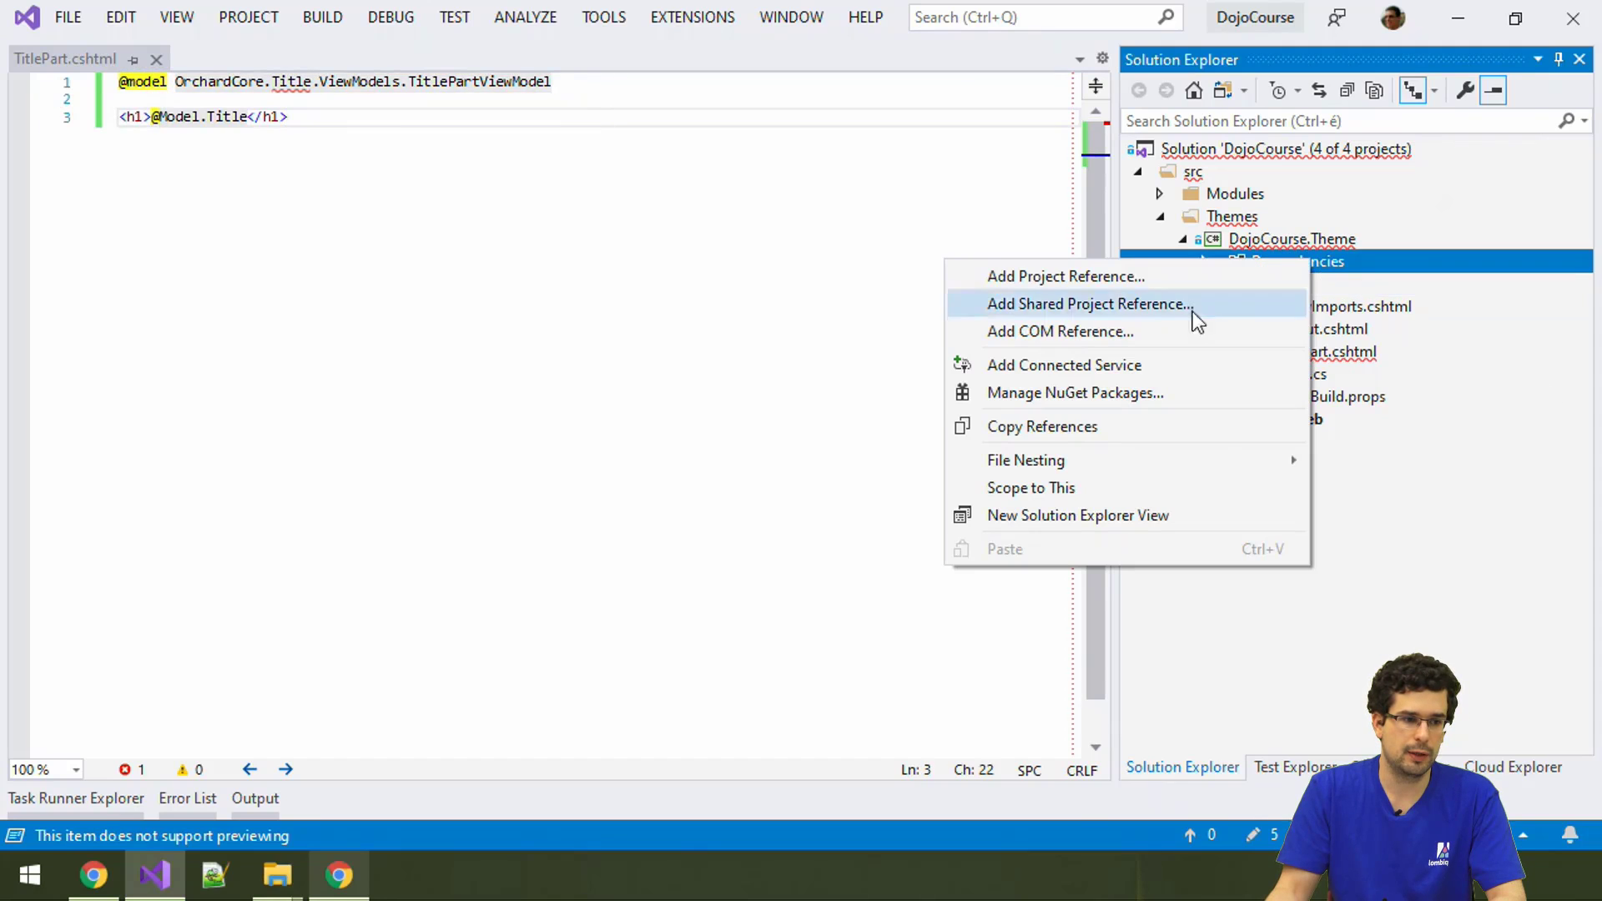
{"action": "left_click", "coordinate": [1003, 391]}
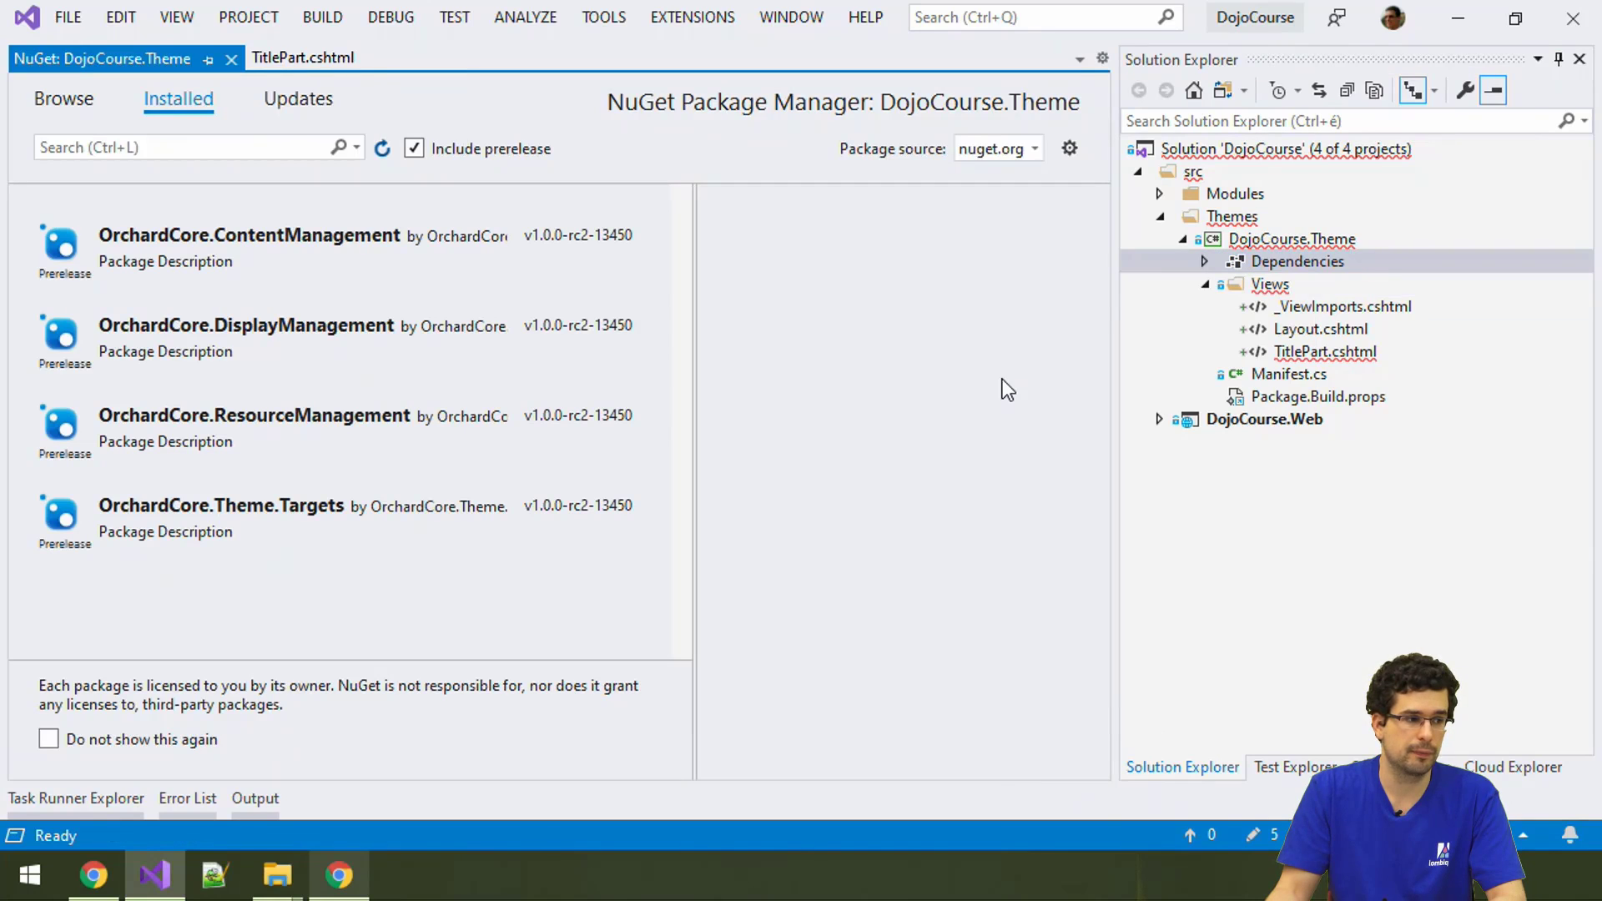
{"action": "left_click", "coordinate": [286, 293]}
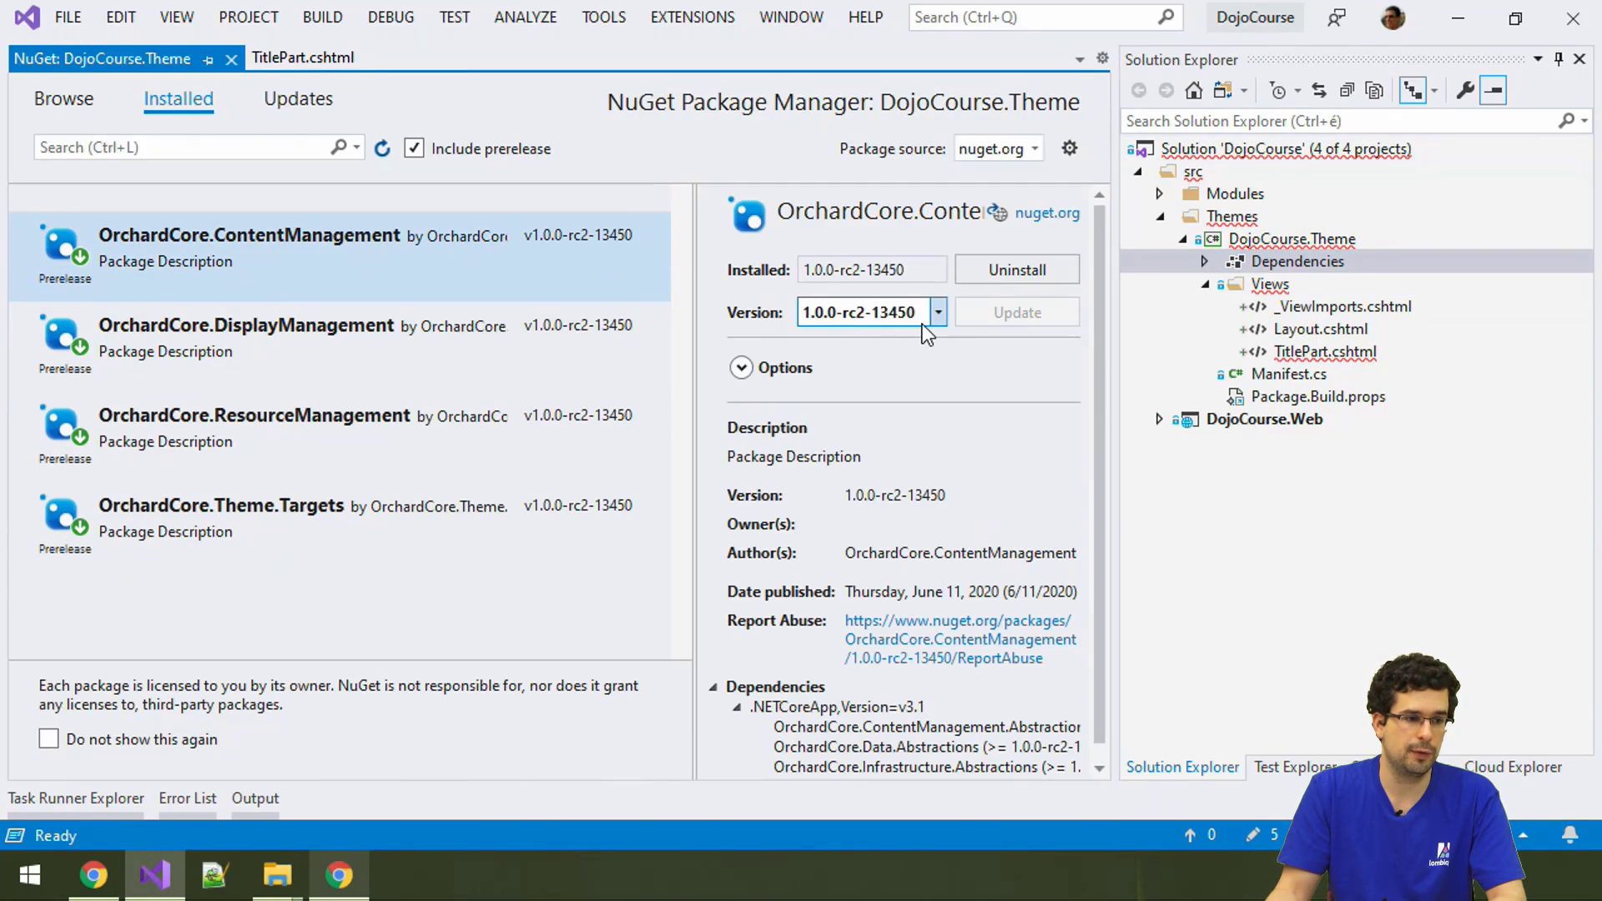
{"action": "left_click", "coordinate": [92, 94]}
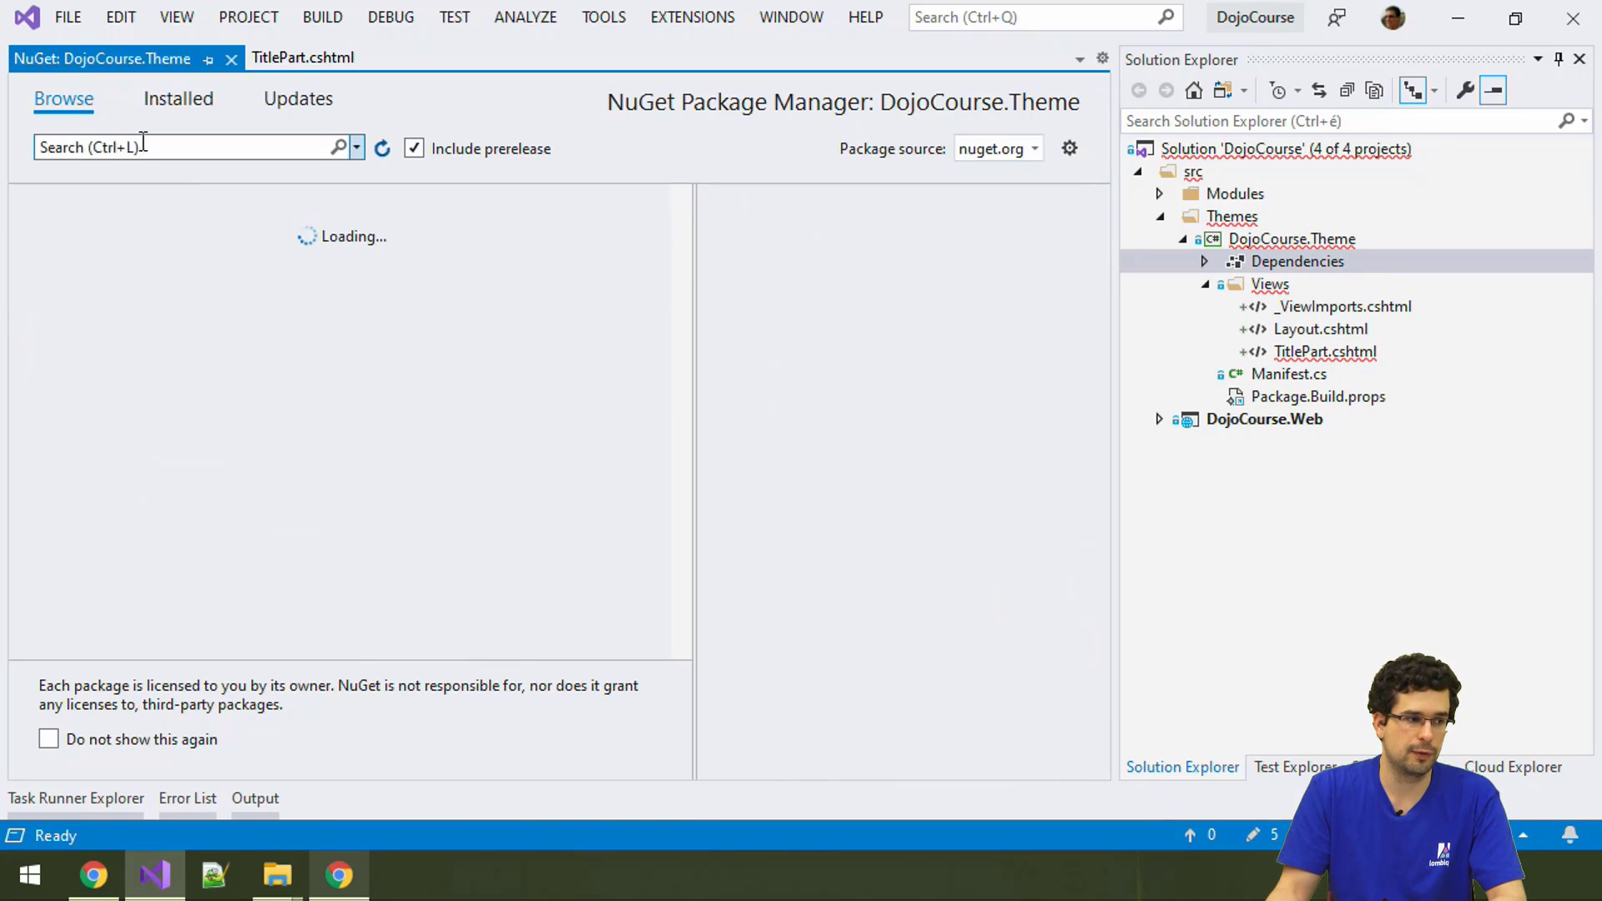
{"action": "type", "text": "or"}
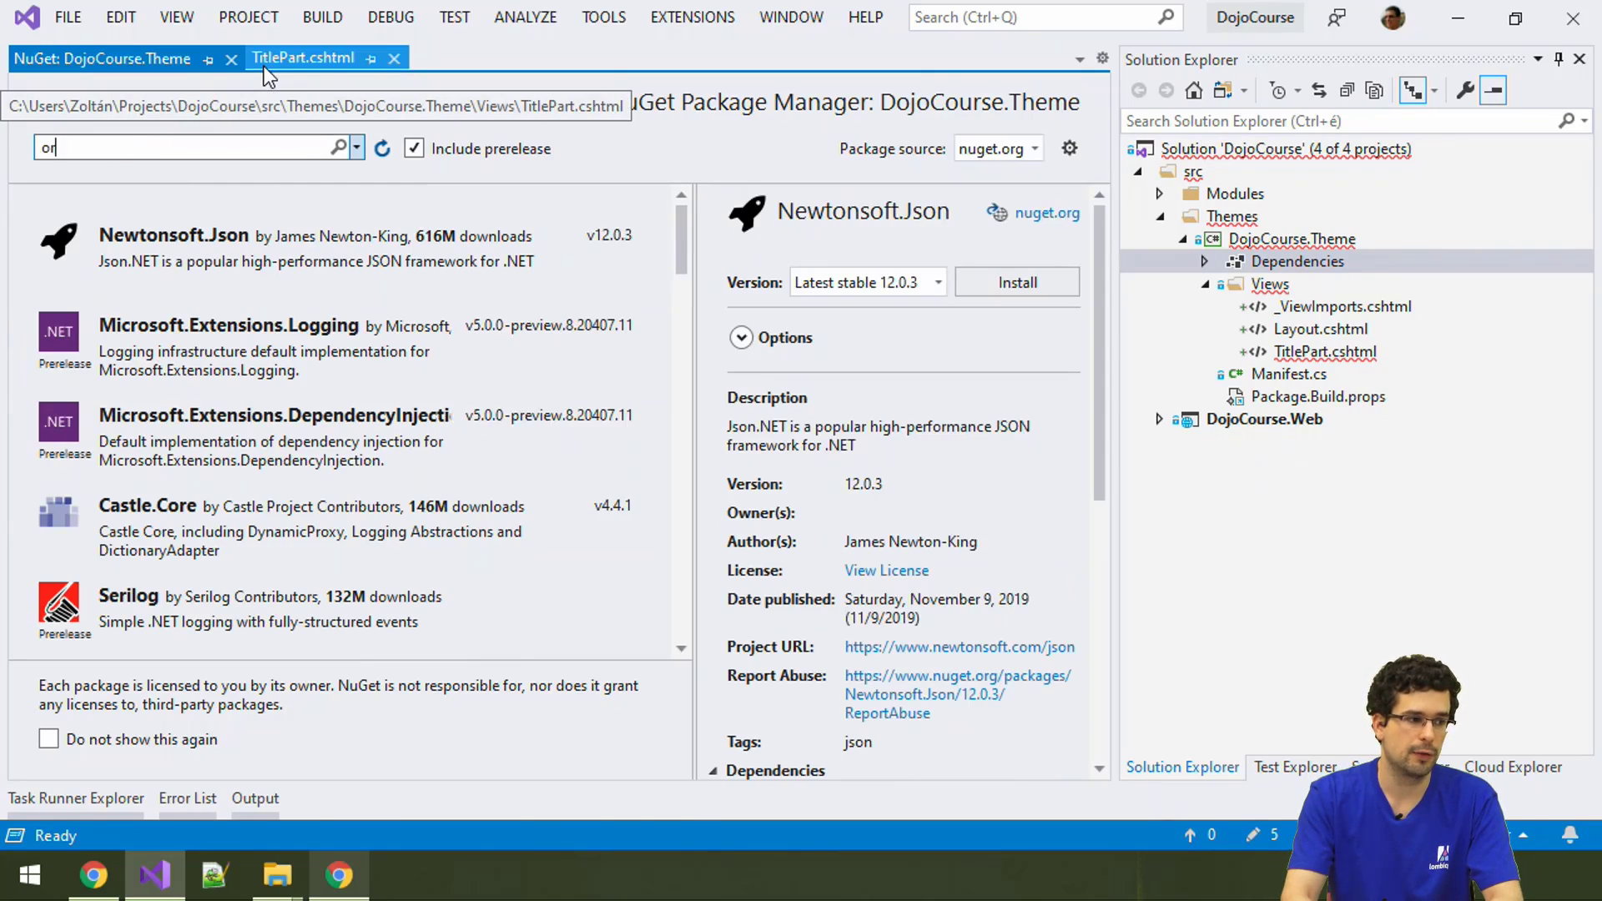
{"action": "type", "text": "chardcore.title"}
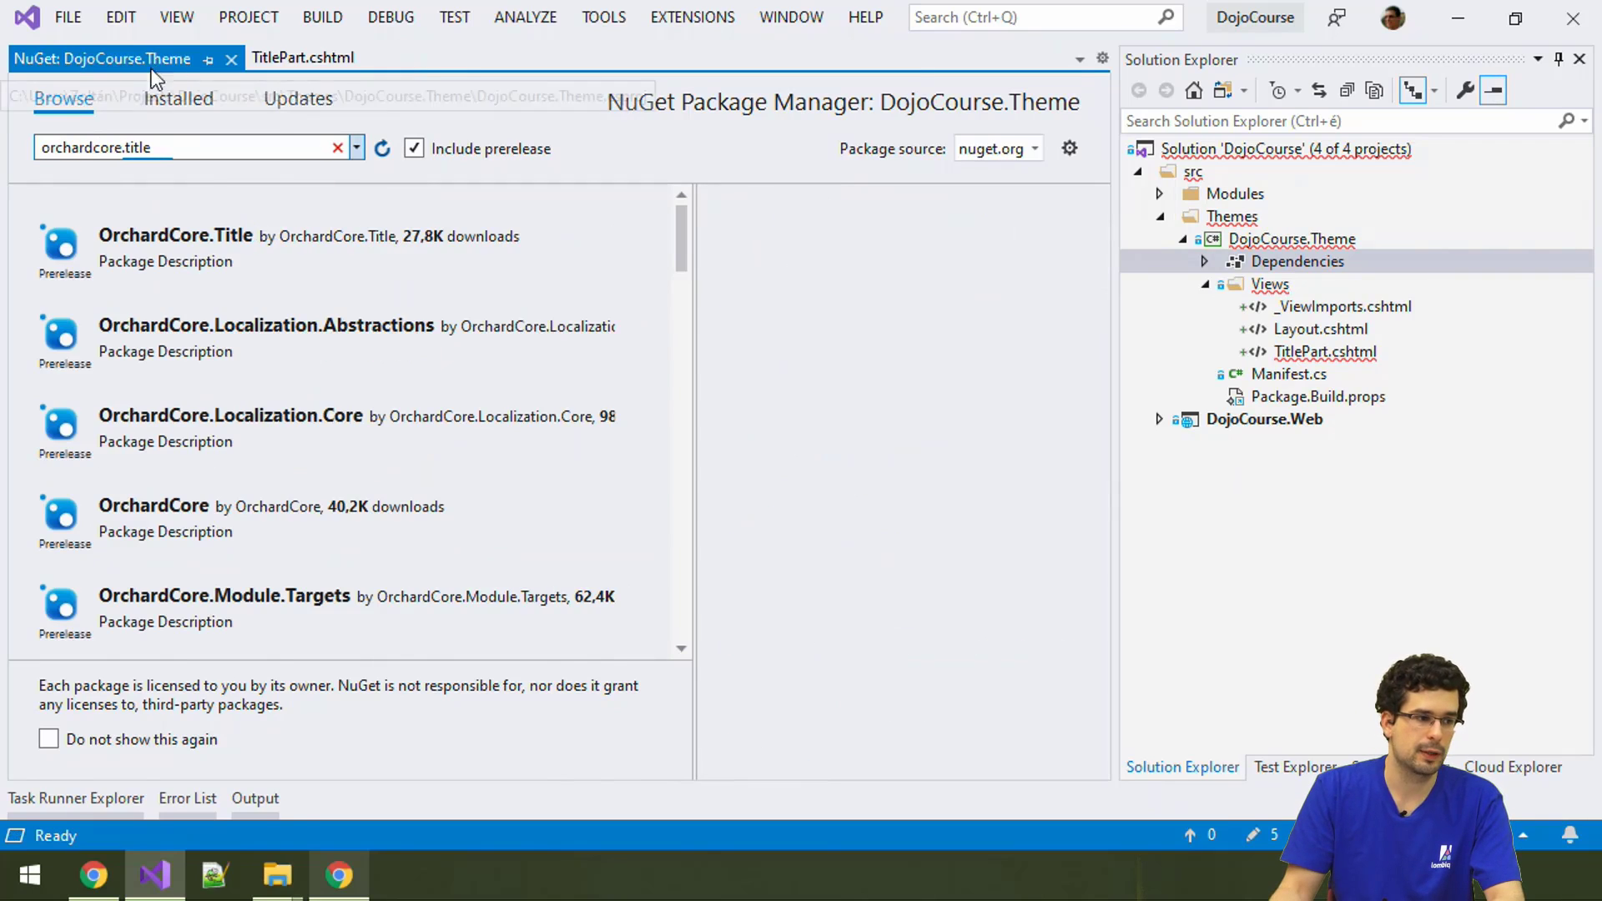
{"action": "left_click", "coordinate": [262, 276]}
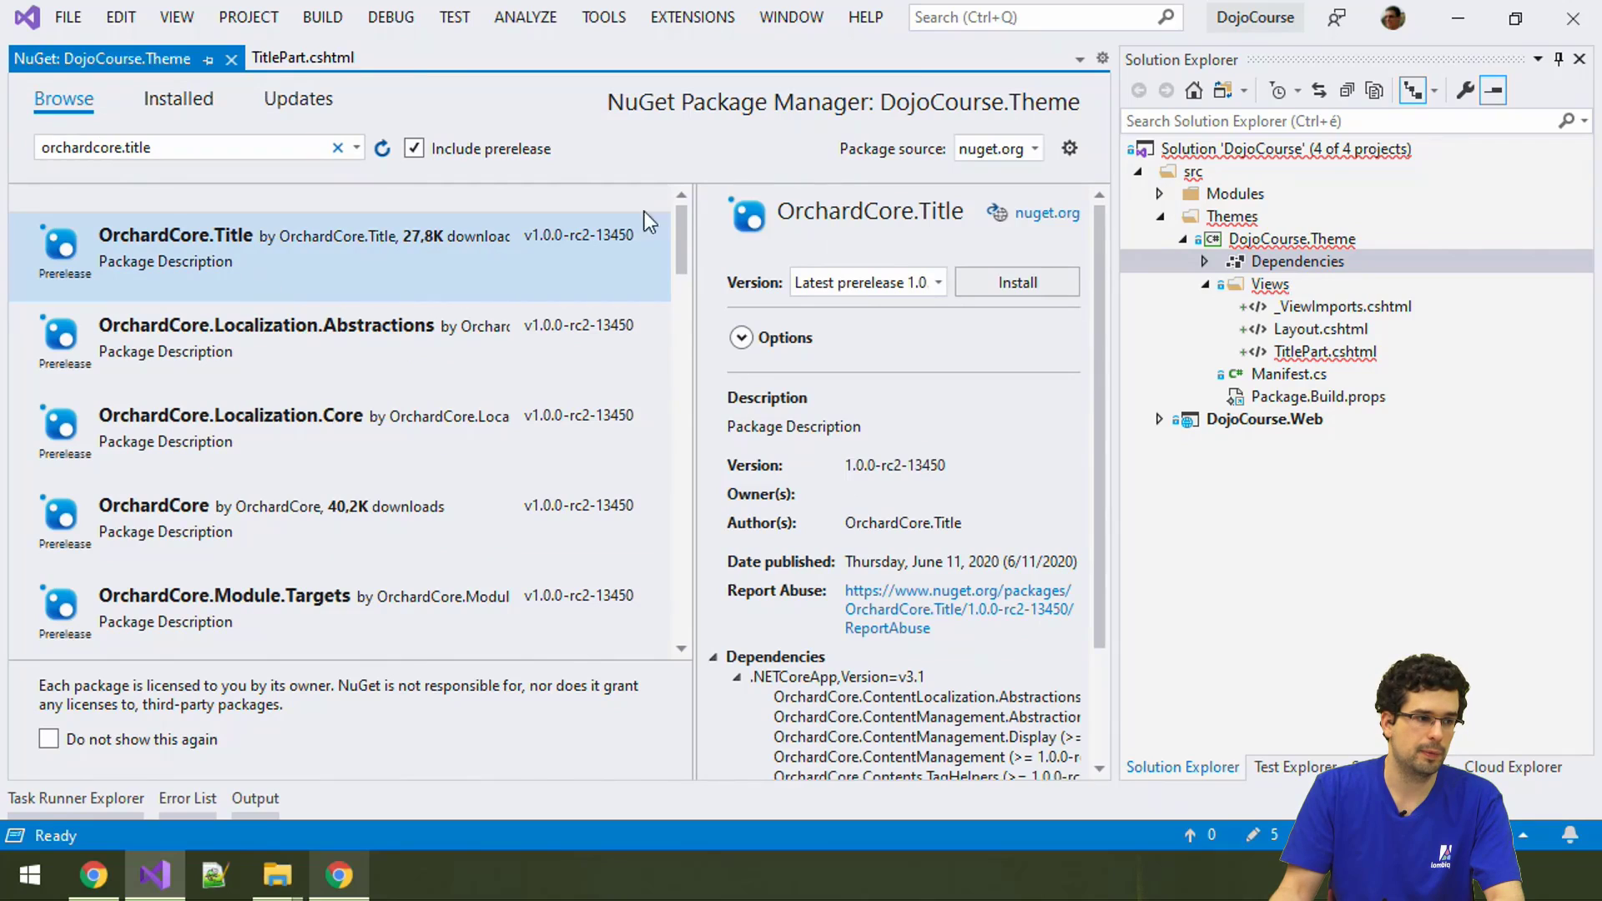
{"action": "left_click", "coordinate": [860, 282]}
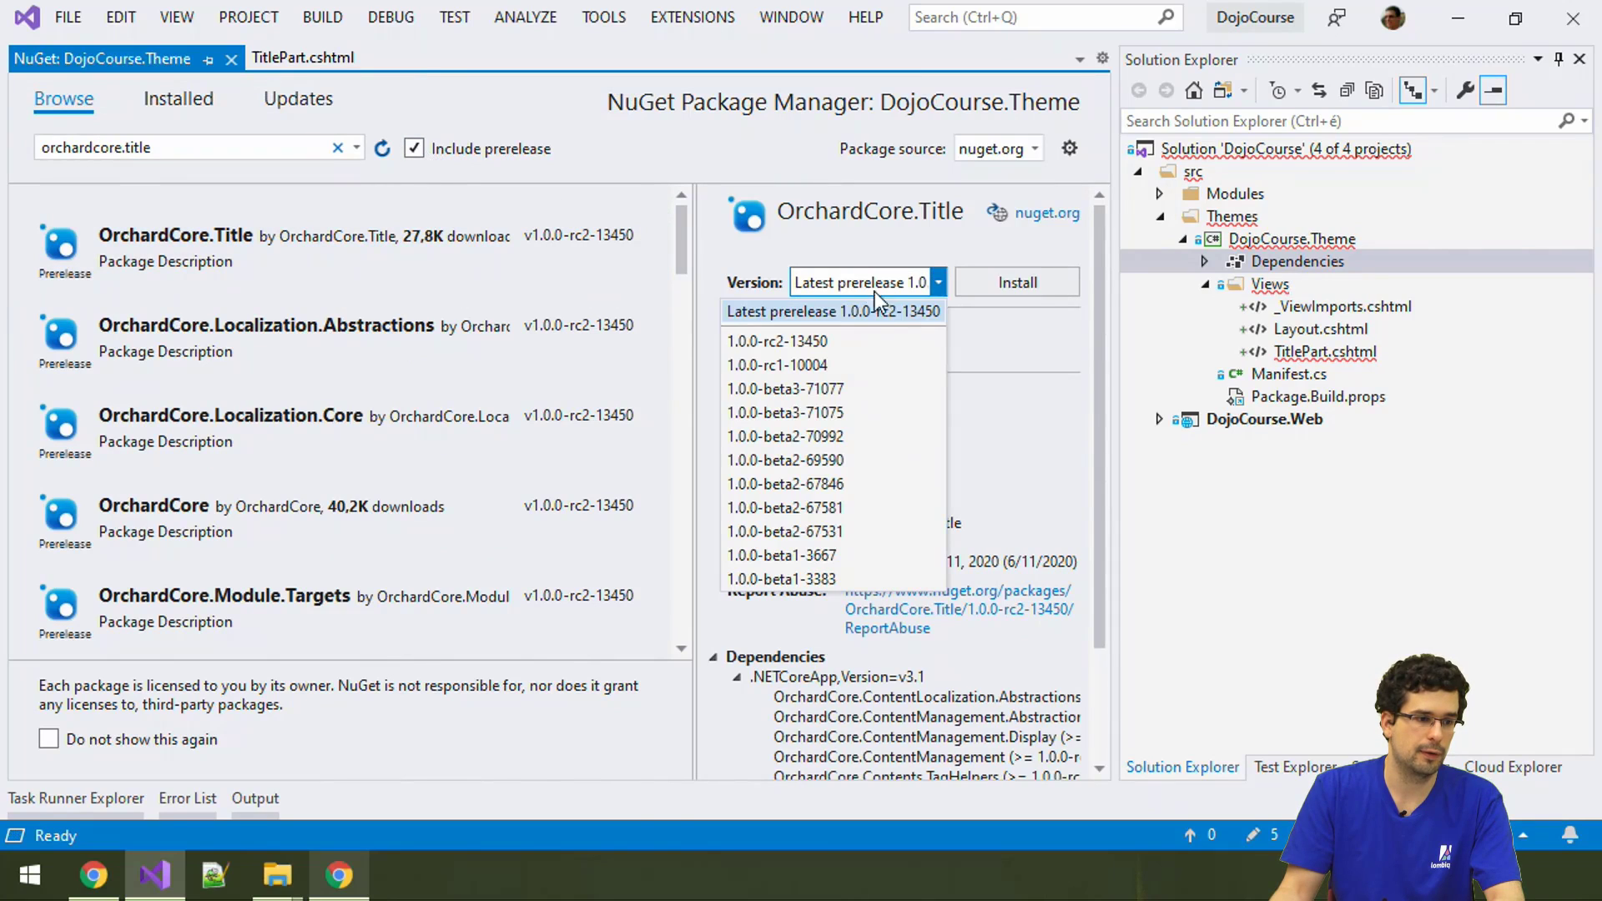
{"action": "left_click", "coordinate": [834, 345]}
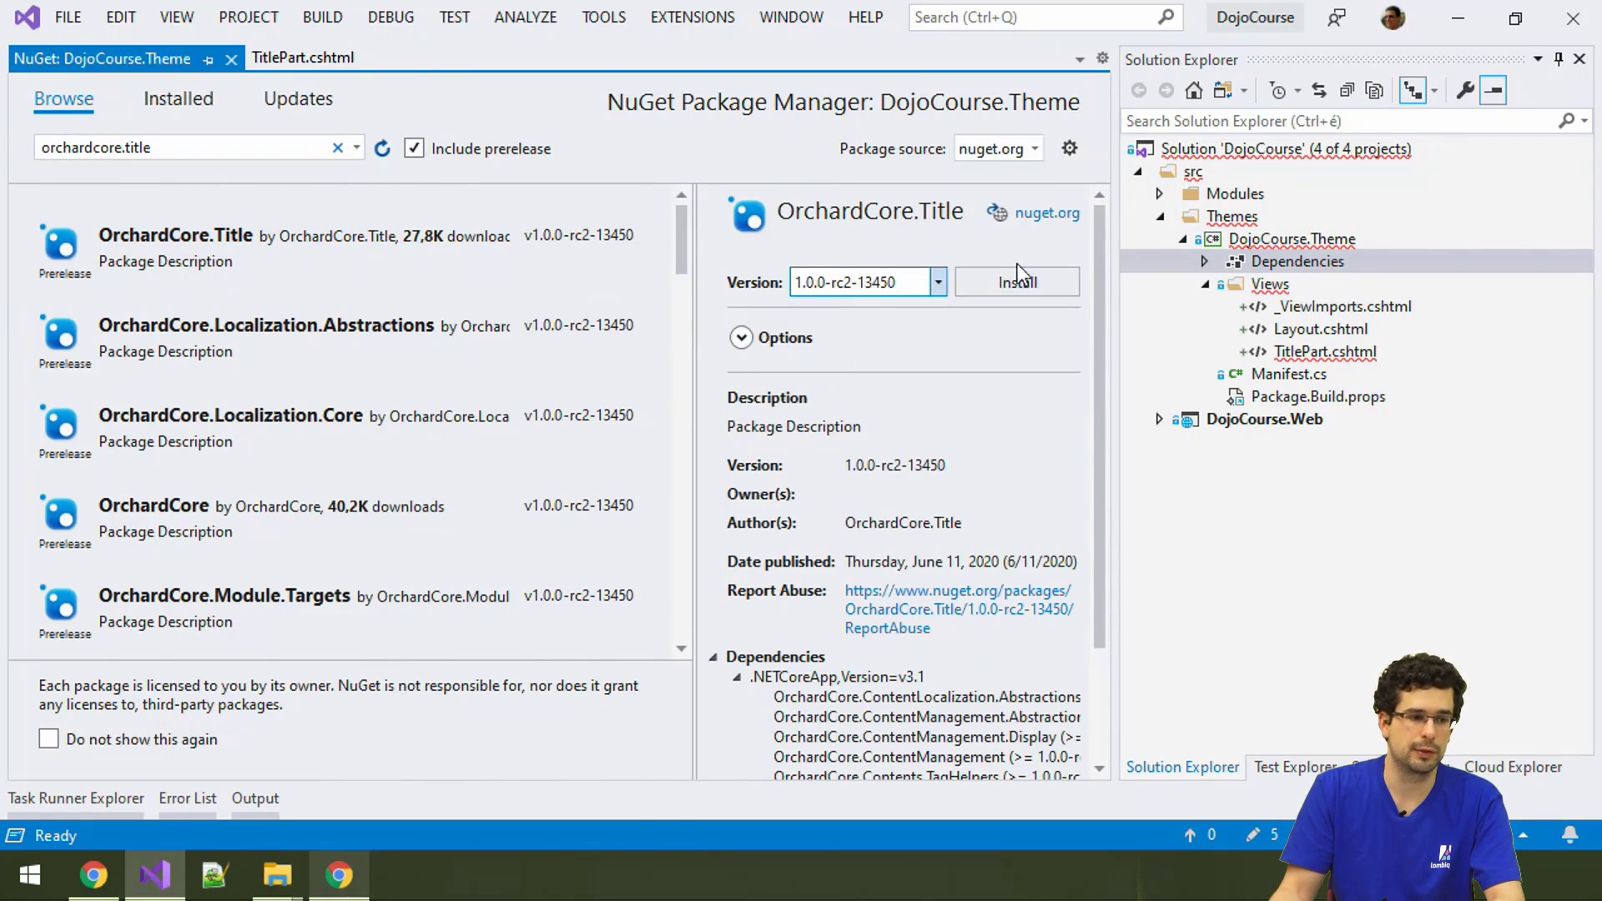
{"action": "left_click", "coordinate": [1048, 282]}
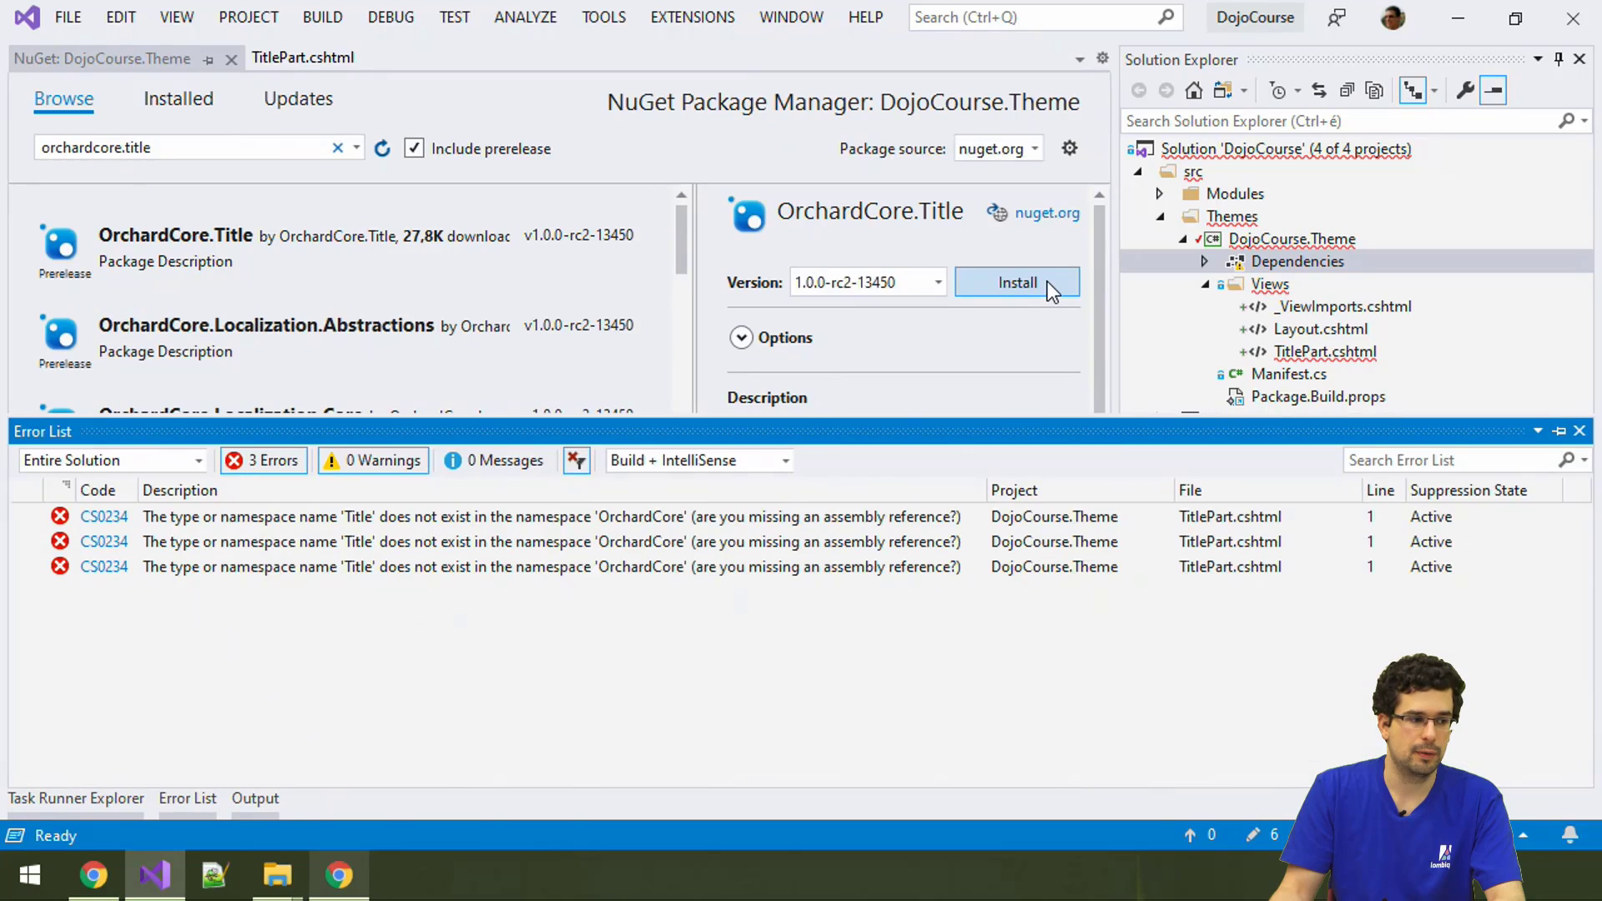
{"action": "middle_click", "coordinate": [116, 69]}
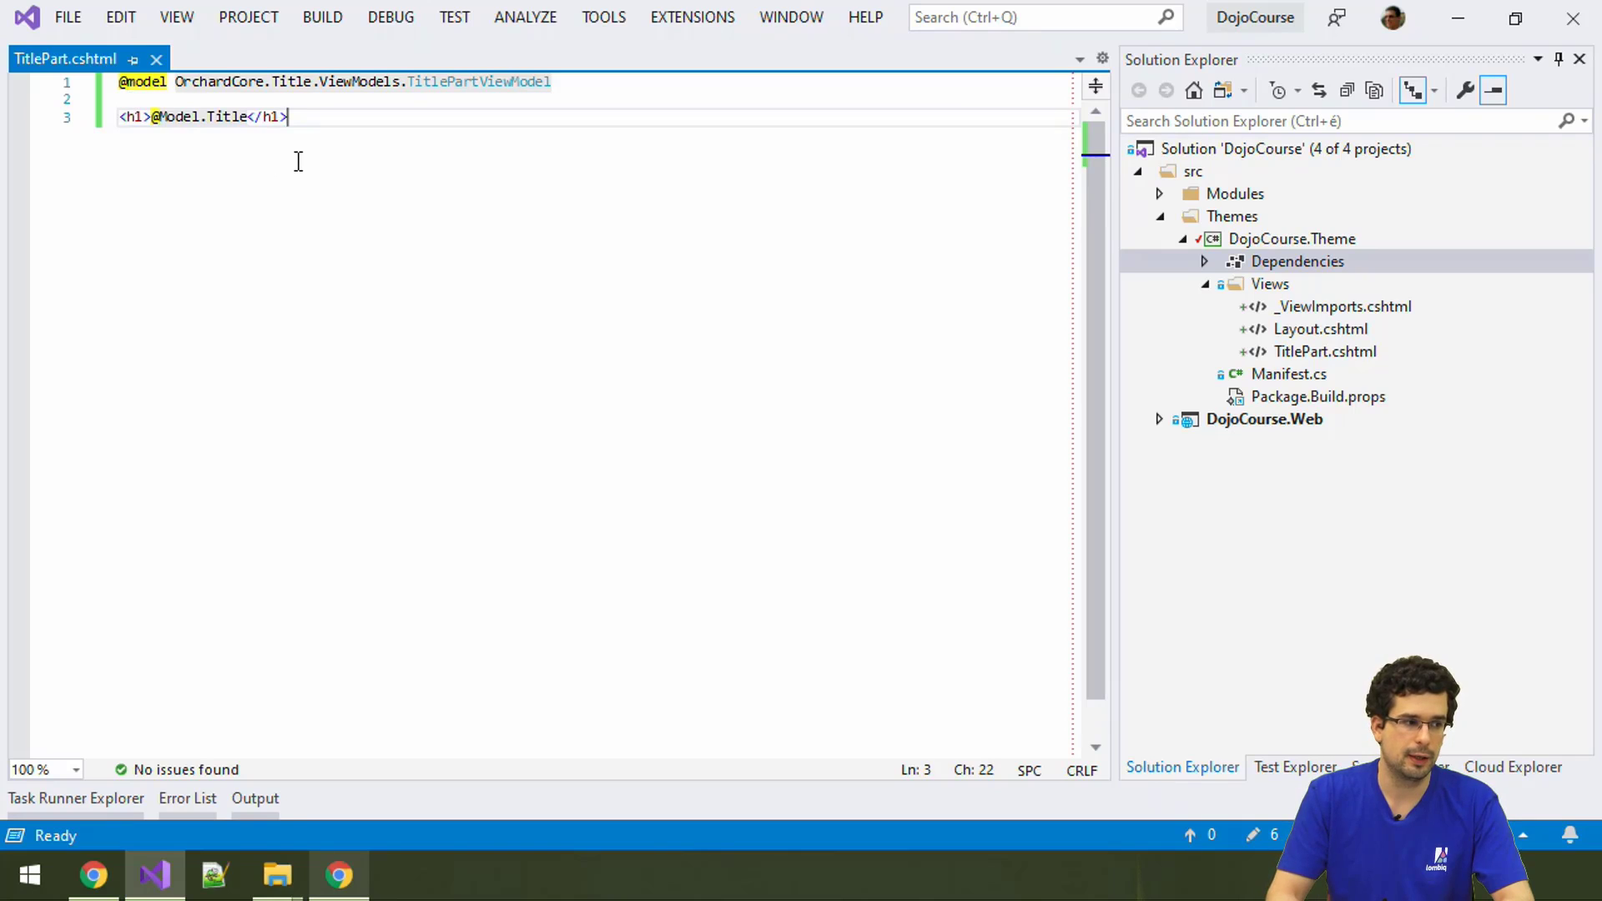
- Insert the localized line @T["This is our title."] on a new line below the h1 heading
{"action": "key", "text": "Return"}
{"action": "key", "text": "Return"}
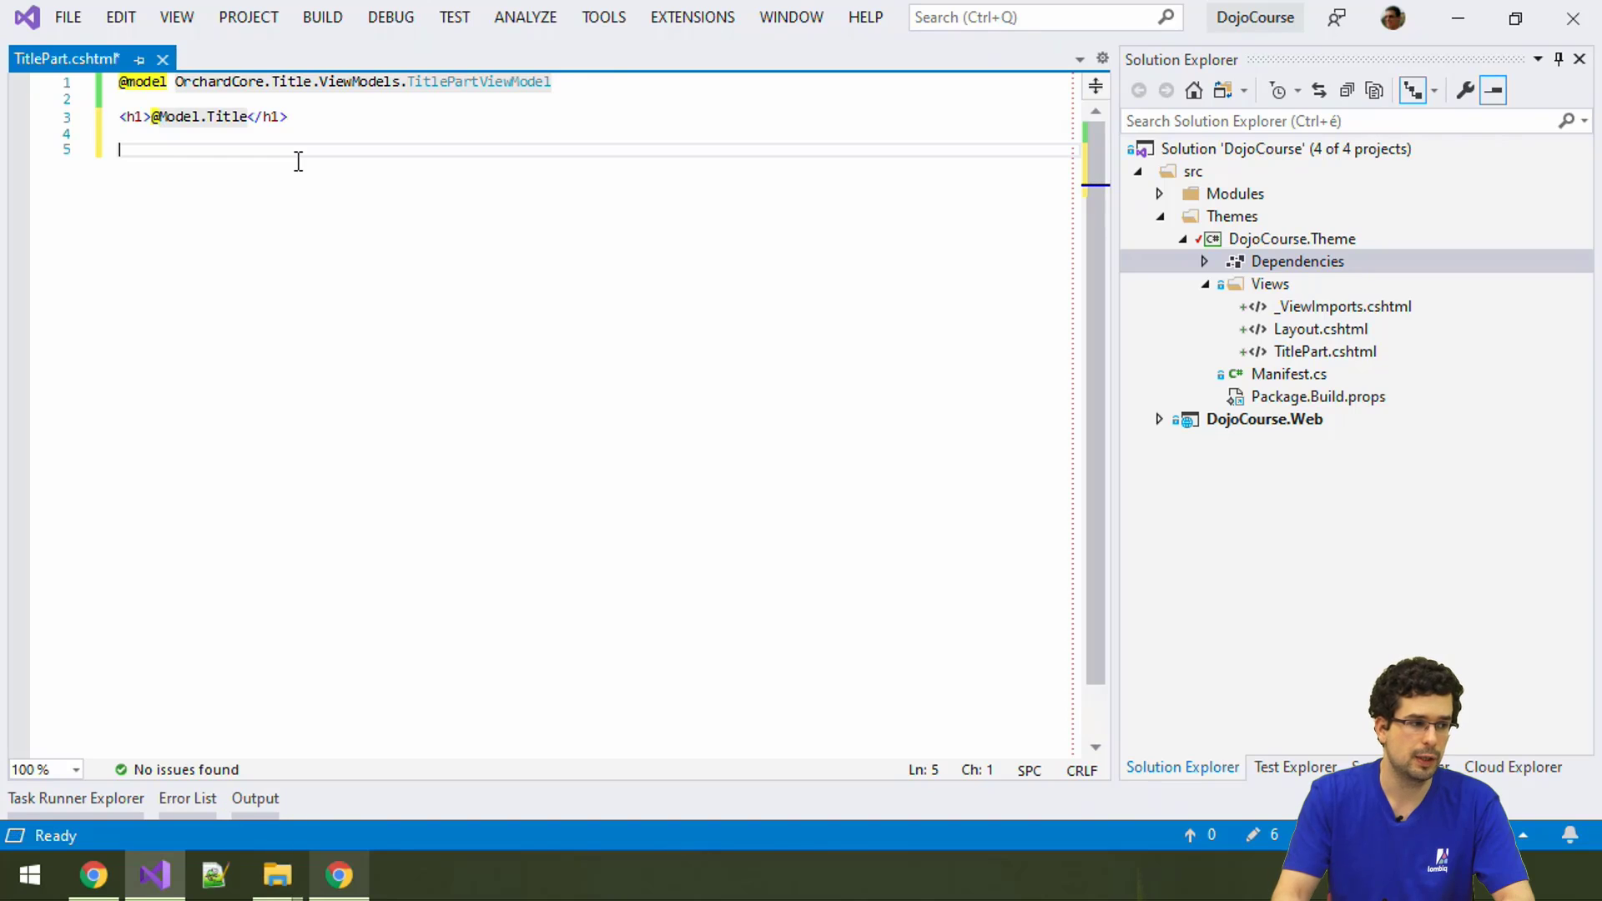
{"action": "key", "text": "Return"}
{"action": "key", "text": "Up"}
{"action": "type", "text": "@T"}
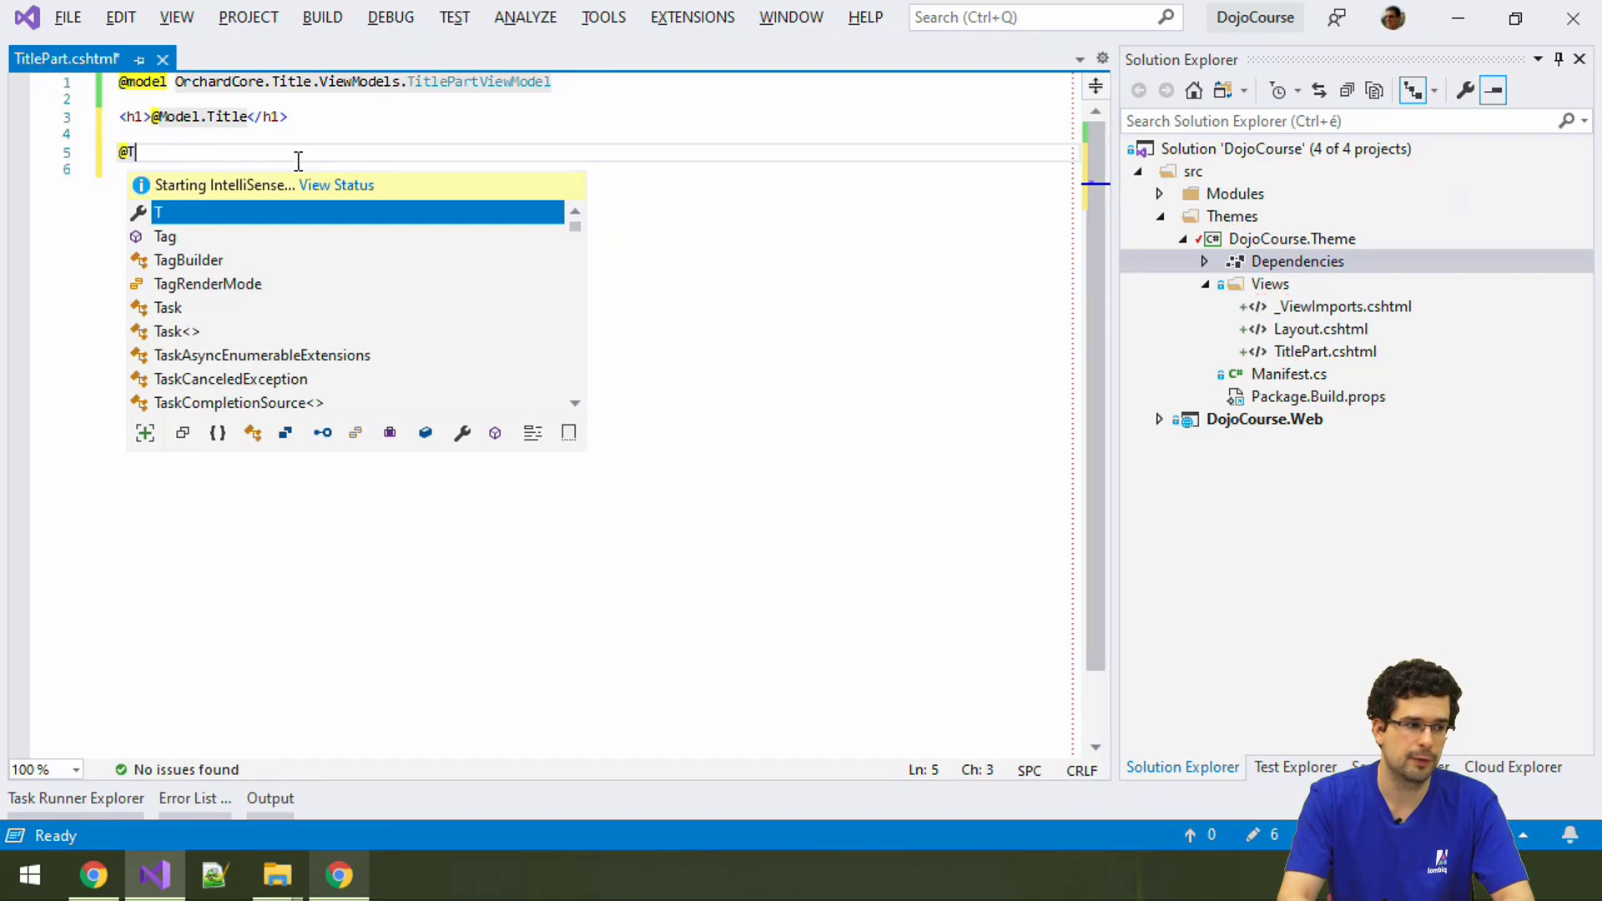
{"action": "type", "text": "[\"This is our title."}
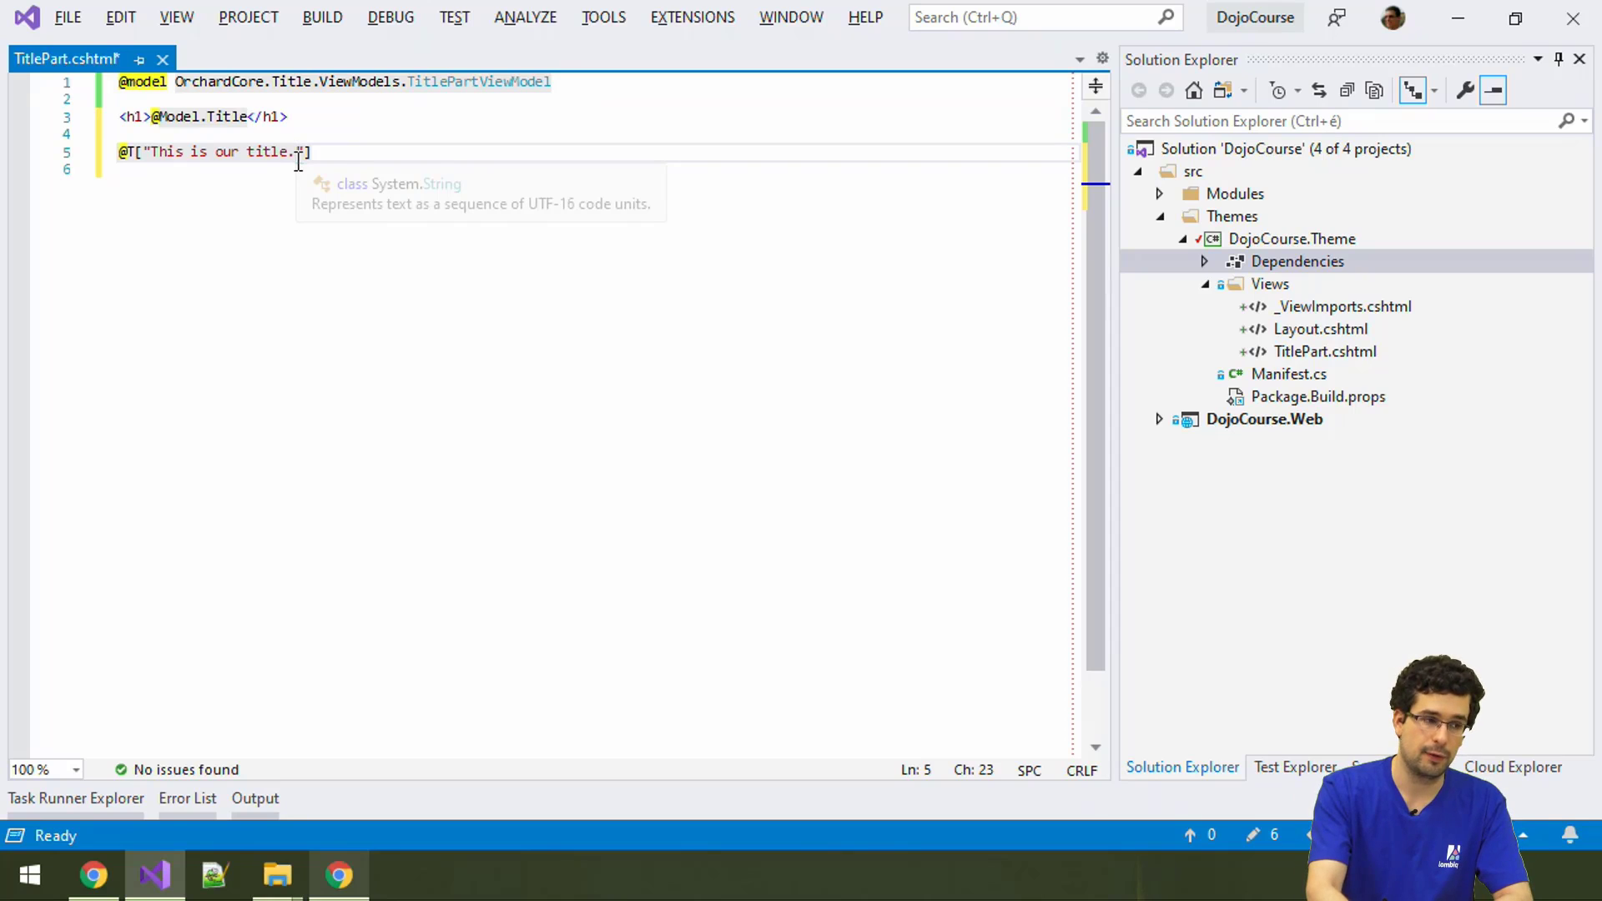
{"action": "key", "text": "ctrl+alt+s"}
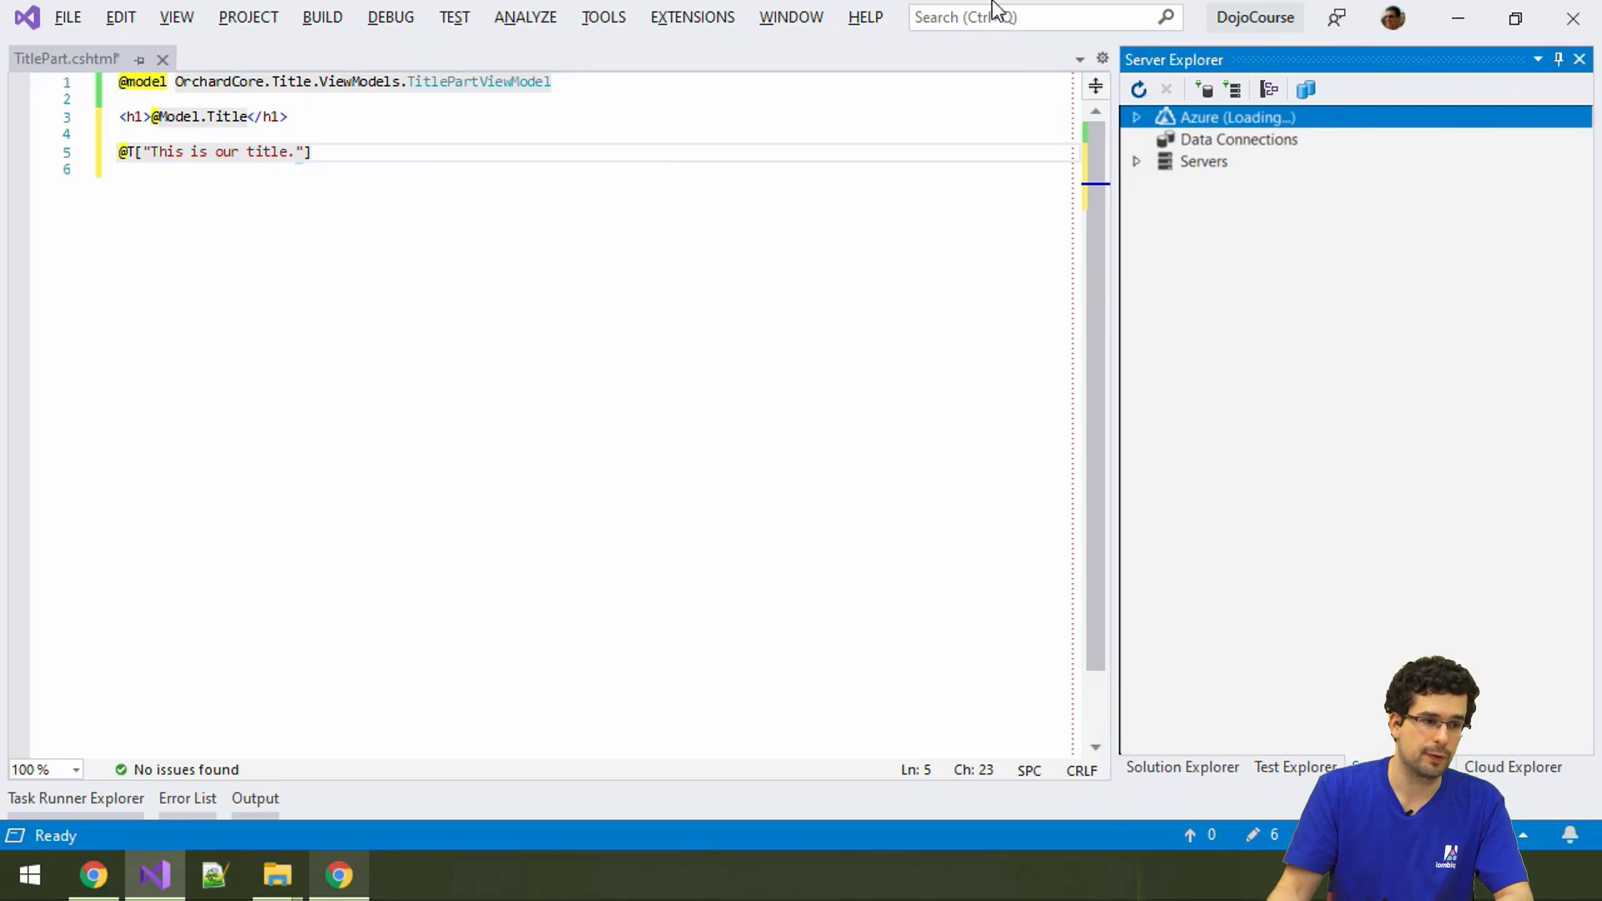
- Auto-hide Solution Explorer, dock Chrome on the left half, and save TitlePart.cshtml
{"action": "left_click", "coordinate": [1179, 768]}
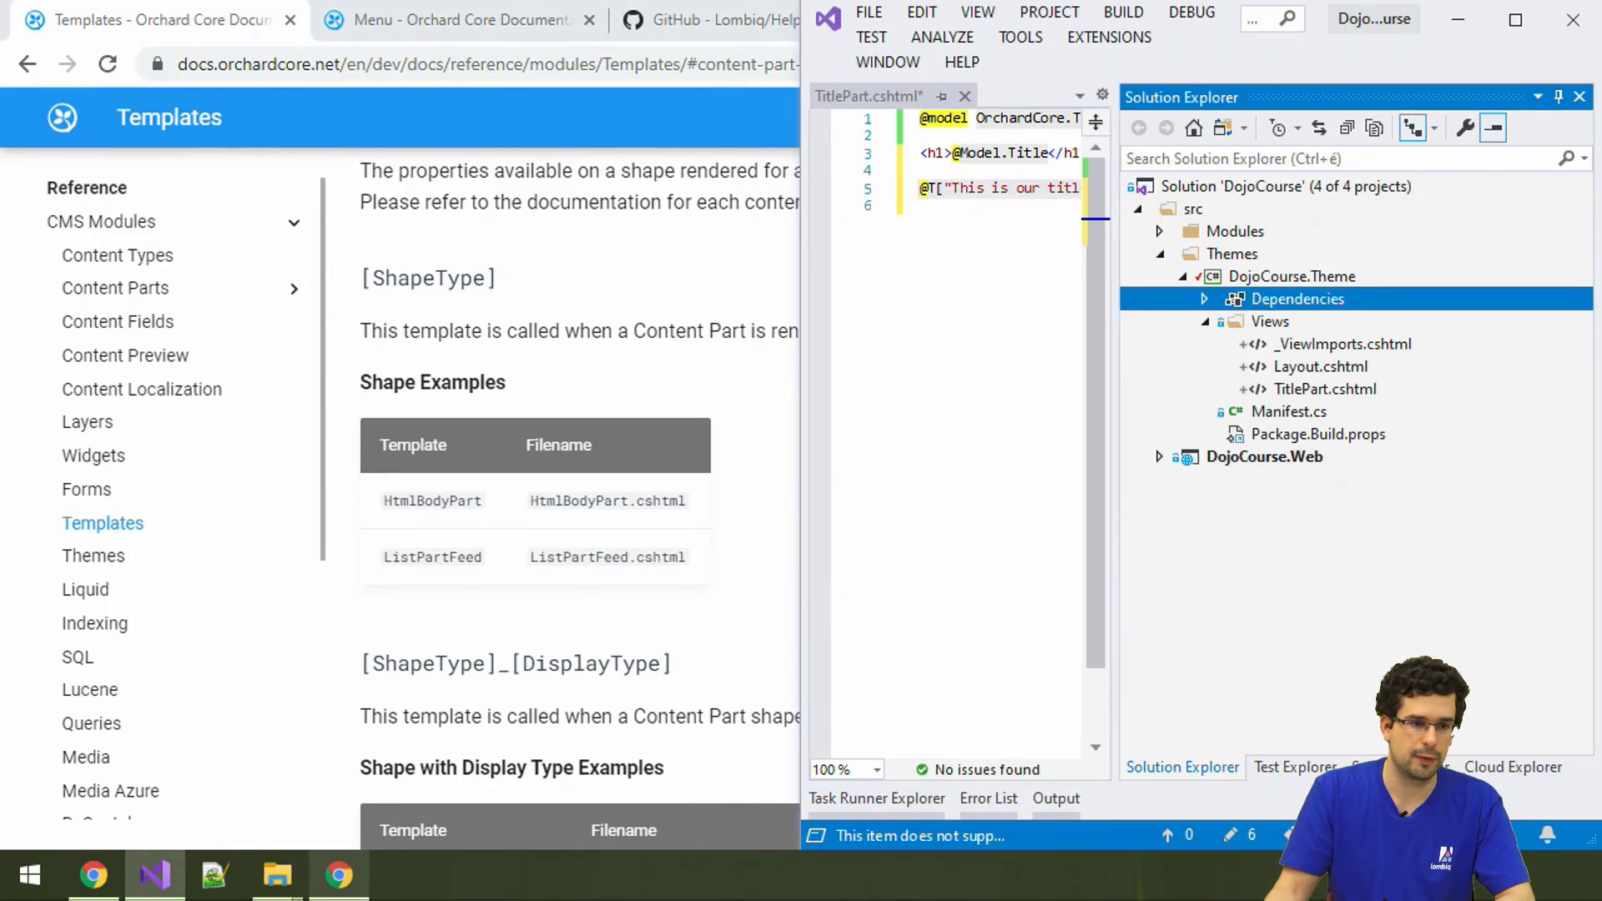
{"action": "left_click", "coordinate": [1561, 105]}
{"action": "left_click", "coordinate": [745, 250]}
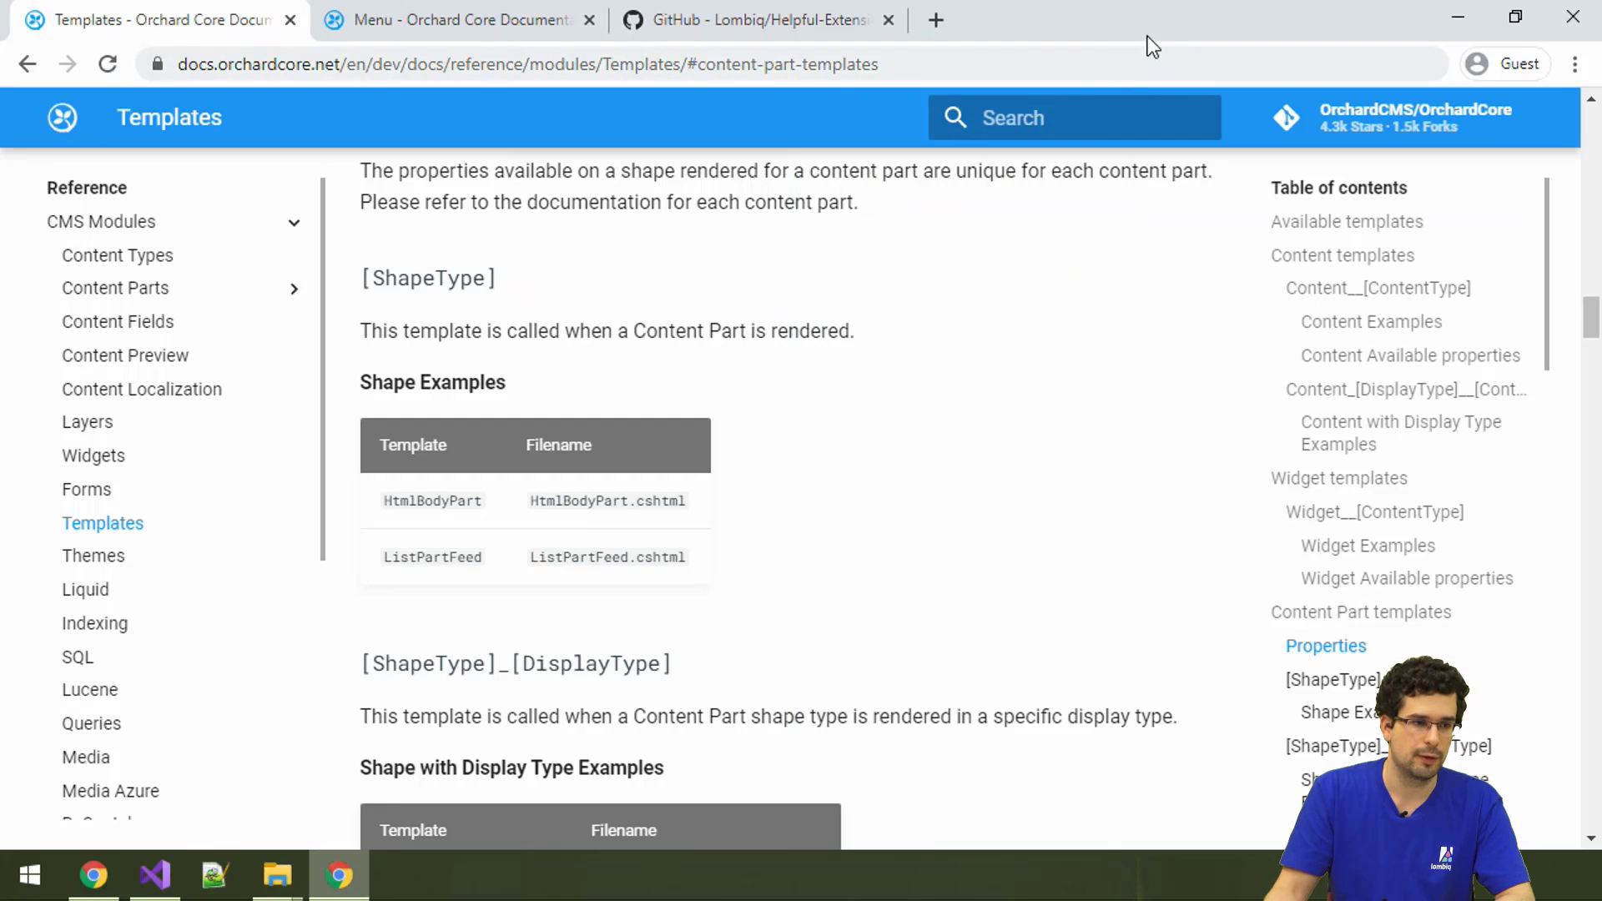
{"action": "left_click_drag", "start_coordinate": [1147, 36], "coordinate": [0, 339]}
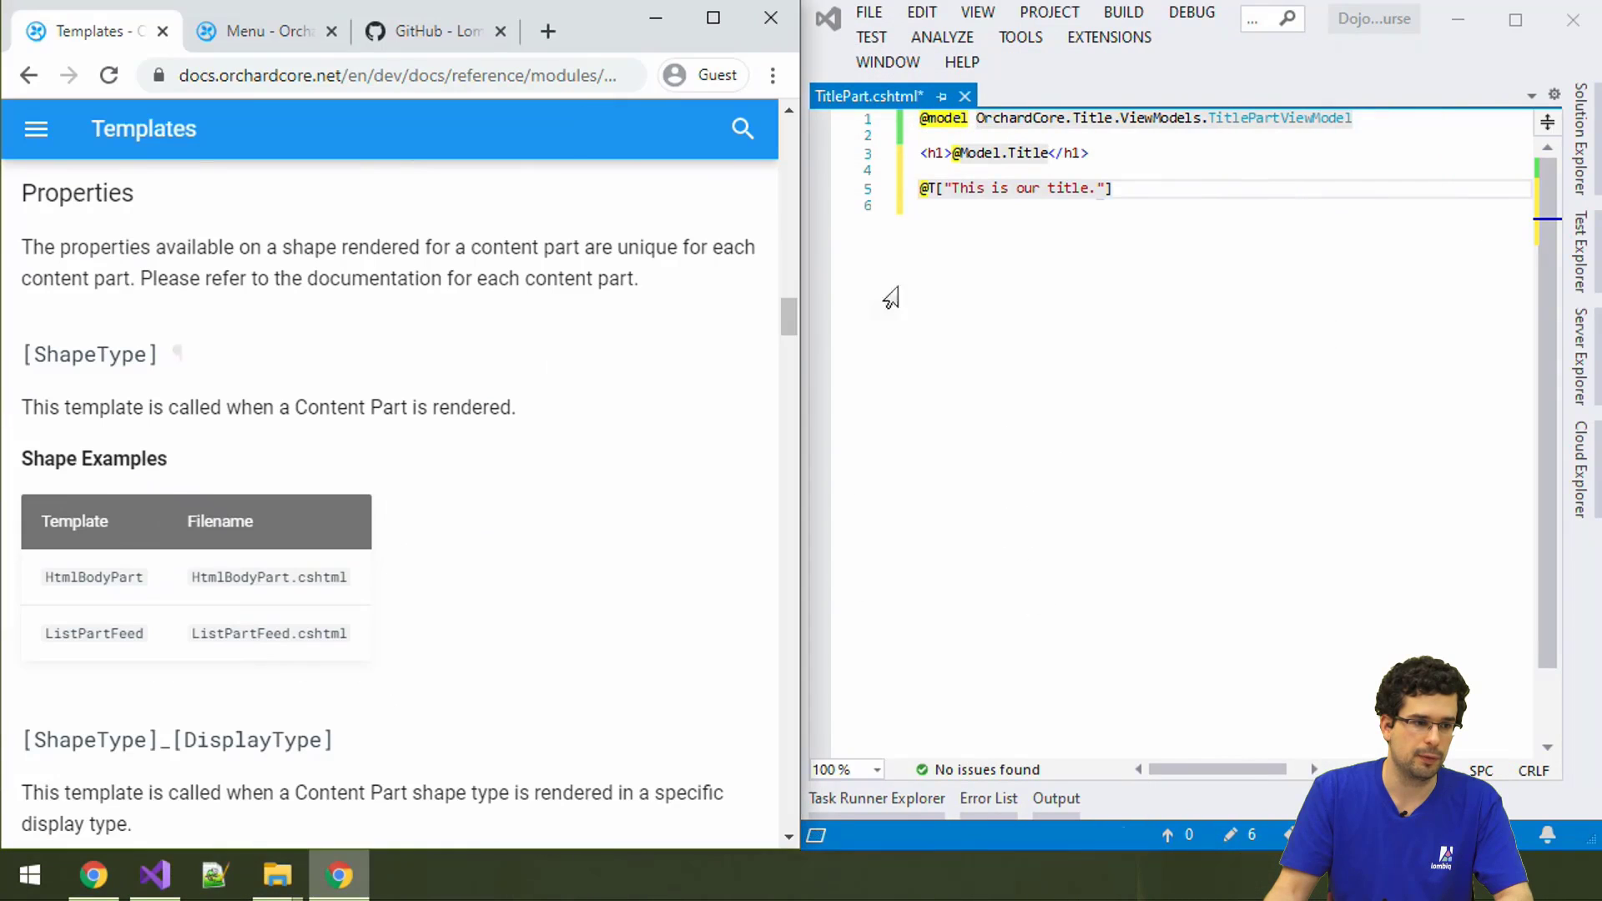
{"action": "left_click", "coordinate": [924, 265]}
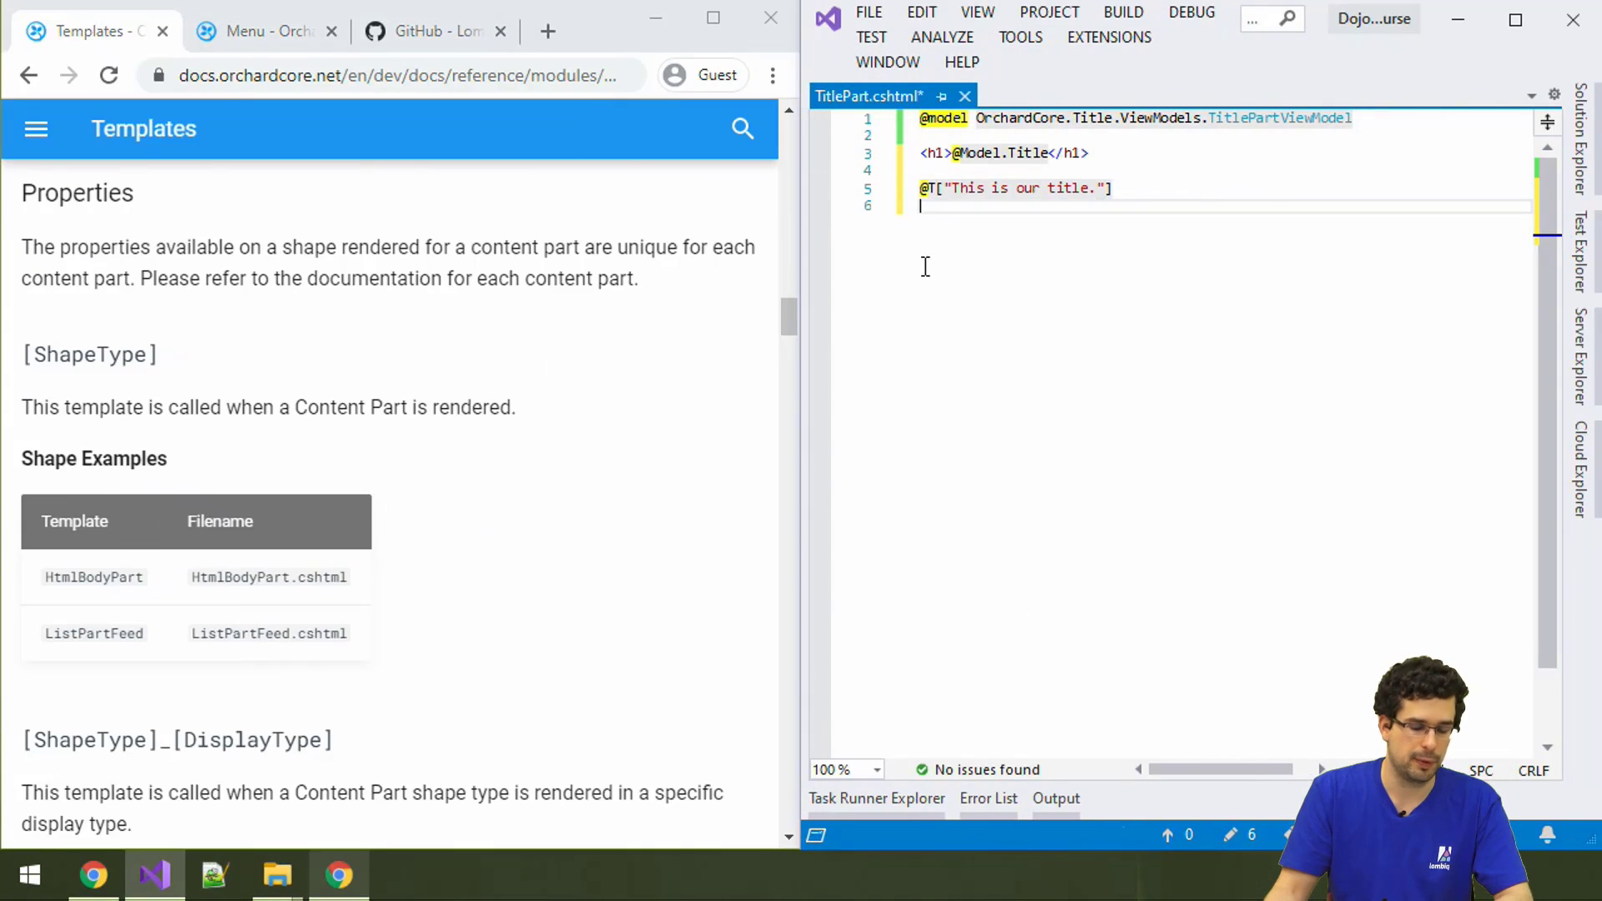
{"action": "key", "text": "ctrl+s"}
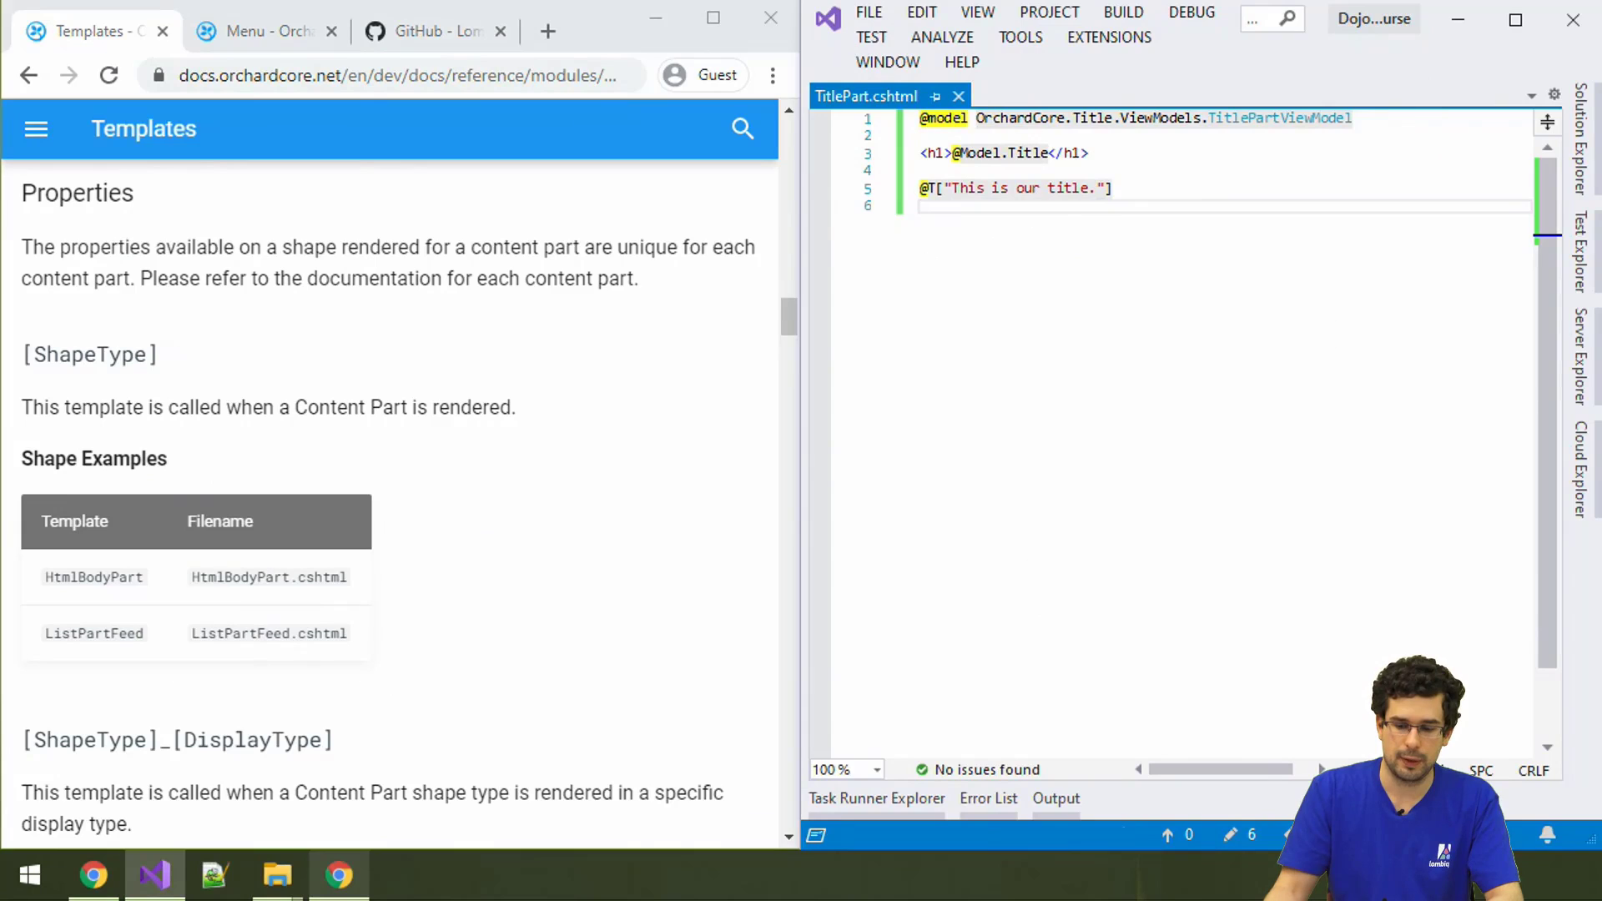
- On localhost:44300, highlight the blog post summary and the 'This is our title.' line
{"action": "key", "text": "alt+Tab"}
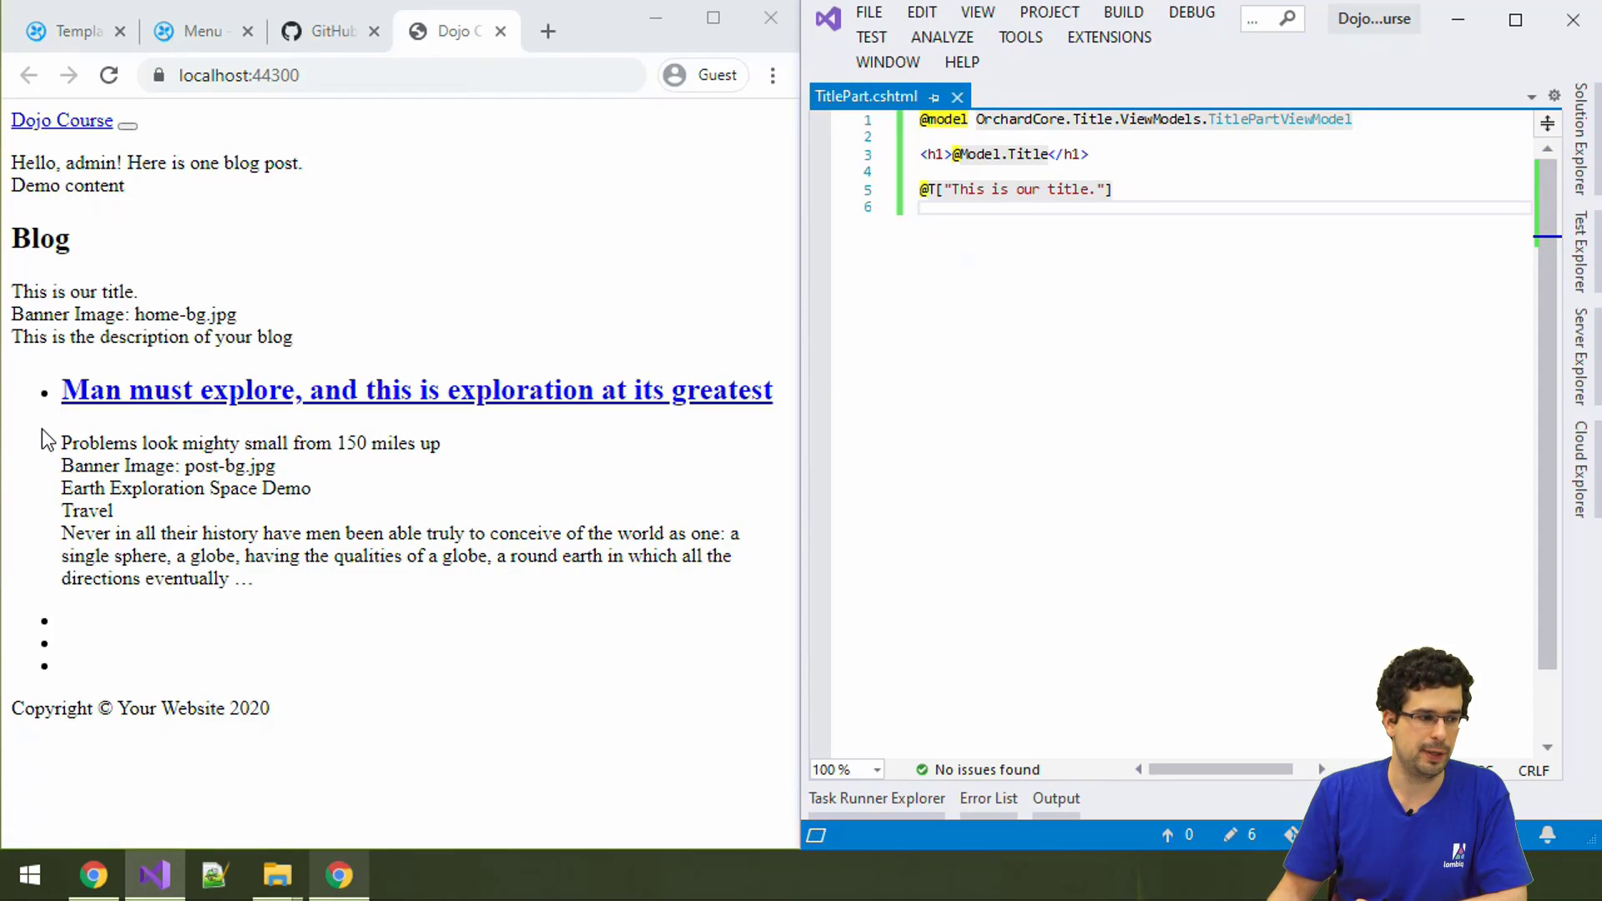
{"action": "left_click_drag", "start_coordinate": [60, 441], "coordinate": [235, 589]}
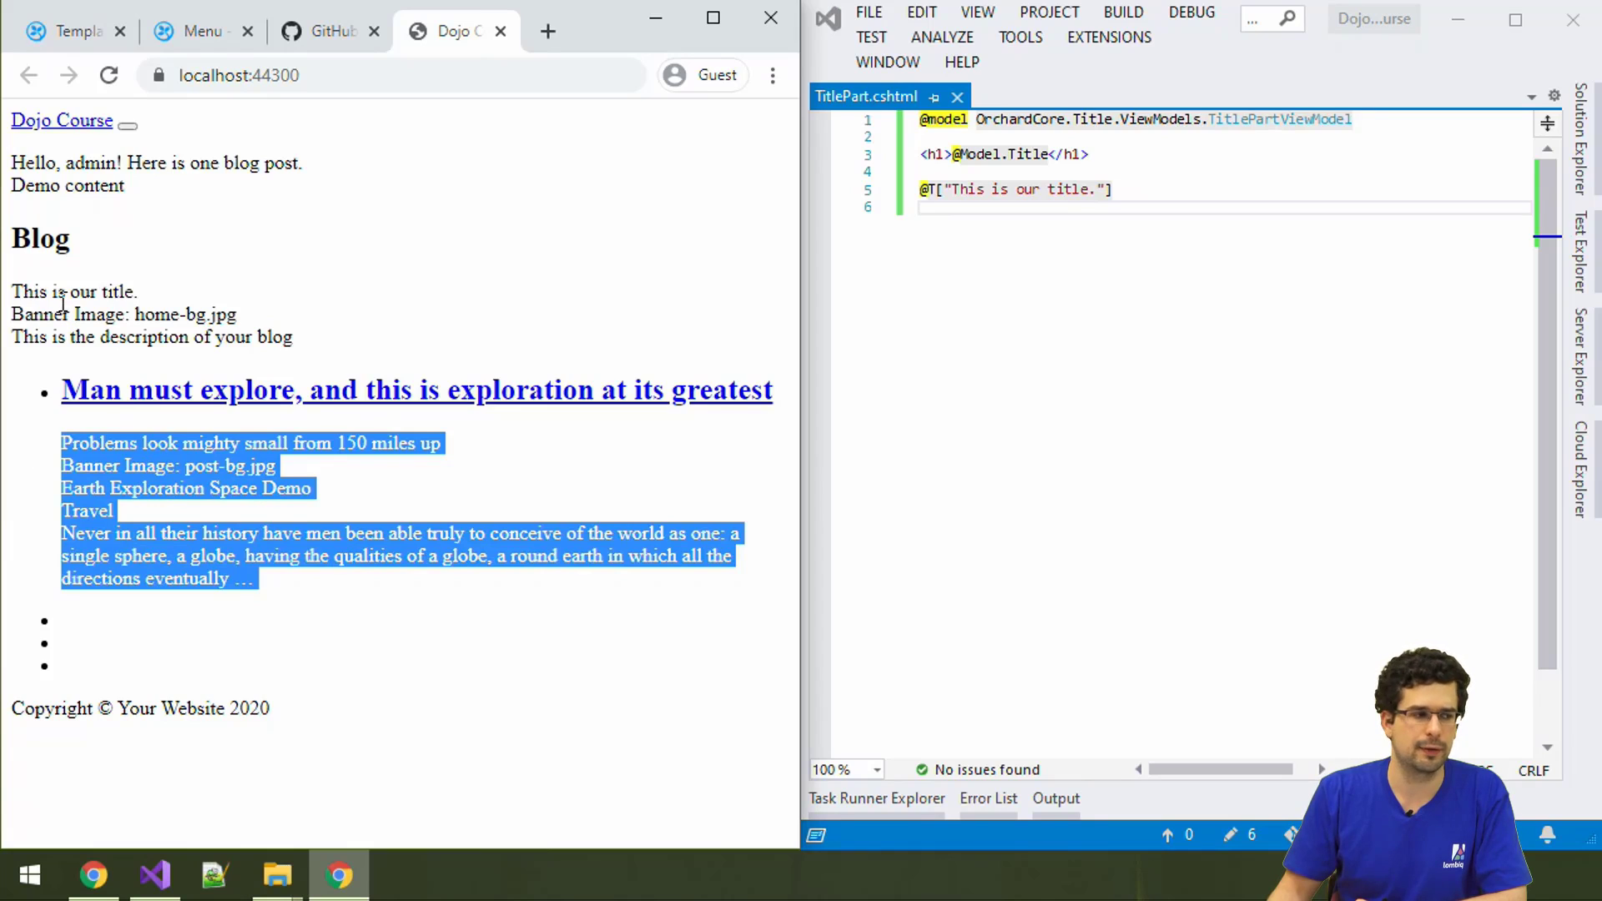
{"action": "triple_click", "coordinate": [22, 291]}
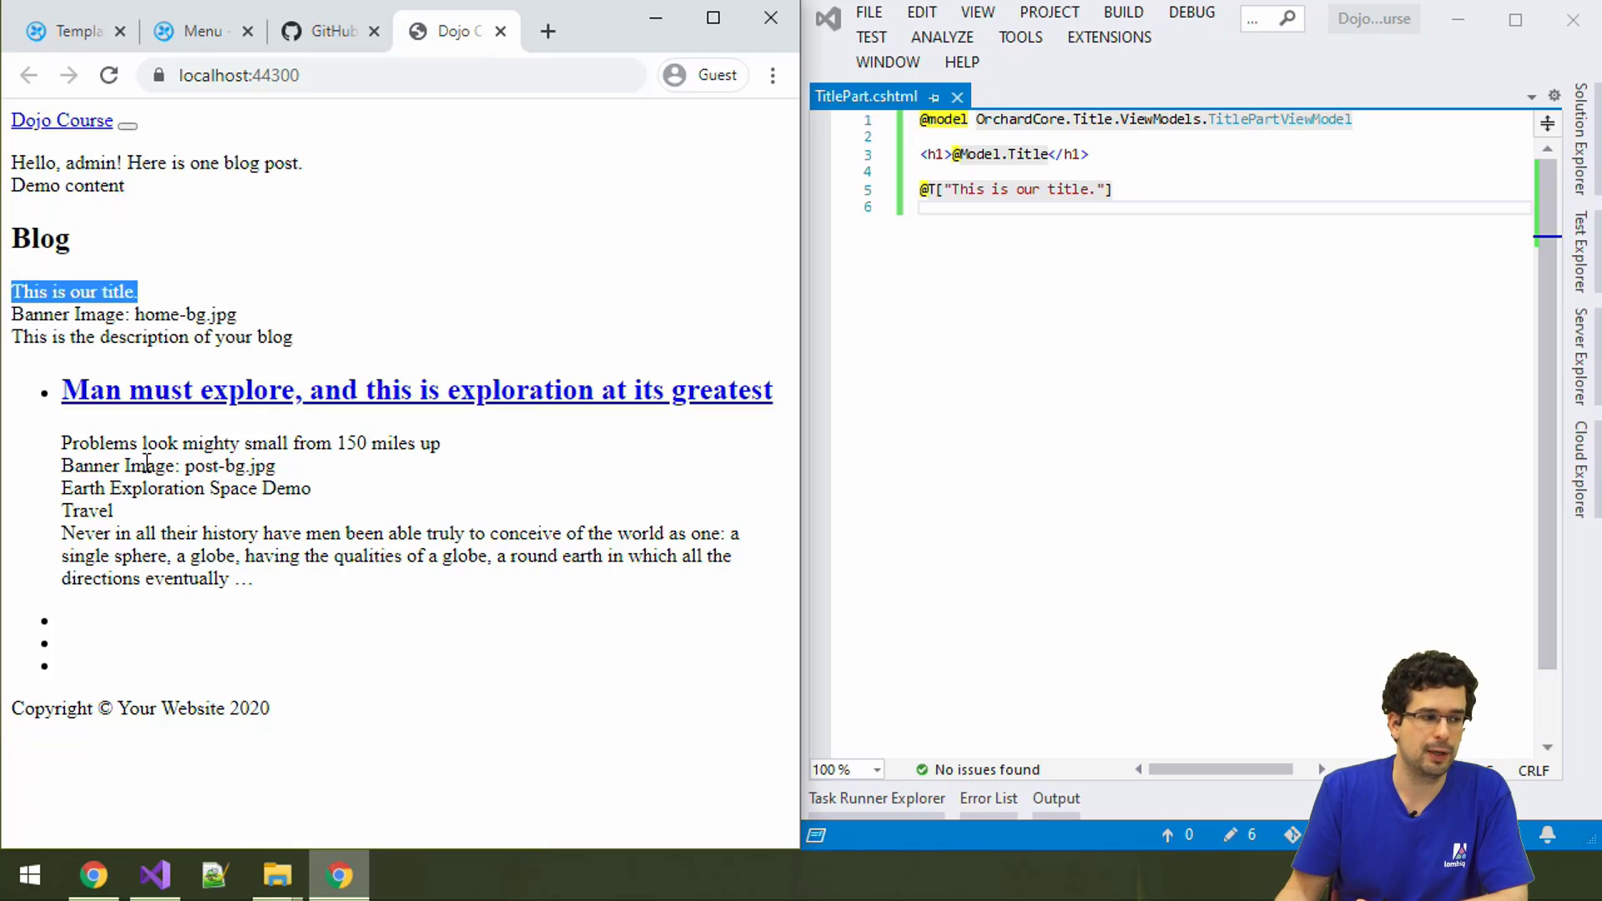
- Open the 'Man must explore' post, highlight its 'This is our title.' line, and go back
{"action": "left_click", "coordinate": [103, 404]}
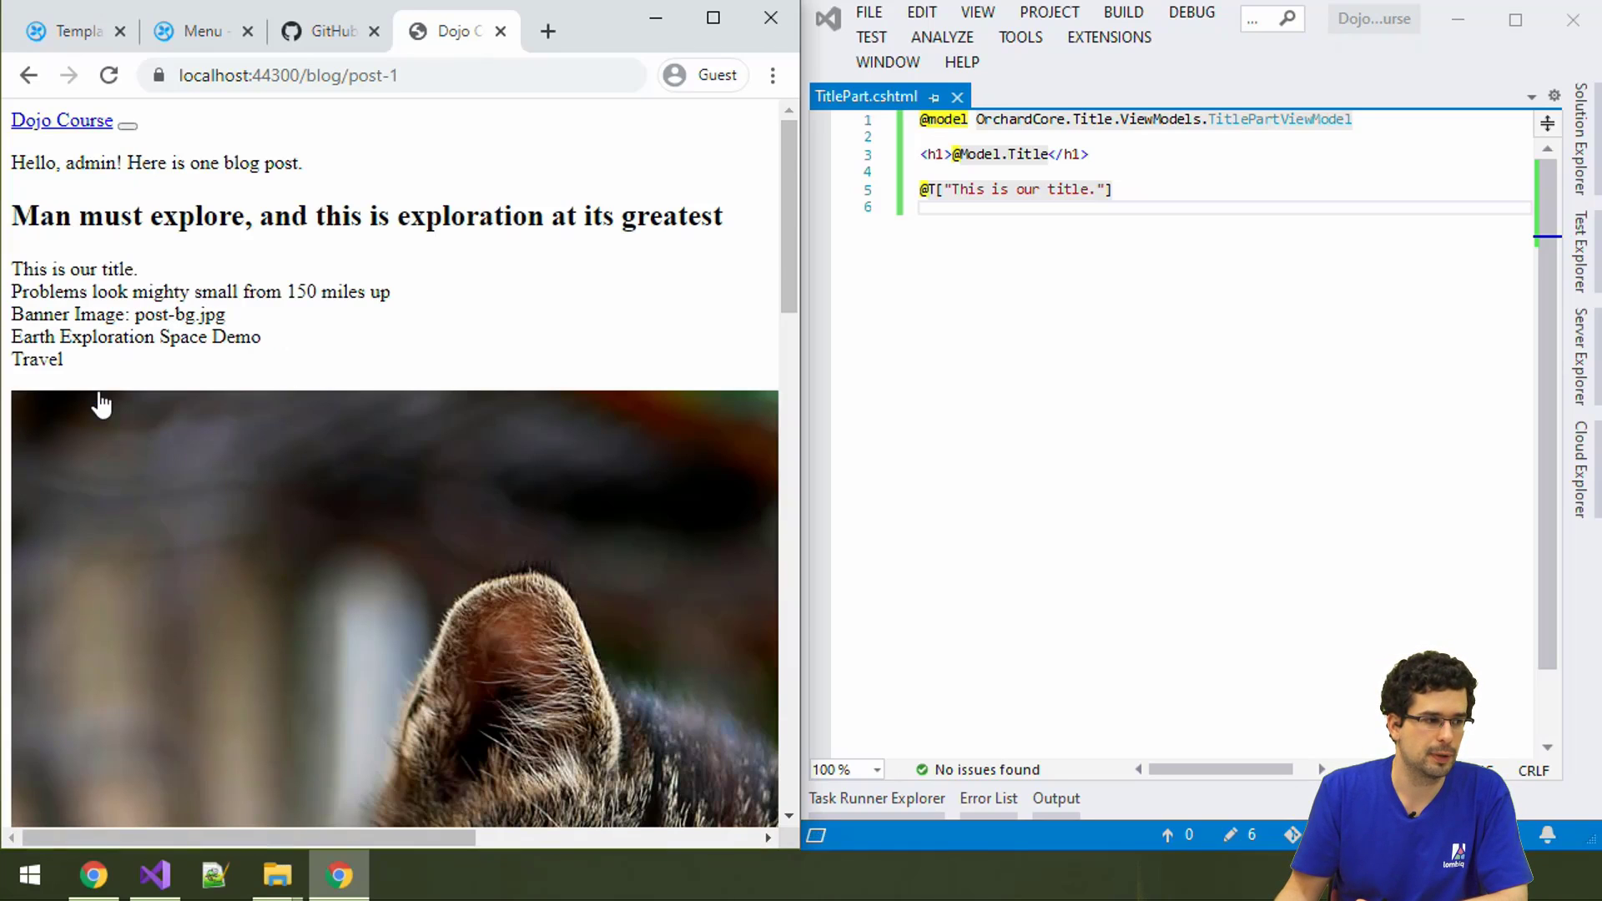
{"action": "double_click", "coordinate": [42, 279]}
{"action": "left_click", "coordinate": [38, 282]}
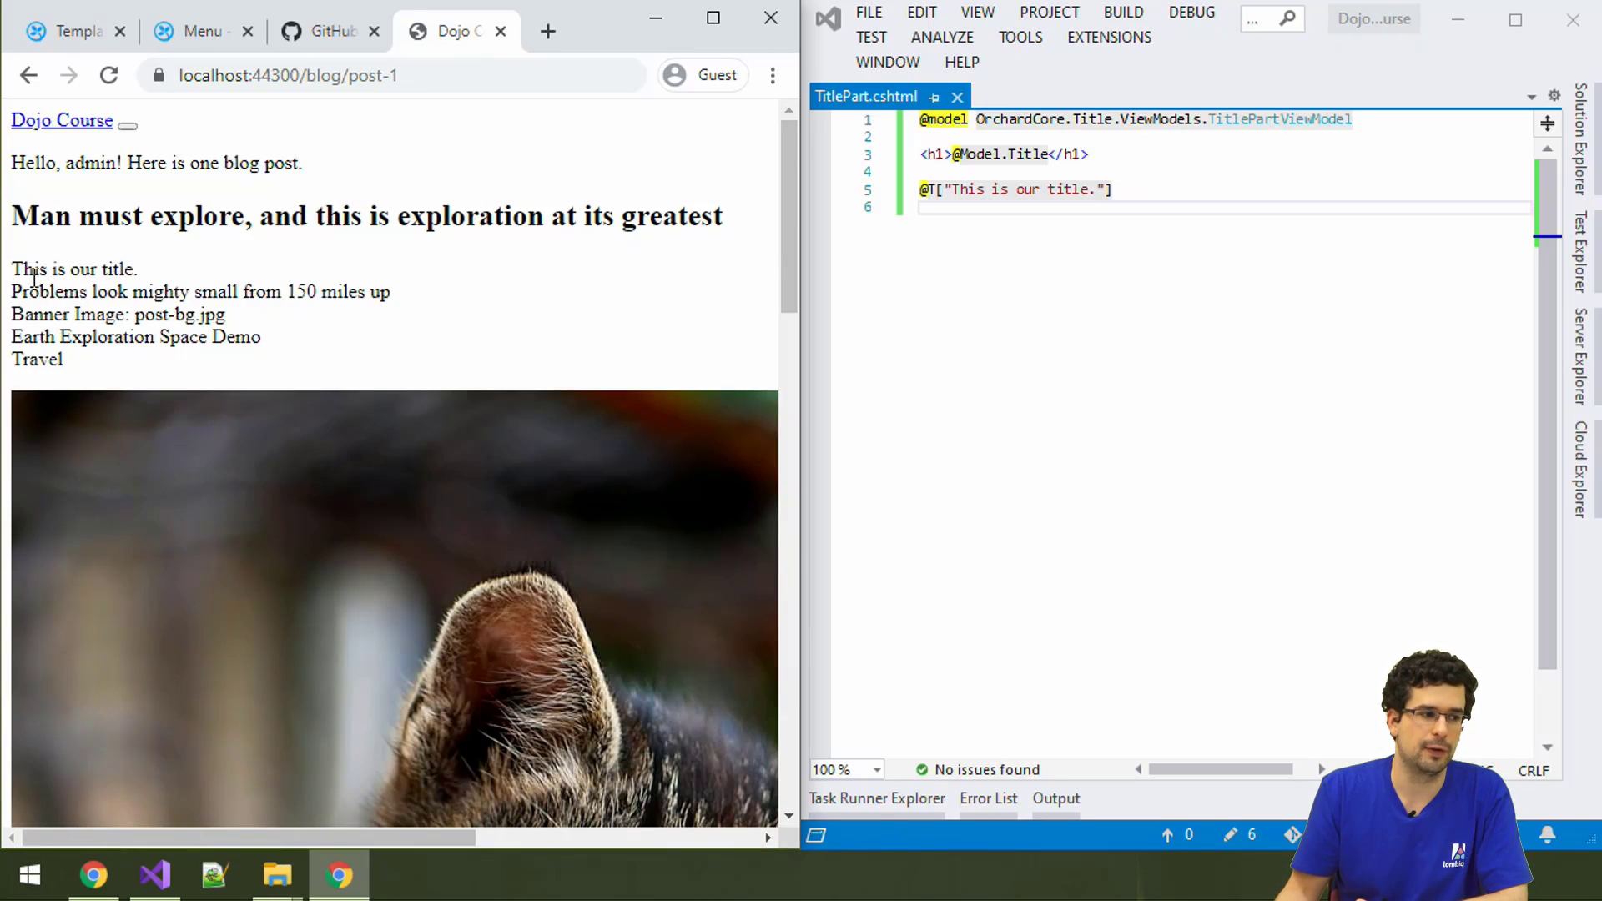
{"action": "triple_click", "coordinate": [34, 284]}
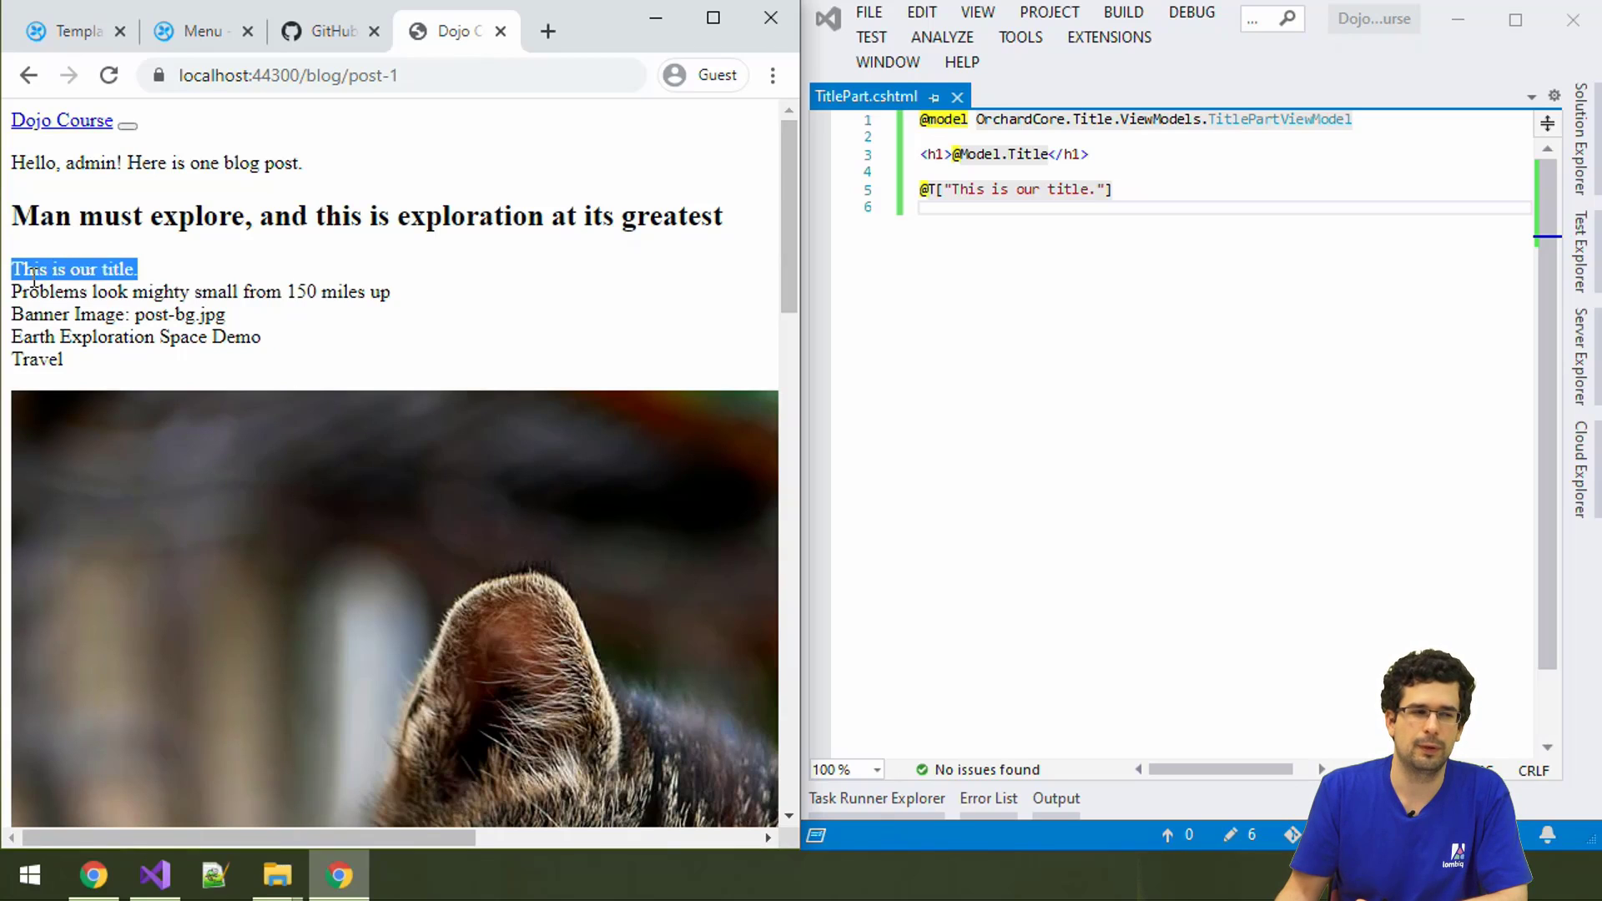
{"action": "left_click", "coordinate": [27, 75]}
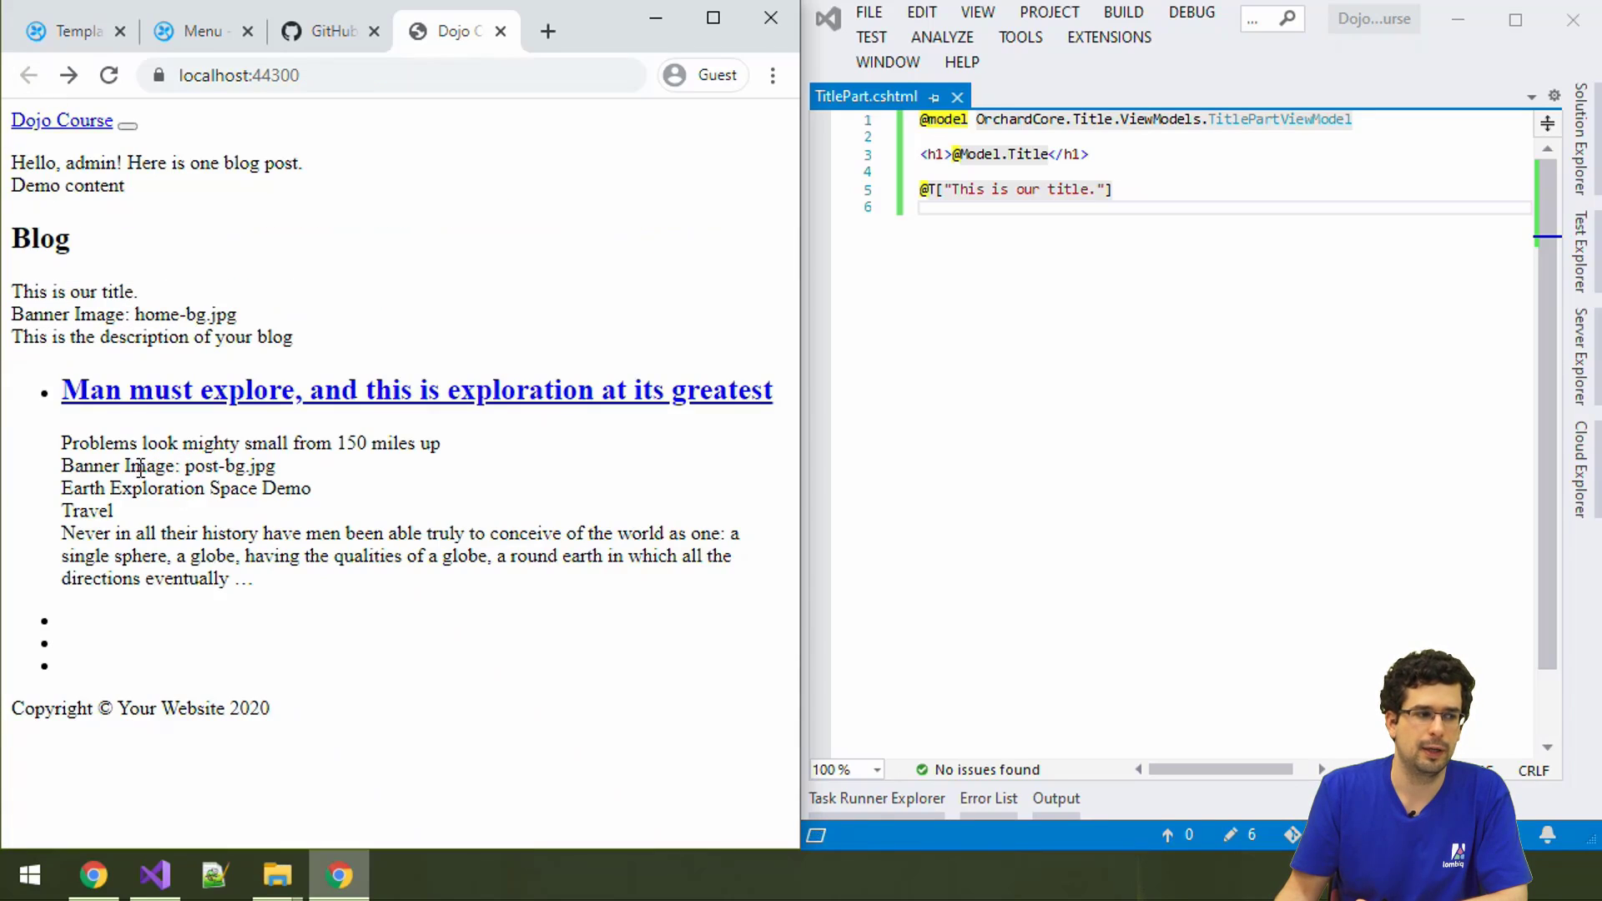
- Highlight the post entry on the blog list, reopen the post, and return to the list
{"action": "left_click_drag", "start_coordinate": [49, 385], "coordinate": [249, 591]}
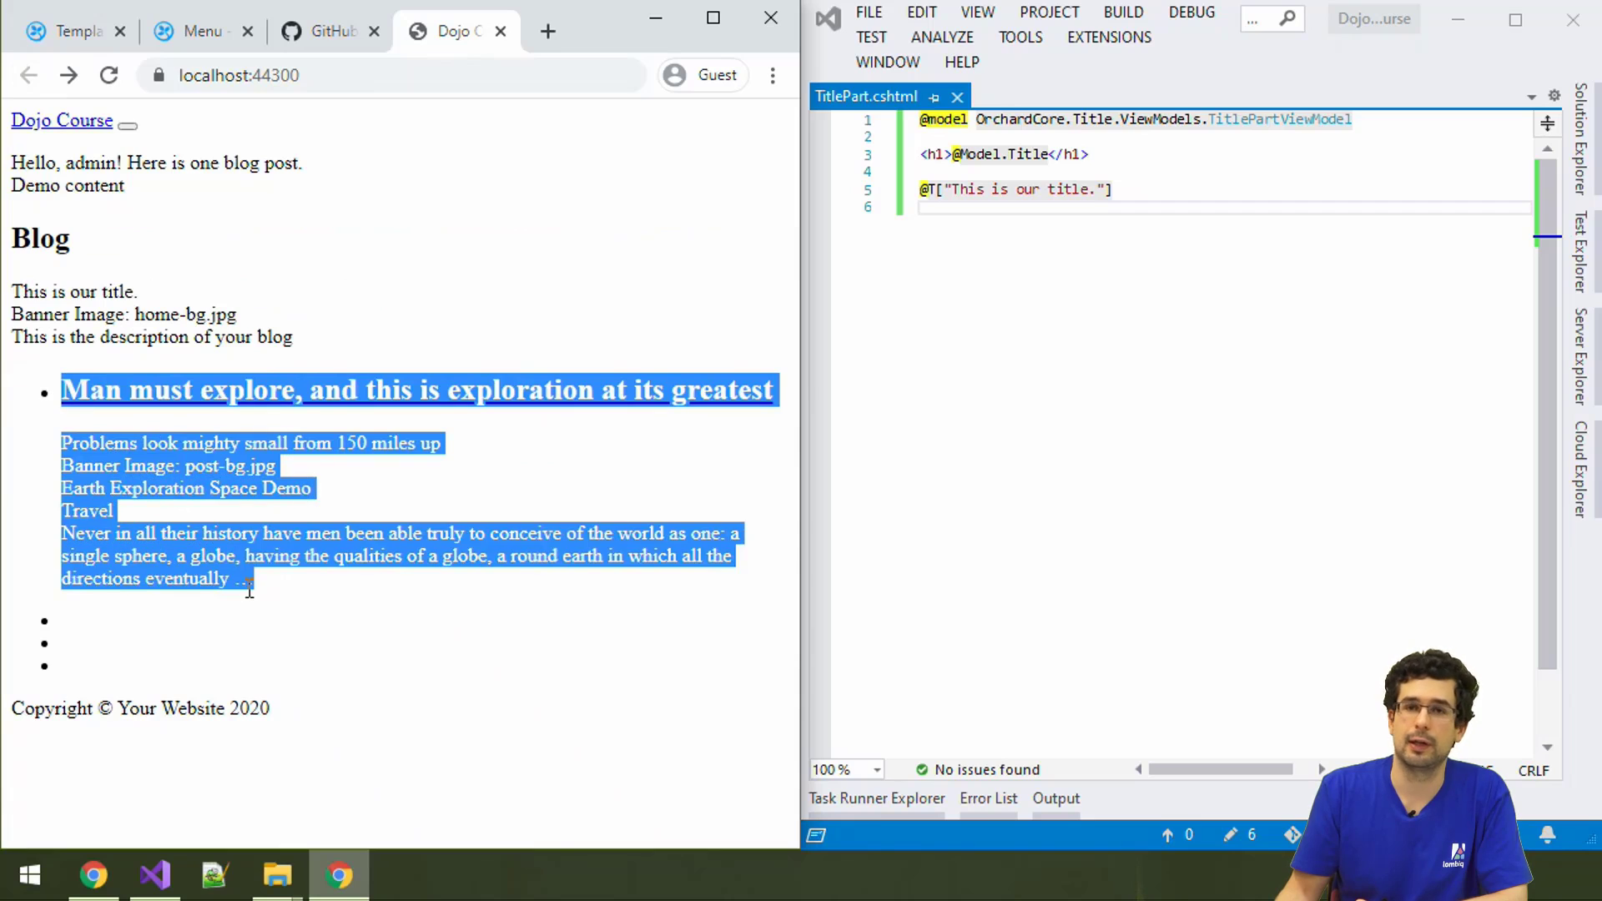
{"action": "left_click", "coordinate": [250, 590]}
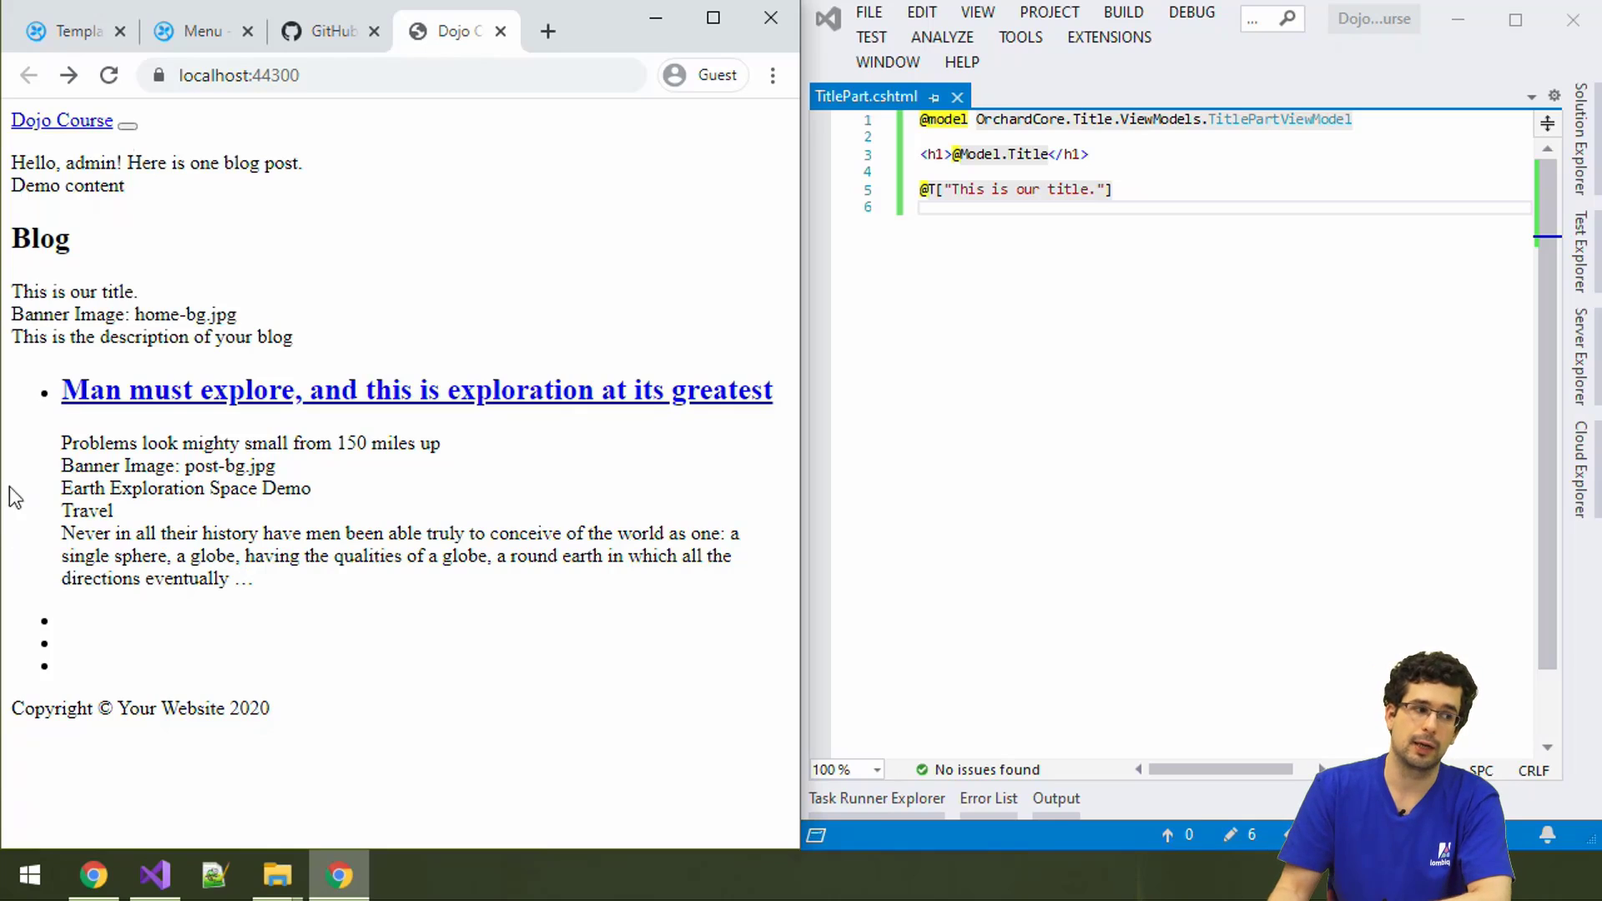
{"action": "left_click", "coordinate": [157, 391]}
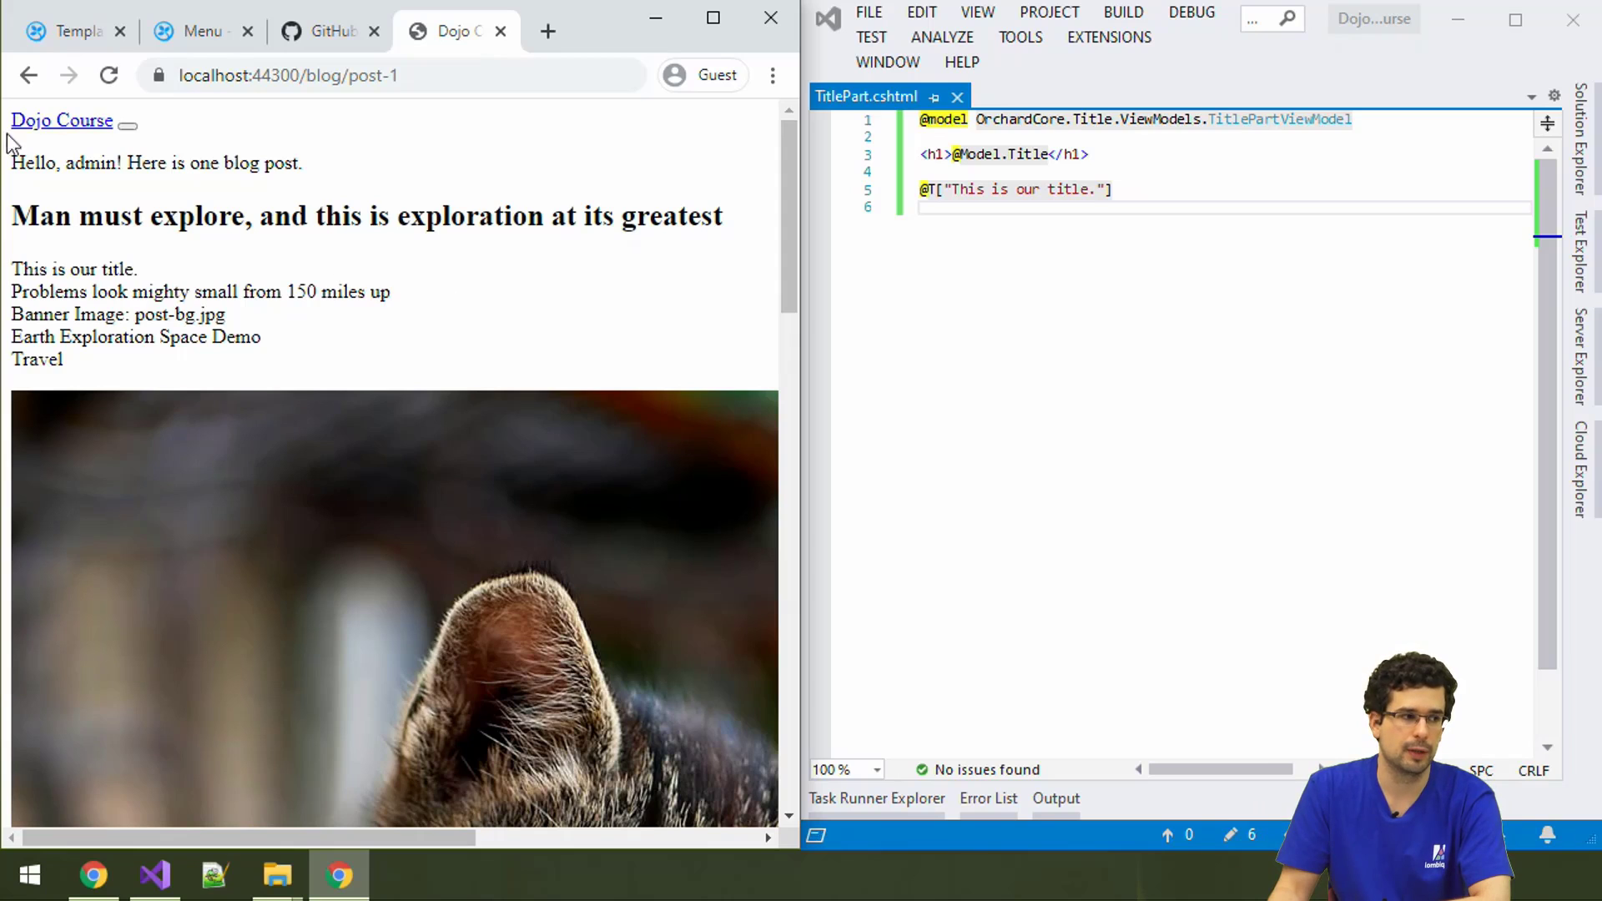
{"action": "left_click", "coordinate": [27, 75]}
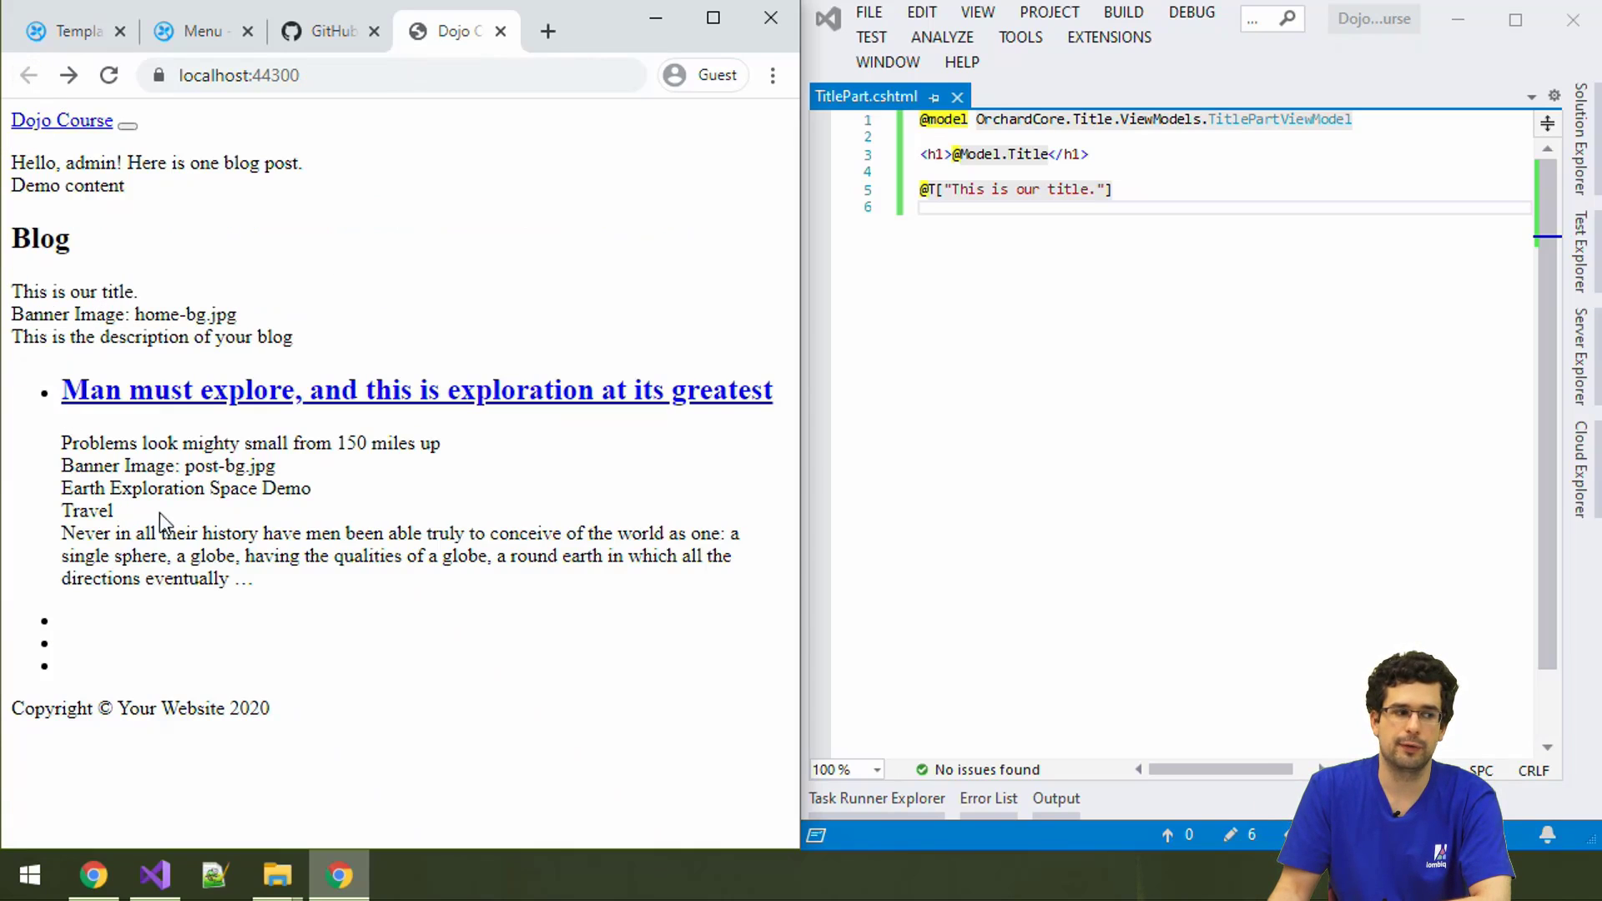
{"action": "left_click_drag", "start_coordinate": [261, 580], "coordinate": [75, 372]}
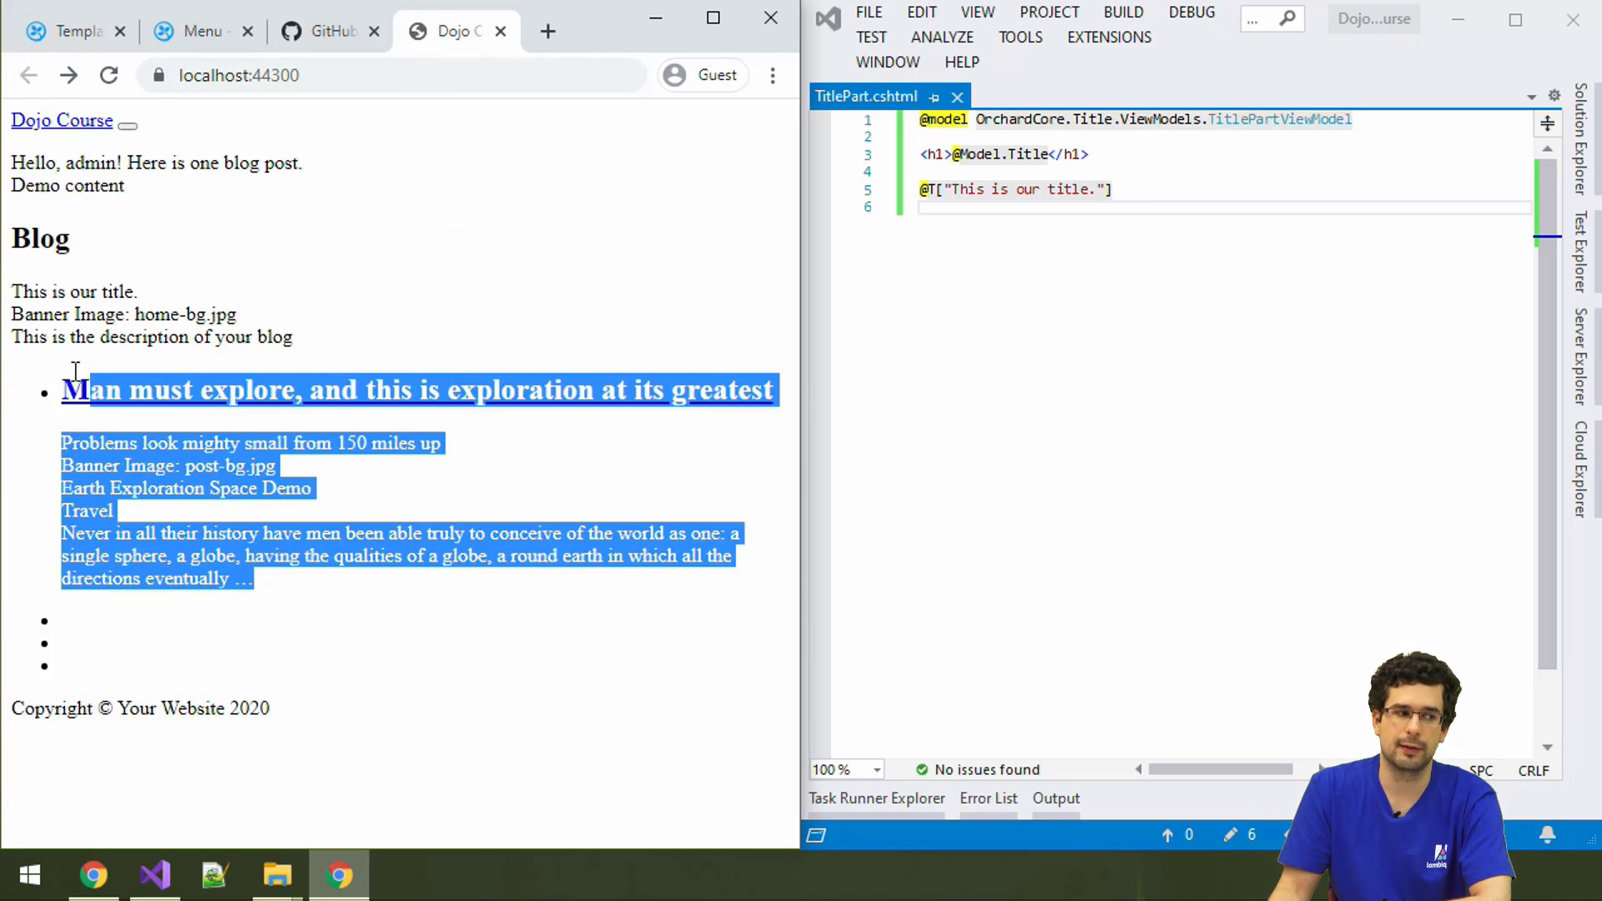
{"action": "left_click", "coordinate": [115, 512]}
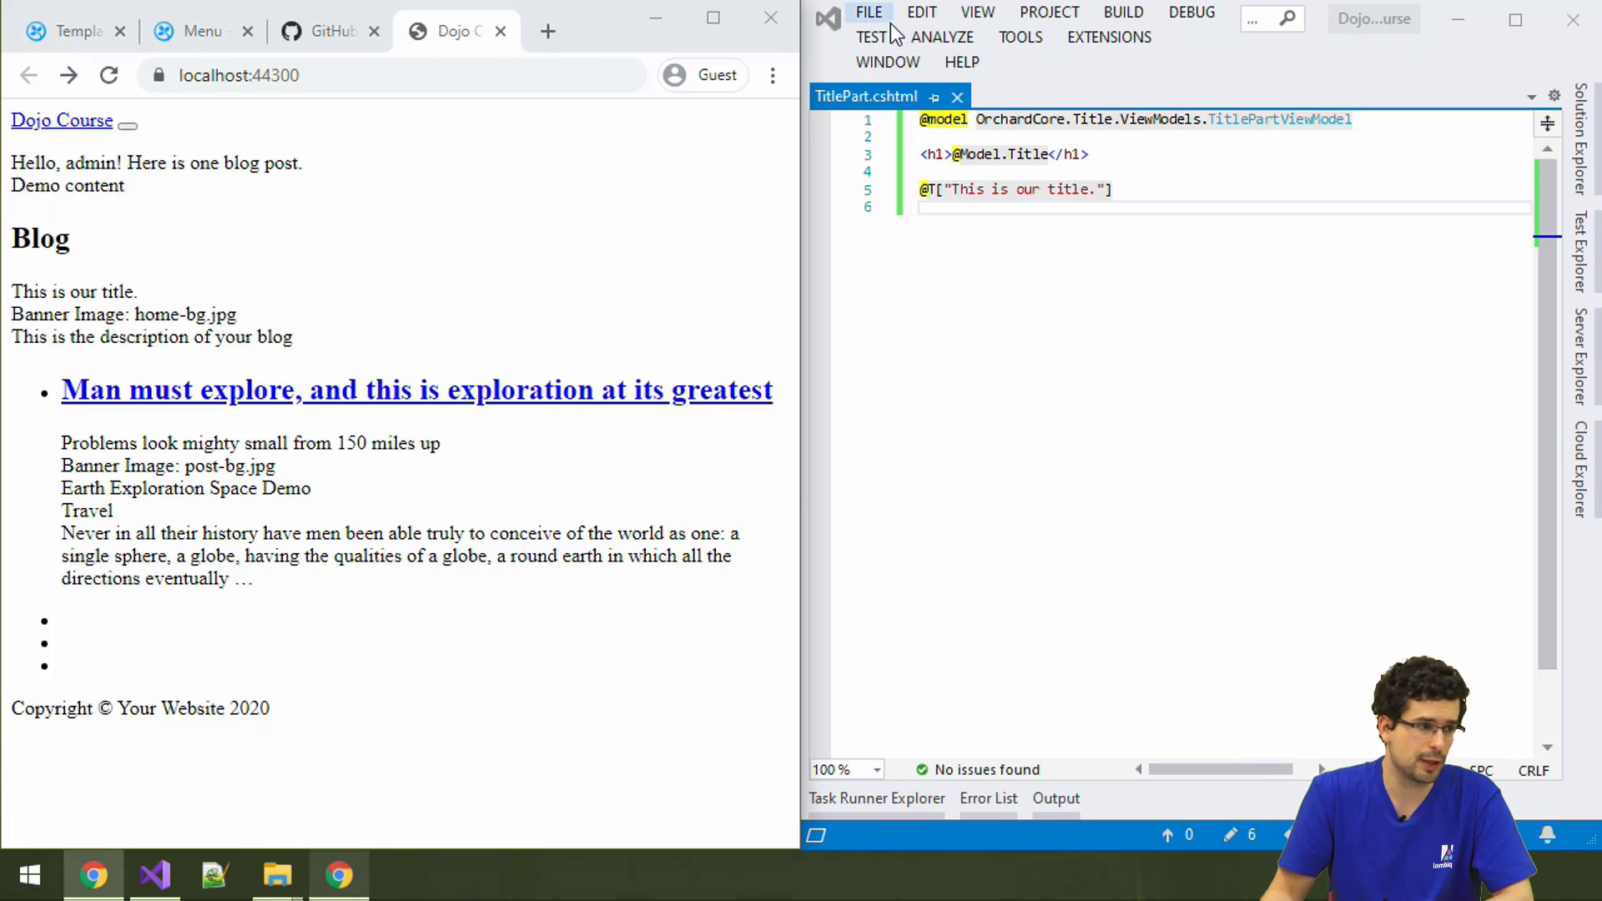
- Maximize the Templates docs, go to [ShapeType]_[DisplayType], and highlight '_Summary' in HtmlBodyPart_Summary
{"action": "left_click", "coordinate": [64, 34]}
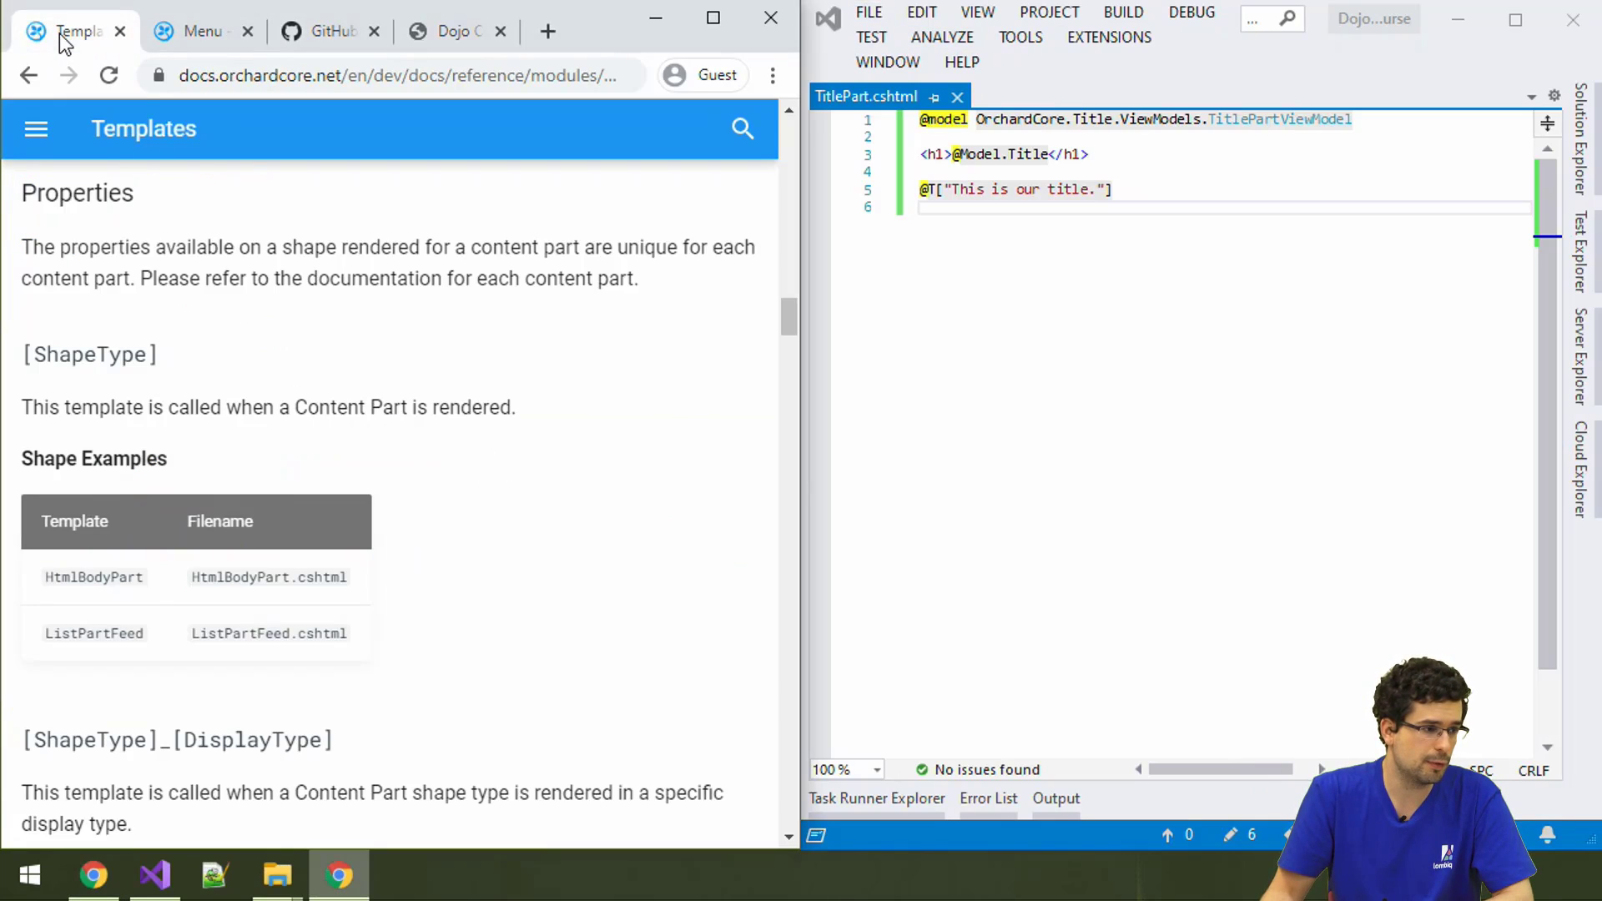
{"action": "scroll", "coordinate": [349, 302], "scroll_direction": "down", "scroll_amount": 2}
{"action": "scroll", "coordinate": [739, 212], "scroll_direction": "down", "scroll_amount": 3}
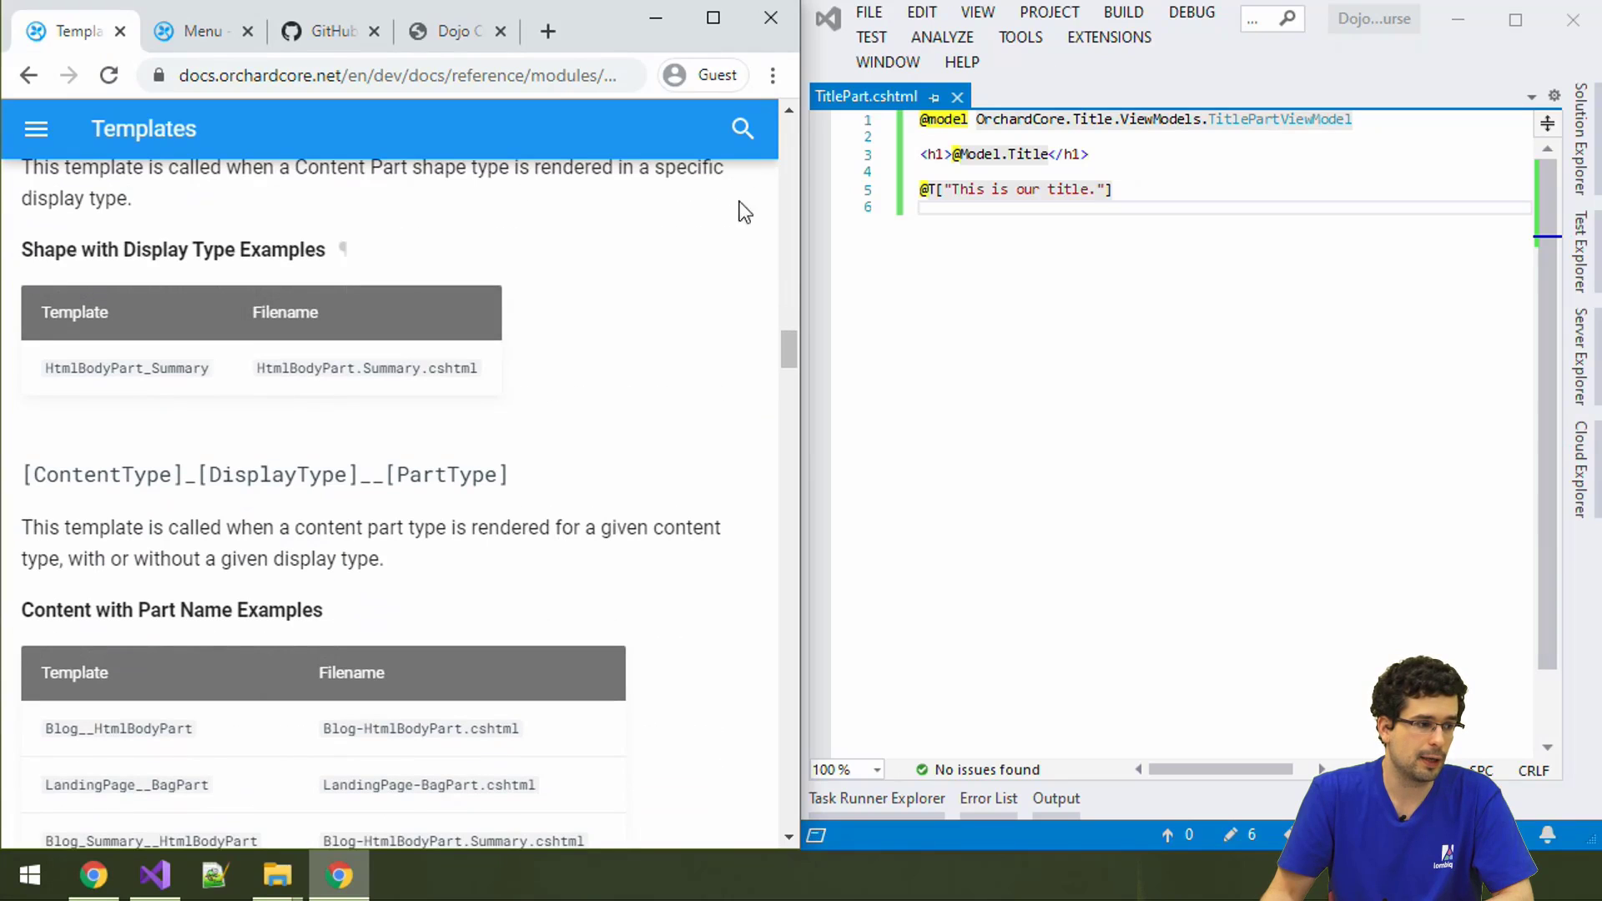
{"action": "left_click", "coordinate": [713, 18]}
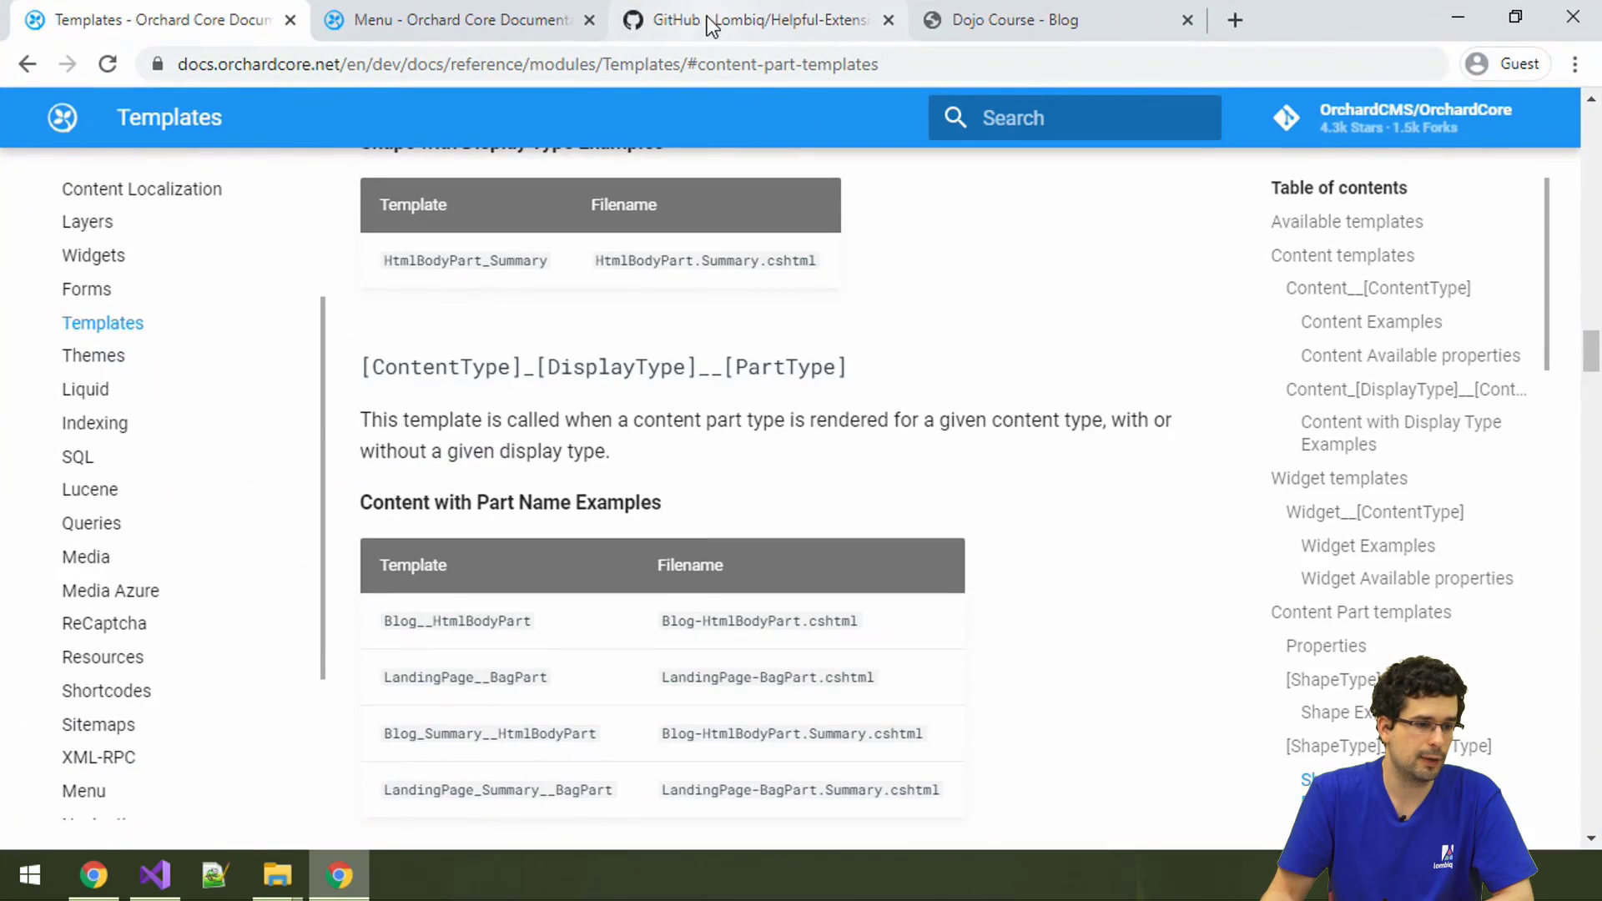
{"action": "left_click", "coordinate": [1317, 614]}
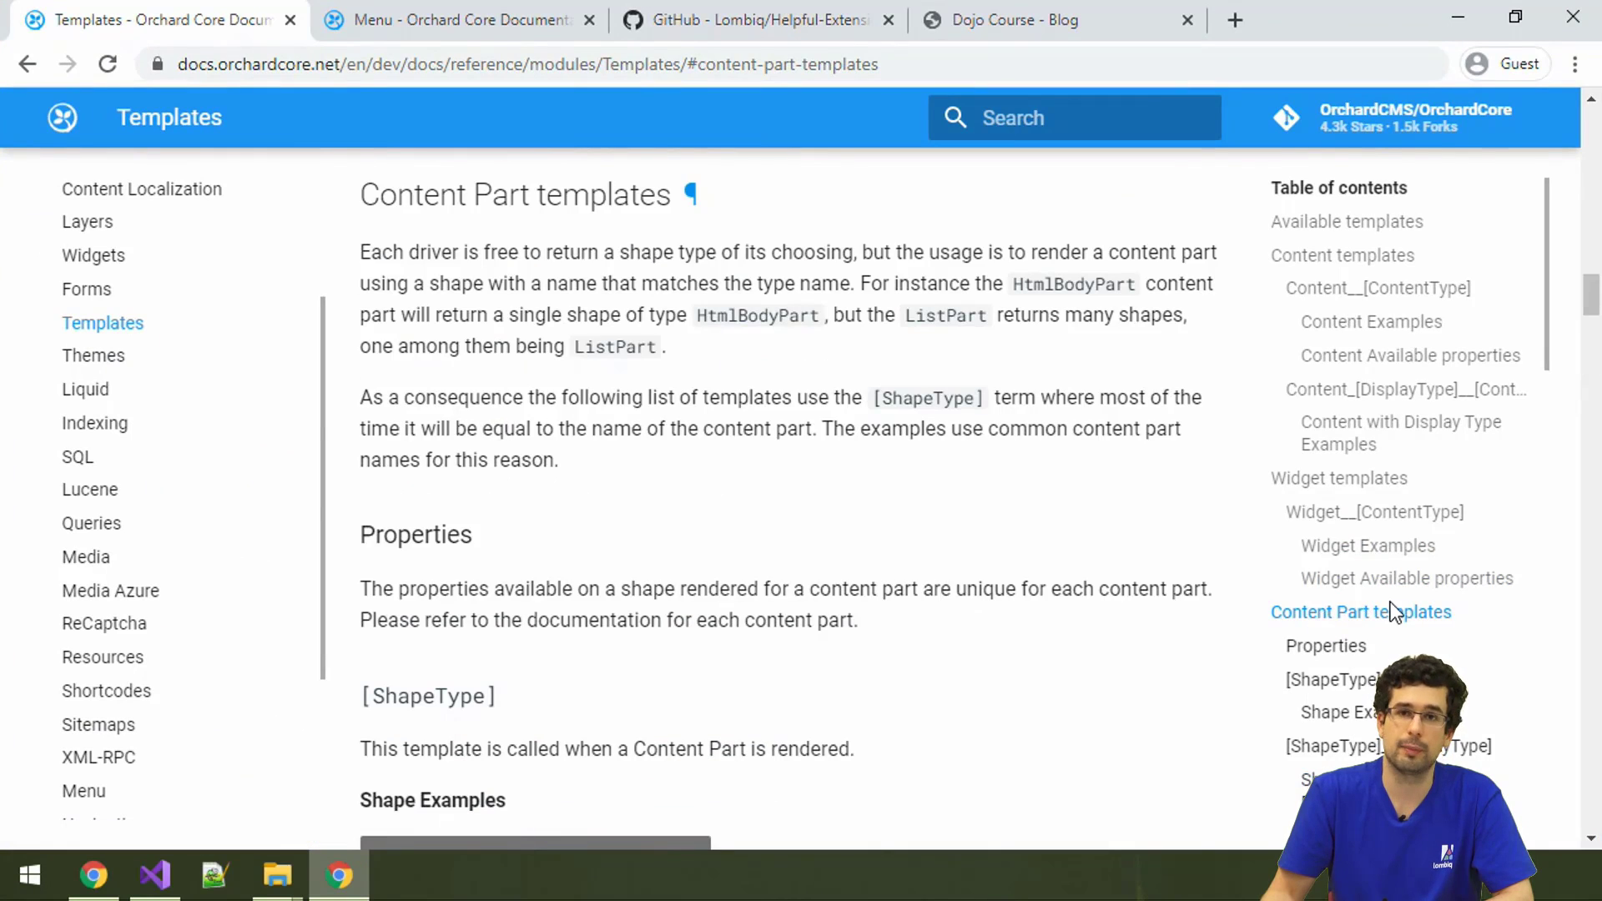
{"action": "scroll", "coordinate": [870, 337], "scroll_direction": "down", "scroll_amount": 2}
{"action": "scroll", "coordinate": [871, 336], "scroll_direction": "down", "scroll_amount": 4}
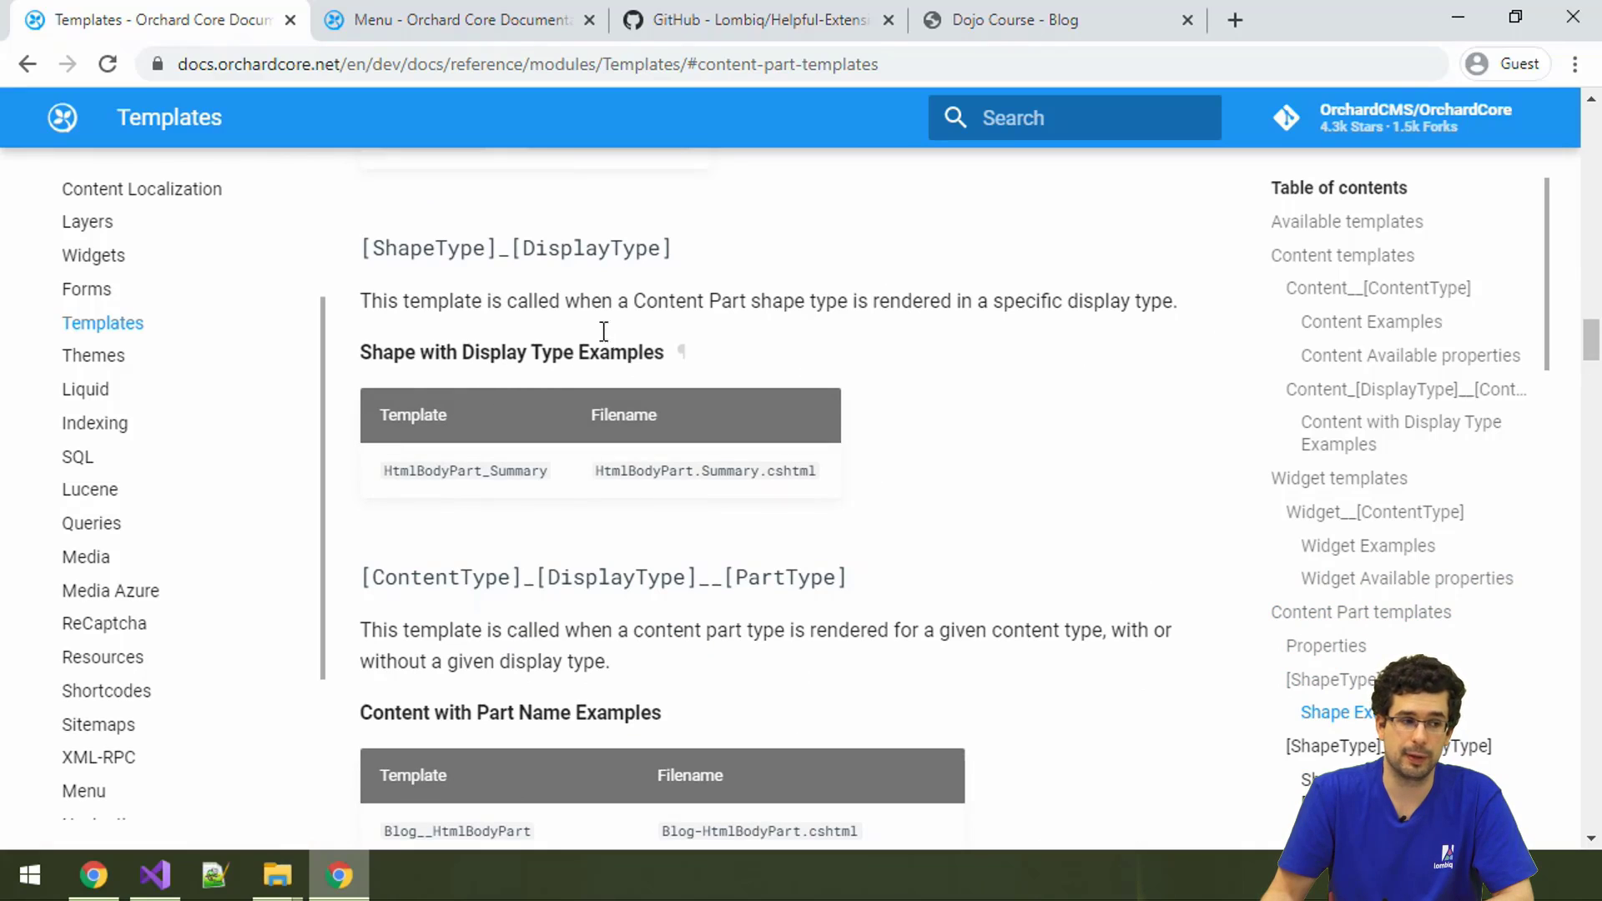
{"action": "left_click", "coordinate": [696, 241]}
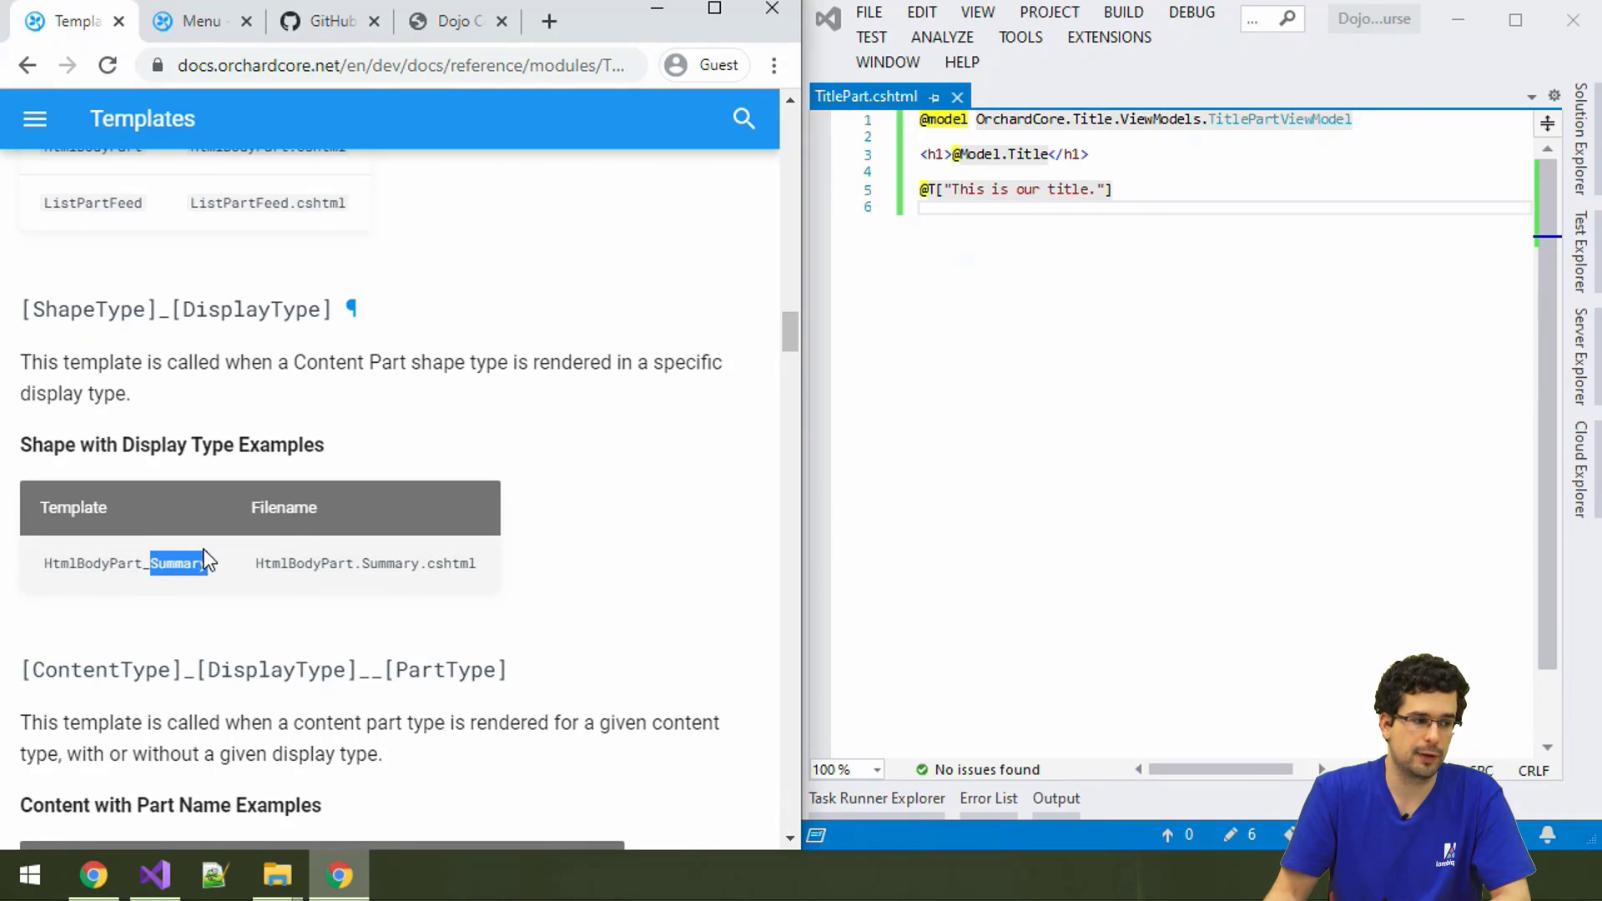
{"action": "left_click", "coordinate": [129, 569]}
{"action": "left_click_drag", "start_coordinate": [137, 570], "coordinate": [222, 565]}
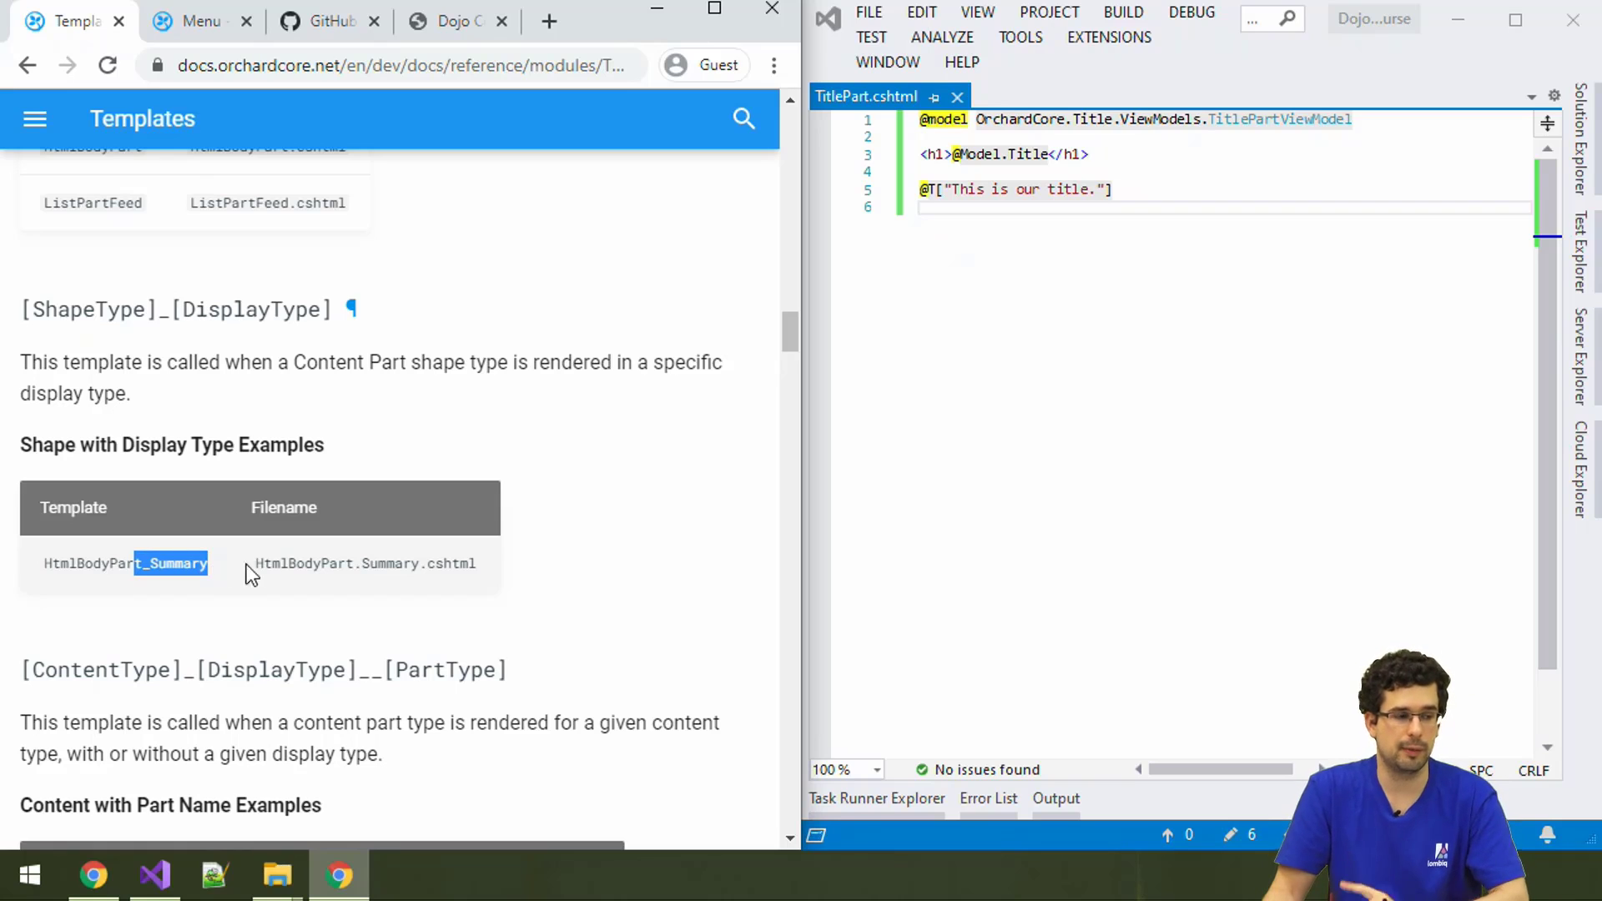
{"action": "left_click", "coordinate": [252, 564]}
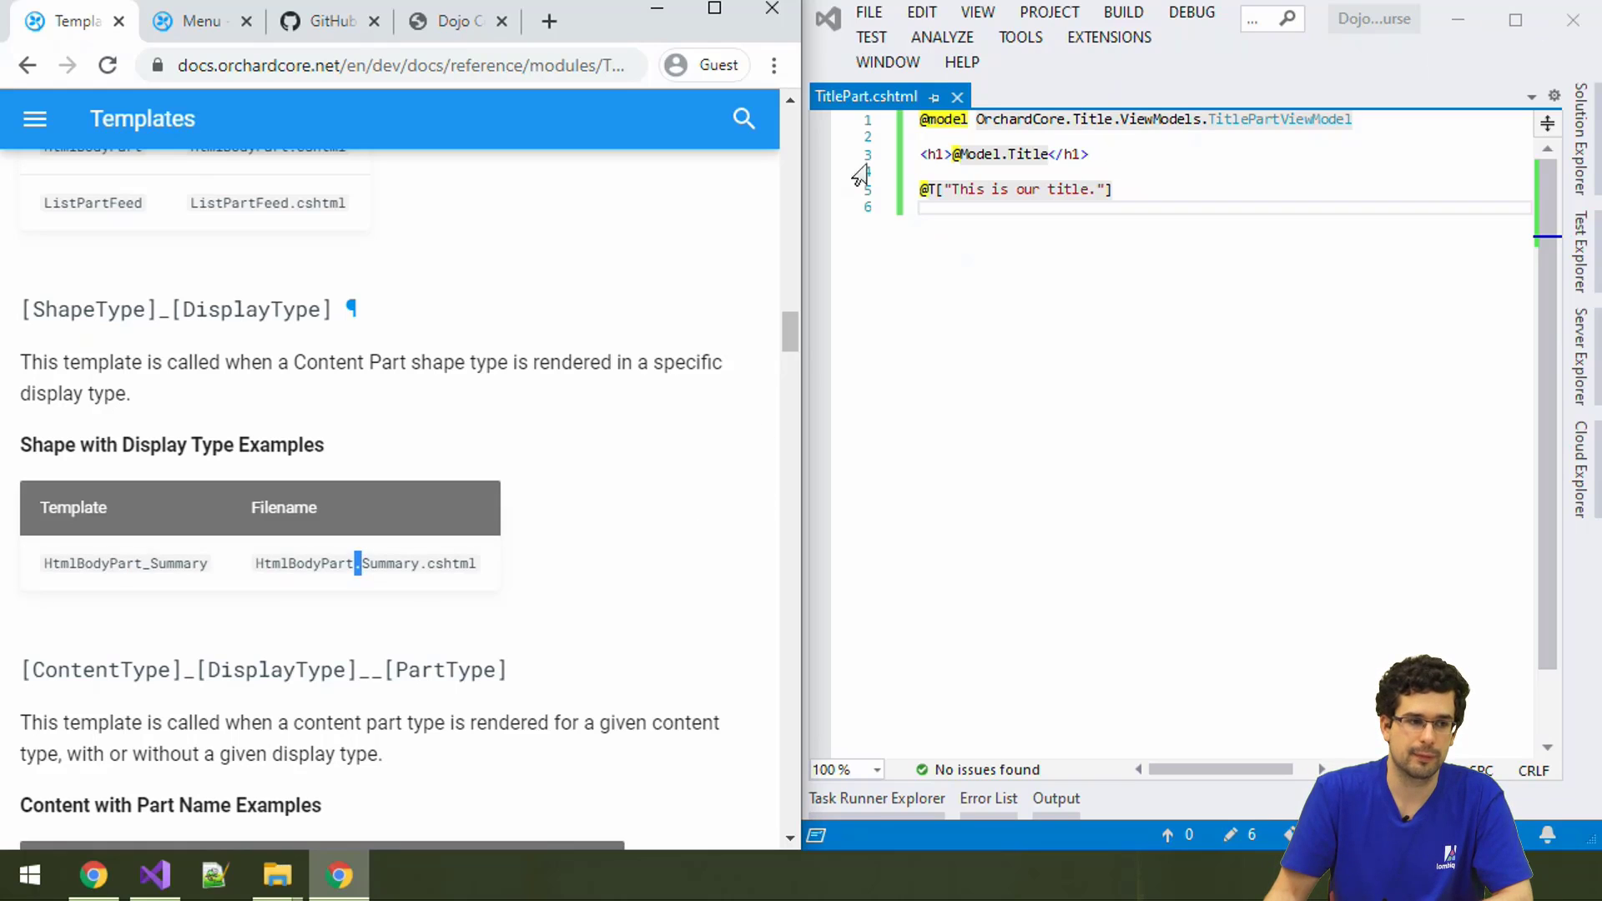
- Rename TitlePart.cshtml to TitlePart.Summary.cshtml in Solution Explorer
{"action": "left_click", "coordinate": [1581, 138]}
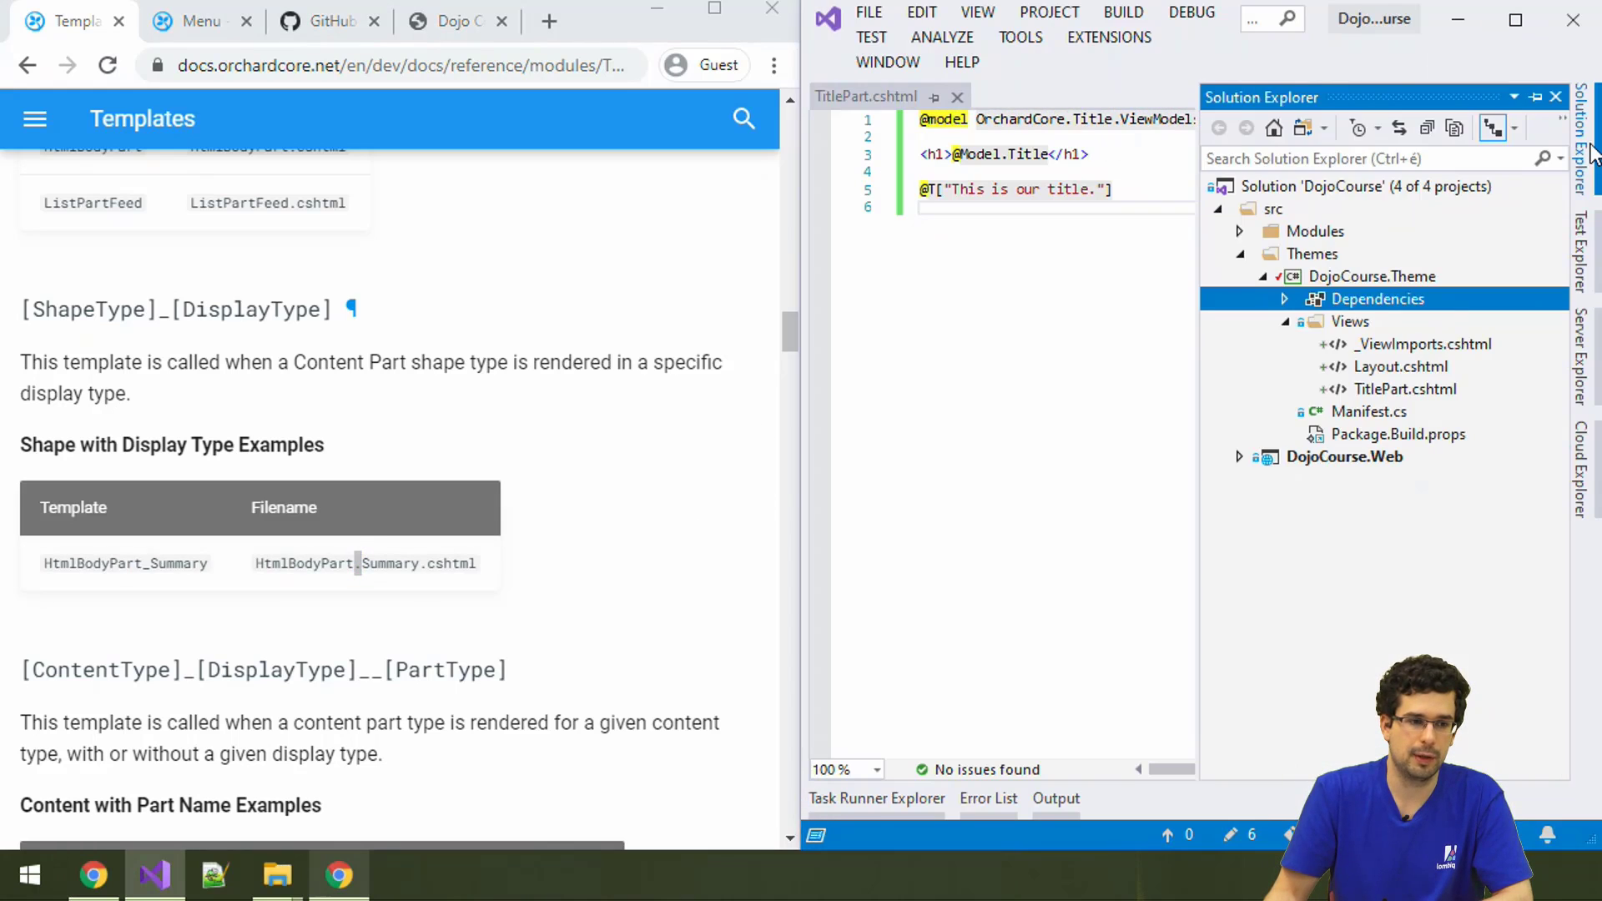
{"action": "left_click", "coordinate": [1401, 389]}
{"action": "key", "text": "F2"}
{"action": "key", "text": "Right"}
{"action": "type", "text": ".Summary"}
{"action": "key", "text": "Return"}
- Reload the running Dojo Course site in Chrome to see the summary-only title line
{"action": "left_click", "coordinate": [863, 354]}
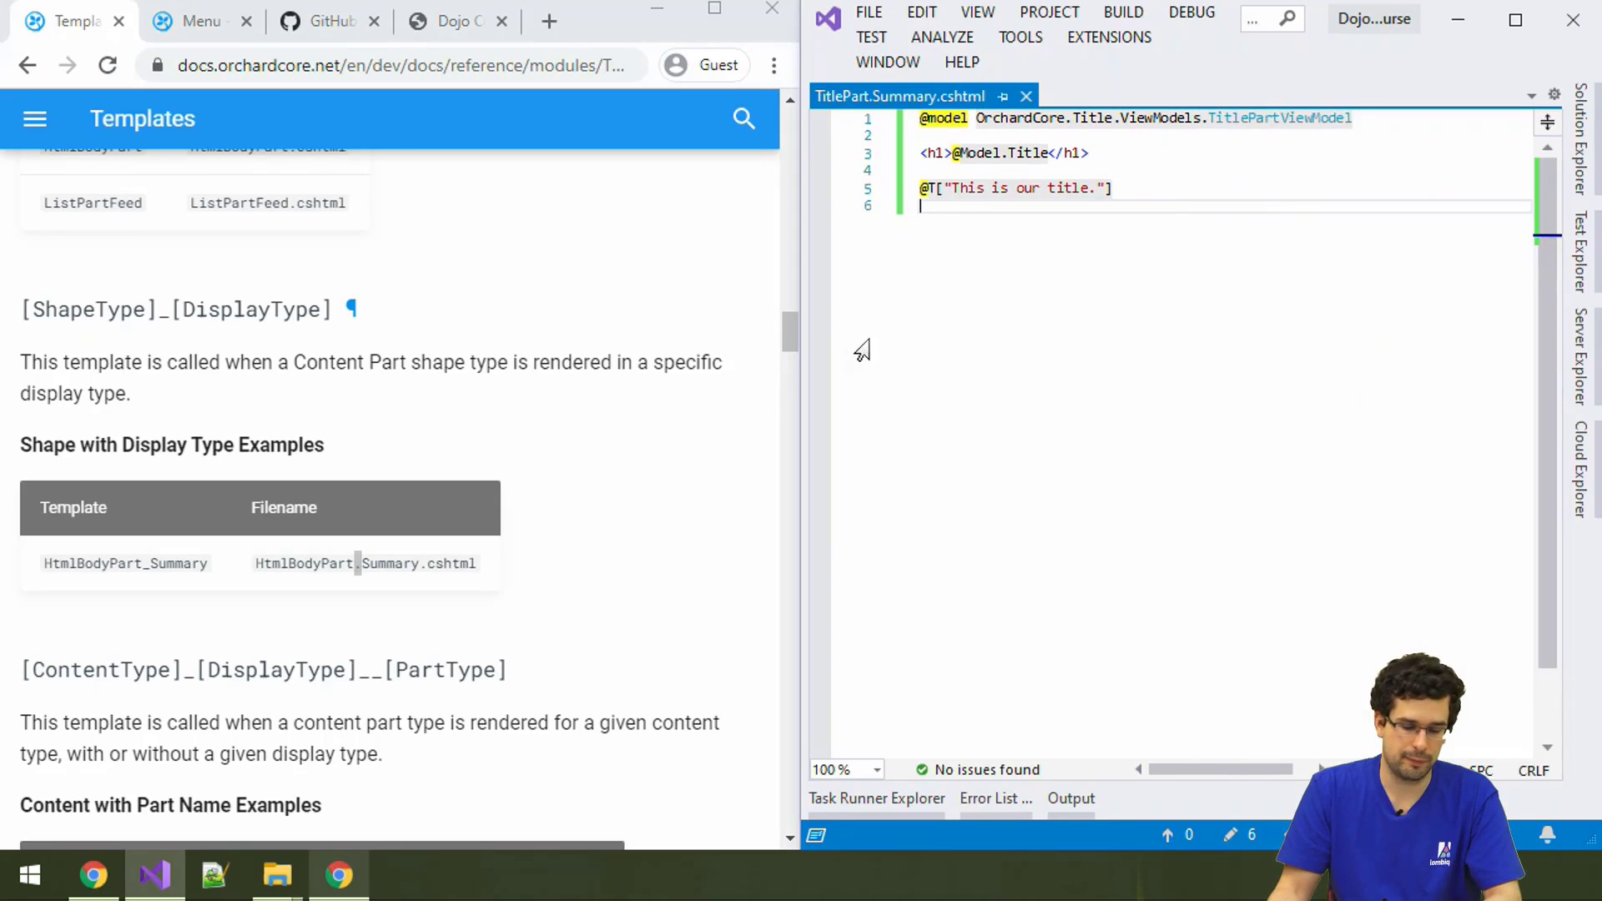
{"action": "left_click", "coordinate": [453, 22]}
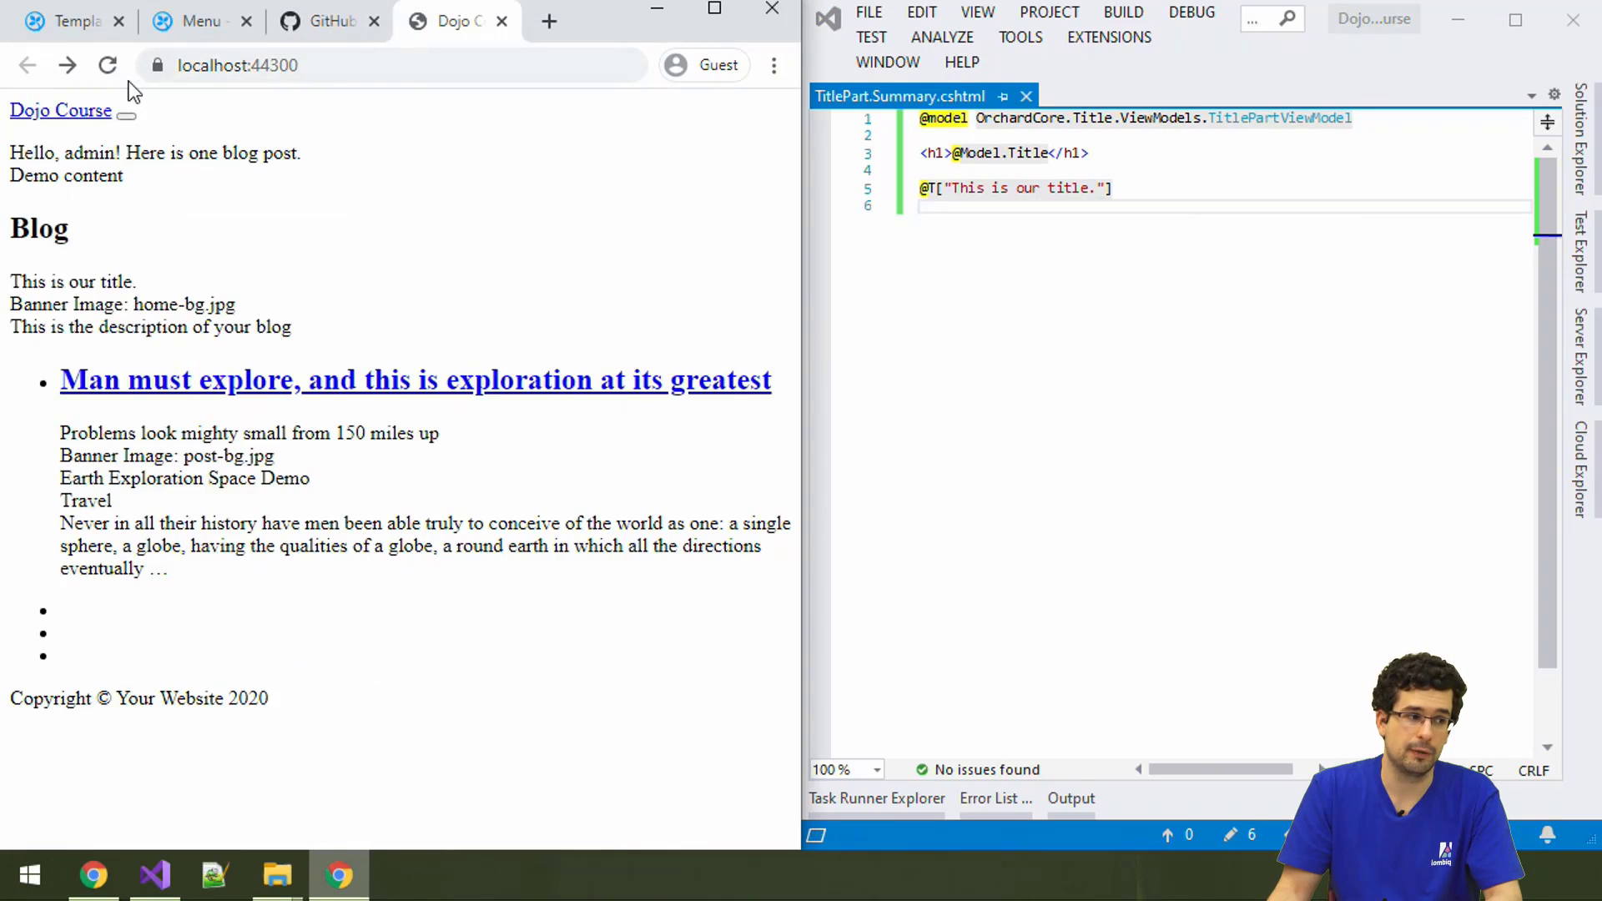
{"action": "left_click", "coordinate": [107, 66]}
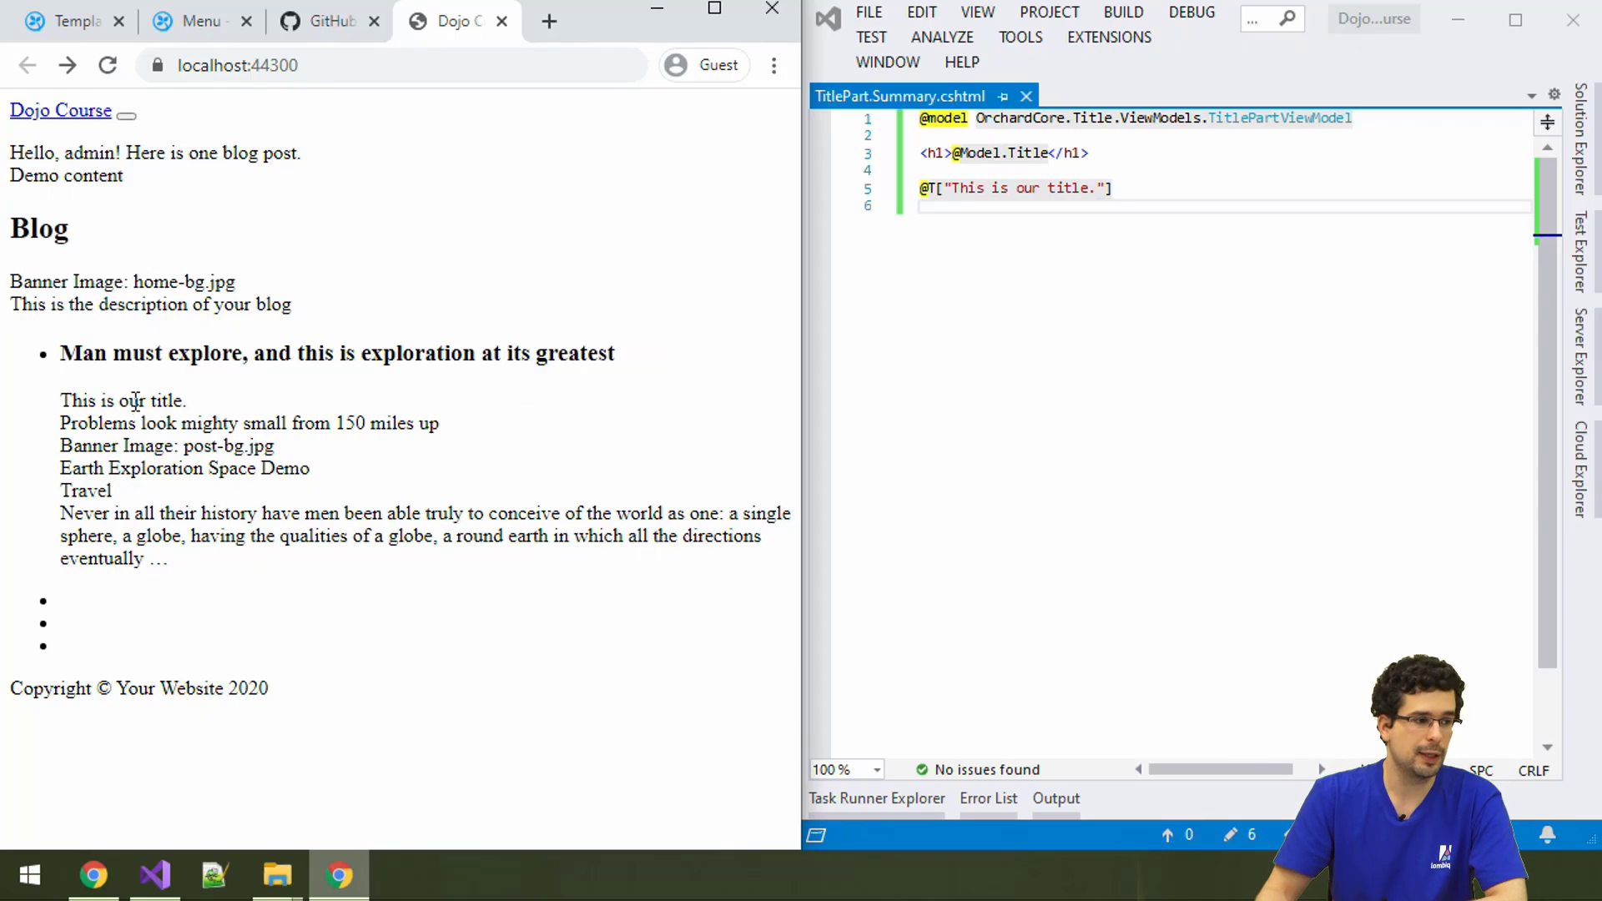
{"action": "left_click_drag", "start_coordinate": [38, 396], "coordinate": [184, 393]}
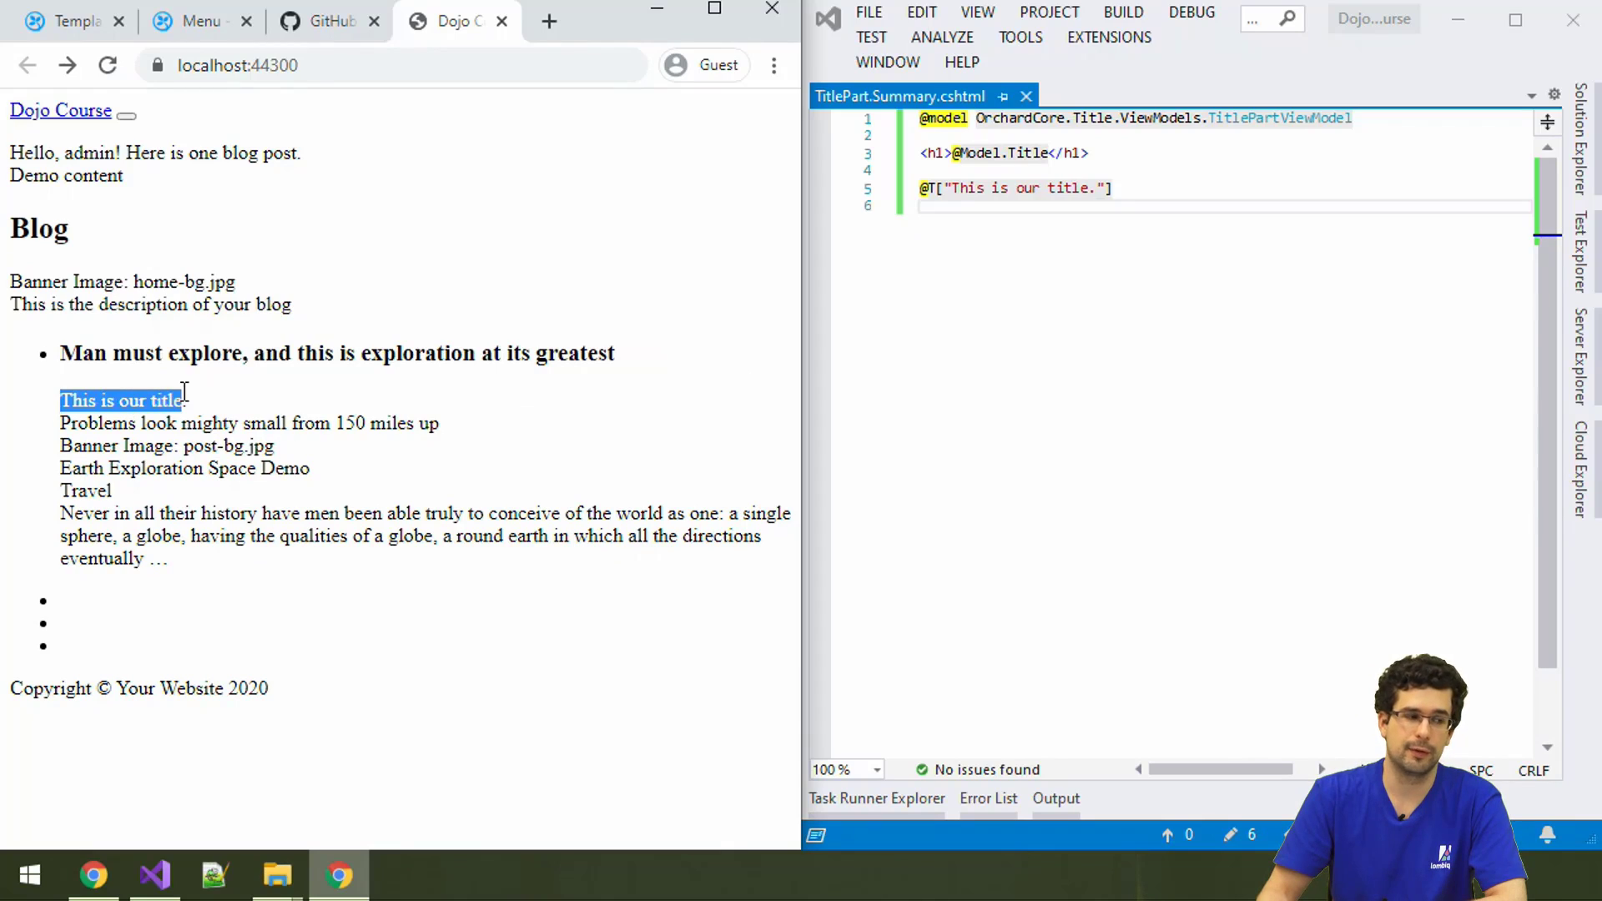
{"action": "left_click_drag", "start_coordinate": [8, 240], "coordinate": [169, 302]}
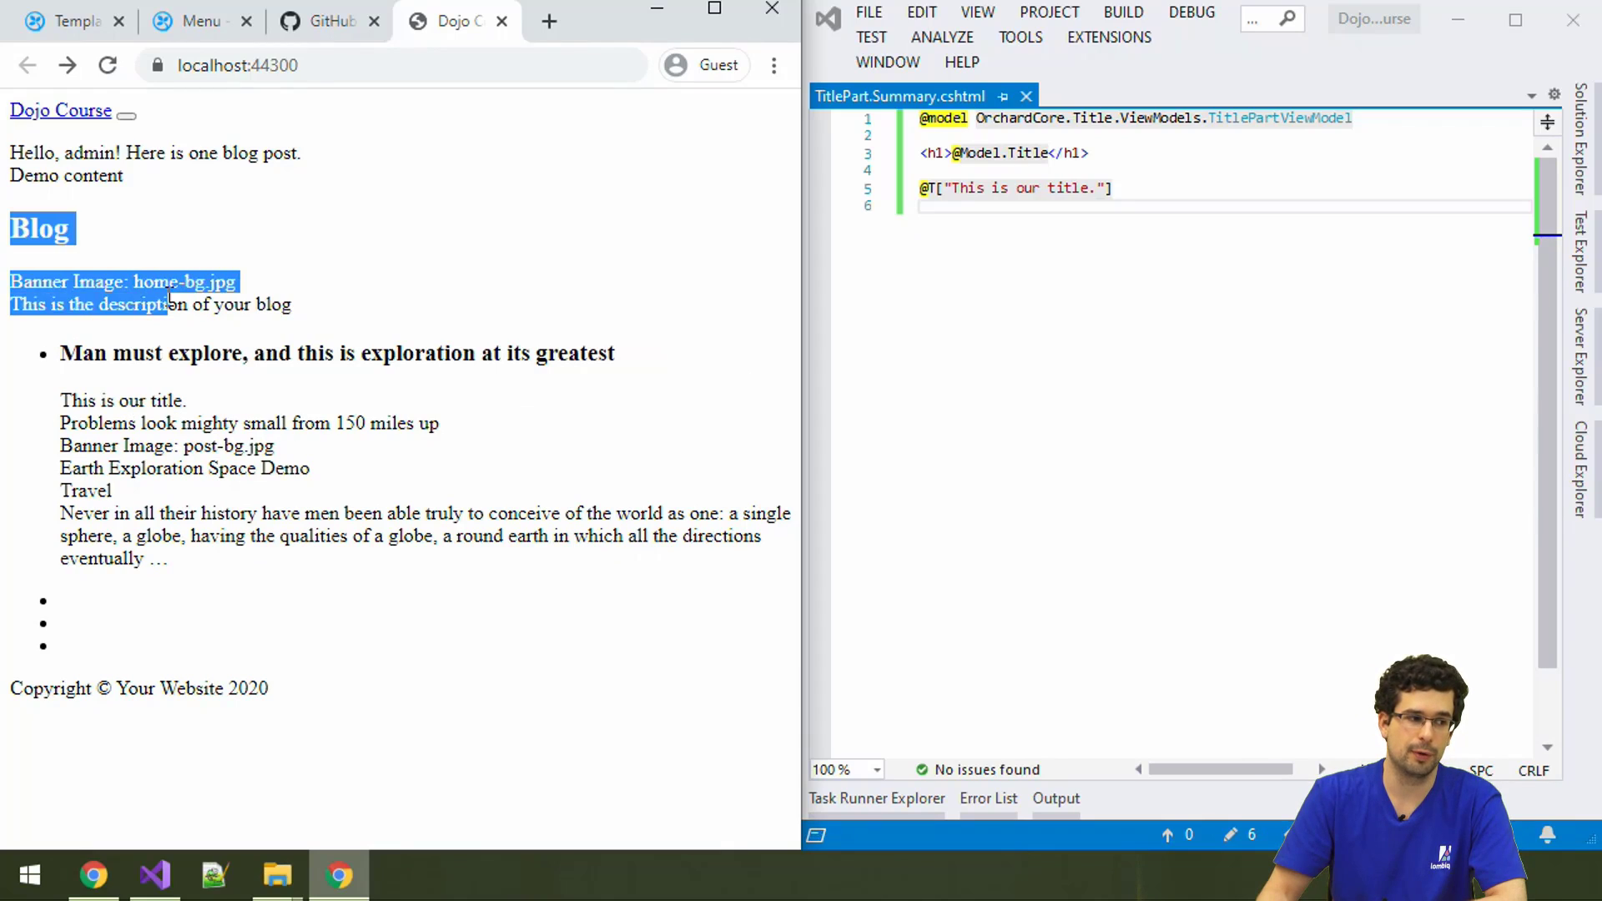
{"action": "left_click", "coordinate": [183, 360]}
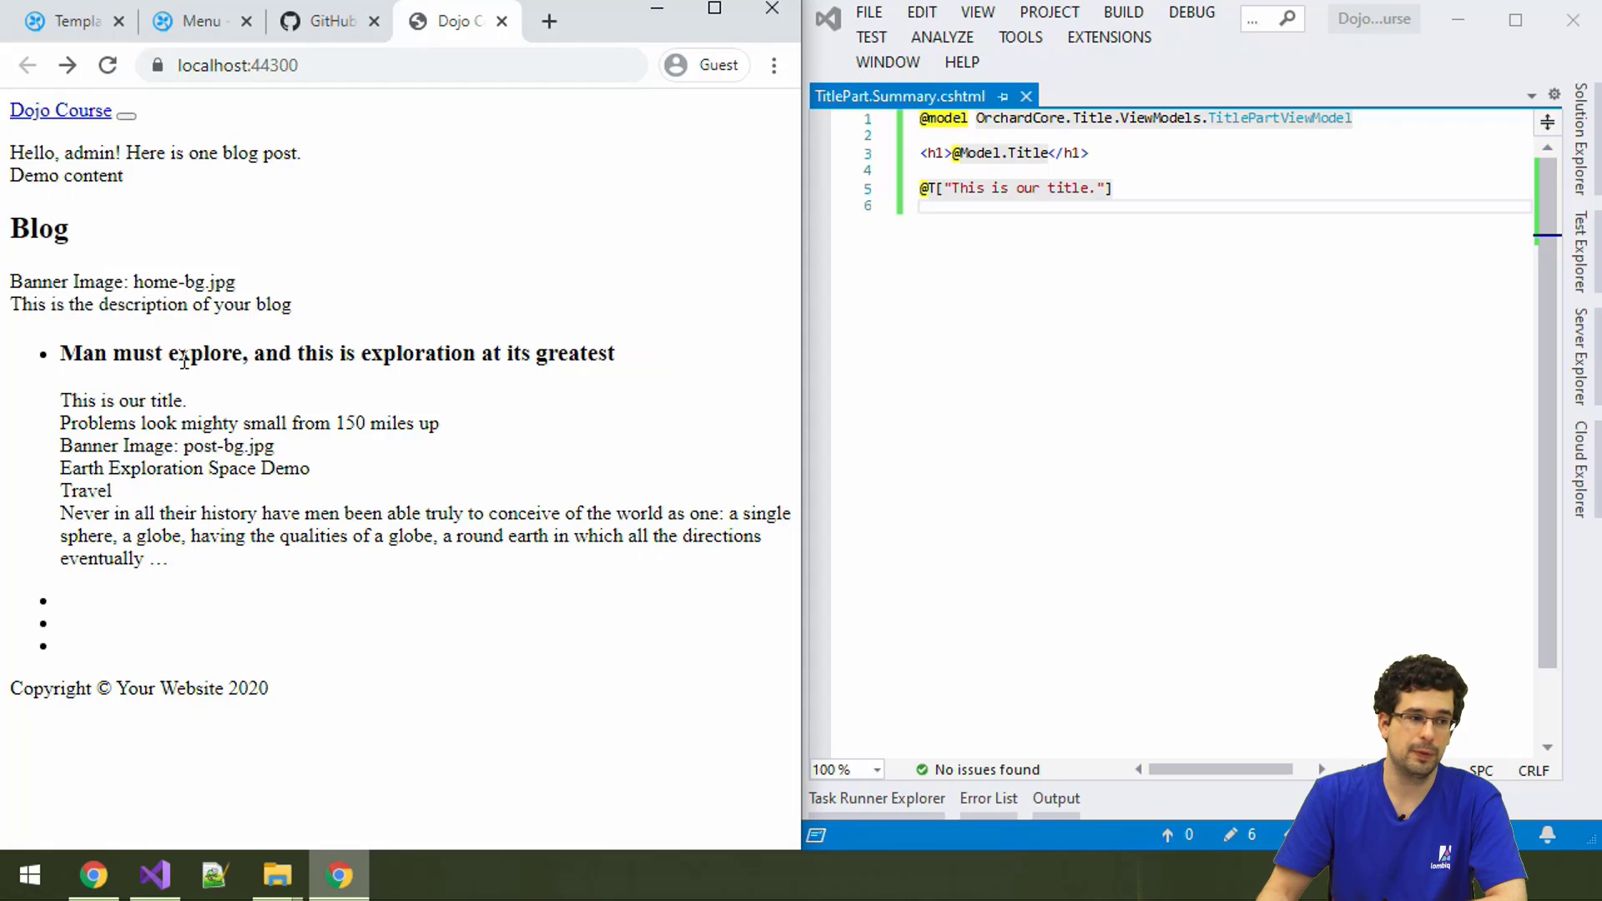
{"action": "triple_click", "coordinate": [98, 355]}
{"action": "double_click", "coordinate": [139, 353]}
{"action": "left_click", "coordinate": [193, 345]}
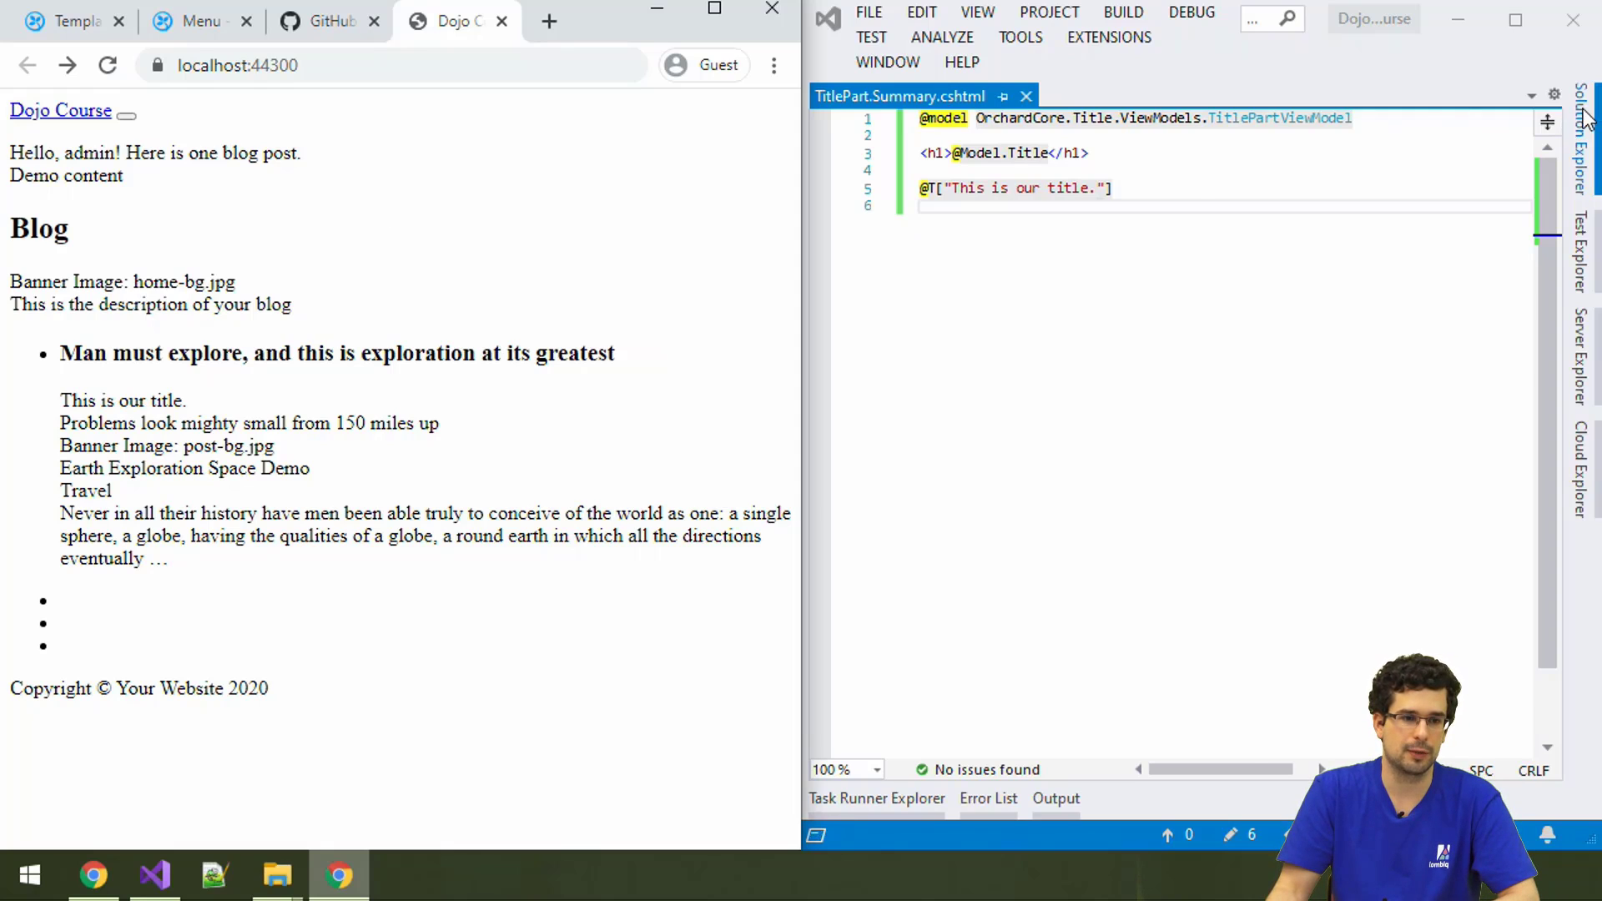
- Rename TitlePart.Summary.cshtml back to TitlePart.cshtml in Solution Explorer
{"action": "left_click", "coordinate": [1580, 138]}
{"action": "key", "text": "F2"}
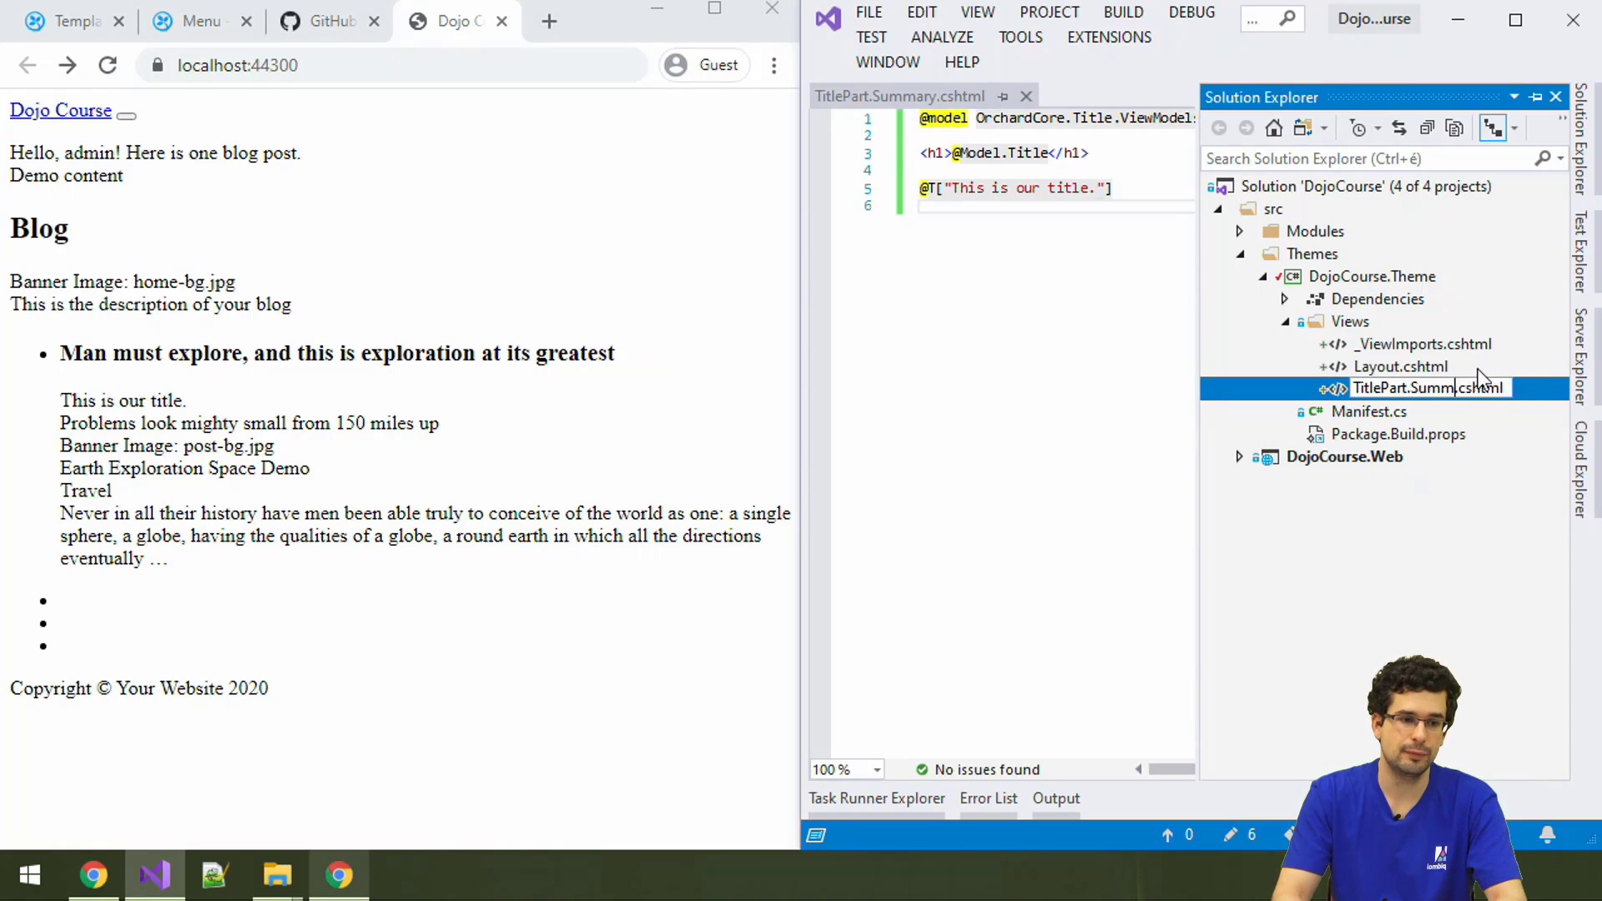
{"action": "key", "text": "BackSpace"}
{"action": "key", "text": "BackSpace"}
{"action": "key", "text": "BackSpace"}
{"action": "type", "text": "t"}
{"action": "key", "text": "Return"}
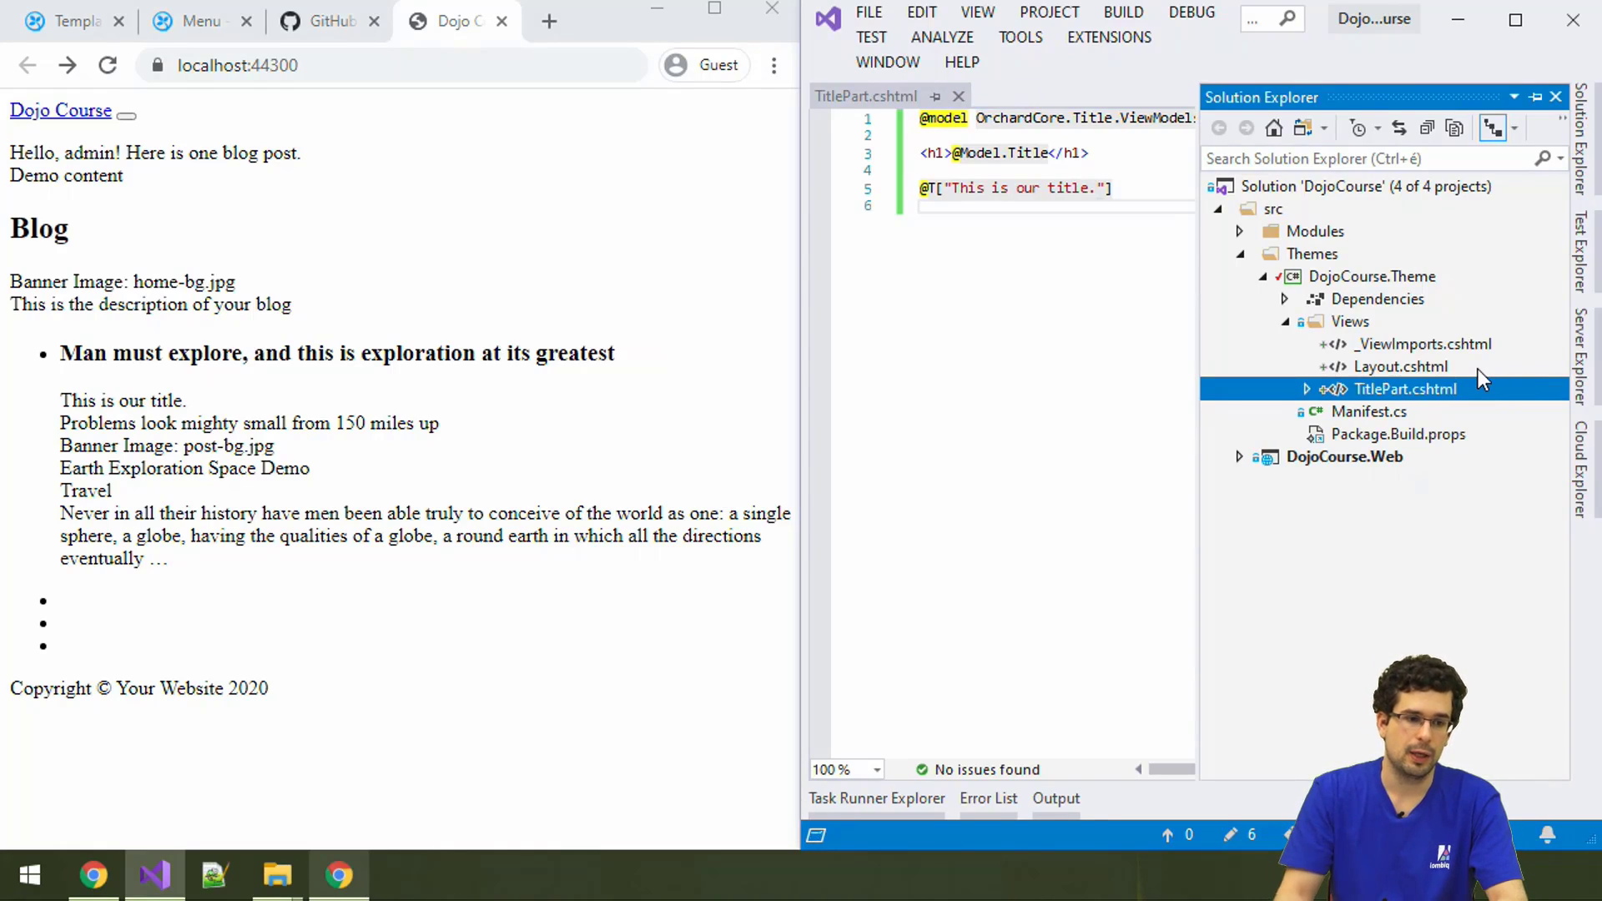
{"action": "left_click", "coordinate": [1008, 309]}
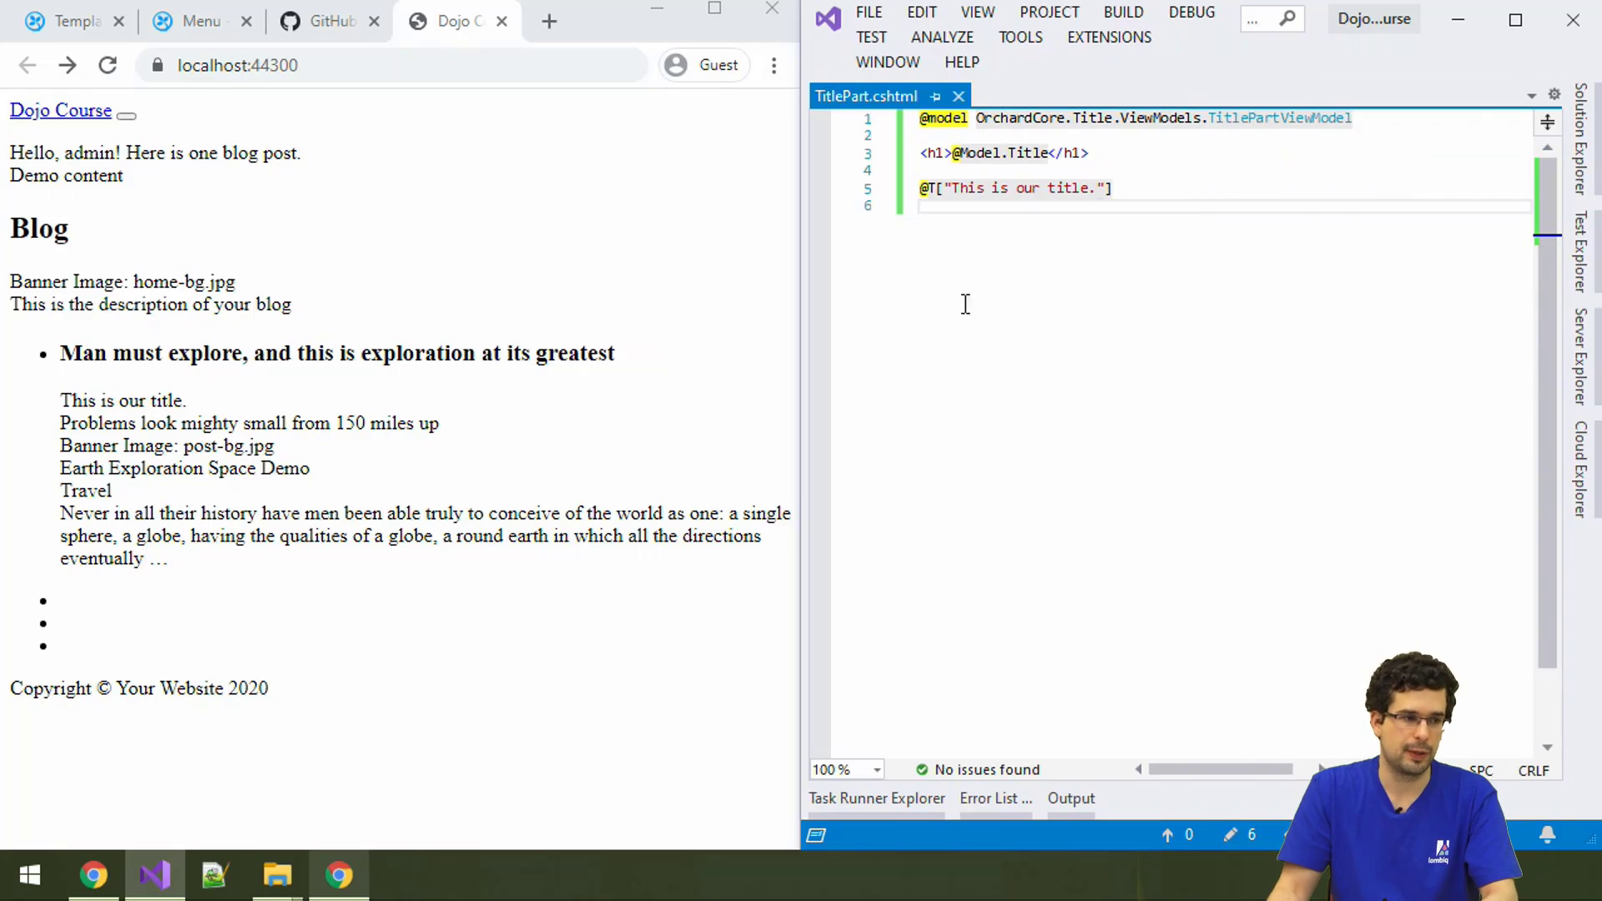
- Reload the site in Chrome with F5, then highlight the template's model declaration on line 1
{"action": "left_click", "coordinate": [485, 257]}
{"action": "key", "text": "F5"}
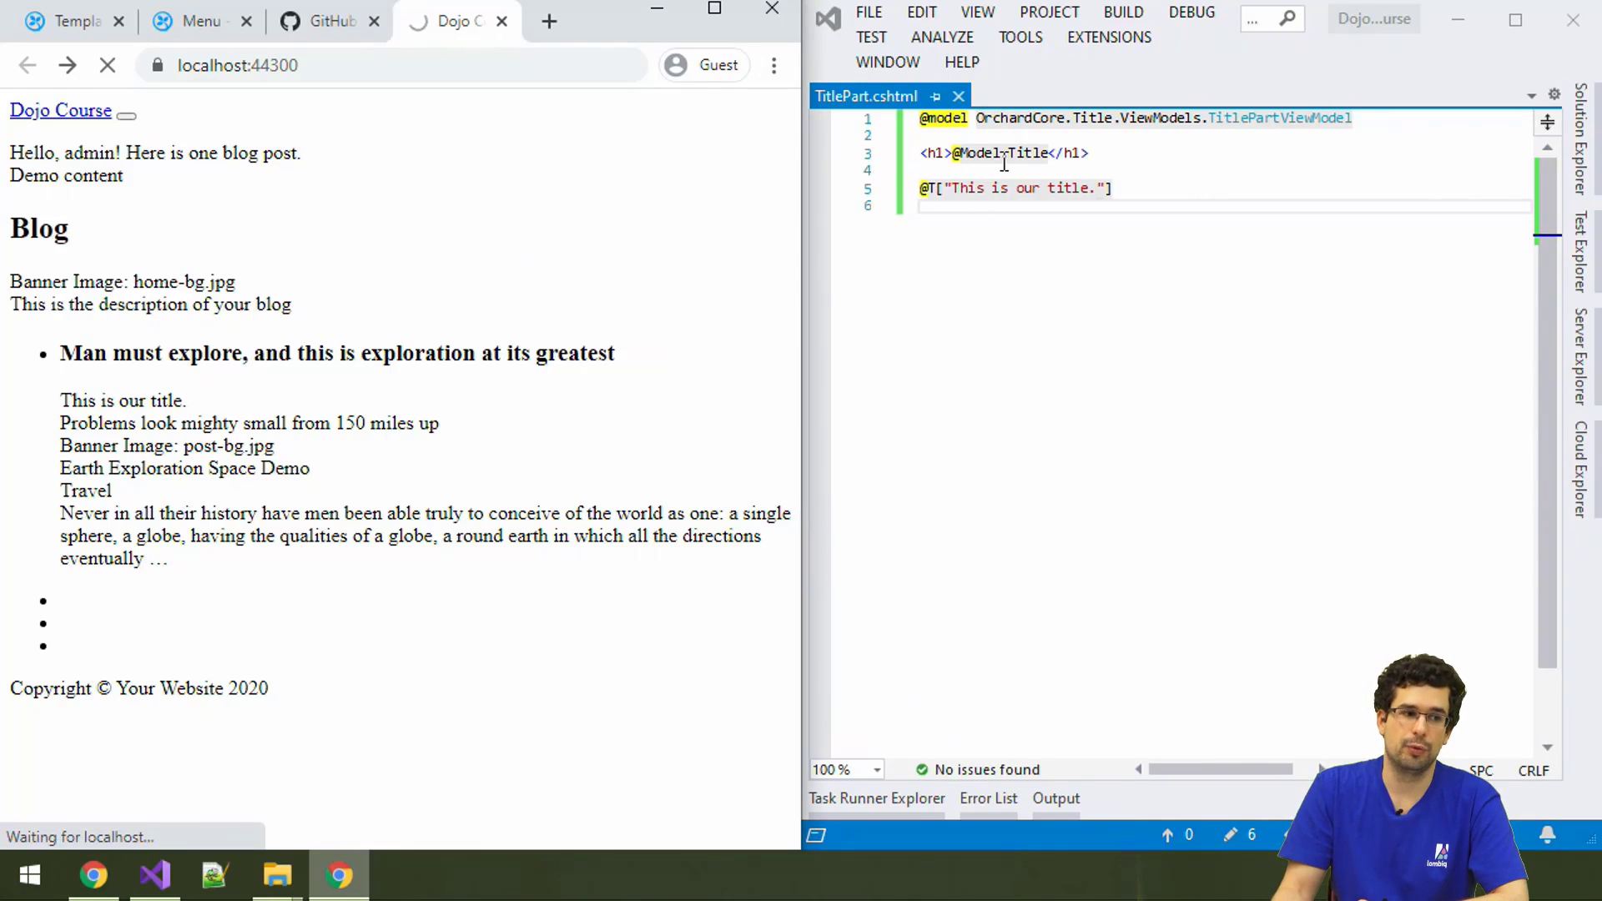
{"action": "left_click", "coordinate": [1055, 201]}
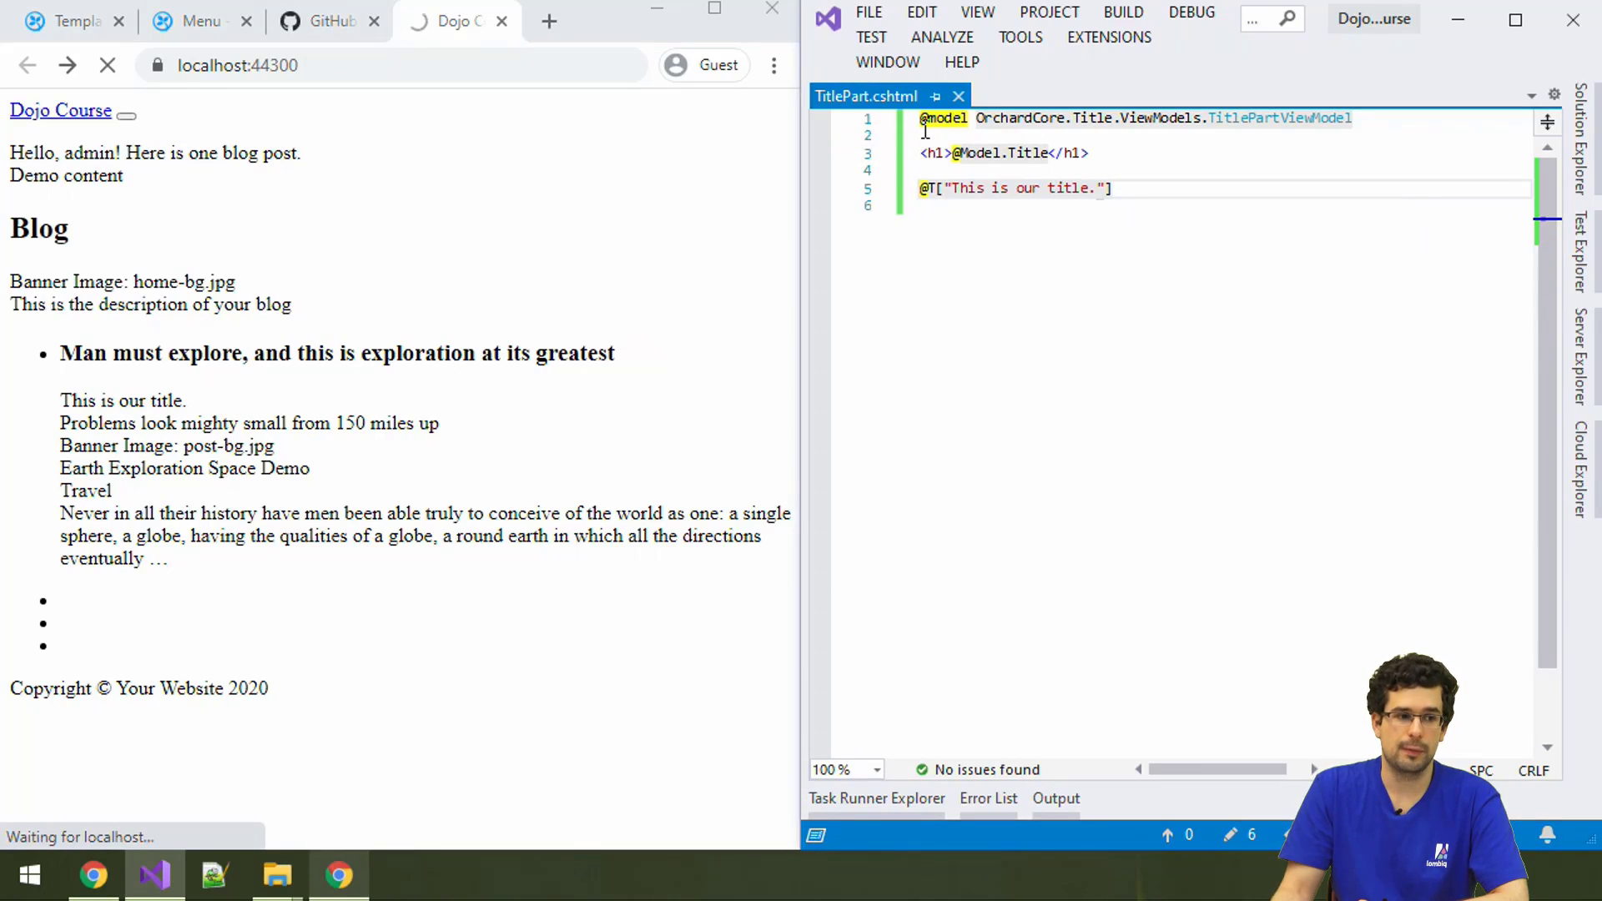
{"action": "left_click_drag", "start_coordinate": [926, 120], "coordinate": [1475, 118]}
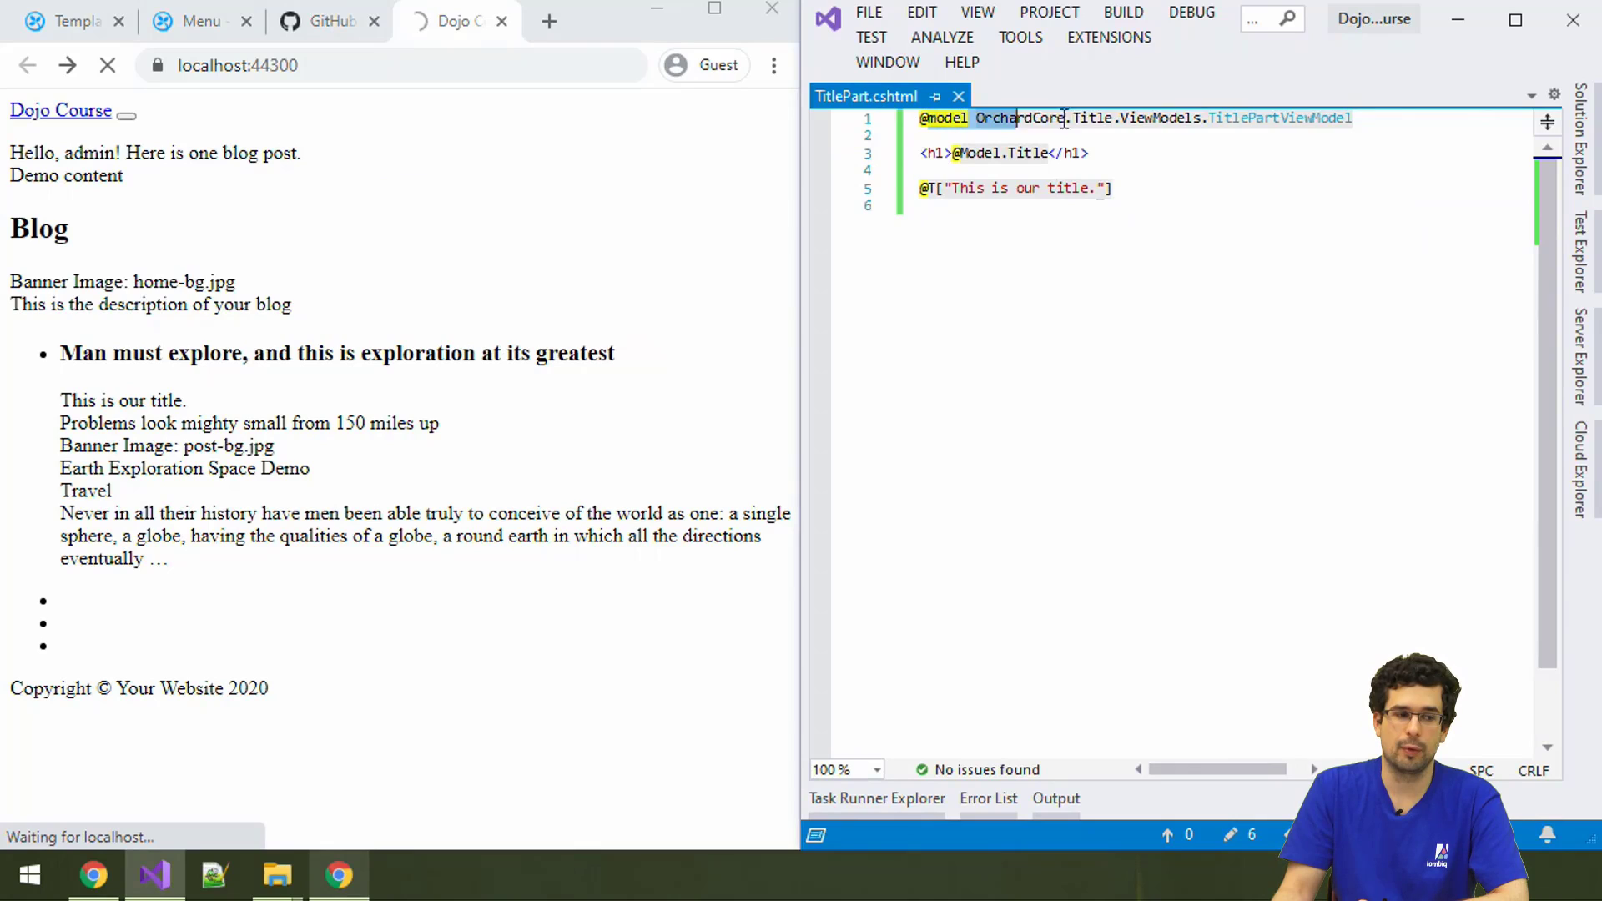
{"action": "left_click", "coordinate": [1475, 119]}
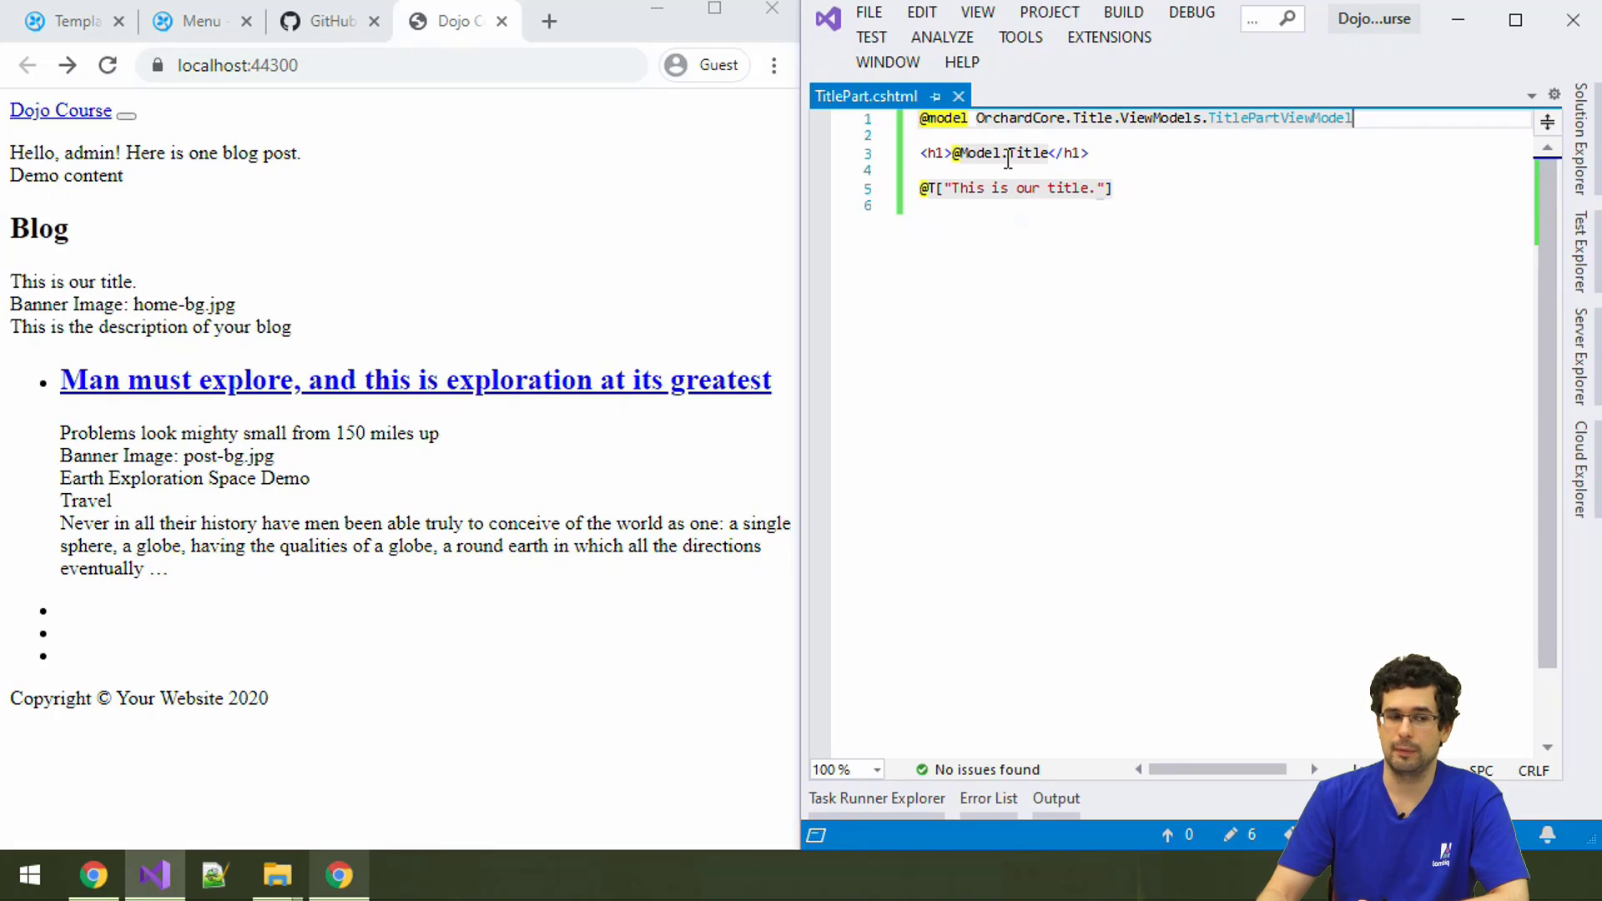
{"action": "left_click", "coordinate": [1003, 156]}
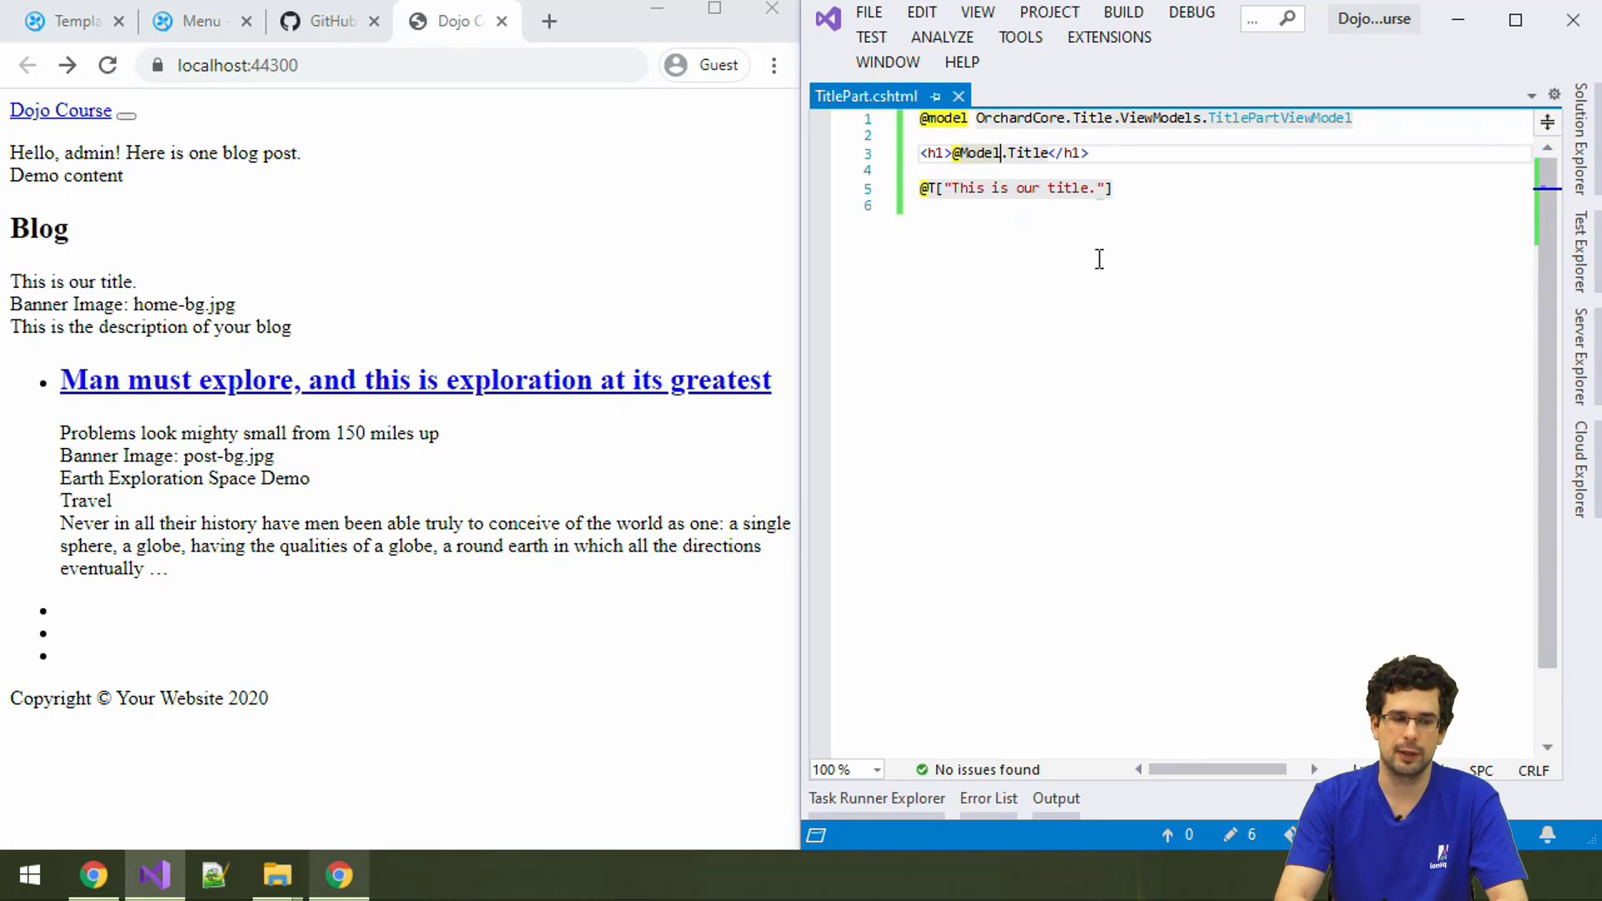
{"action": "type", "text": "."}
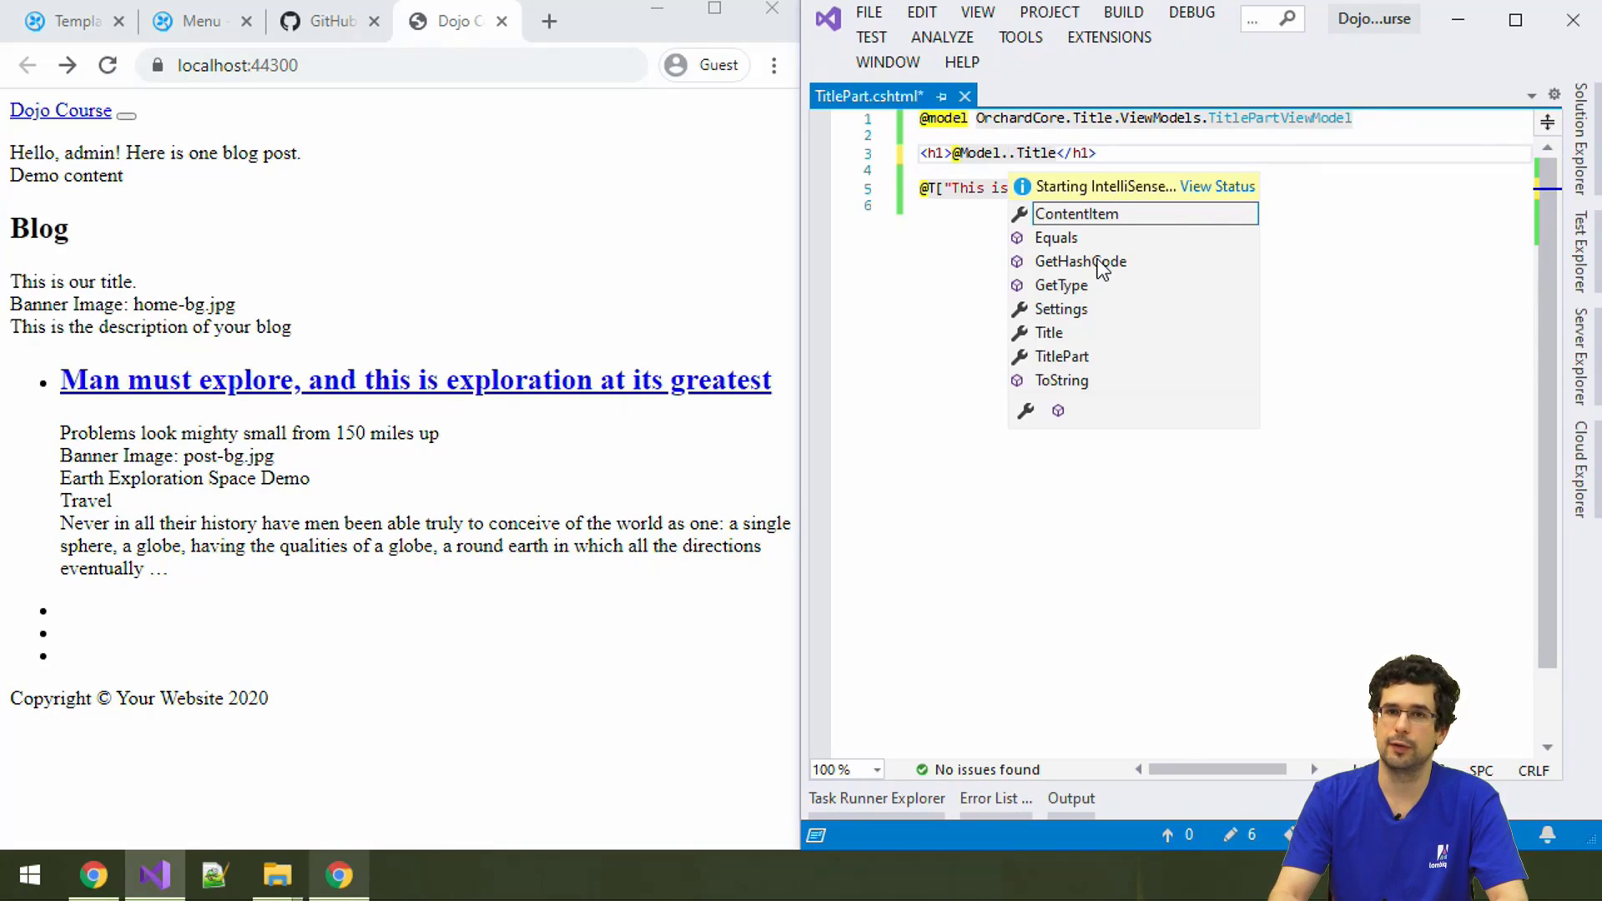
{"action": "type", "text": "."}
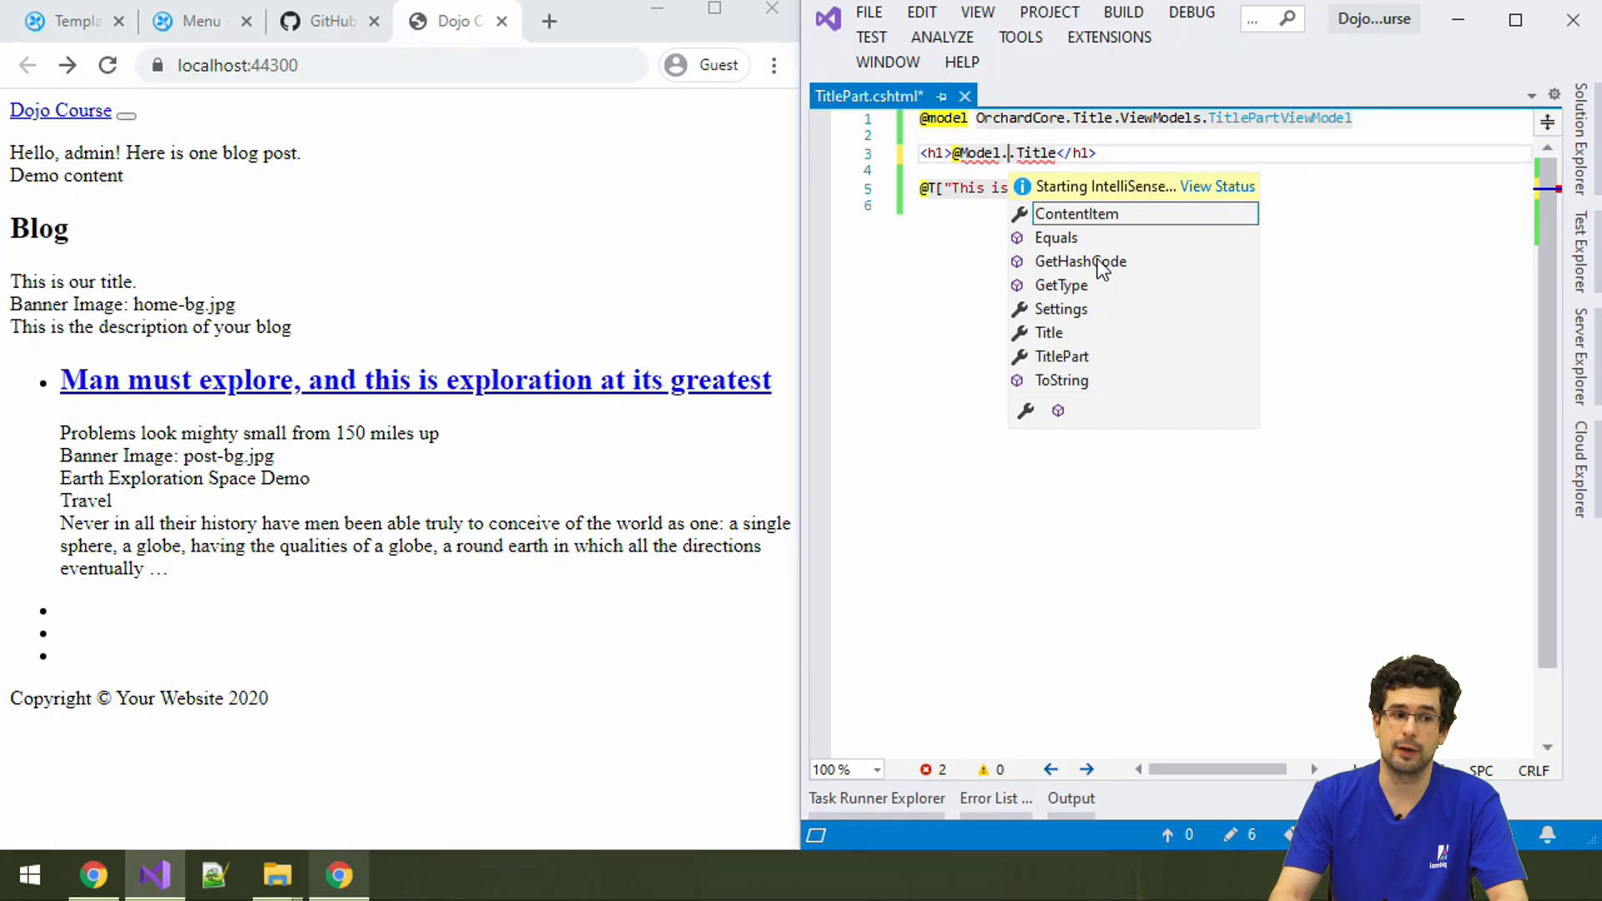
{"action": "key", "text": "Down"}
{"action": "key", "text": "Down"}
{"action": "key", "text": "Down"}
{"action": "key", "text": "Down"}
{"action": "key", "text": "Down"}
{"action": "key", "text": "Down"}
{"action": "key", "text": "Down"}
{"action": "key", "text": "Up"}
{"action": "key", "text": "Up"}
{"action": "key", "text": "Up"}
{"action": "key", "text": "Down"}
{"action": "key", "text": "Up"}
{"action": "key", "text": "Up"}
{"action": "key", "text": "Up"}
{"action": "key", "text": "Up"}
{"action": "key", "text": "Up"}
{"action": "type", "text": "."}
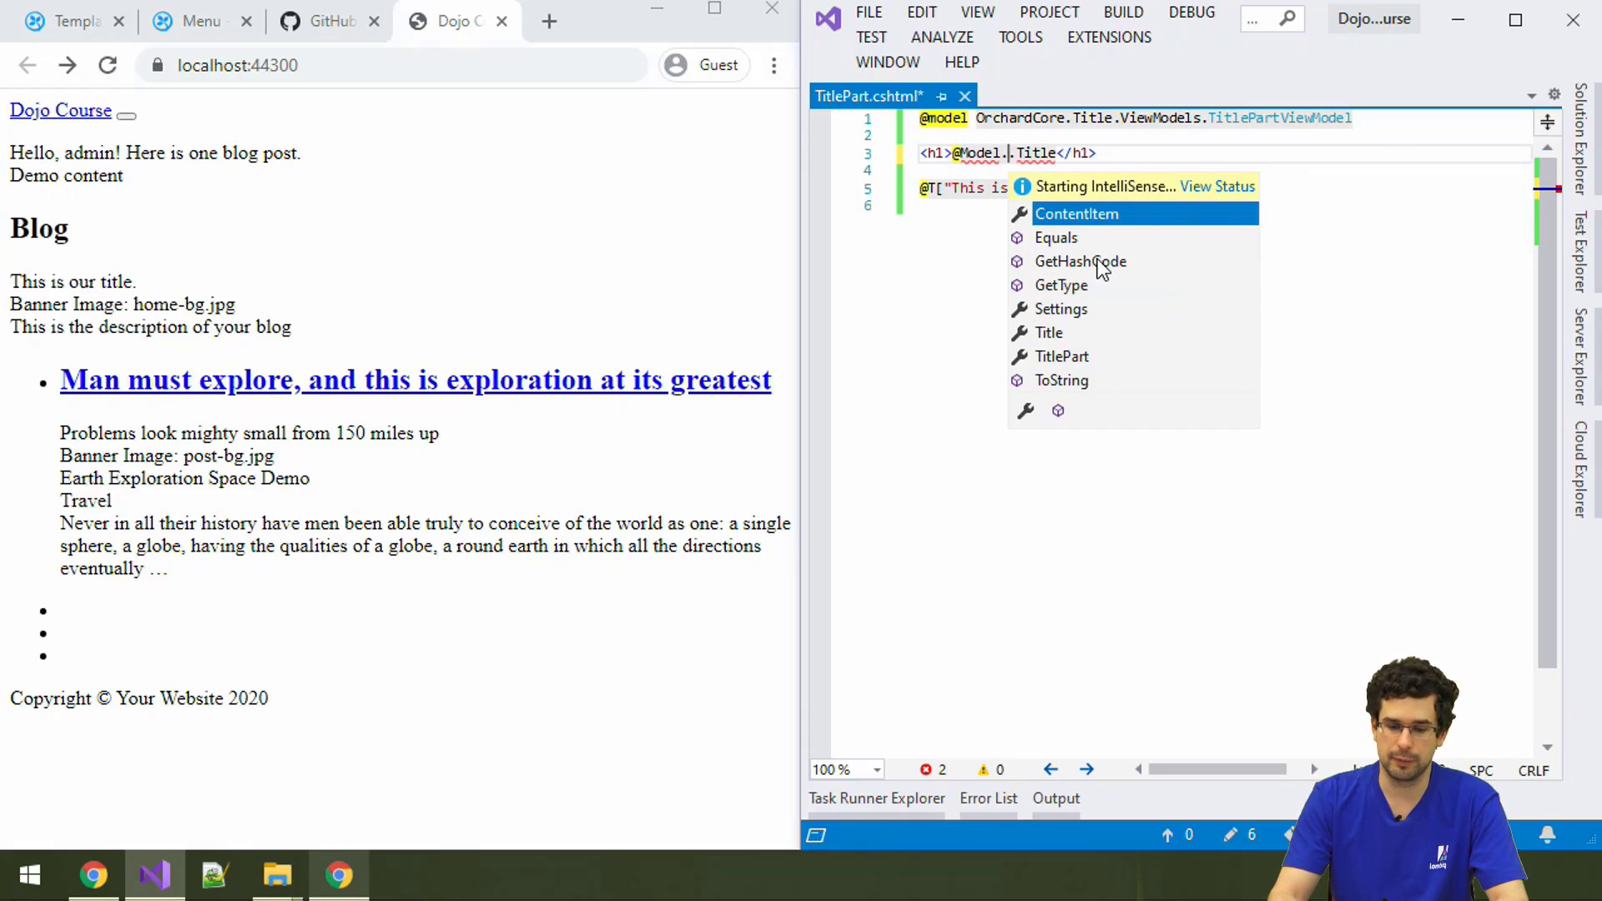
{"action": "key", "text": "BackSpace"}
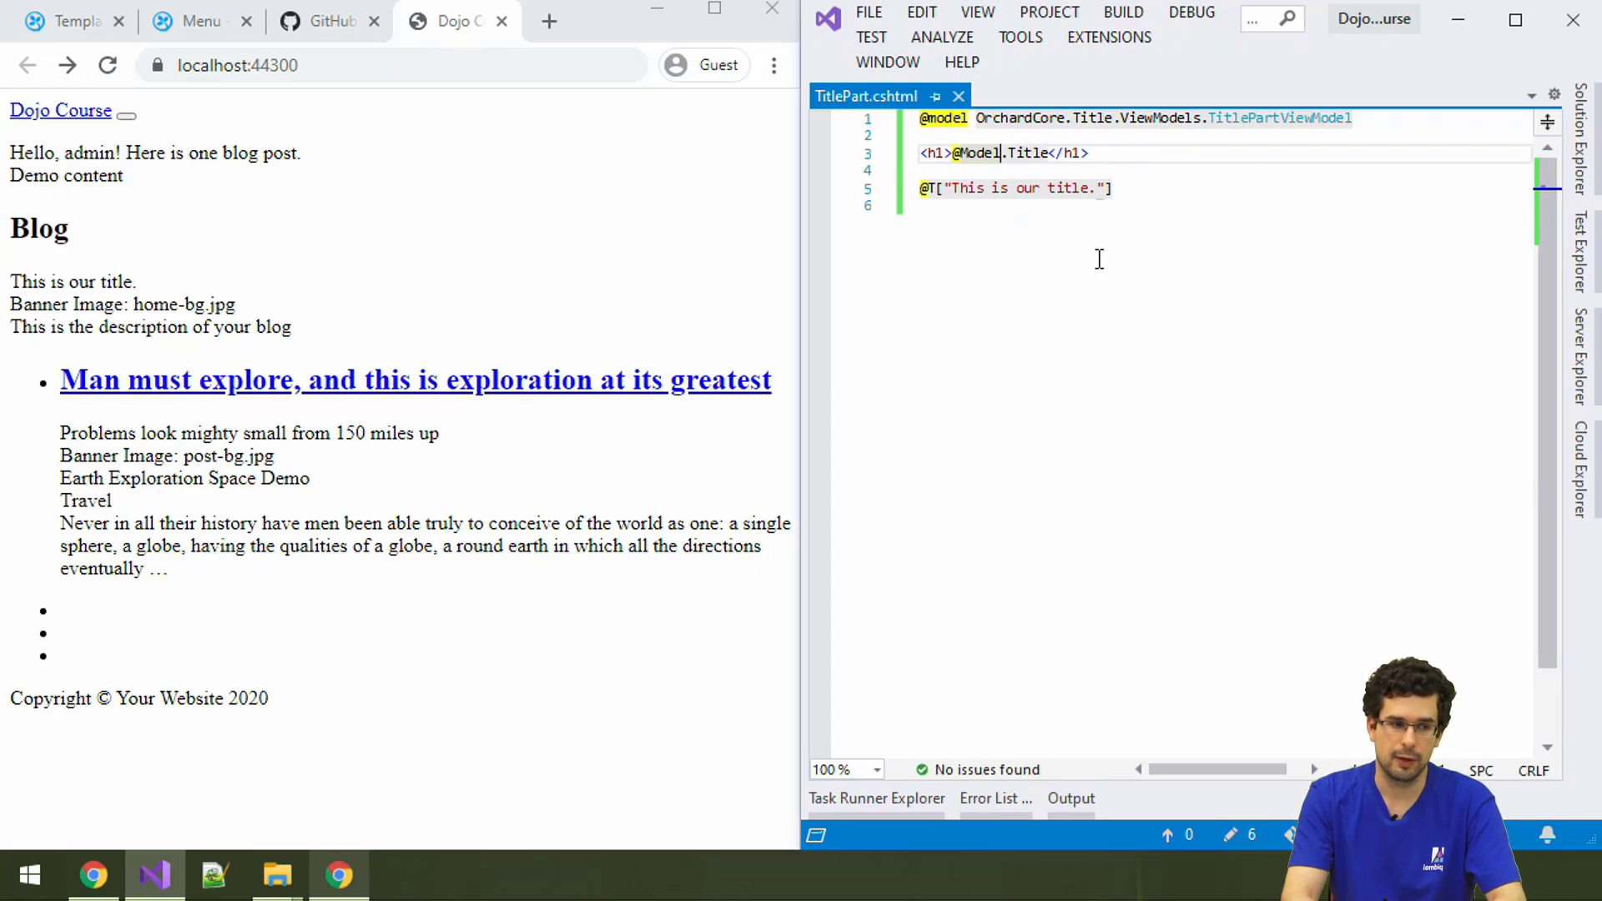
{"action": "left_click", "coordinate": [1283, 117]}
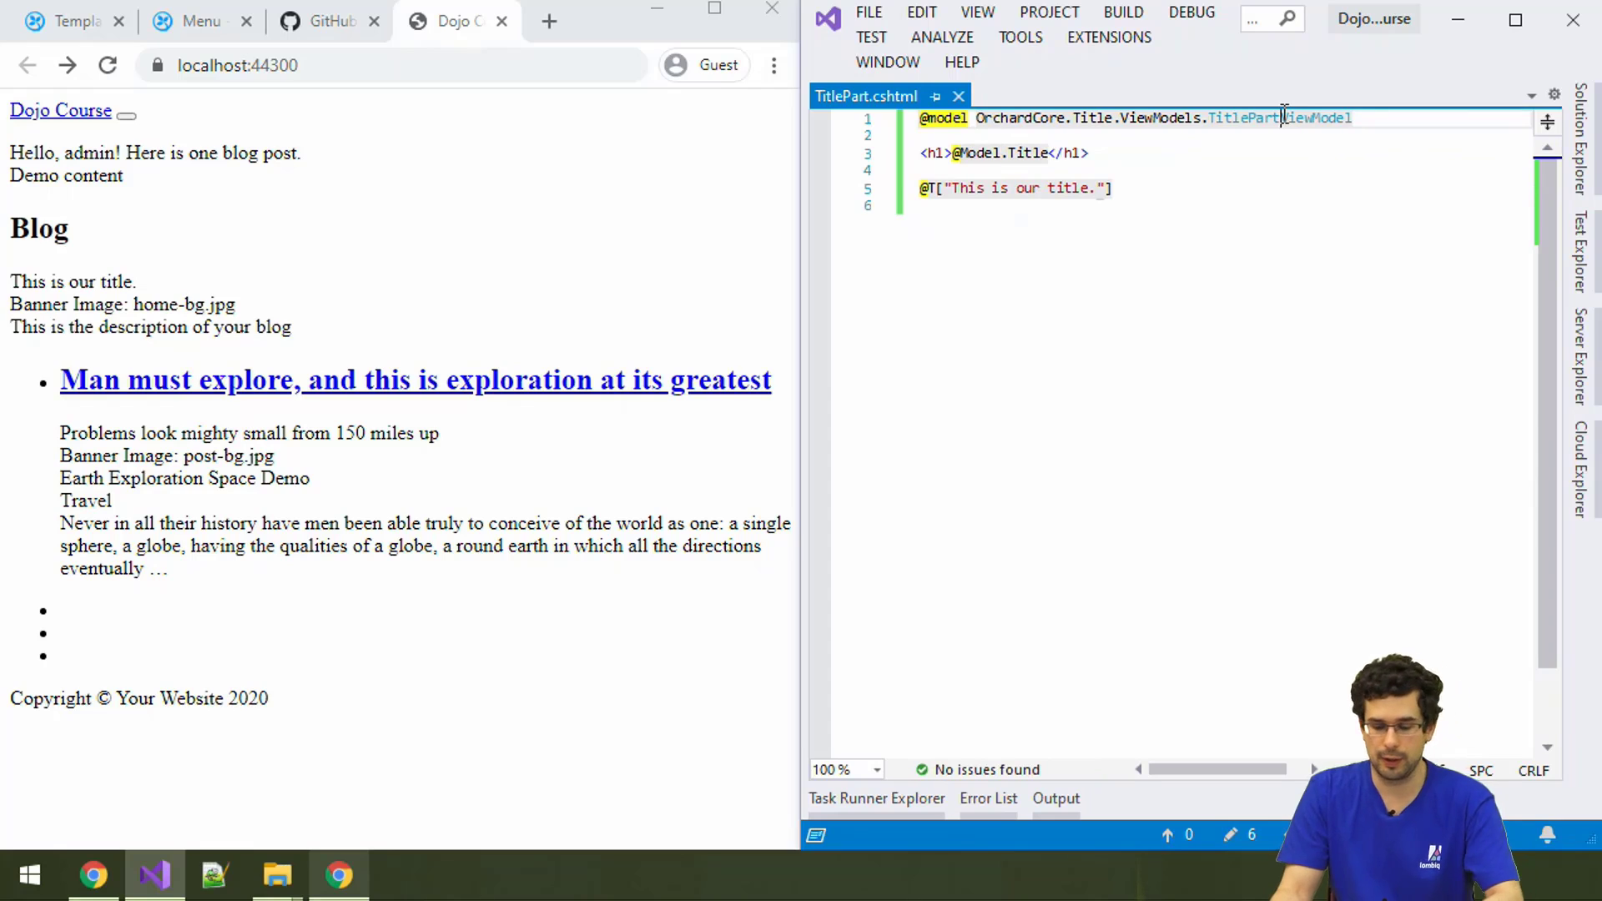
{"action": "key", "text": "F12"}
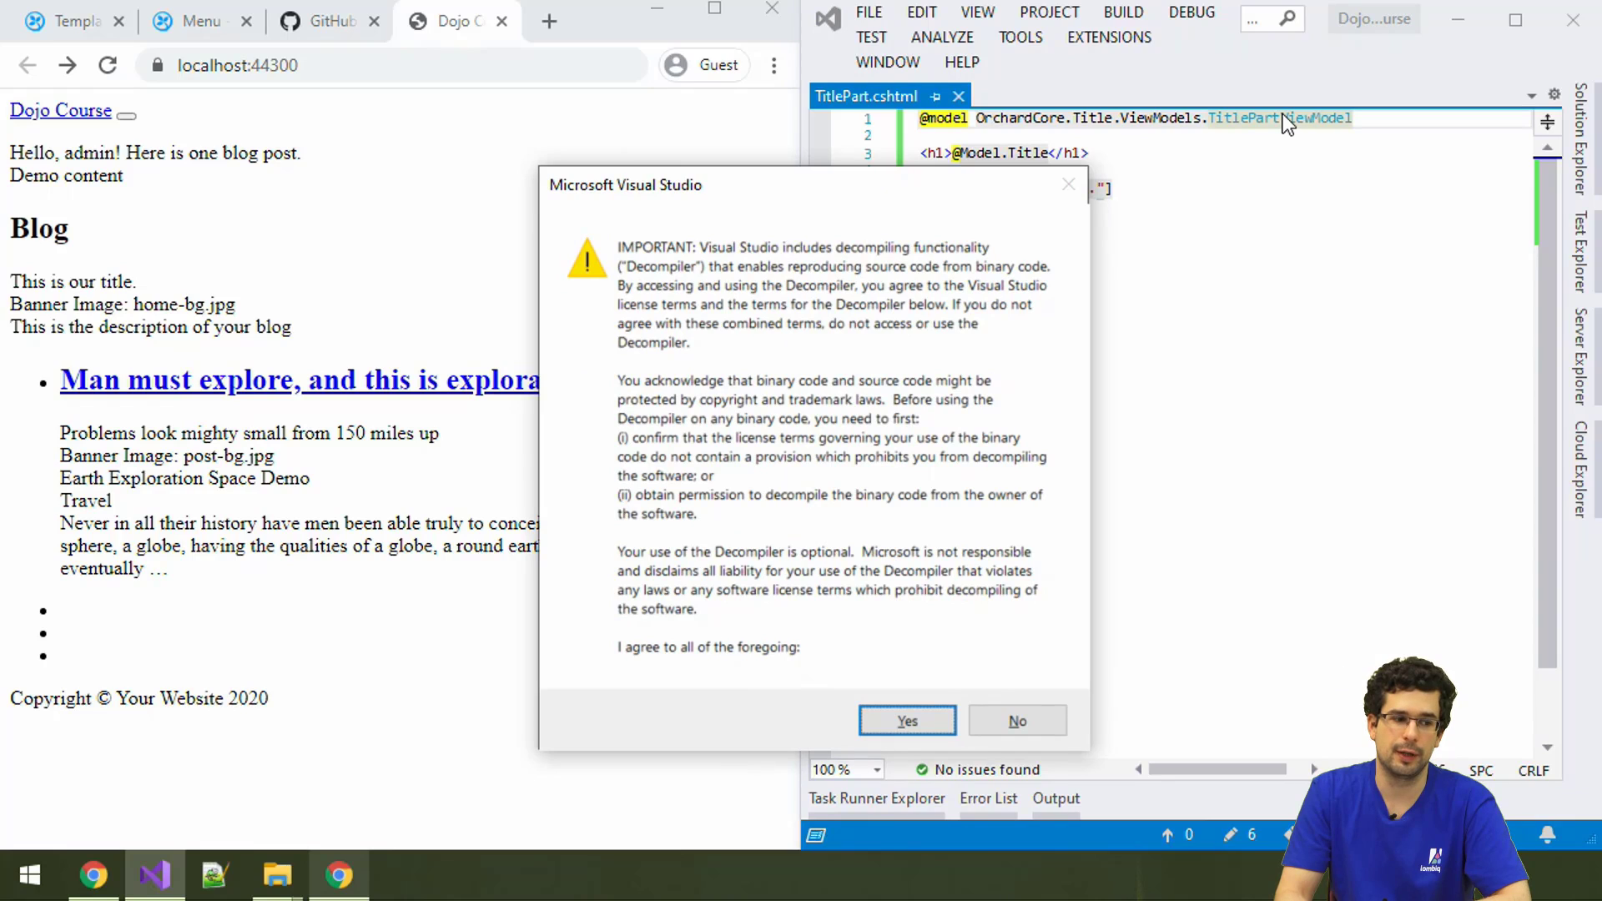
{"action": "key", "text": "Return"}
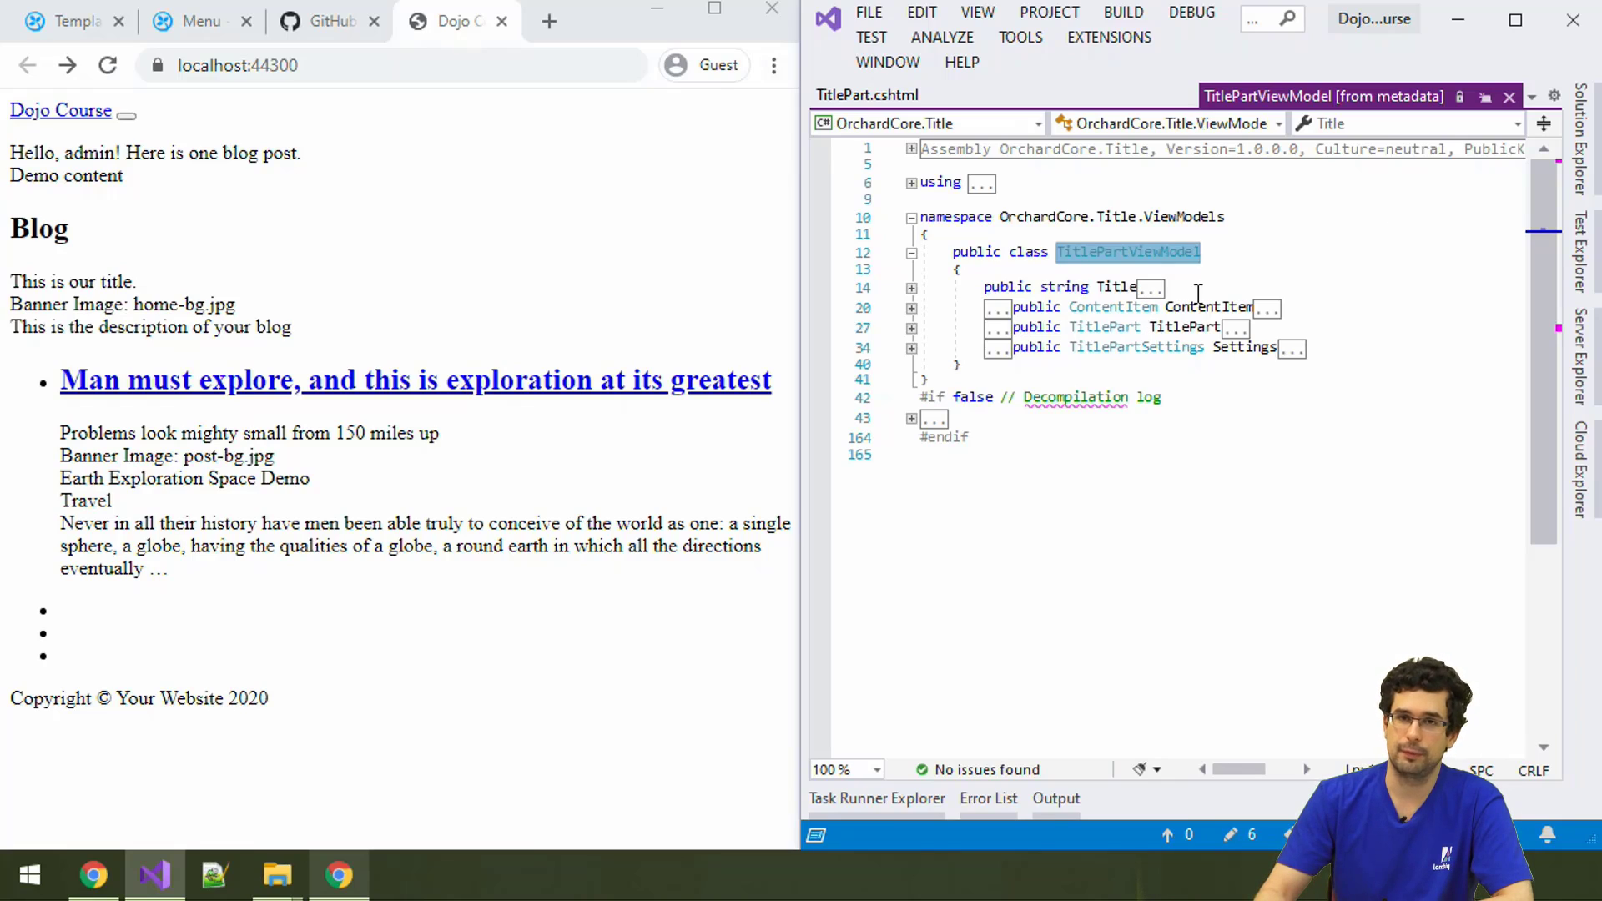
{"action": "left_click", "coordinate": [1239, 293]}
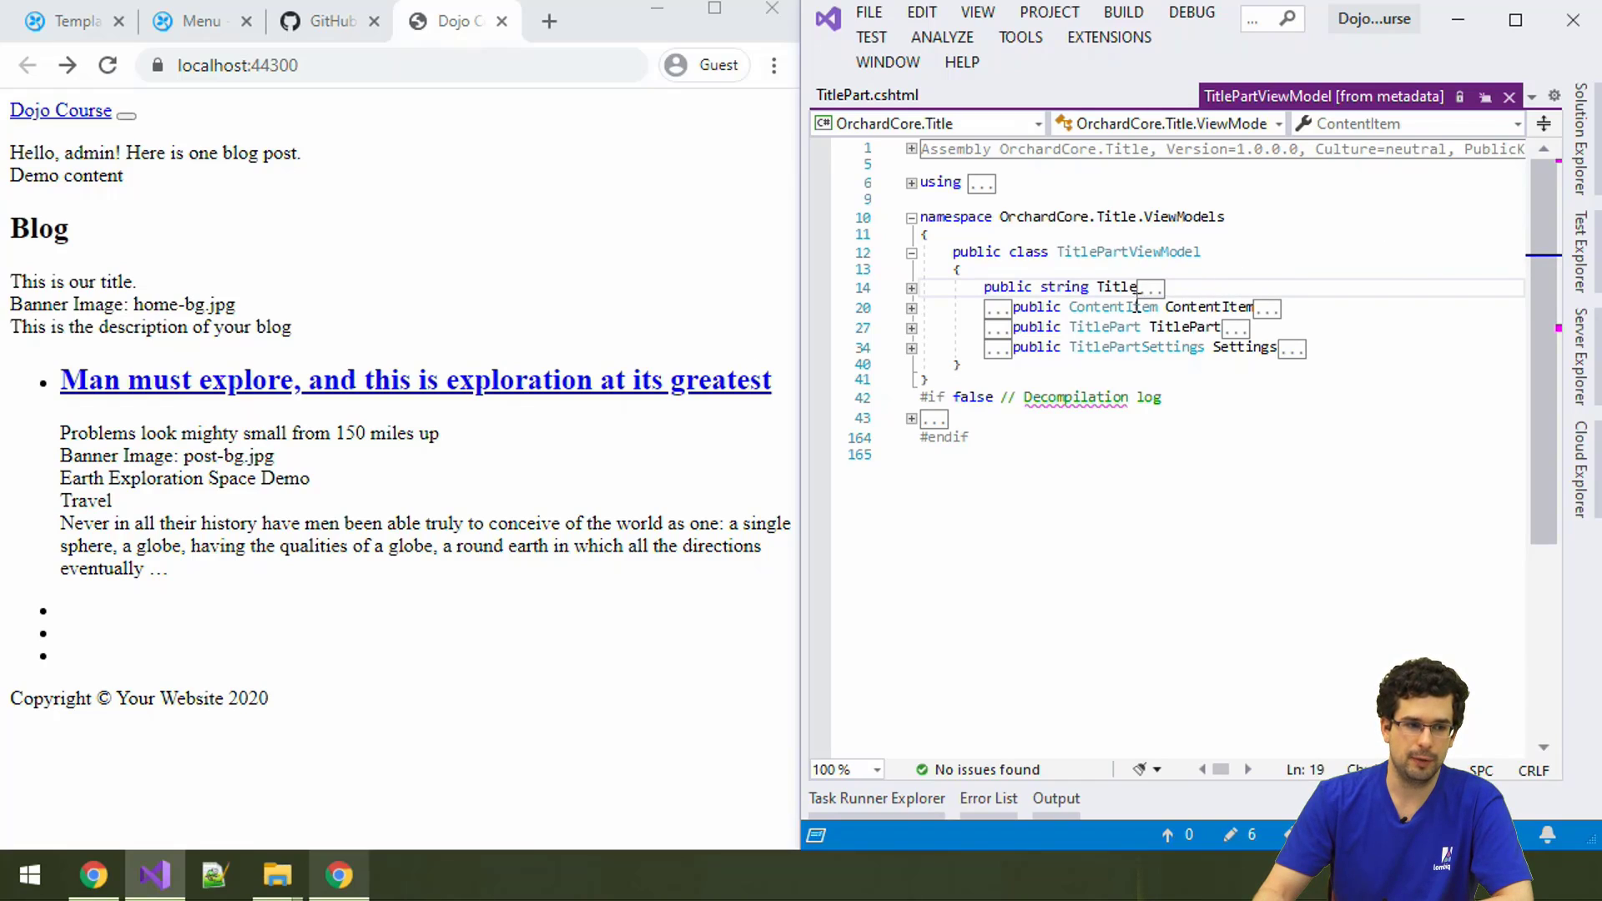
{"action": "left_click_drag", "start_coordinate": [1062, 307], "coordinate": [1245, 314]}
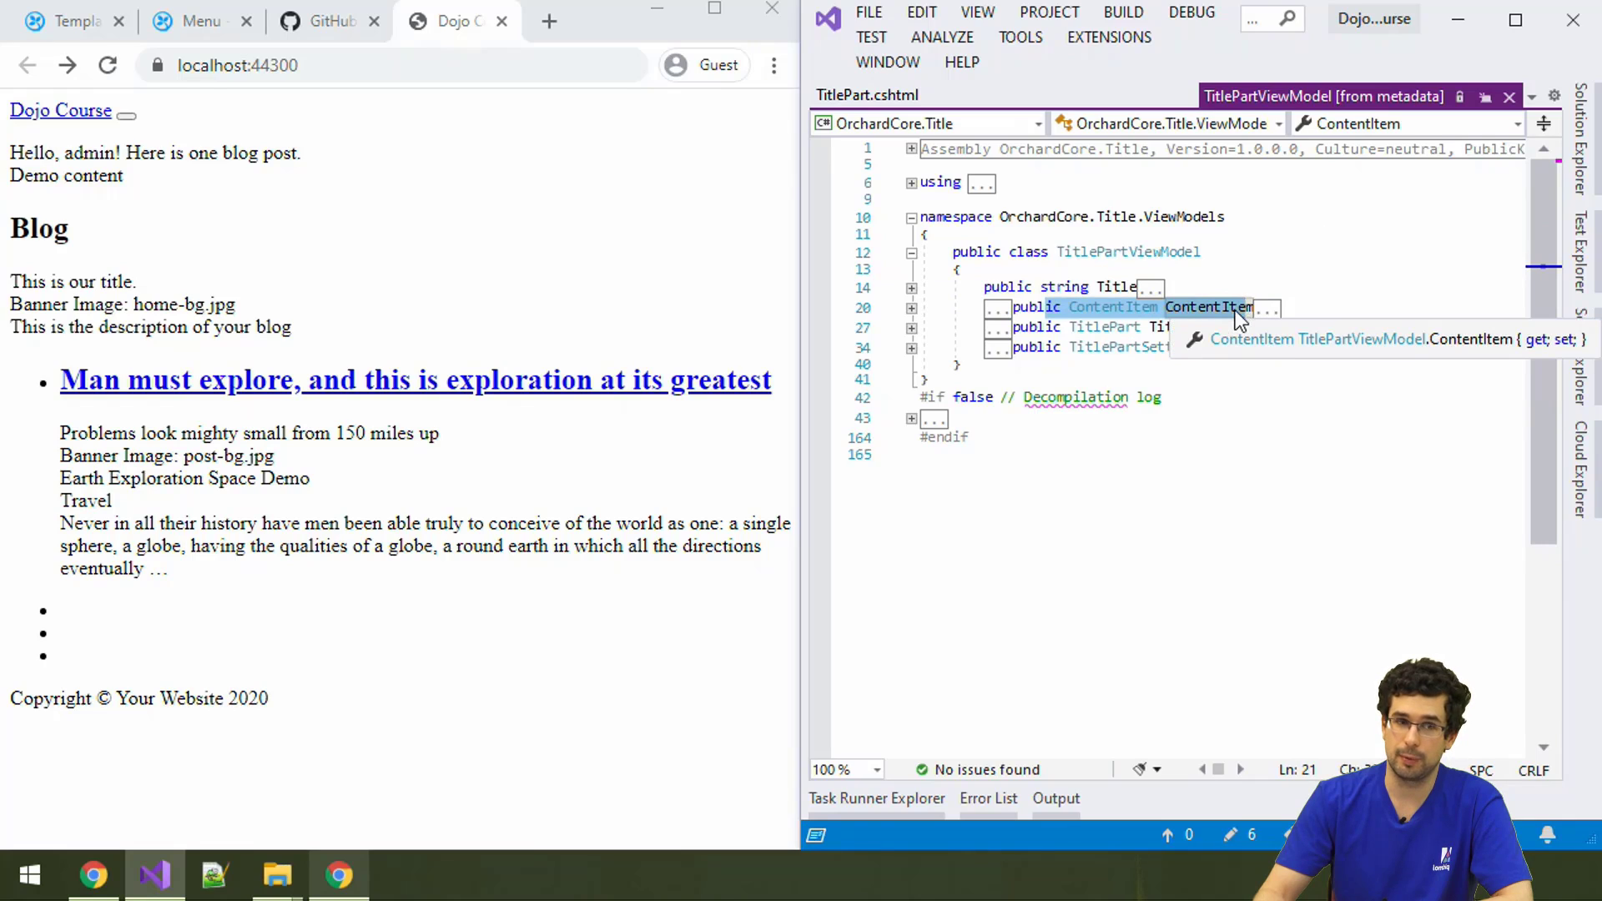
{"action": "left_click", "coordinate": [1232, 310]}
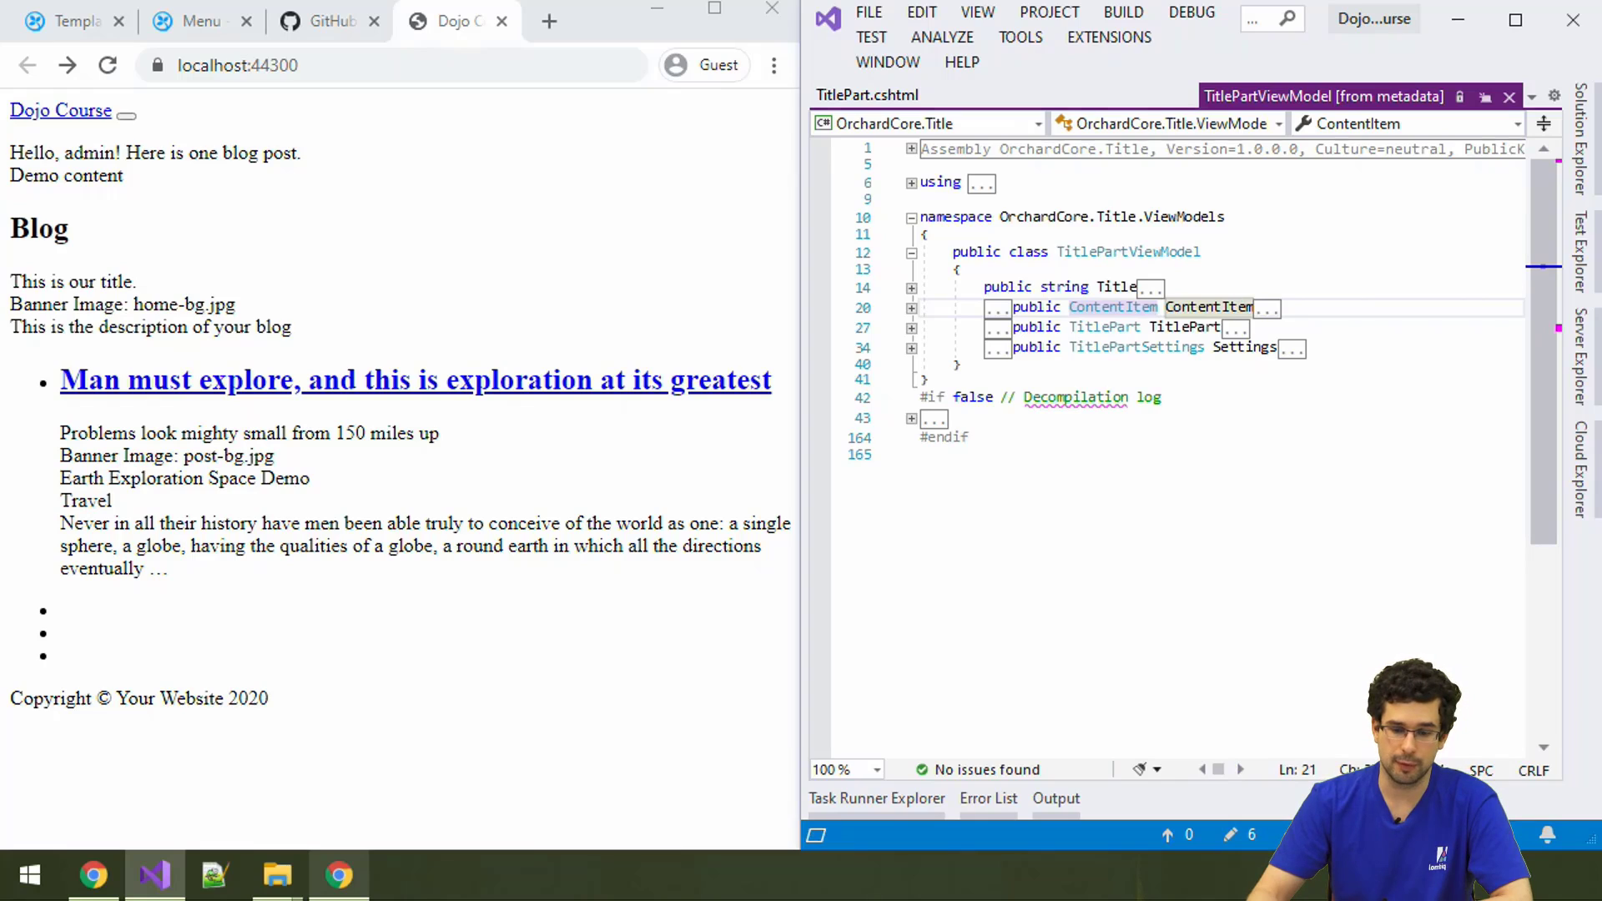
{"action": "key", "text": "alt+Tab"}
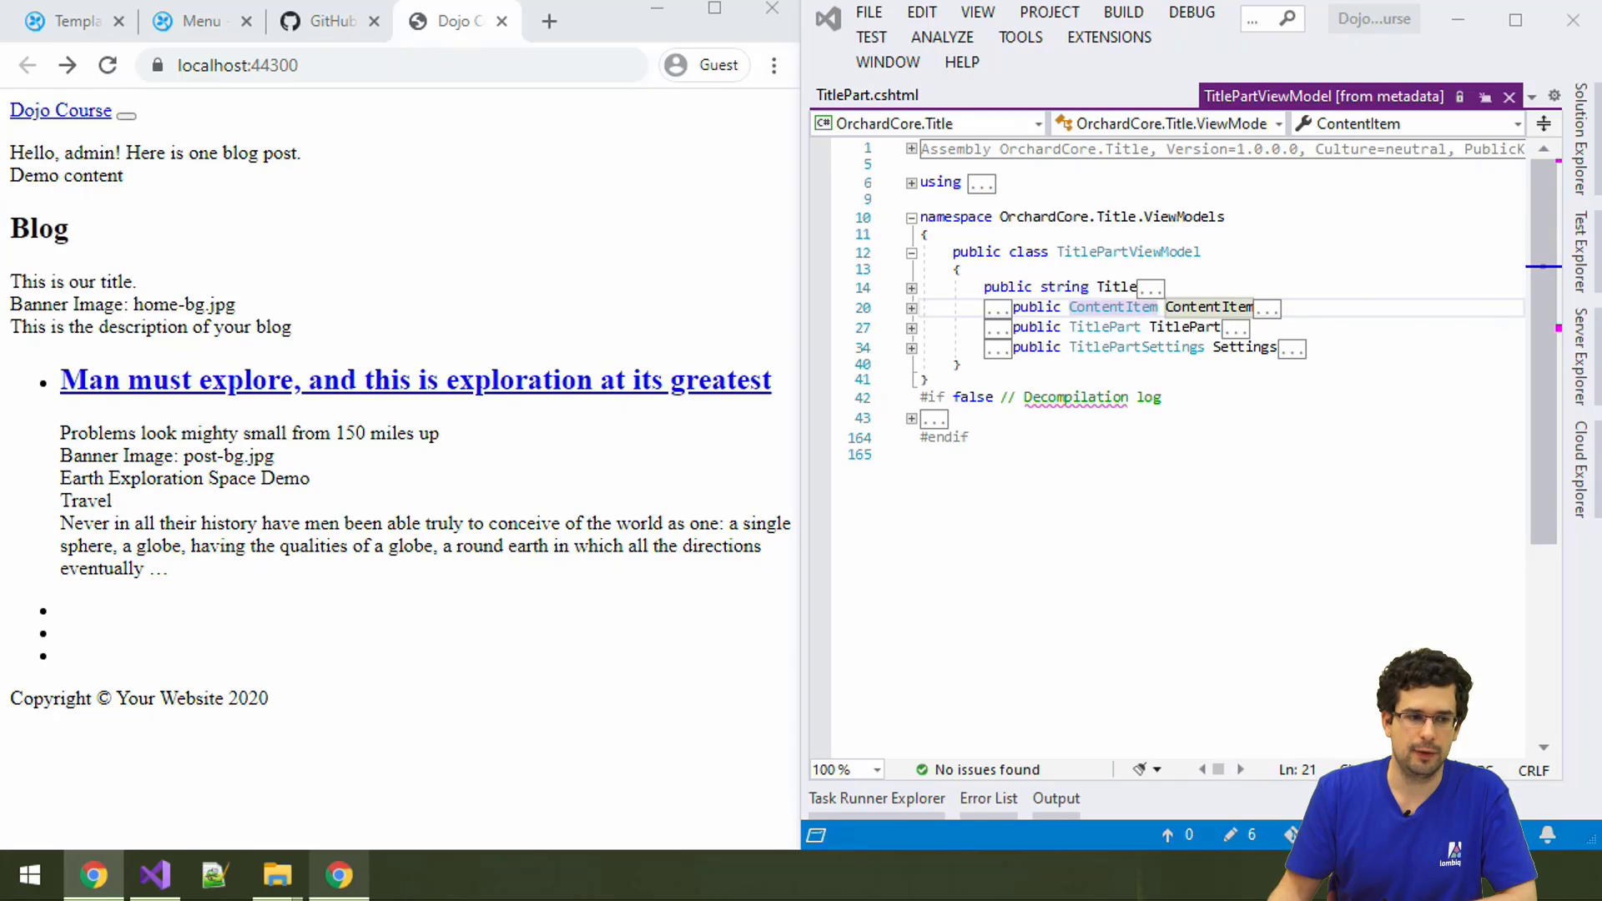
{"action": "key", "text": "alt+Tab"}
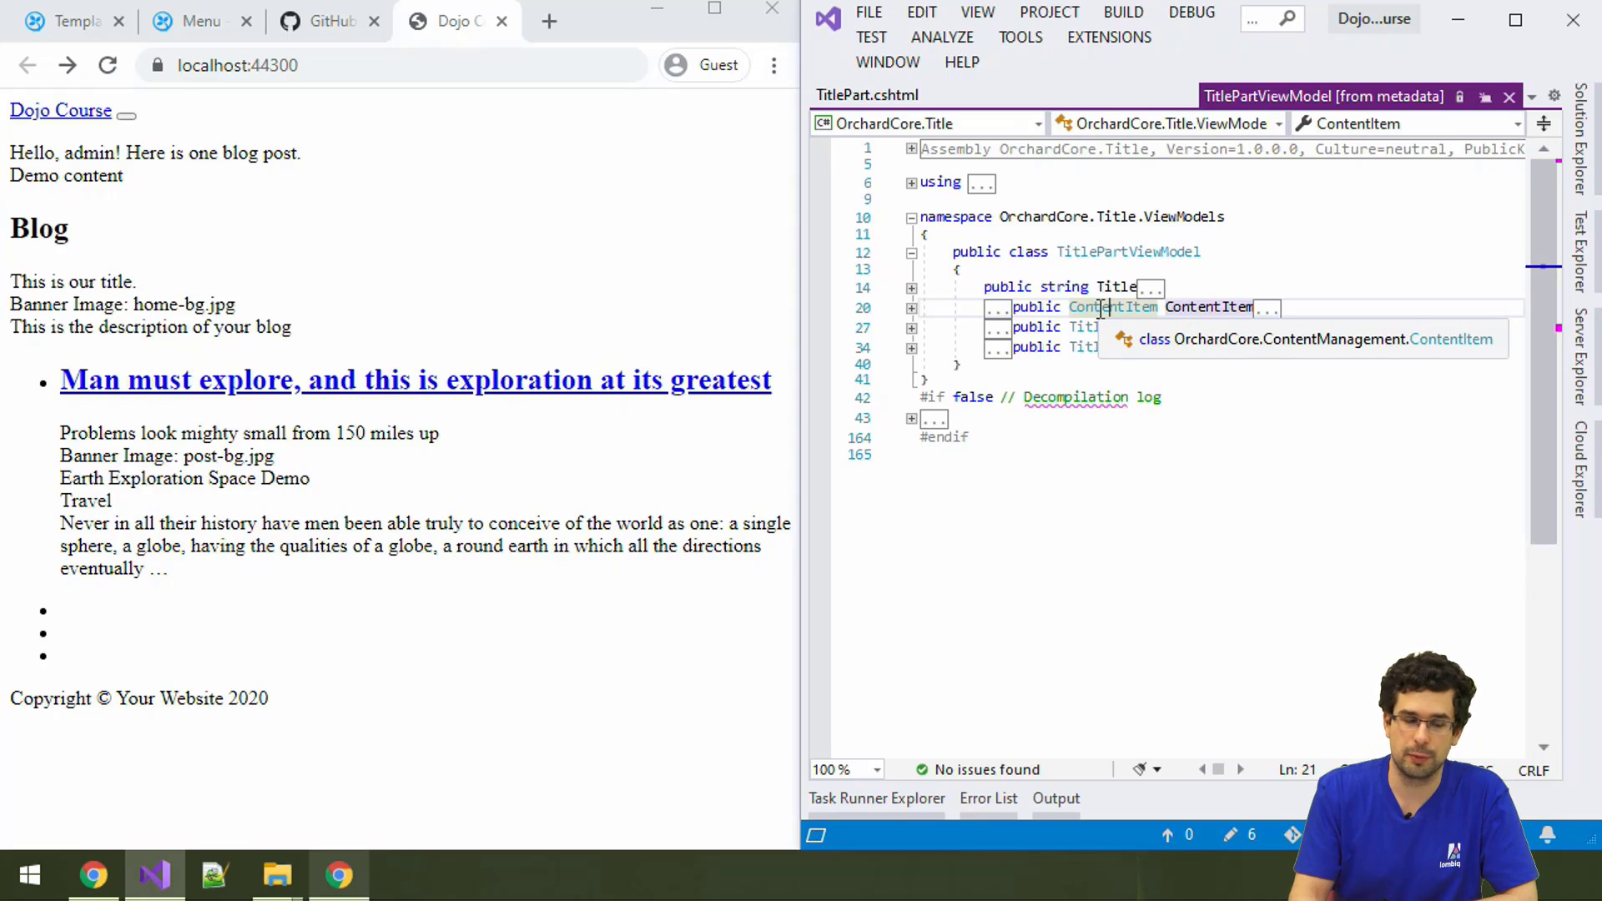
{"action": "left_click", "coordinate": [1099, 307], "text": "ctrl"}
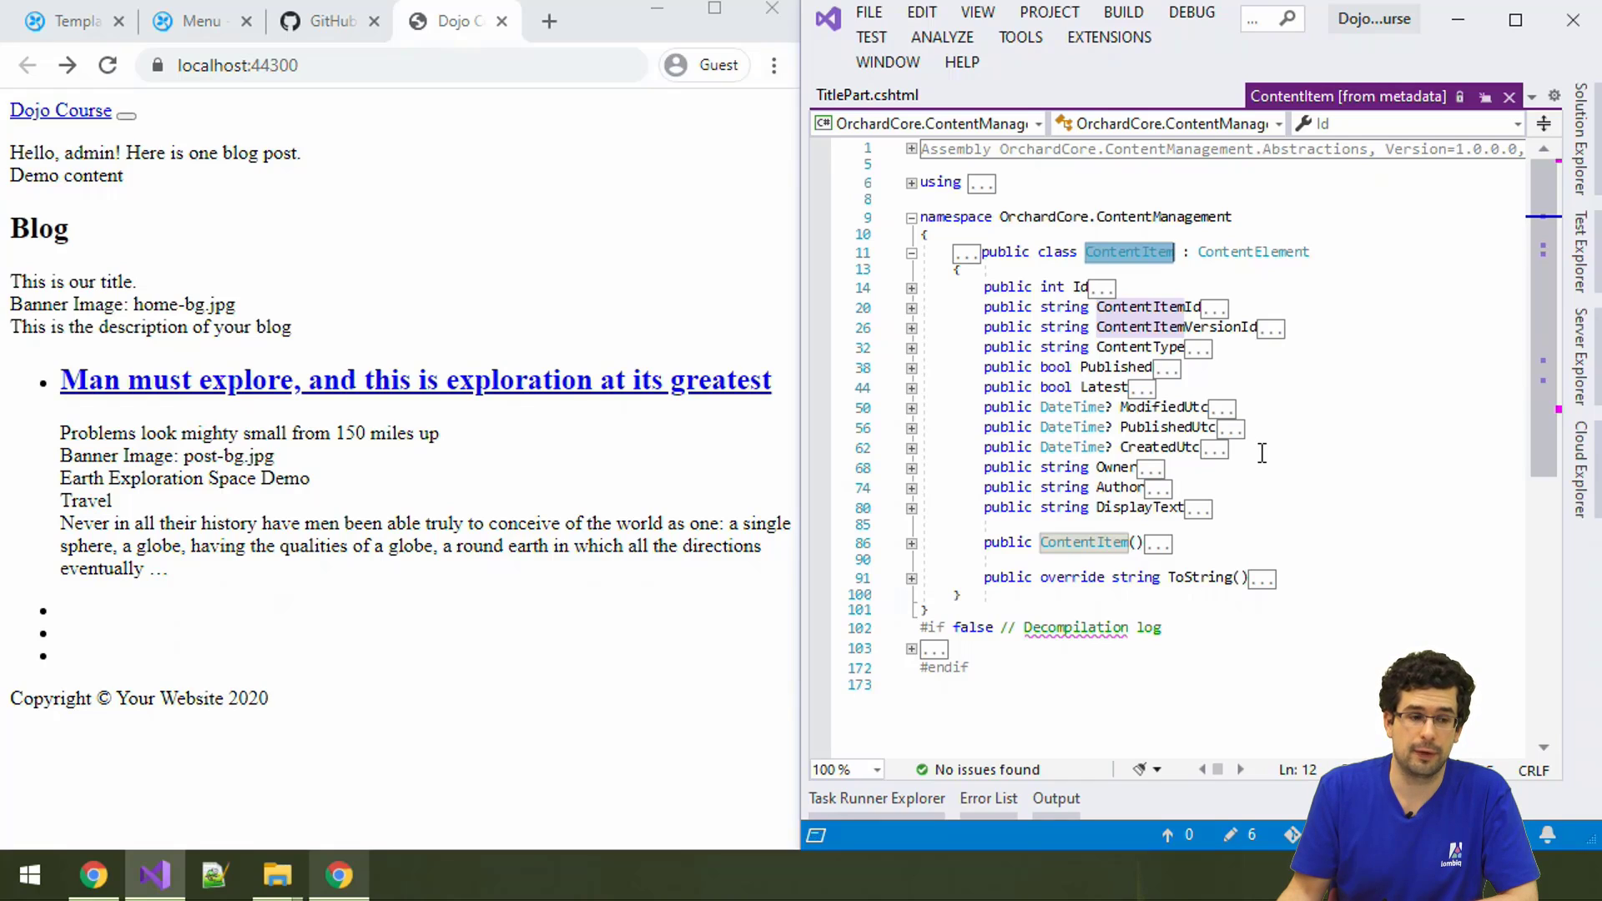
{"action": "middle_click", "coordinate": [1278, 98]}
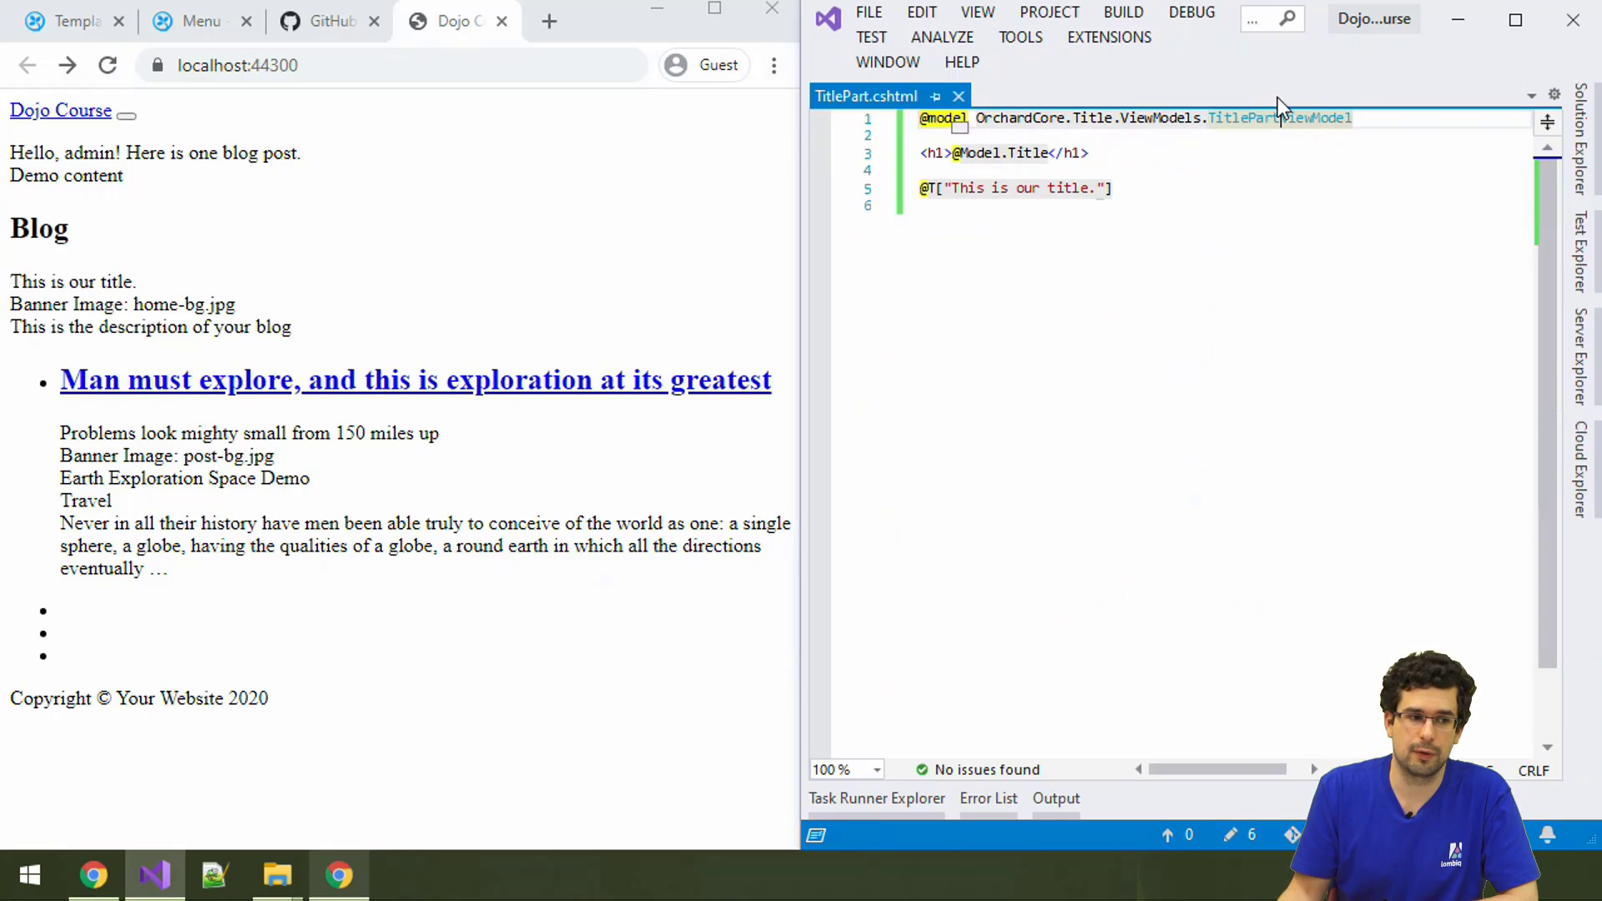
- Break on line 3, attach the debugger to IIS Express, and reload the site page
{"action": "left_click", "coordinate": [820, 154]}
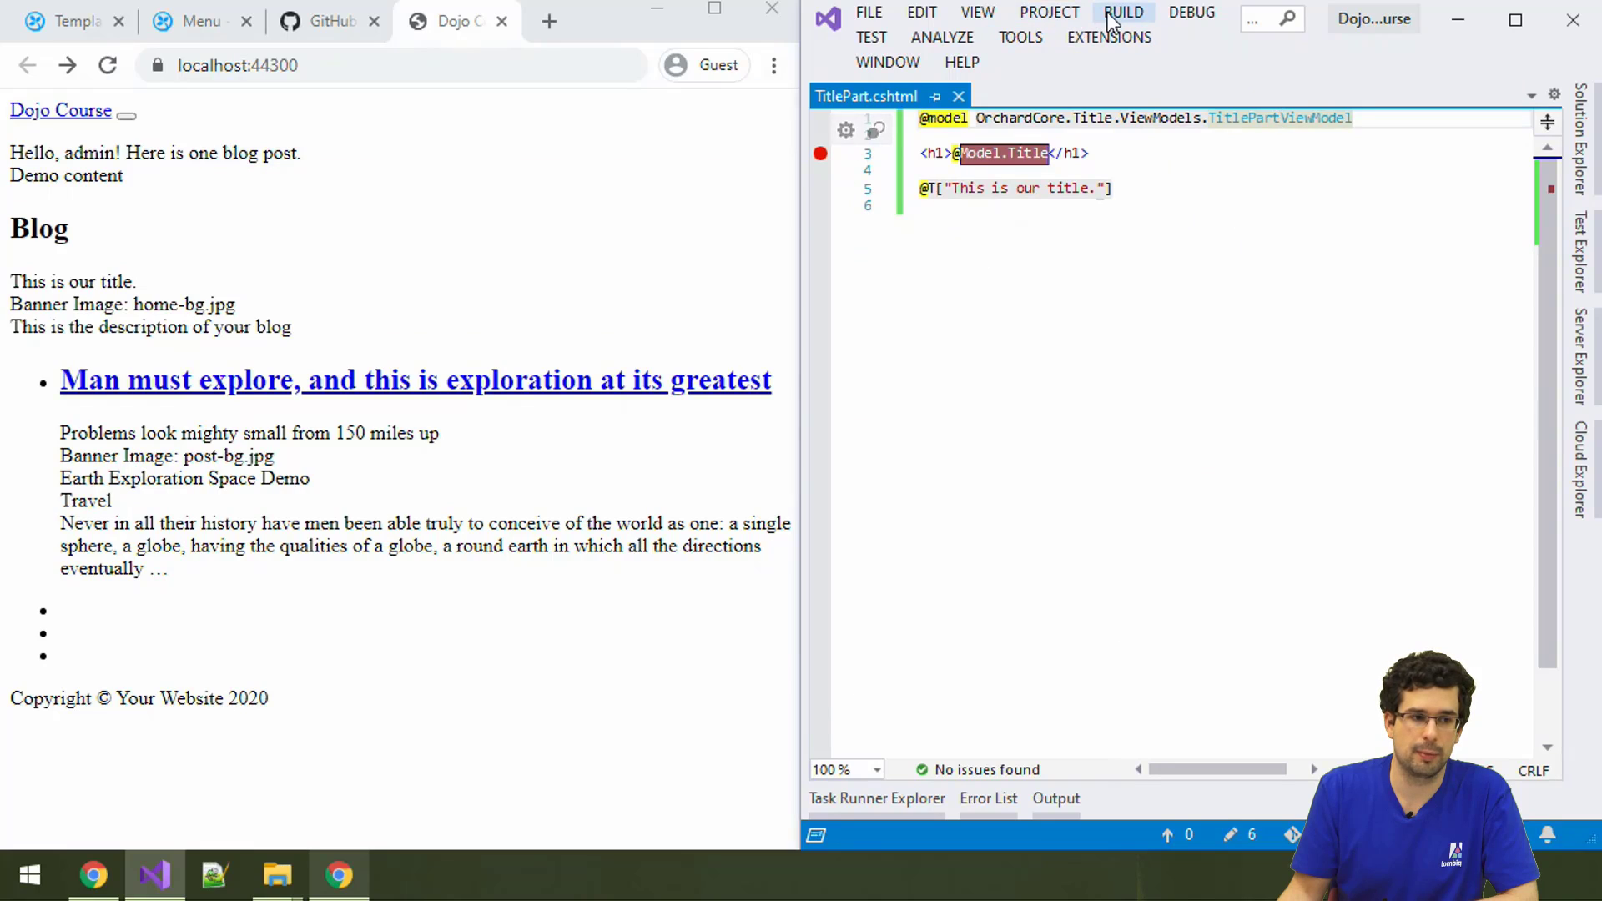
{"action": "left_click", "coordinate": [1021, 39]}
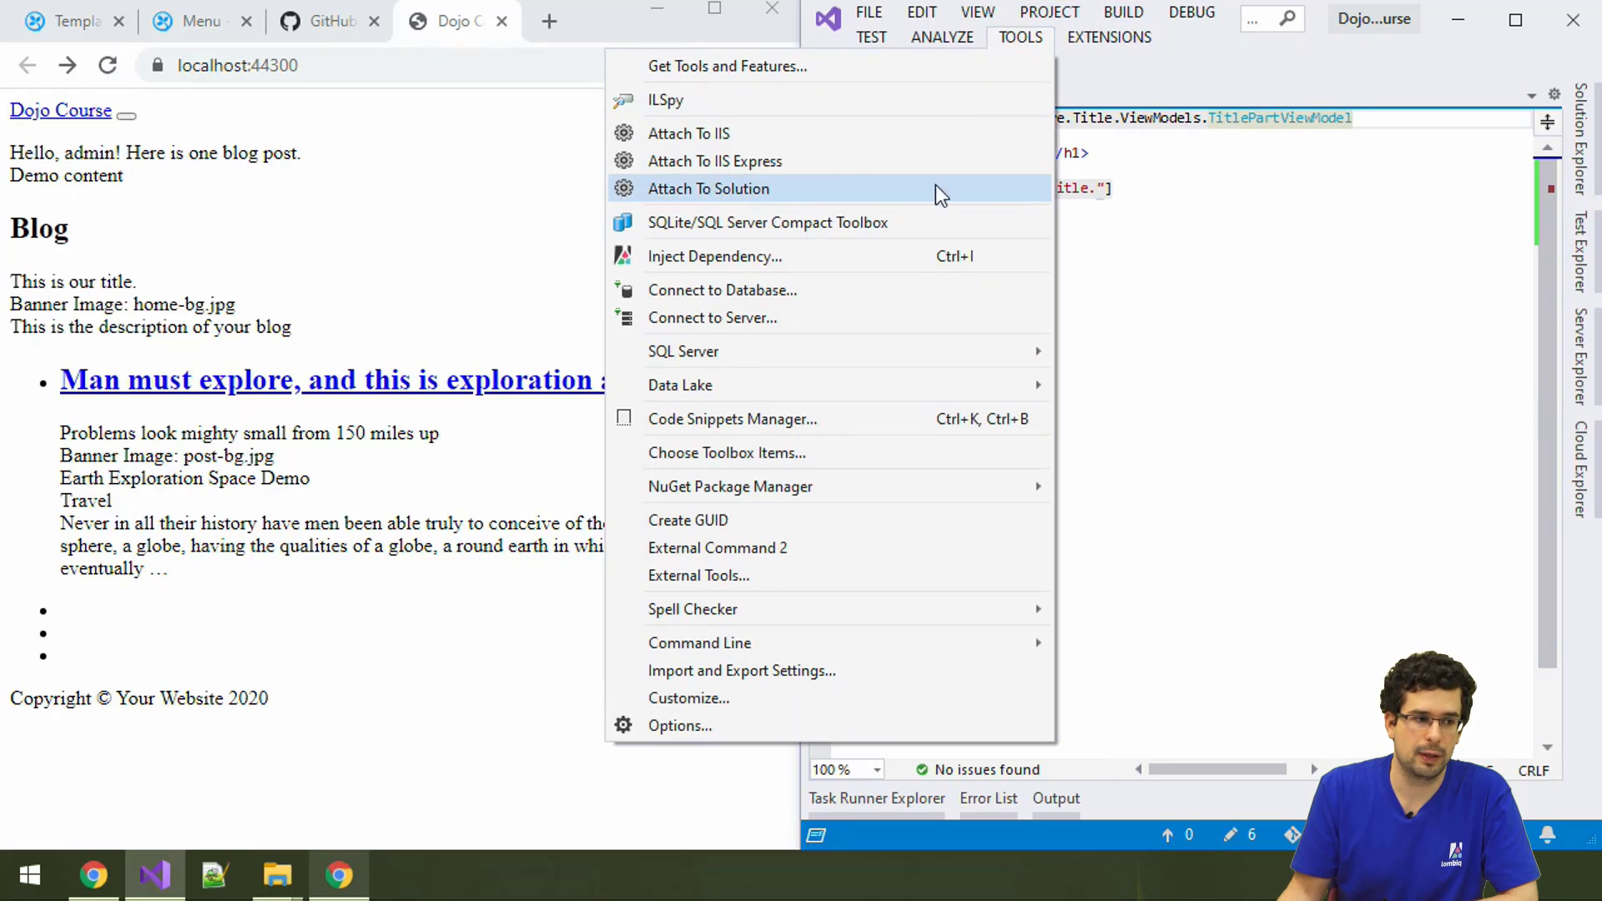
{"action": "left_click", "coordinate": [800, 162]}
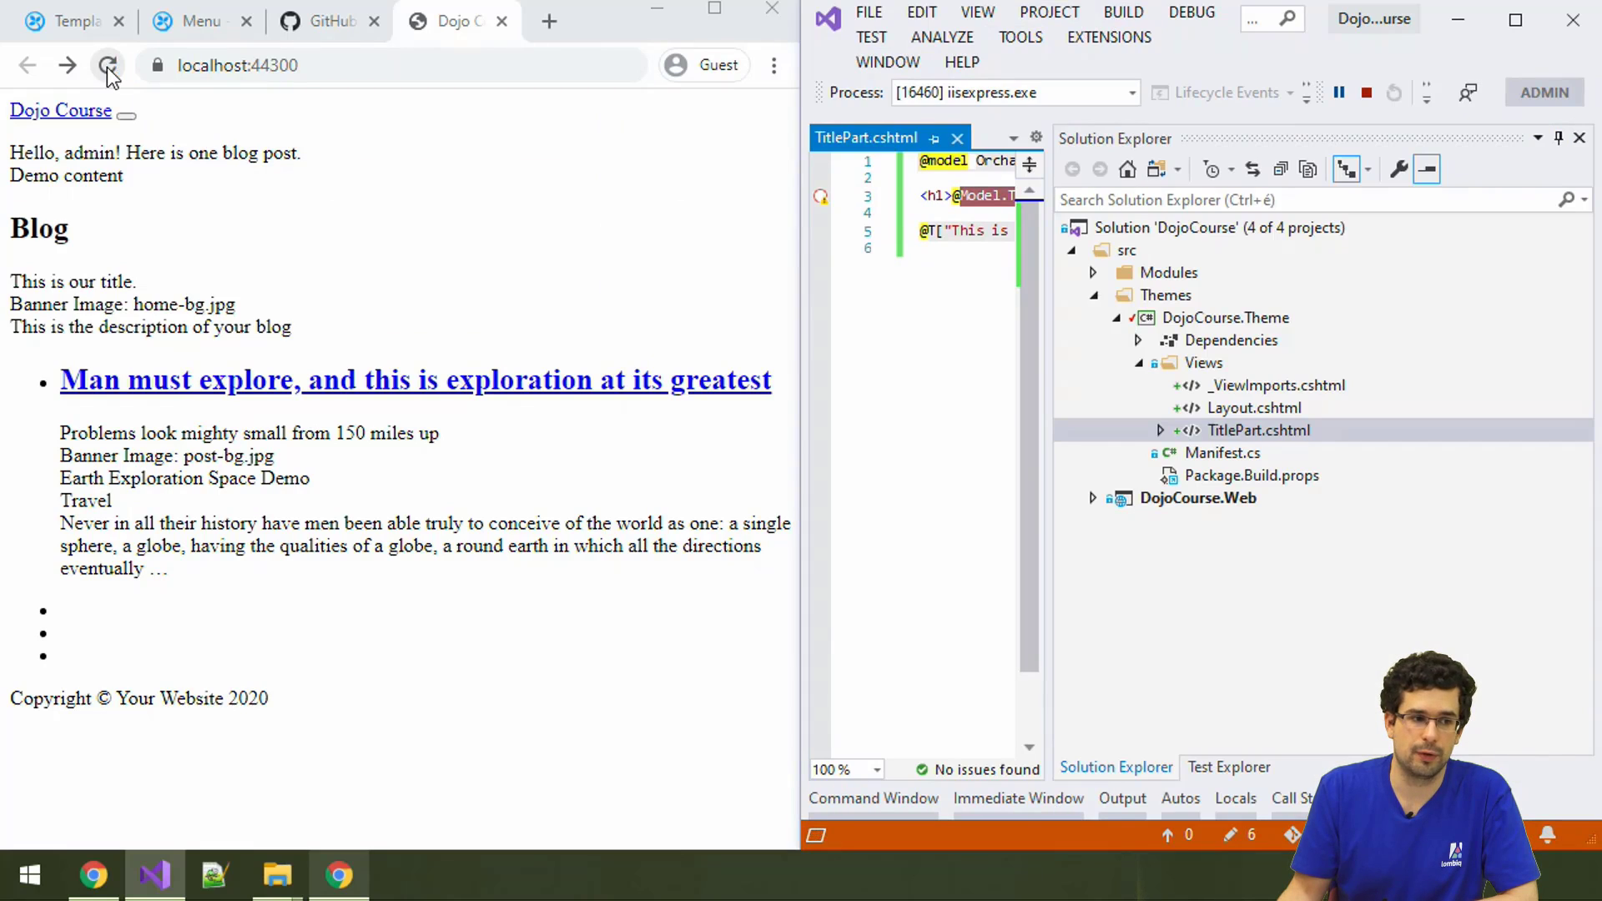
{"action": "left_click", "coordinate": [109, 66]}
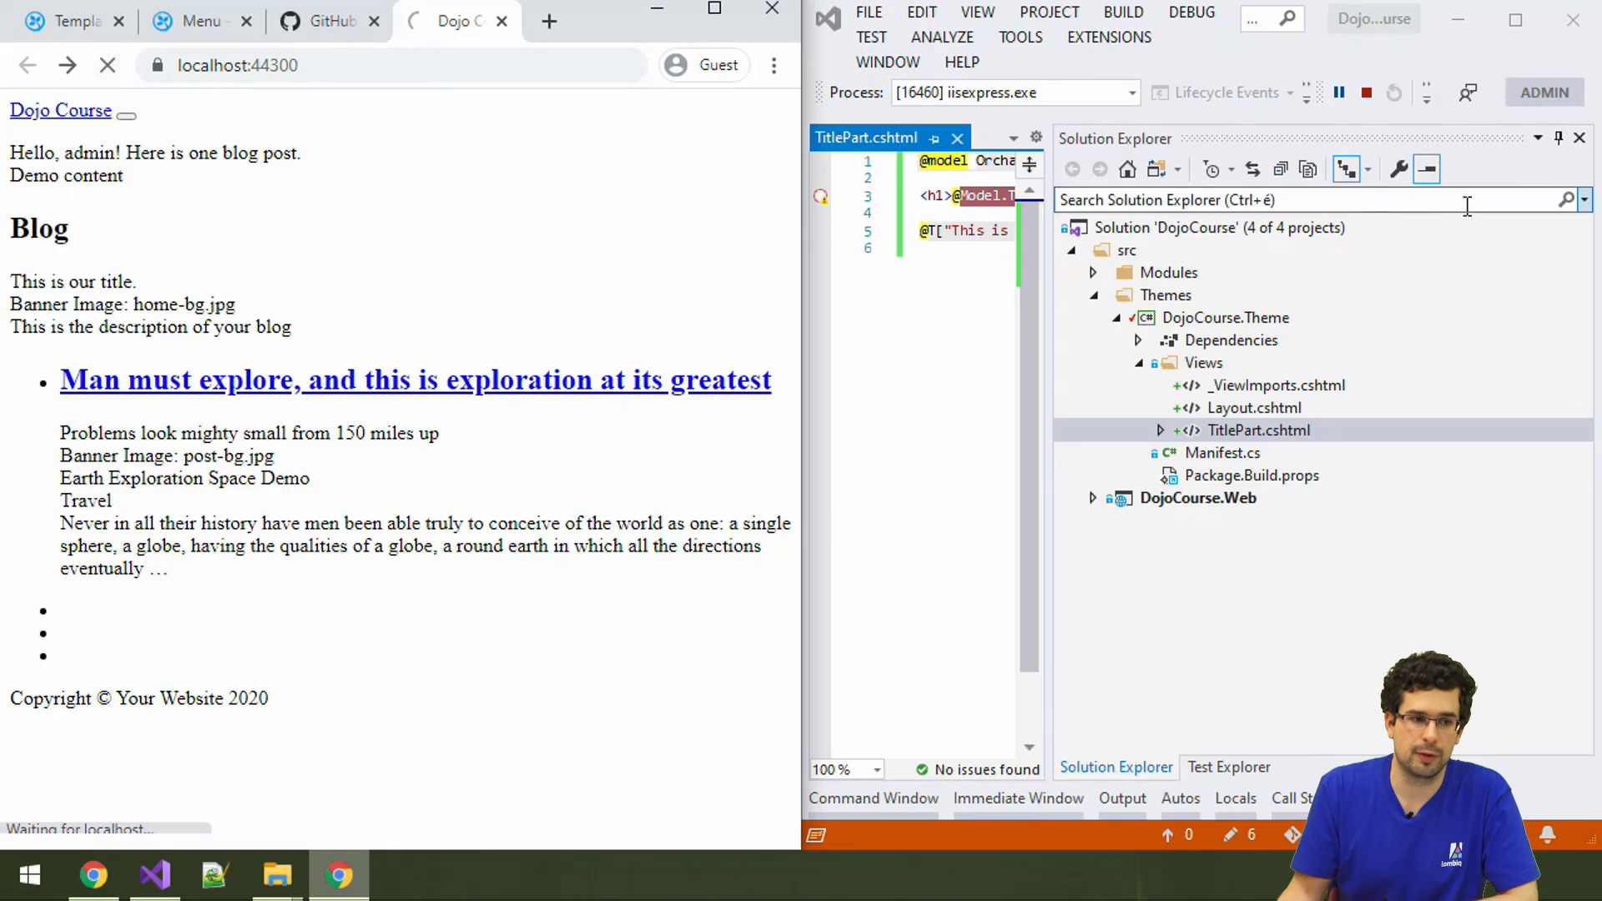
- In Locals, expand this > Model > TitlePart > ContentItem > Content to inspect the blog data
{"action": "left_click", "coordinate": [1558, 138]}
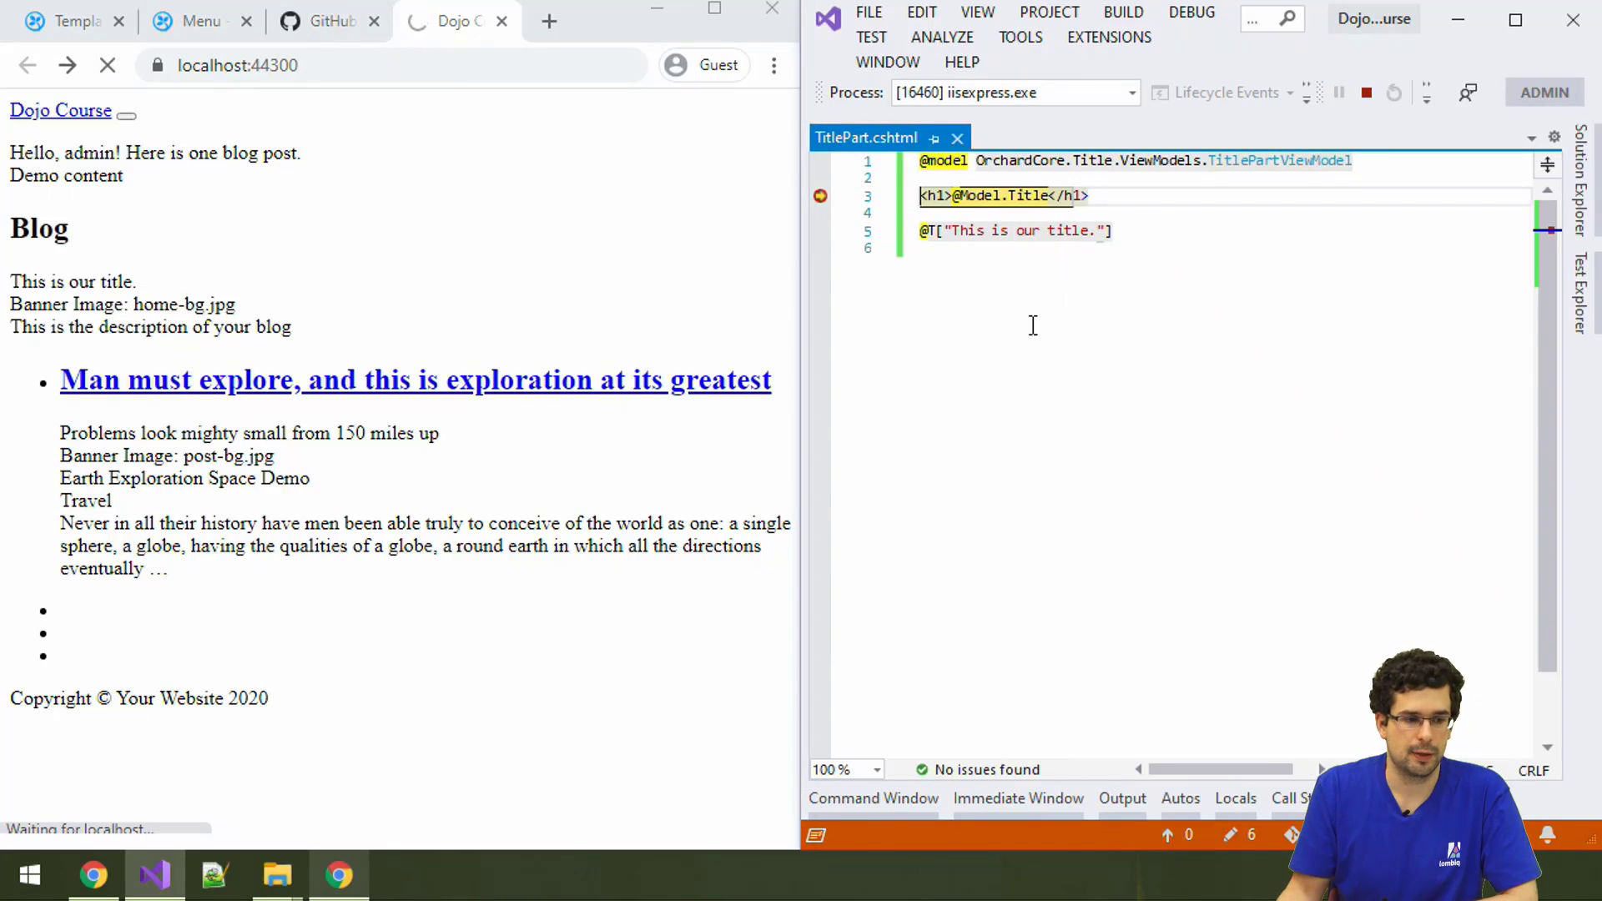
{"action": "left_click", "coordinate": [1515, 20]}
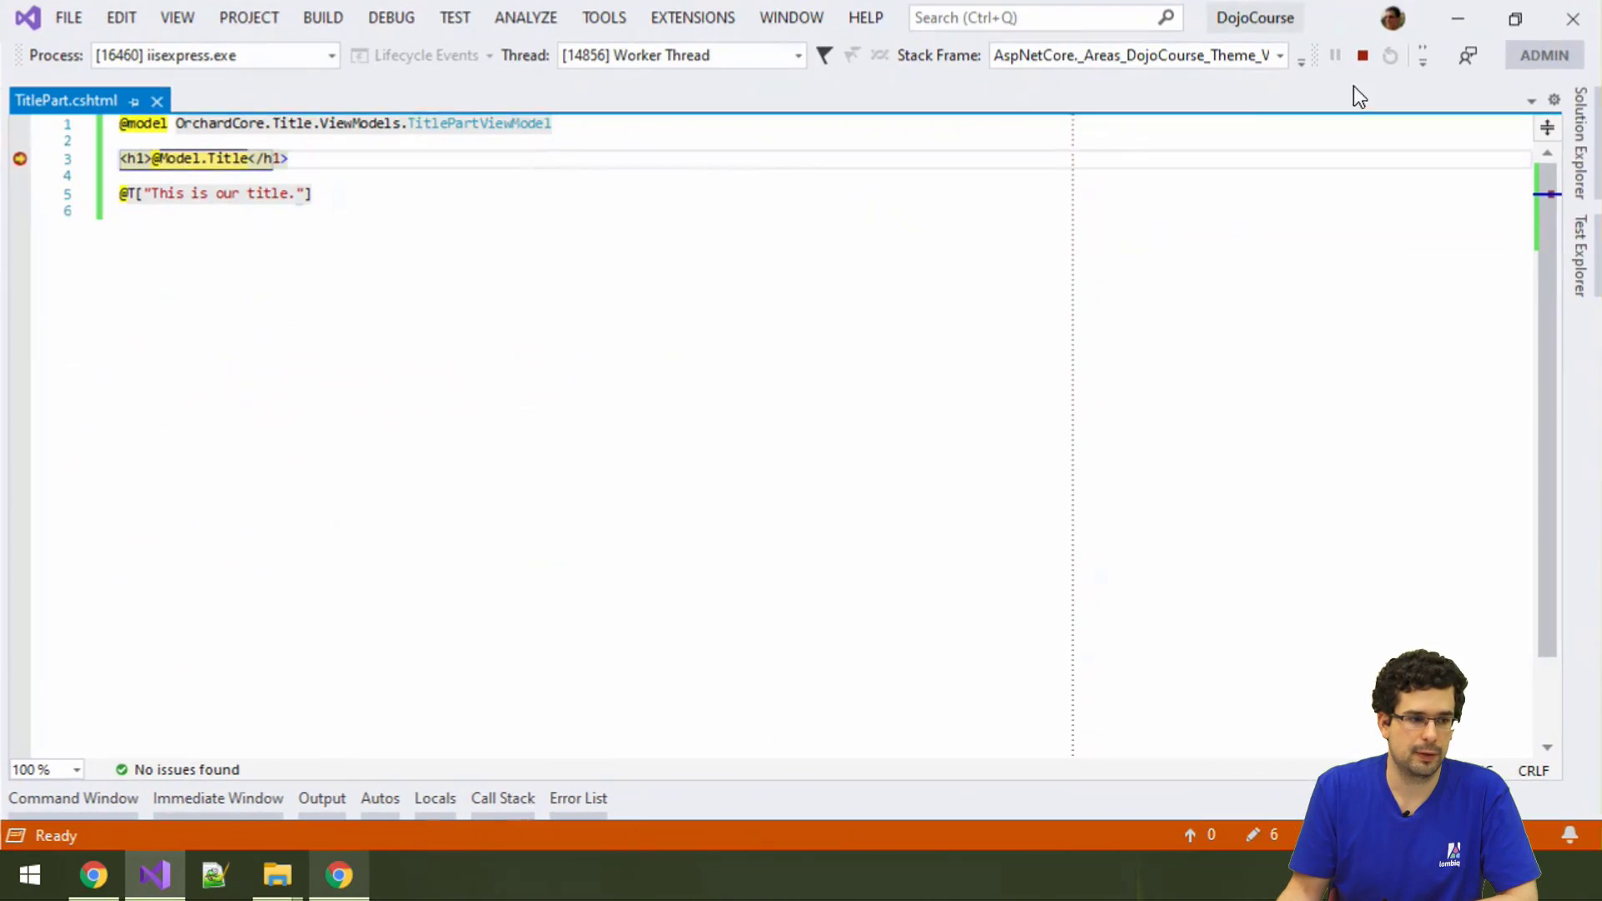
{"action": "left_click", "coordinate": [438, 797]}
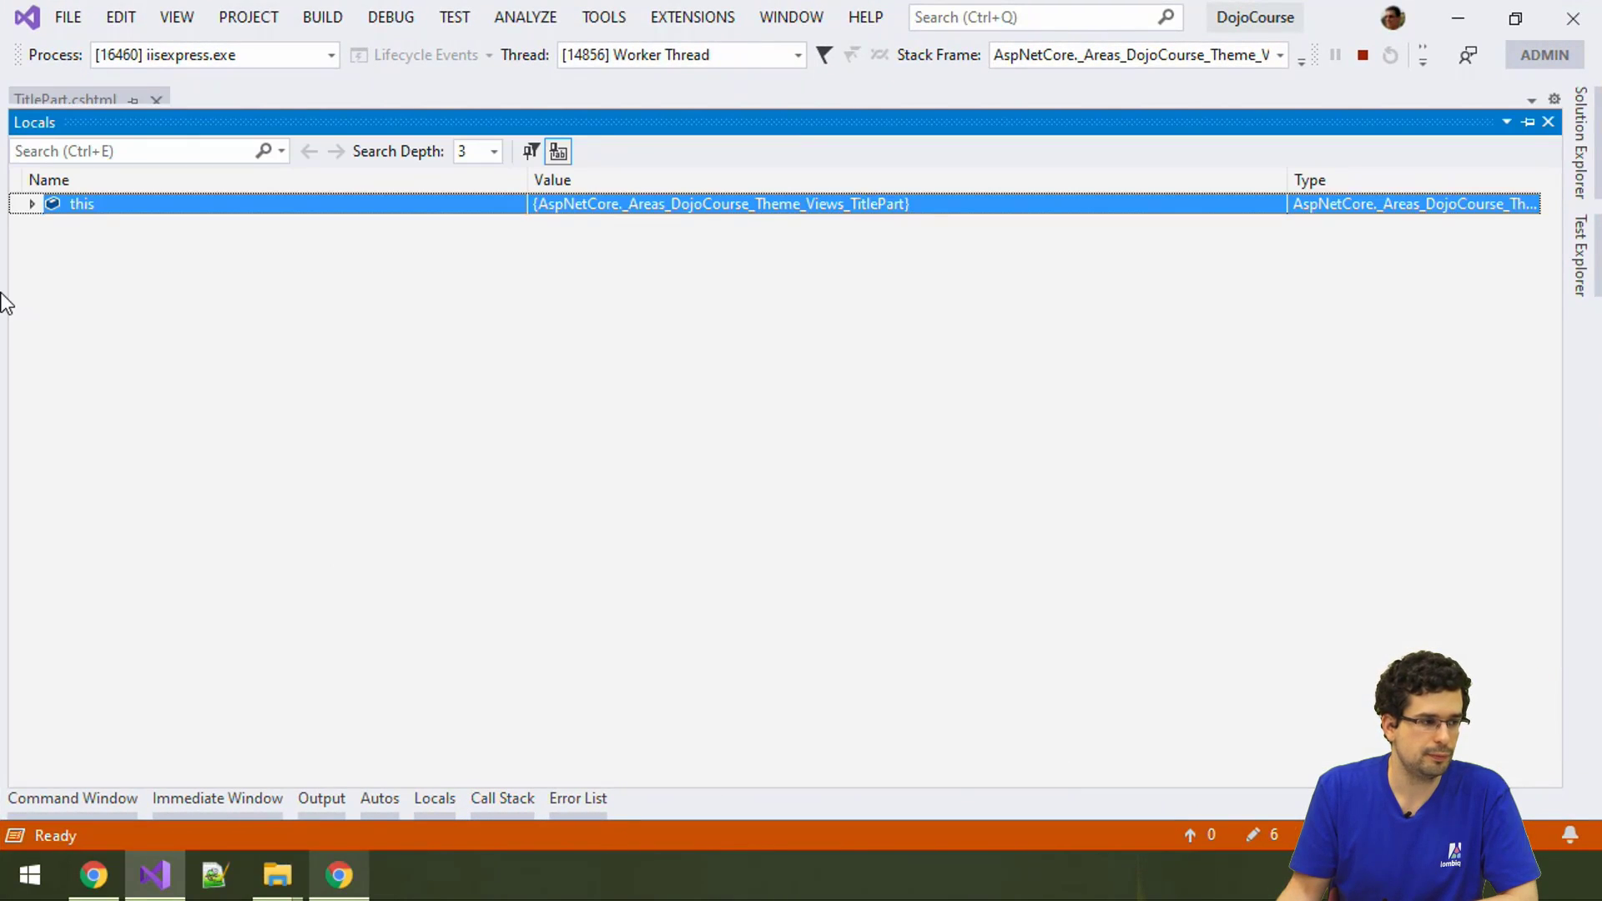
{"action": "left_click", "coordinate": [31, 205]}
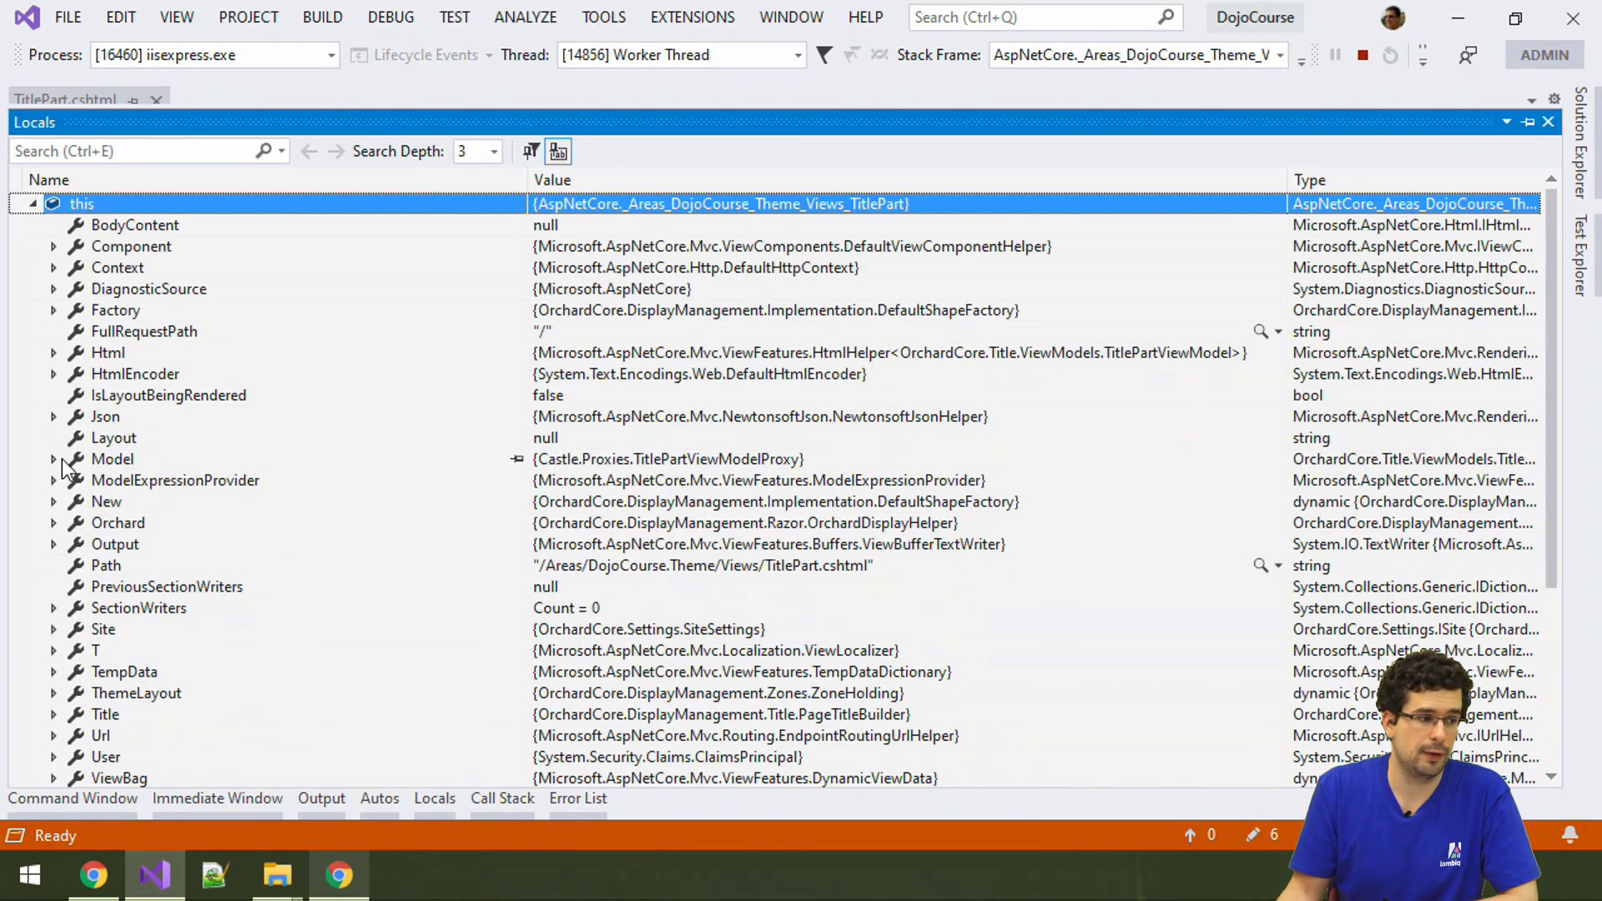
{"action": "left_click", "coordinate": [55, 459]}
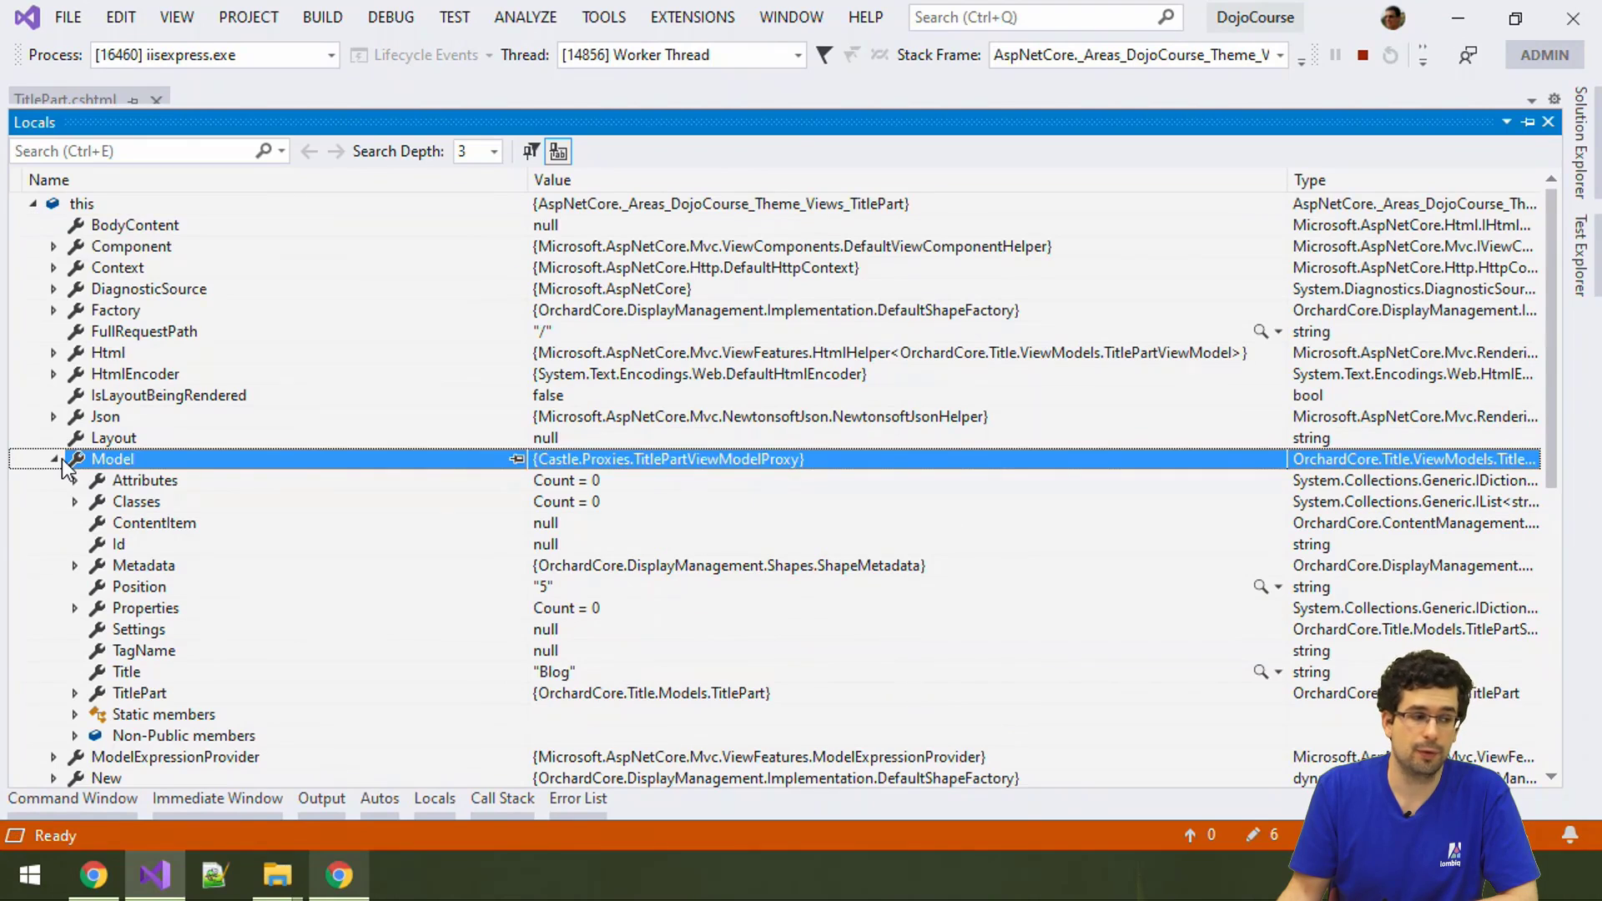
{"action": "left_click", "coordinate": [160, 525]}
{"action": "scroll", "coordinate": [197, 452], "scroll_direction": "down", "scroll_amount": 3}
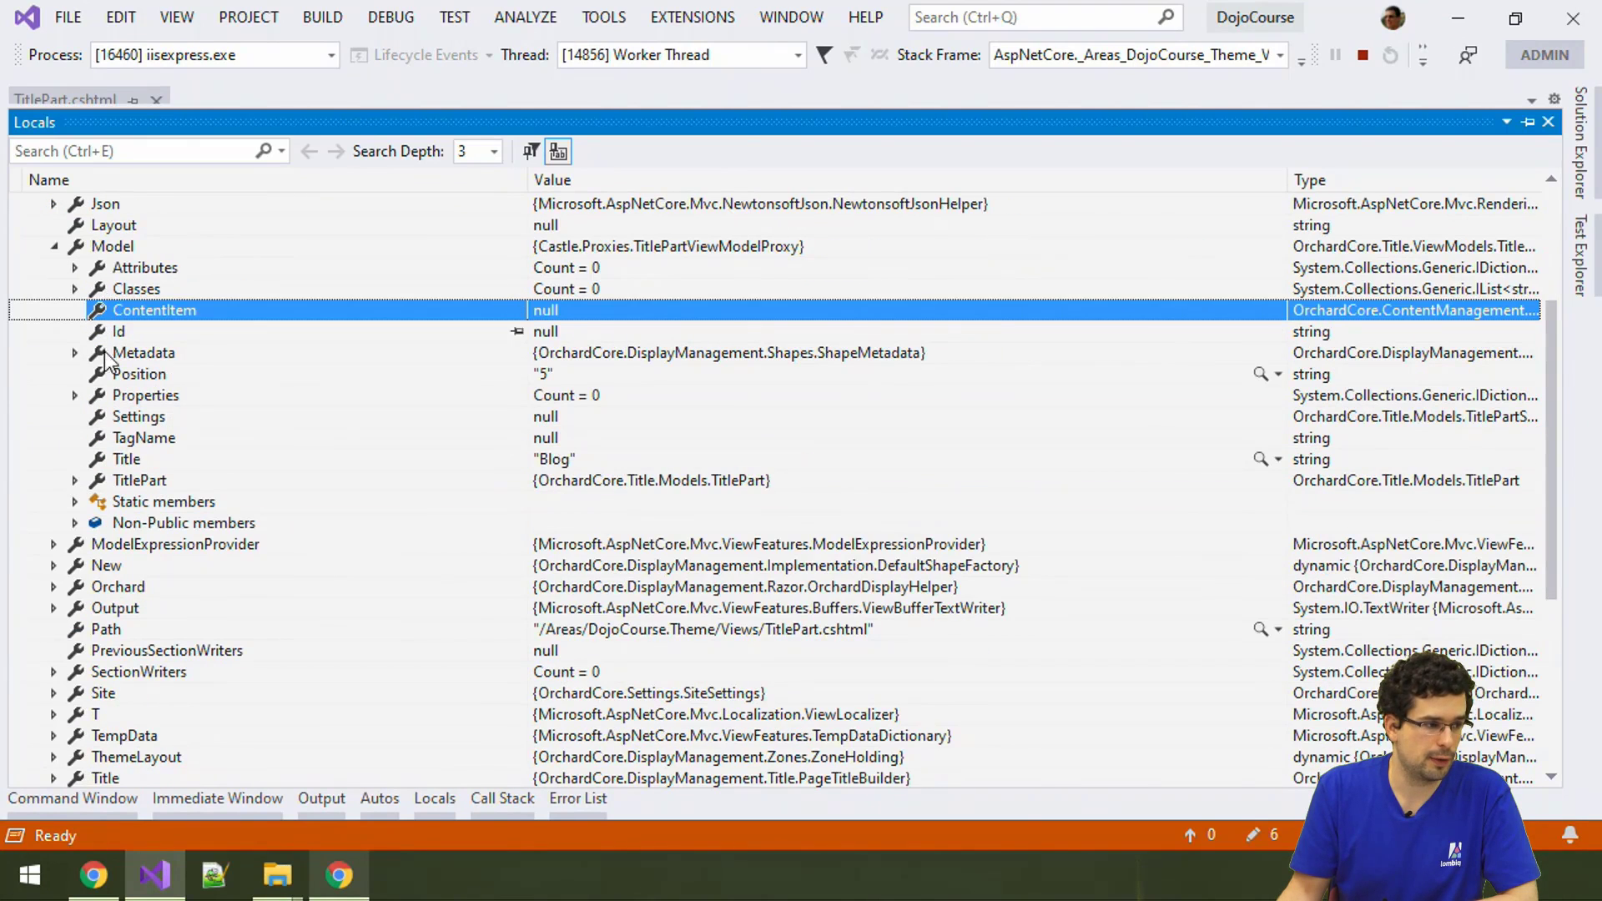
{"action": "left_click", "coordinate": [119, 484]}
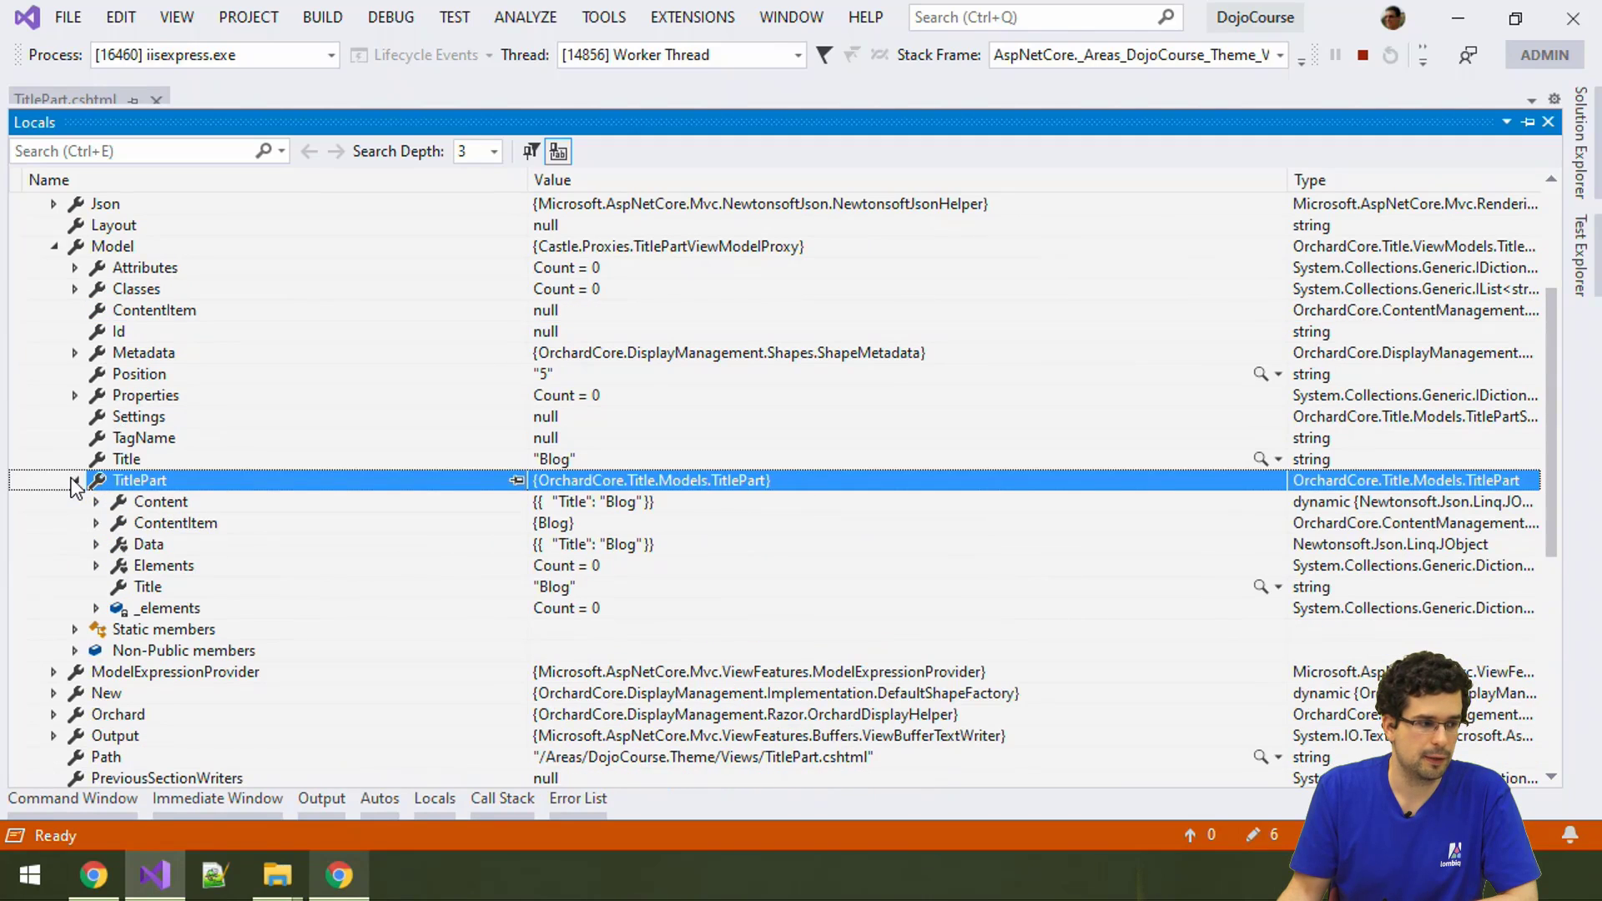
{"action": "left_click", "coordinate": [156, 525]}
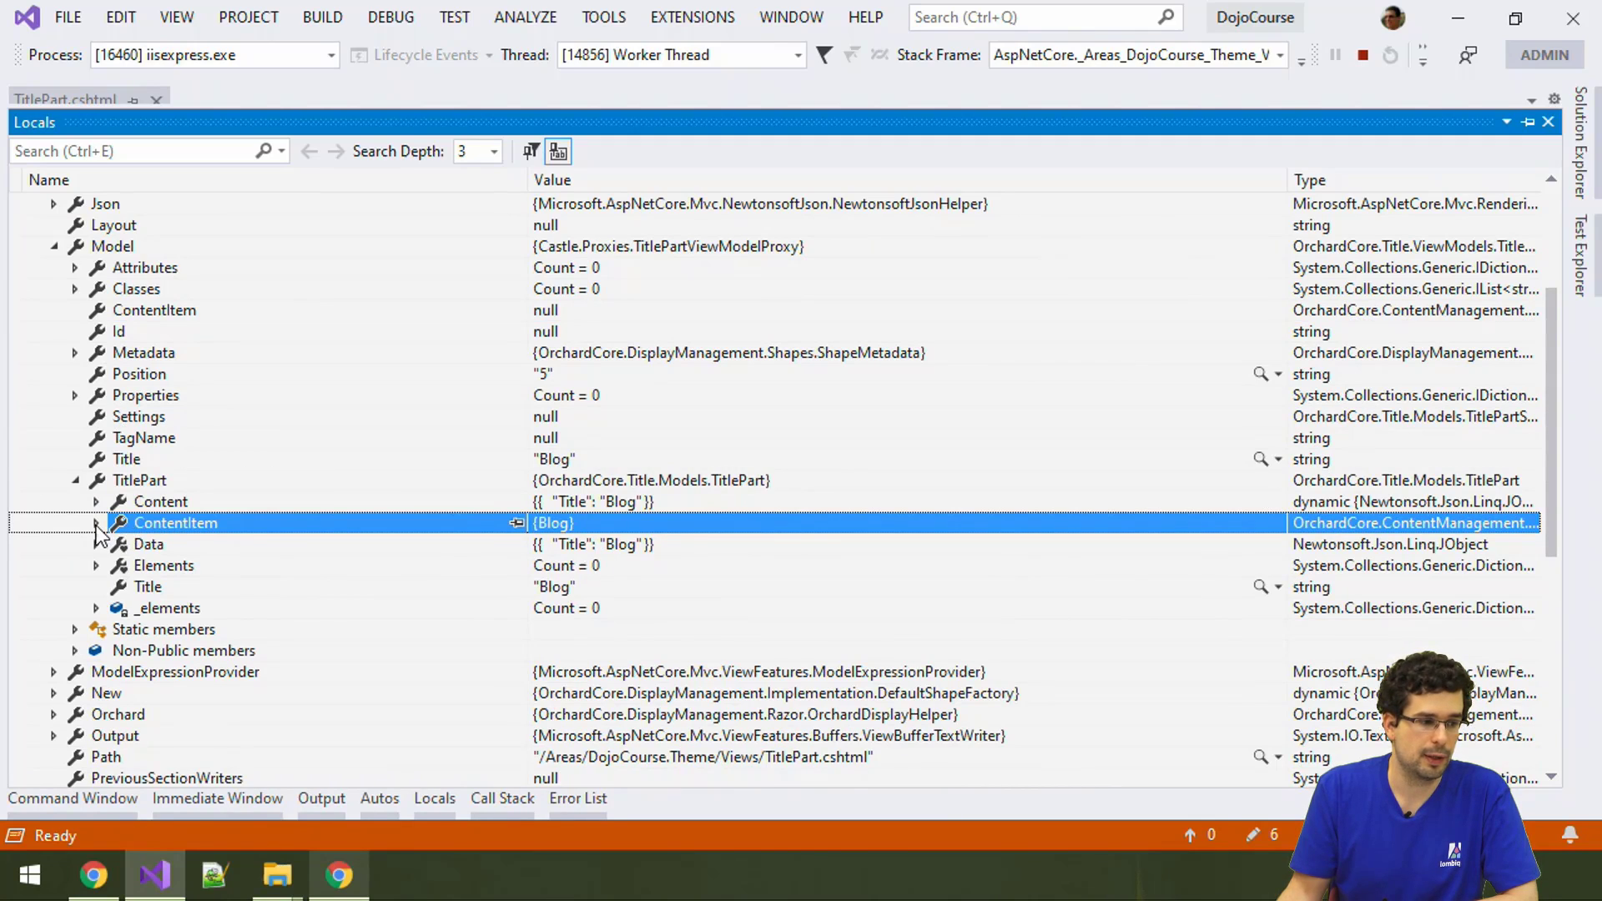
{"action": "left_click", "coordinate": [97, 523]}
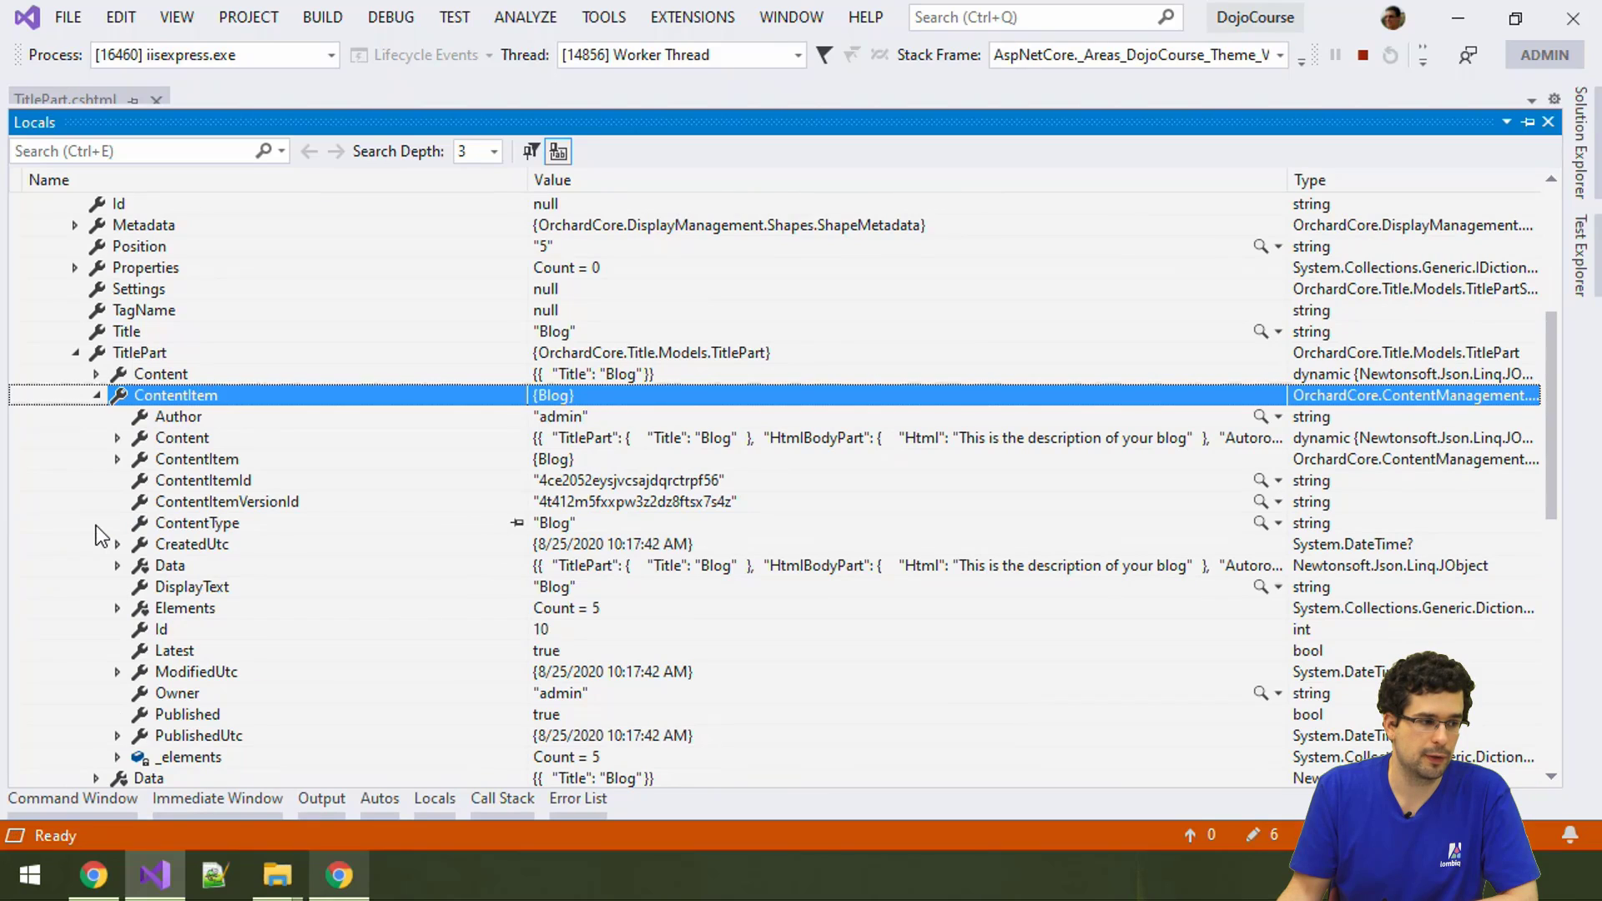
{"action": "left_click", "coordinate": [237, 436]}
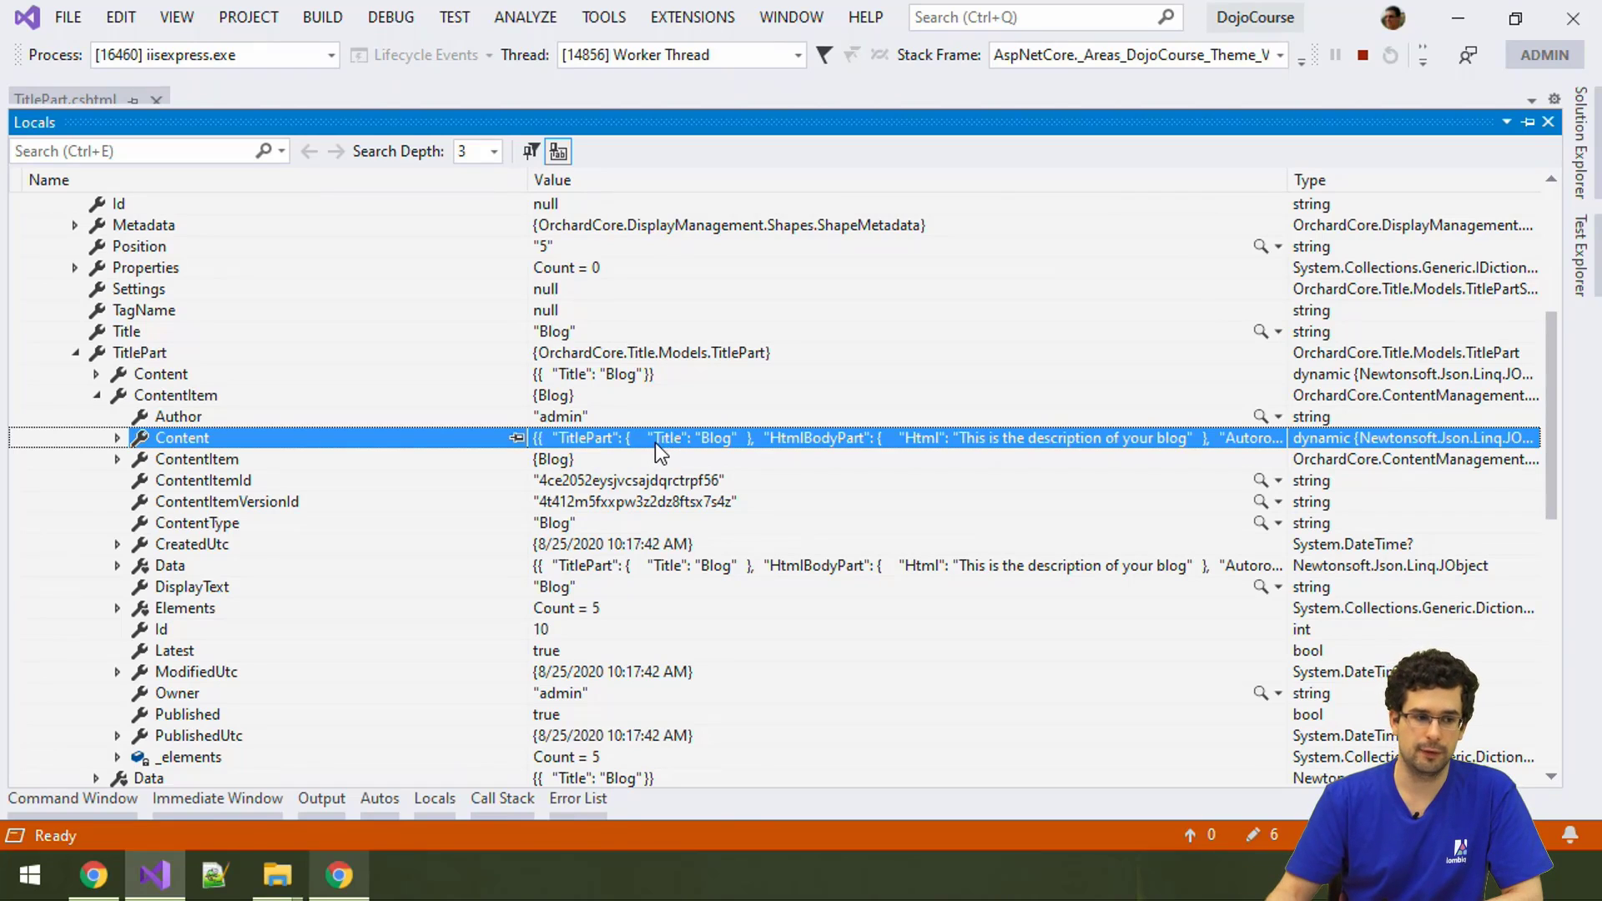
{"action": "mouse_move", "coordinate": [805, 438]}
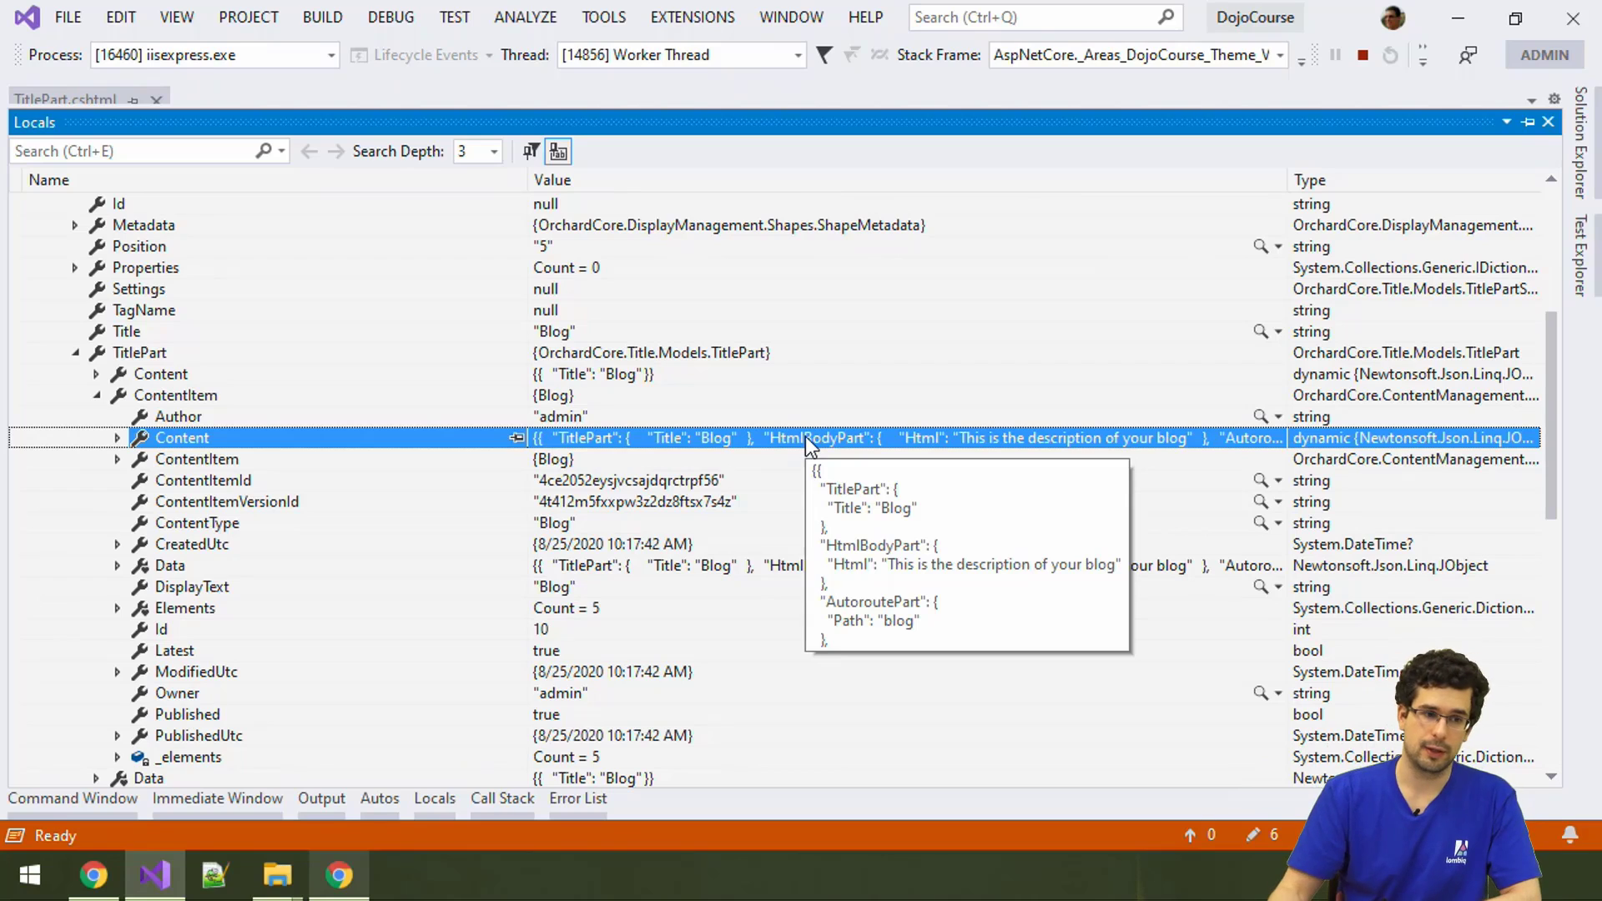
{"action": "left_click", "coordinate": [1115, 94]}
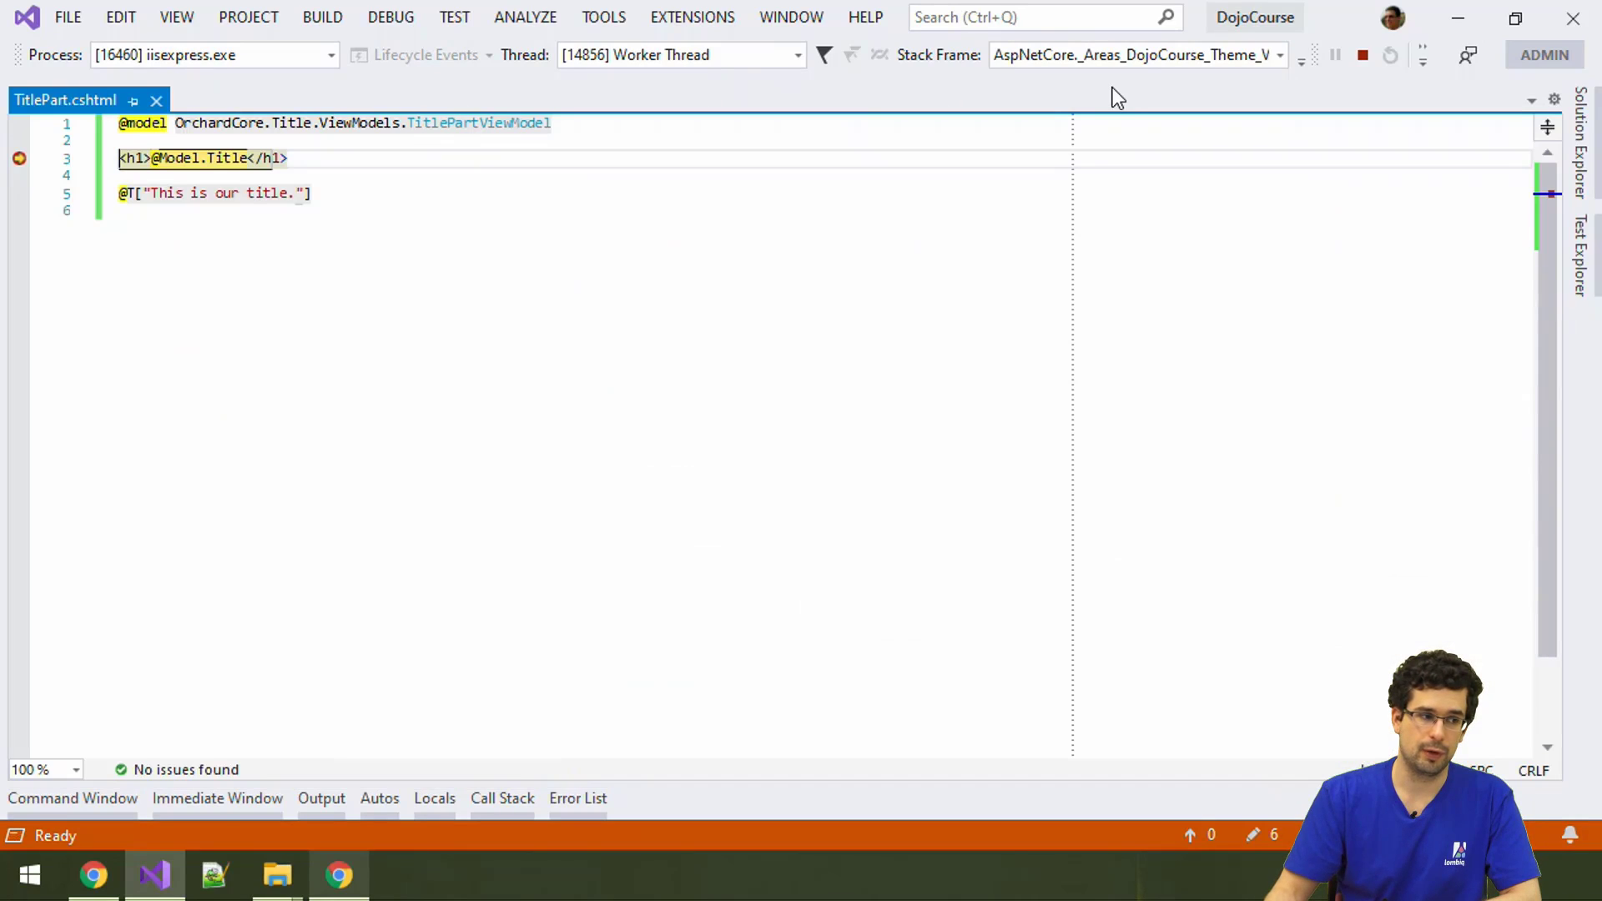
{"action": "left_click", "coordinate": [566, 222]}
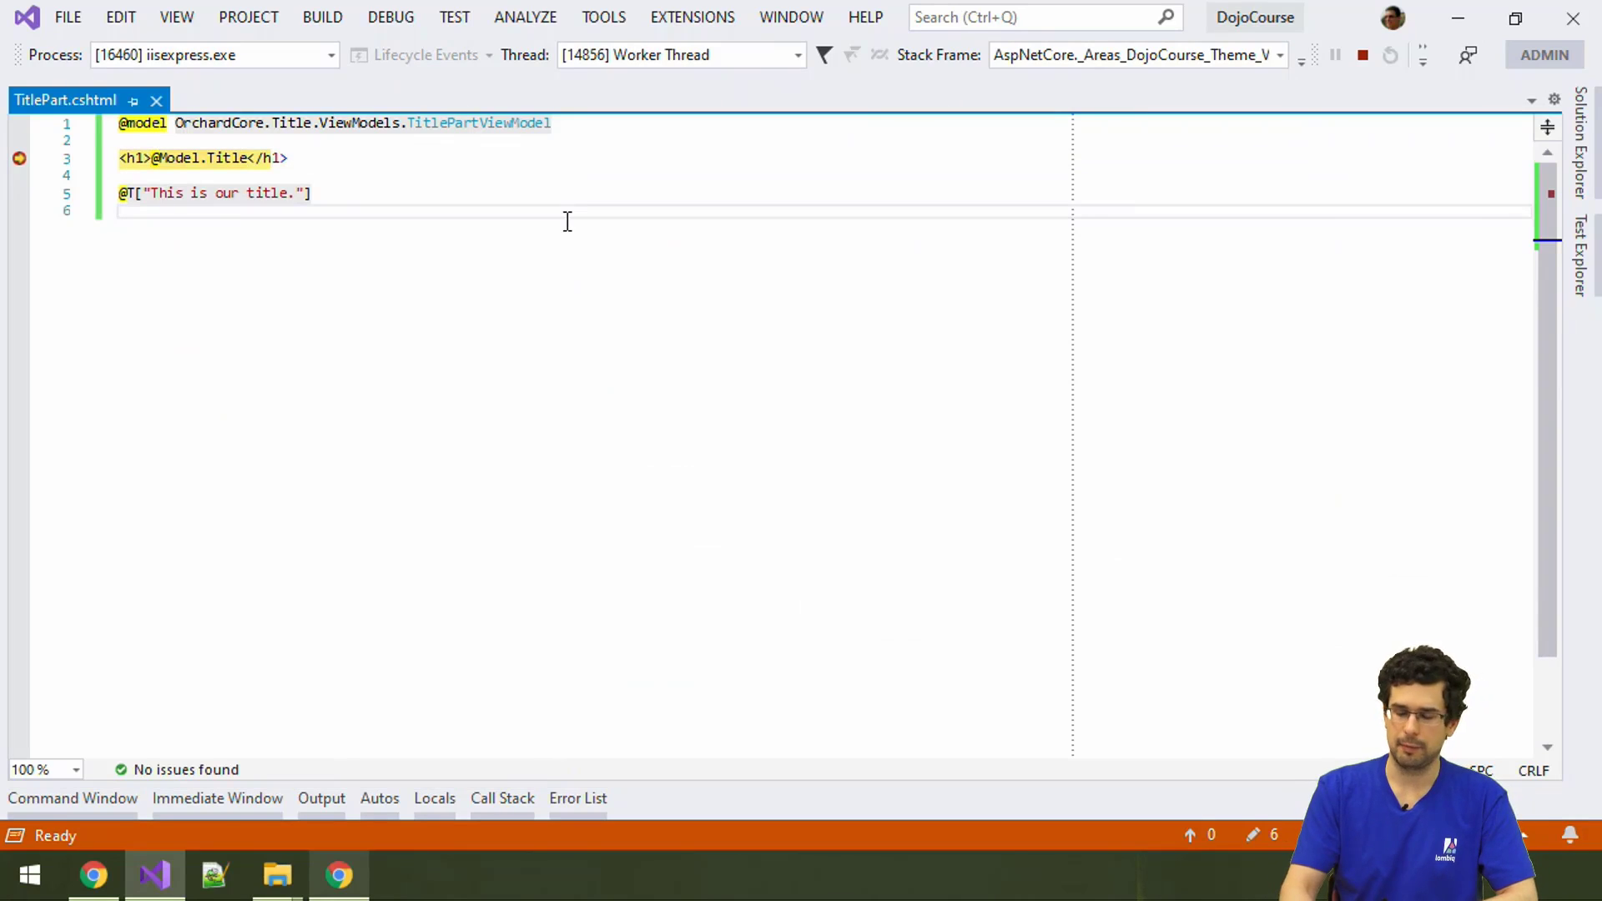
{"action": "key", "text": "Return"}
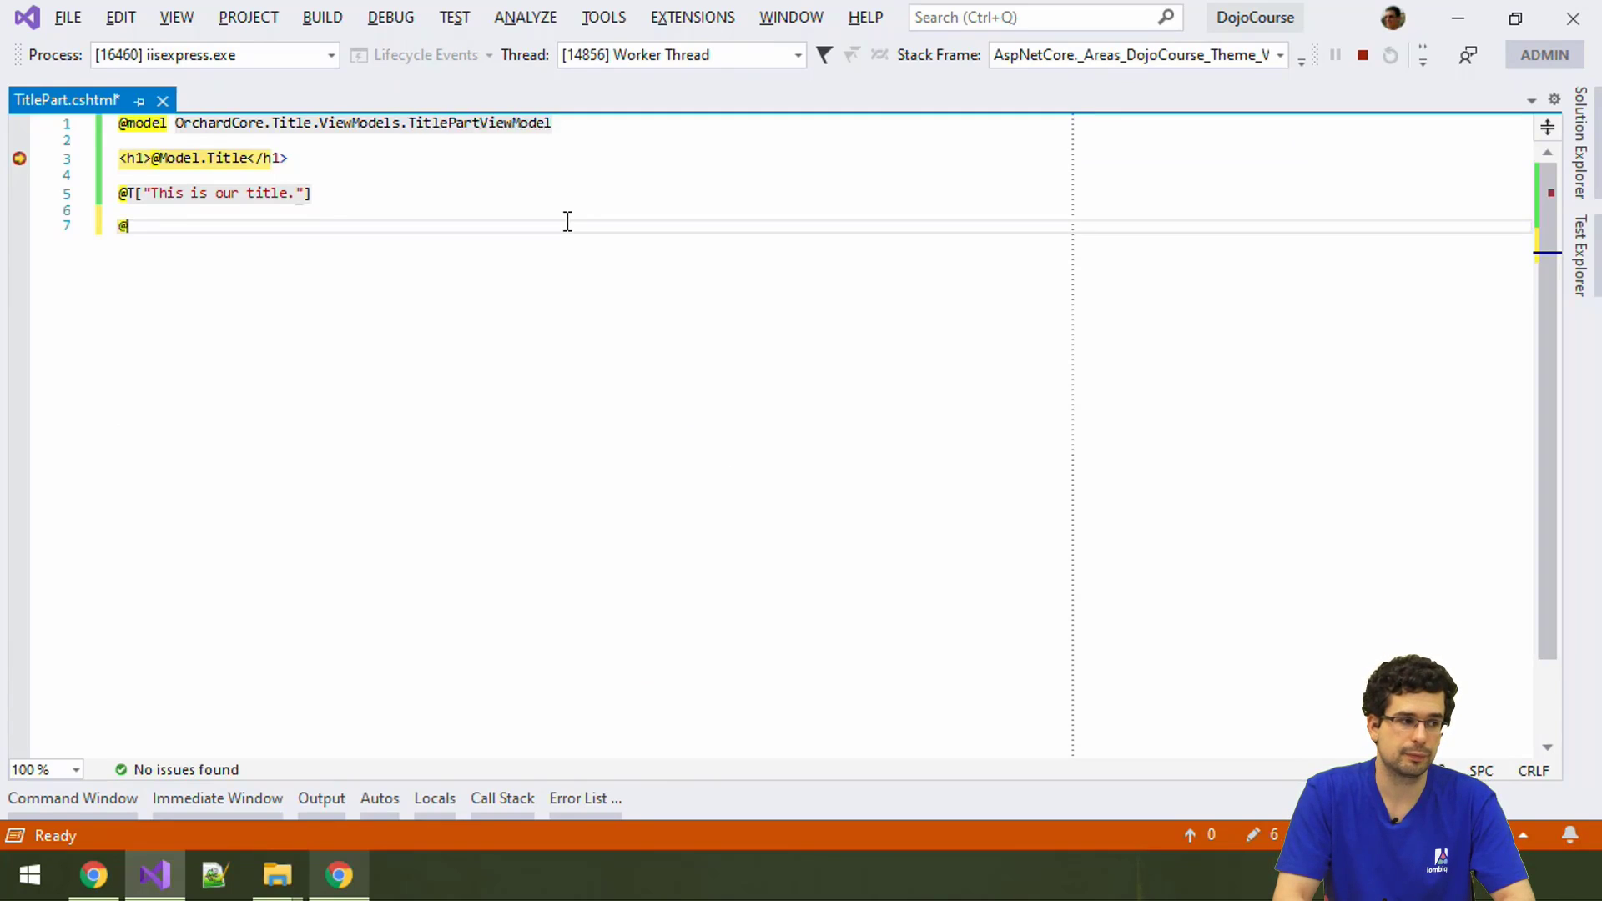
{"action": "type", "text": "@Model.tit"}
{"action": "key", "text": "Down"}
{"action": "key", "text": "Tab"}
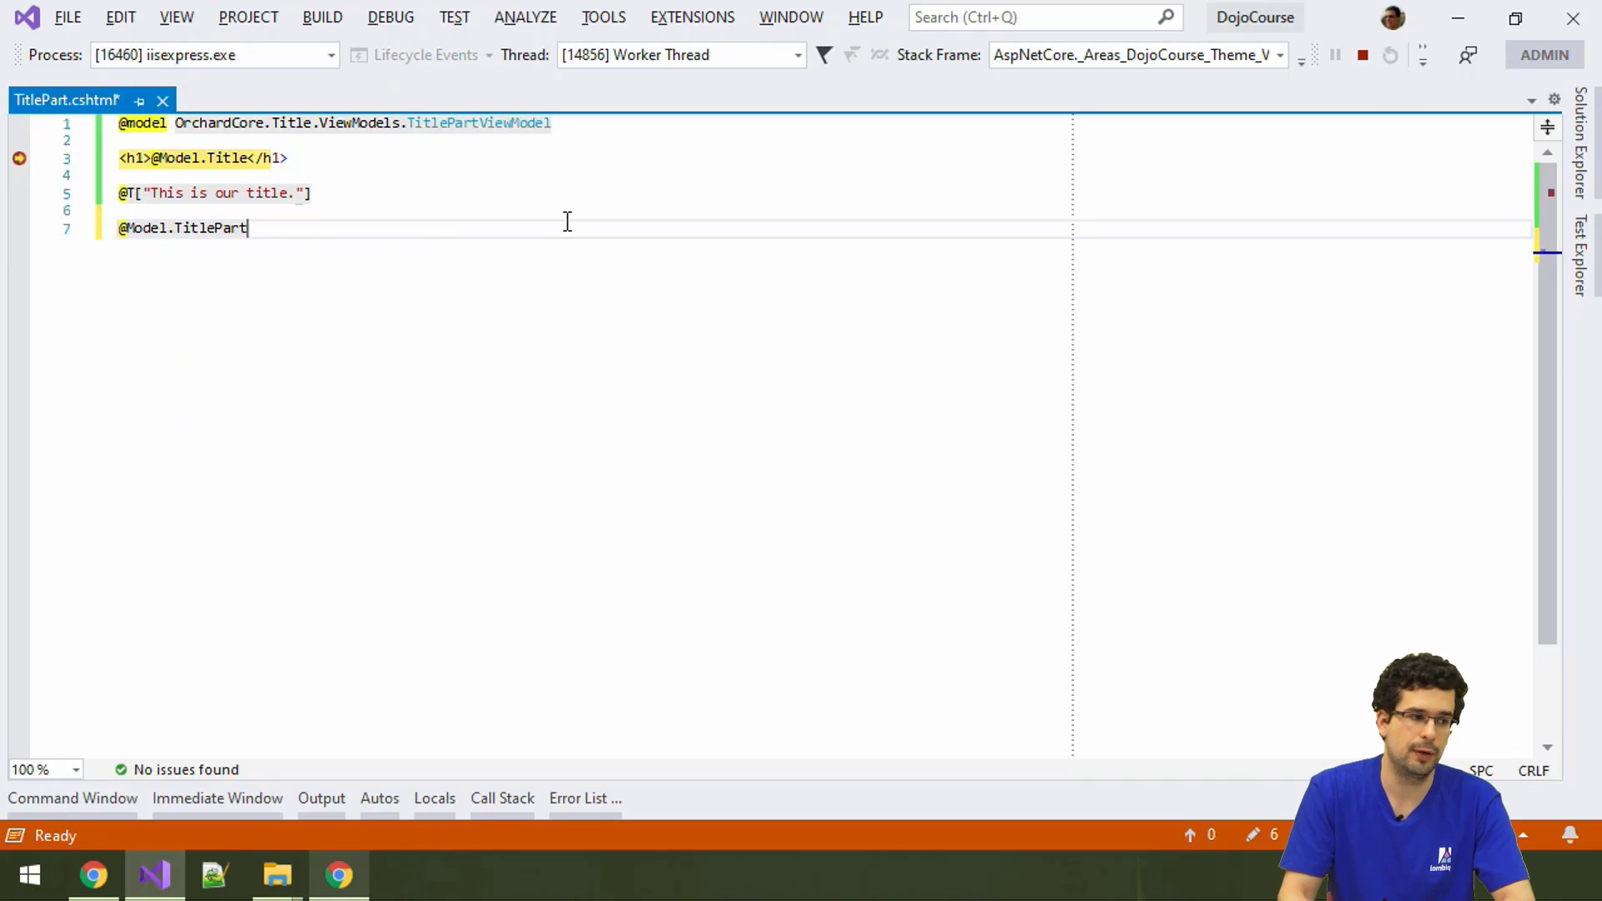
{"action": "type", "text": "."}
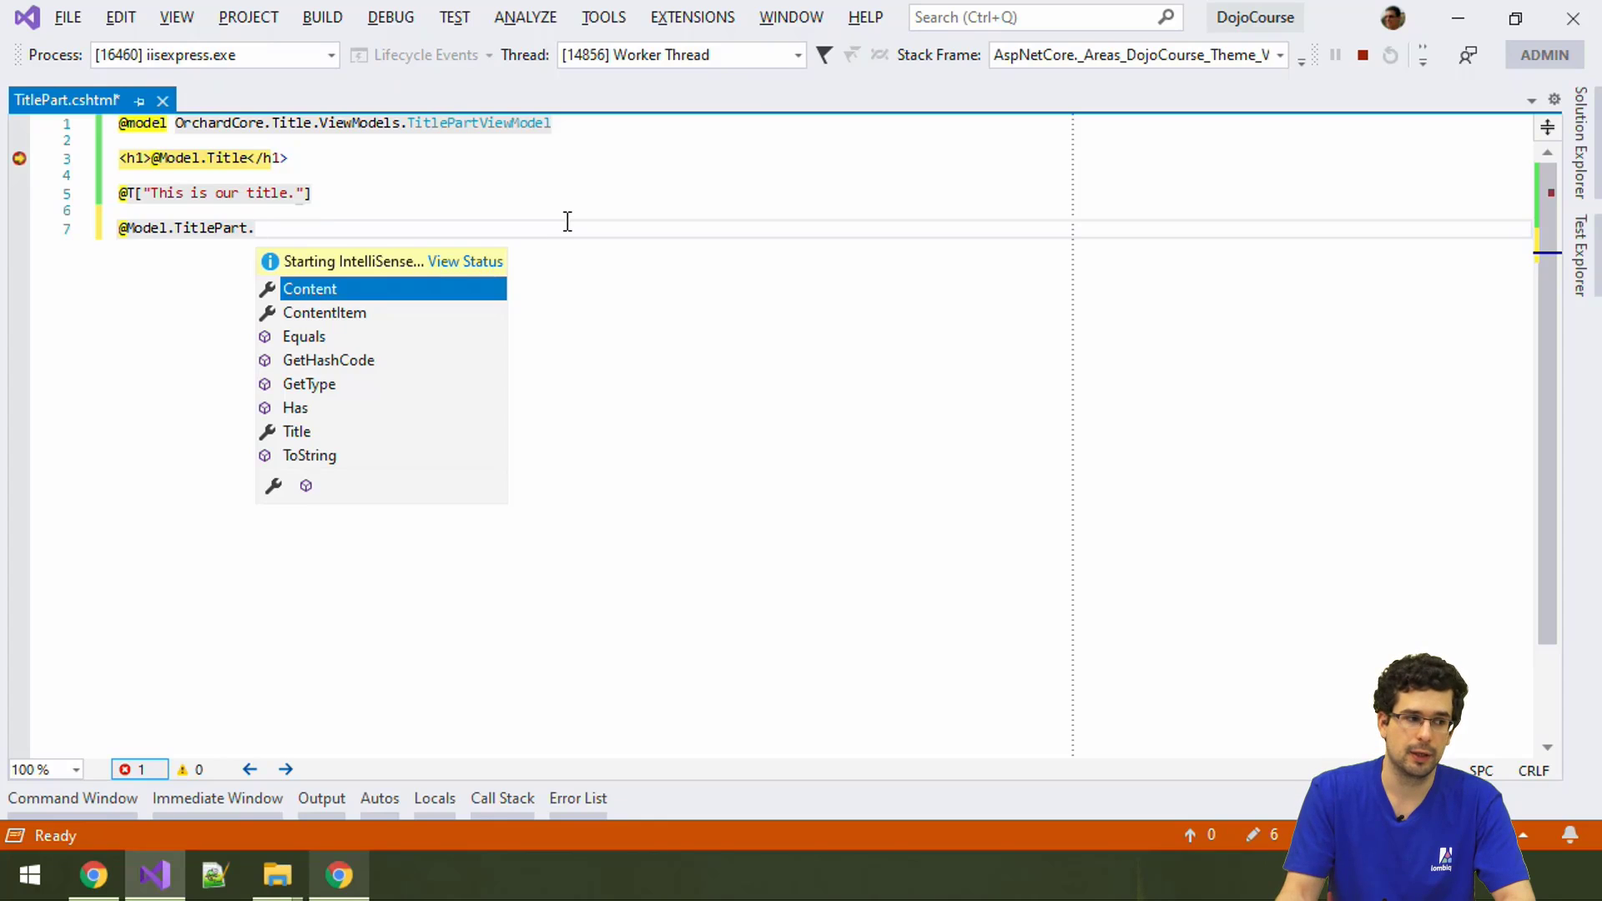
{"action": "key", "text": "Down"}
{"action": "key", "text": "Tab"}
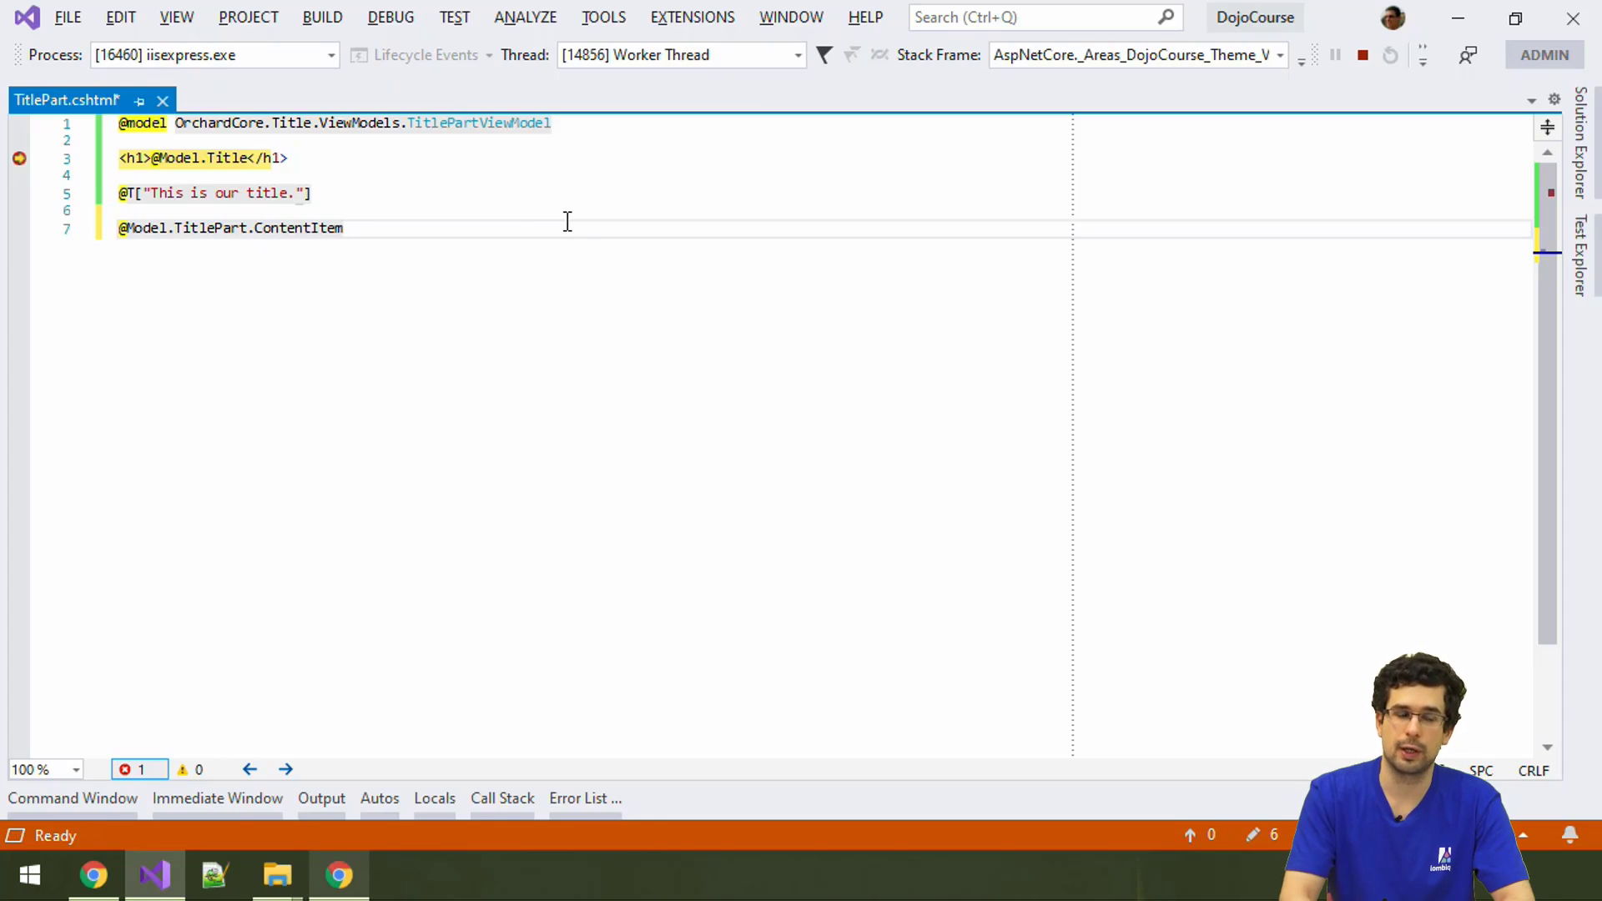
{"action": "type", "text": ".con"}
{"action": "key", "text": "Tab"}
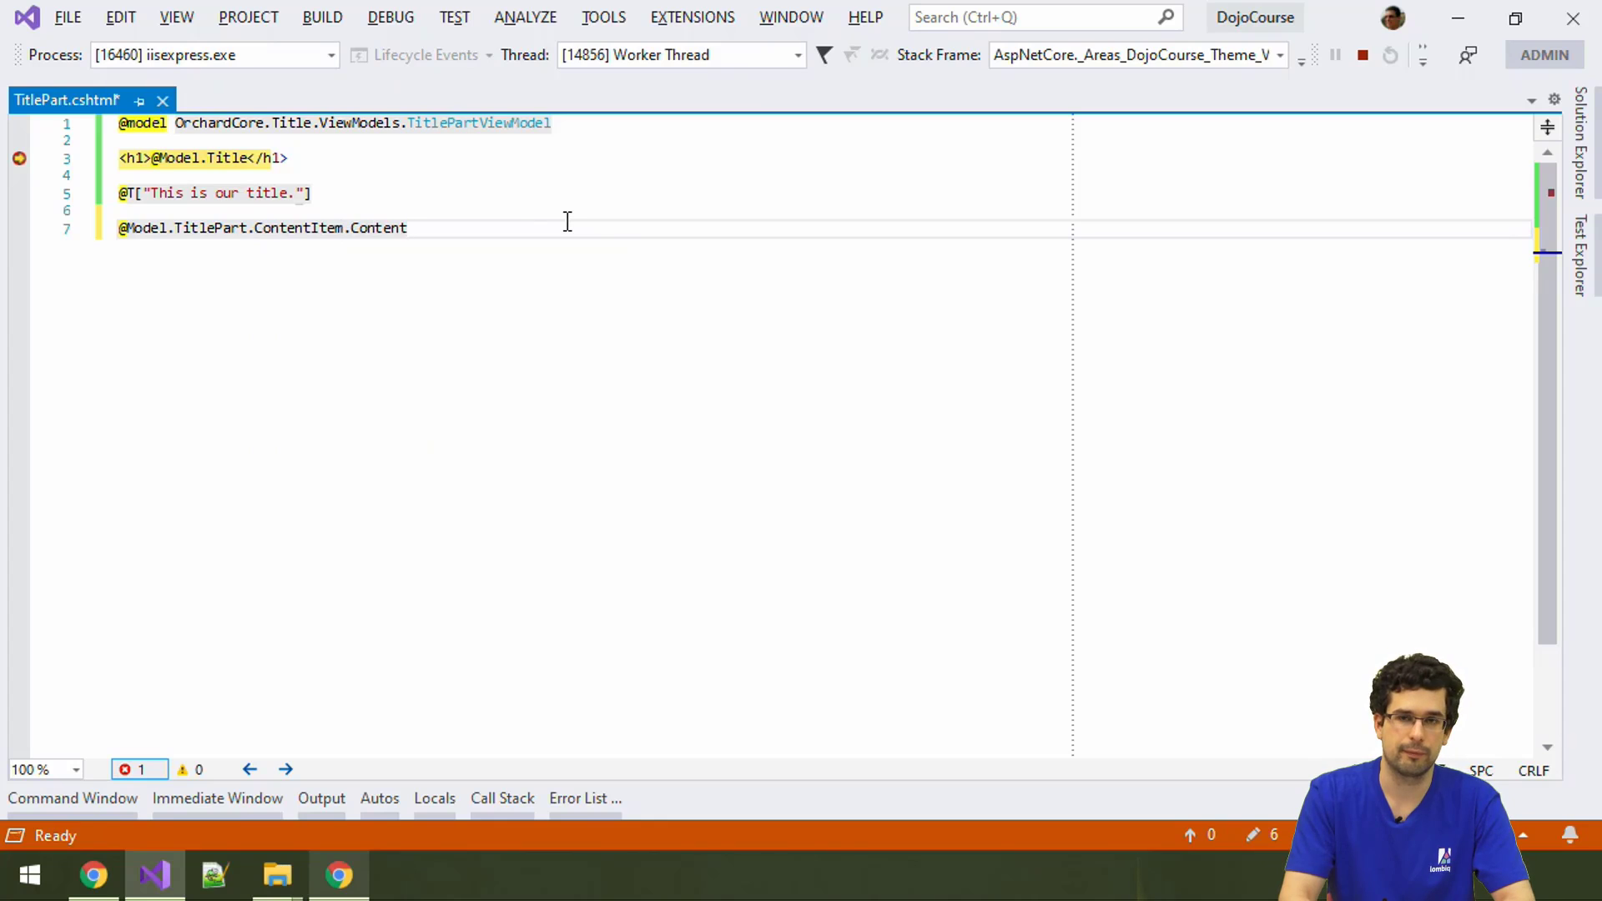
{"action": "type", "text": "."}
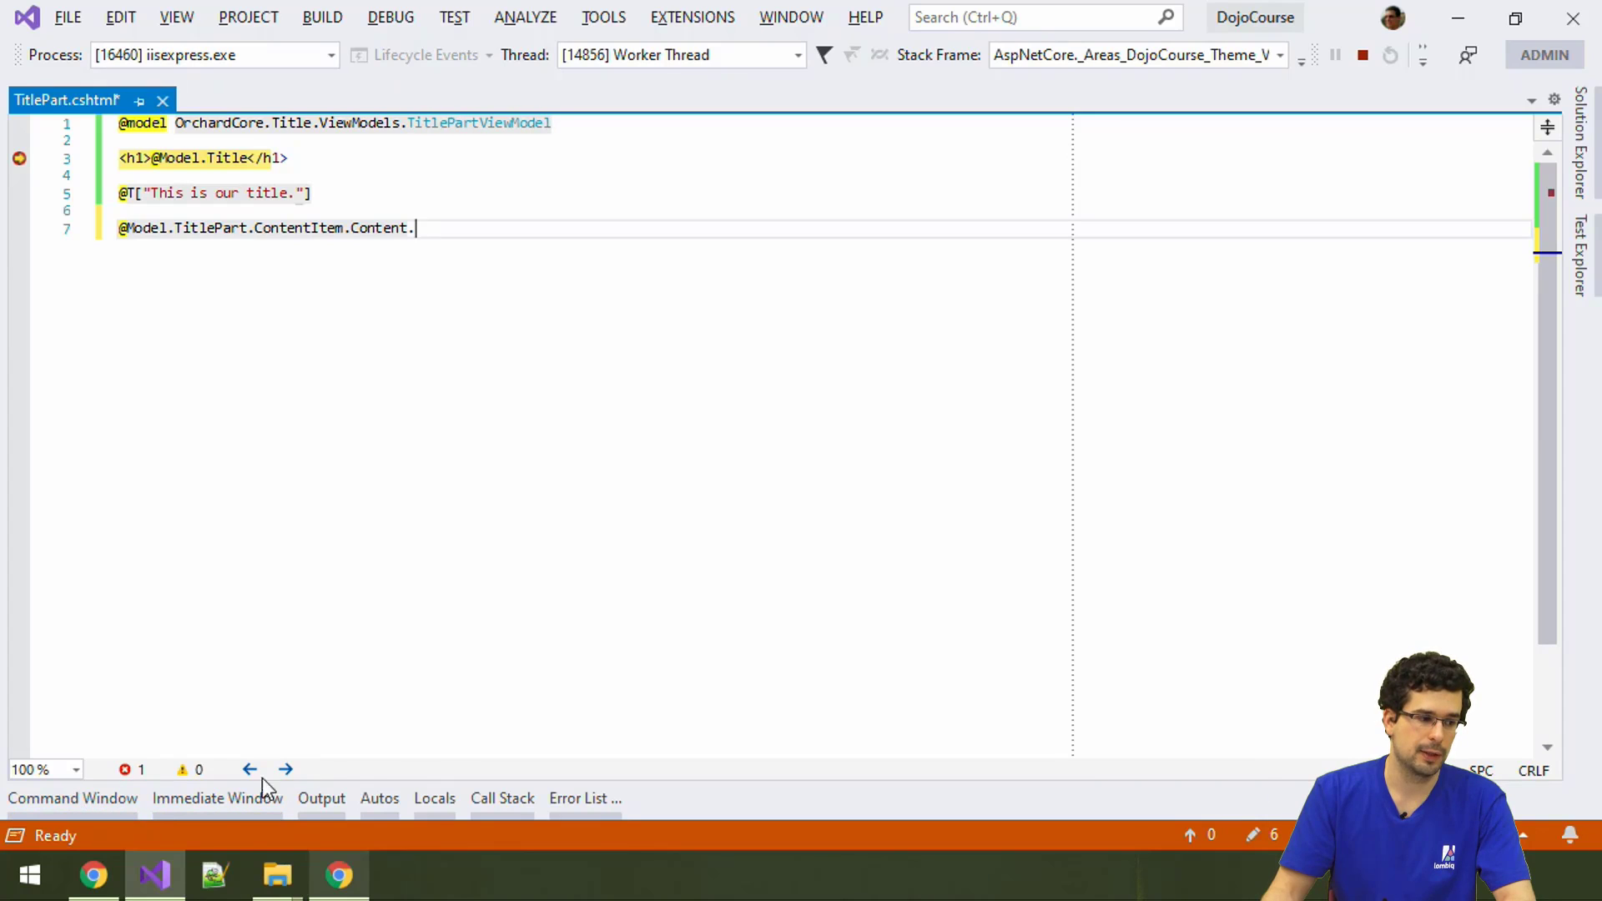
- Check Content in Locals, finish the line with HtmlBodyPart.Html, and stop debugging
{"action": "left_click", "coordinate": [429, 795]}
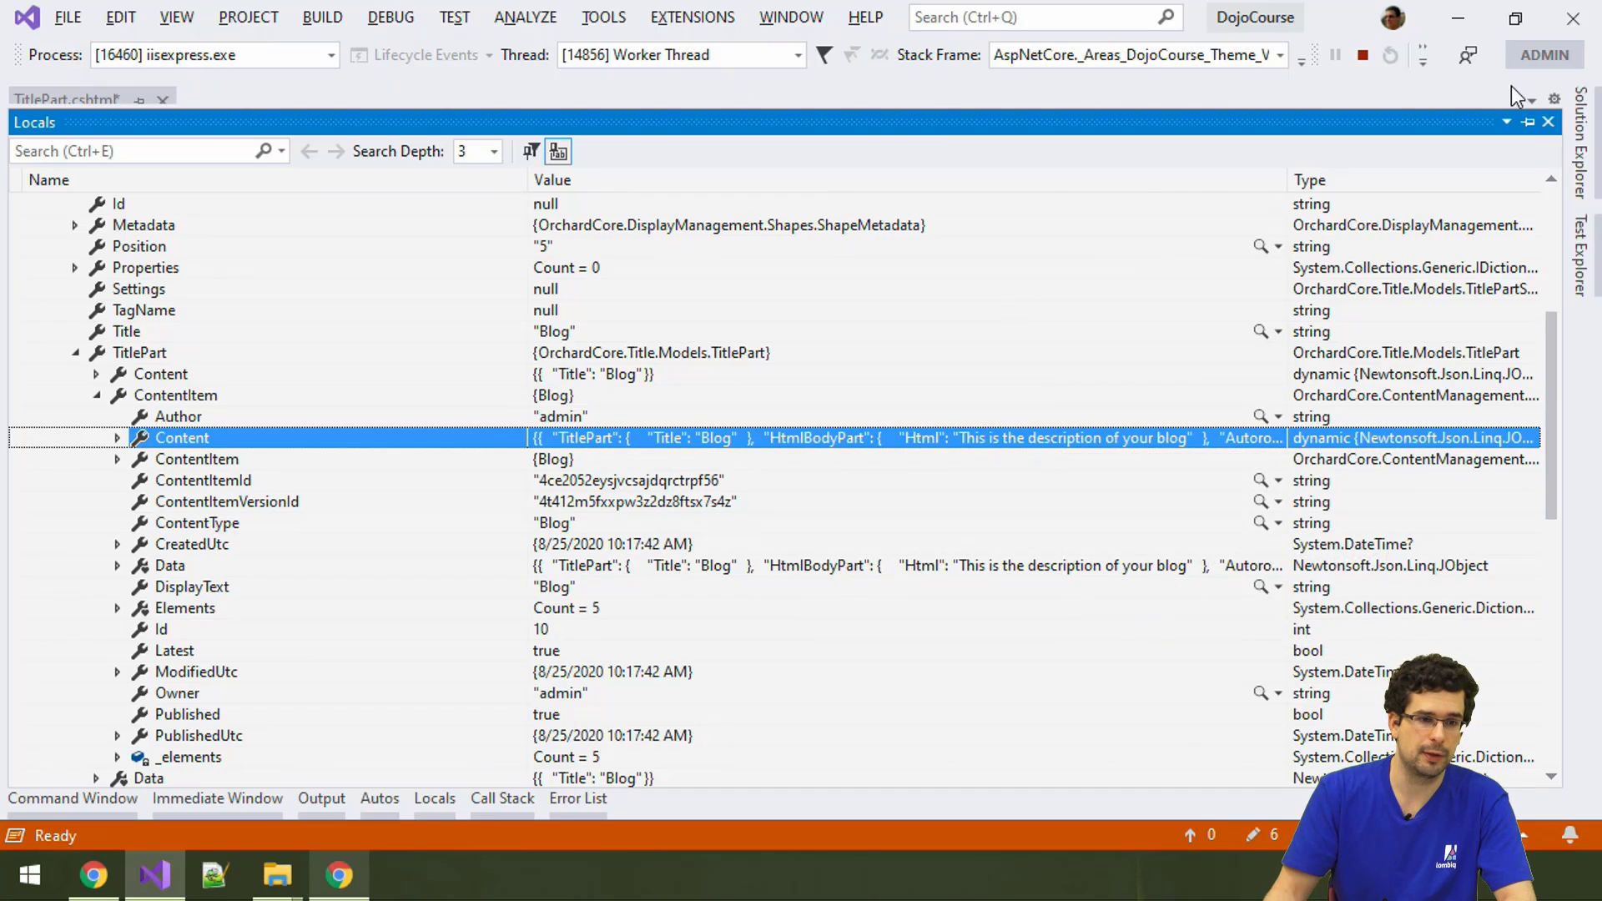
{"action": "left_click", "coordinate": [549, 698]}
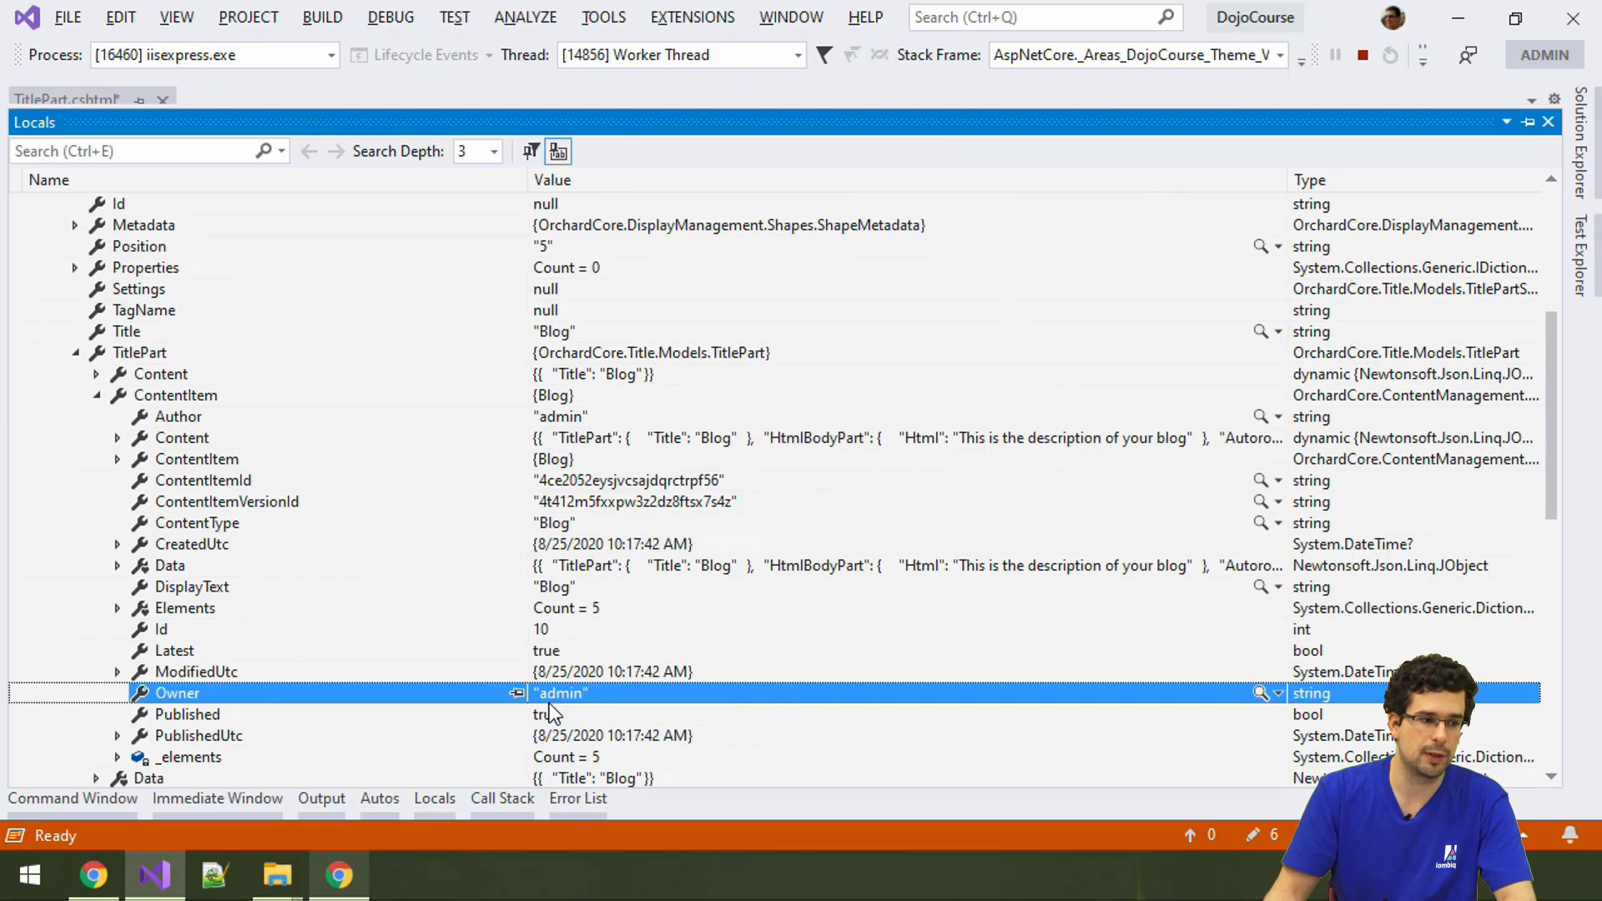
{"action": "left_click", "coordinate": [641, 439]}
{"action": "left_click", "coordinate": [631, 89]}
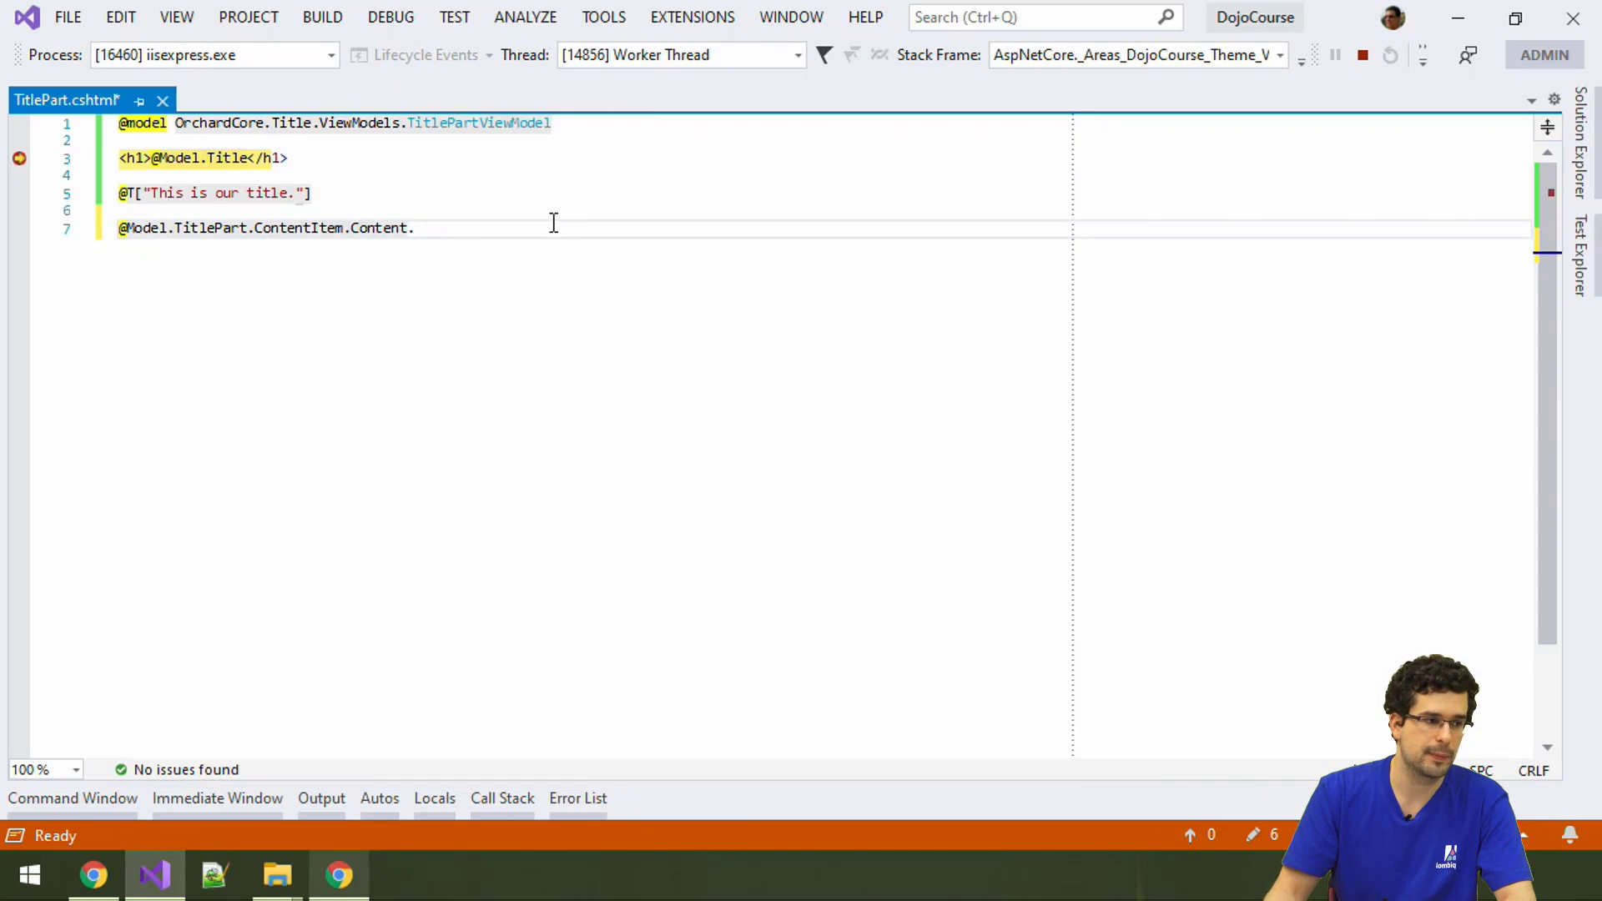
{"action": "type", "text": "HtmlBod"}
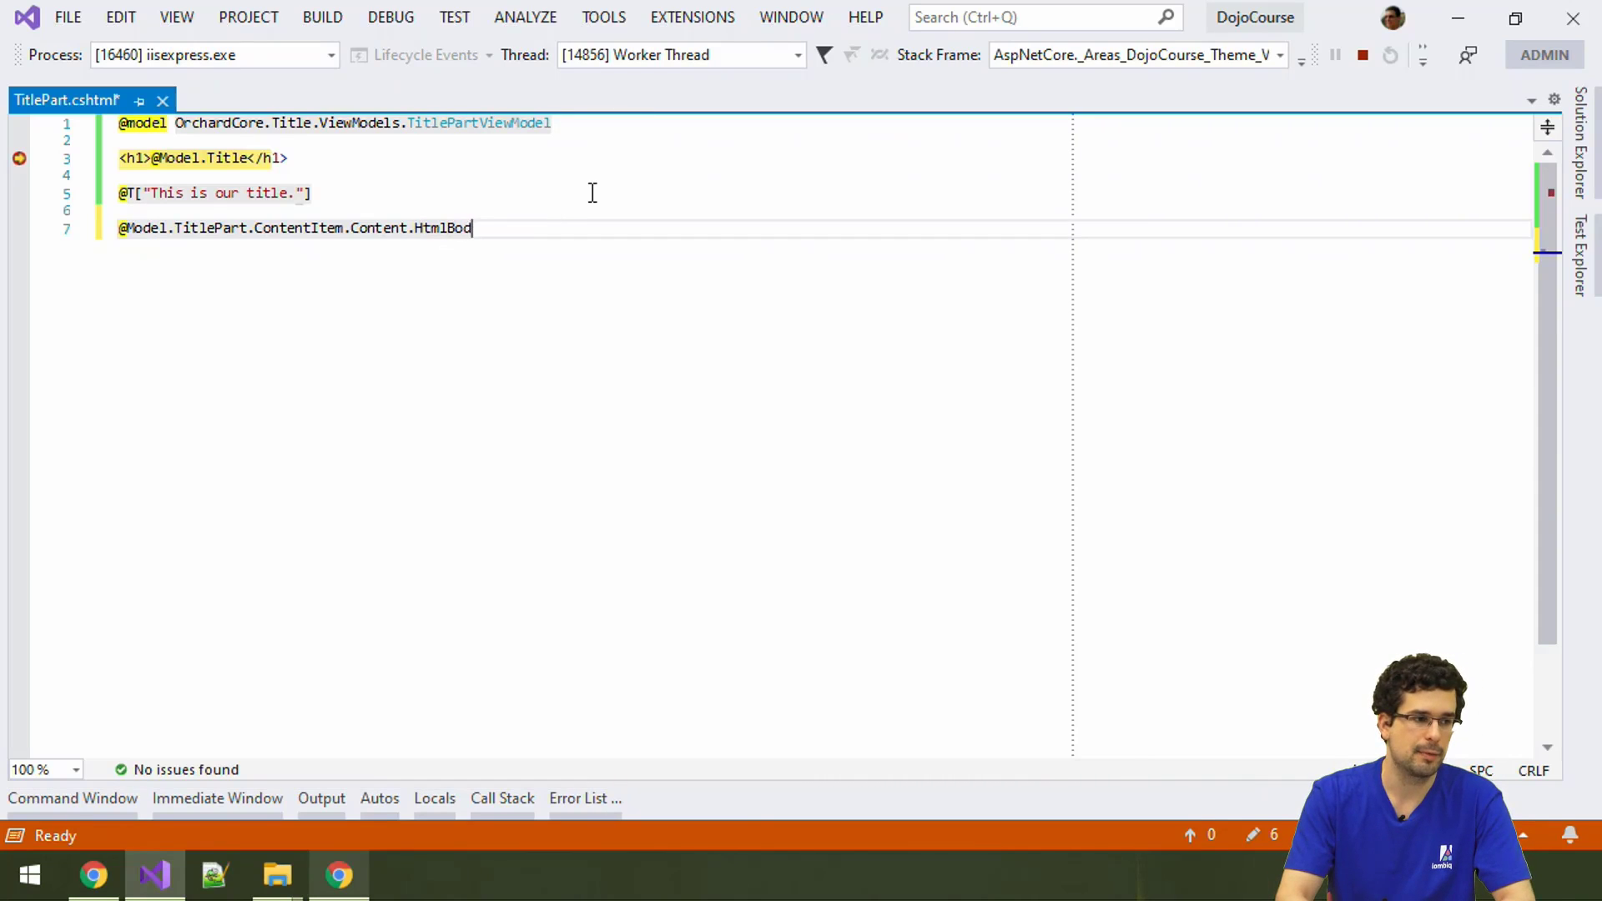
{"action": "type", "text": "ypart."}
{"action": "key", "text": "BackSpace"}
{"action": "key", "text": "BackSpace"}
{"action": "key", "text": "BackSpace"}
{"action": "key", "text": "BackSpace"}
{"action": "key", "text": "BackSpace"}
{"action": "type", "text": "Part.Html"}
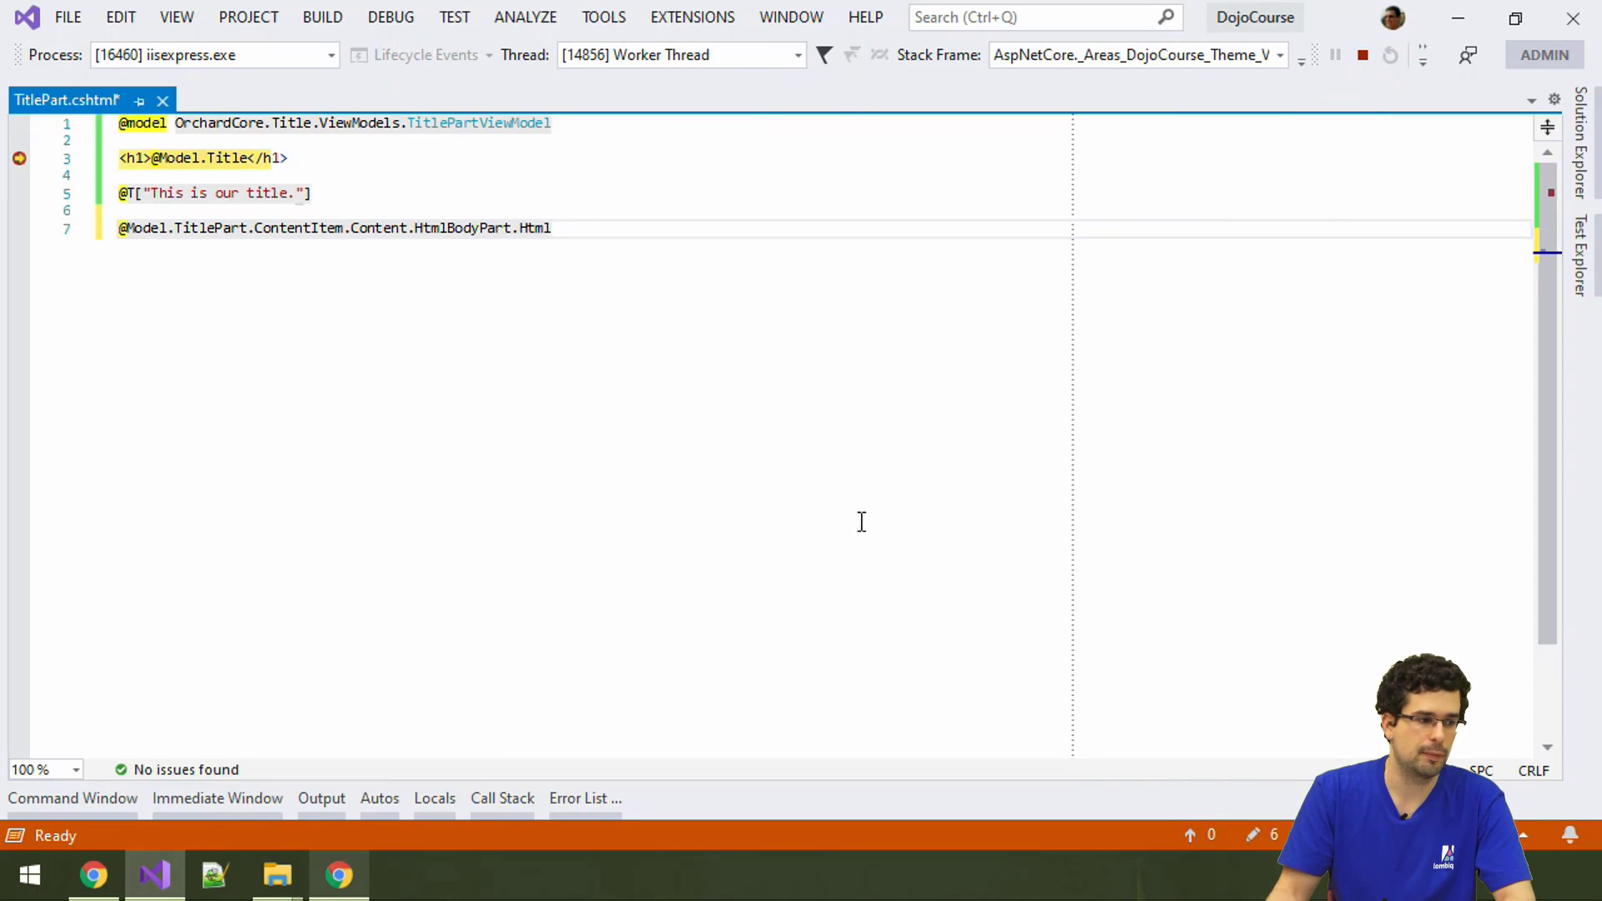
{"action": "left_click", "coordinate": [432, 797]}
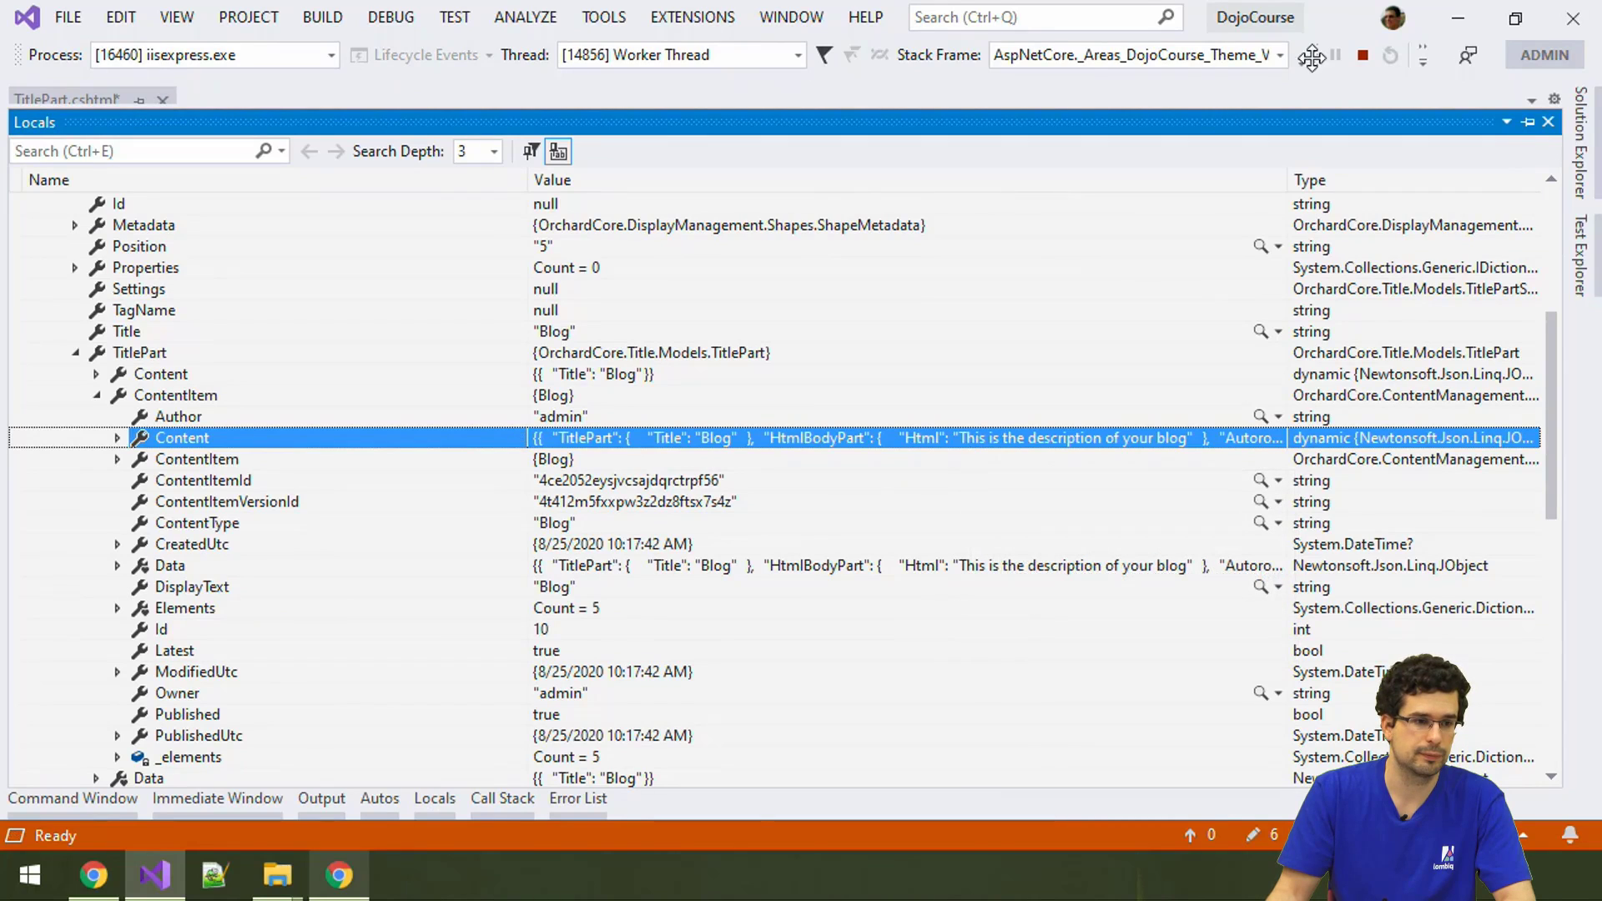
{"action": "left_click", "coordinate": [1365, 55]}
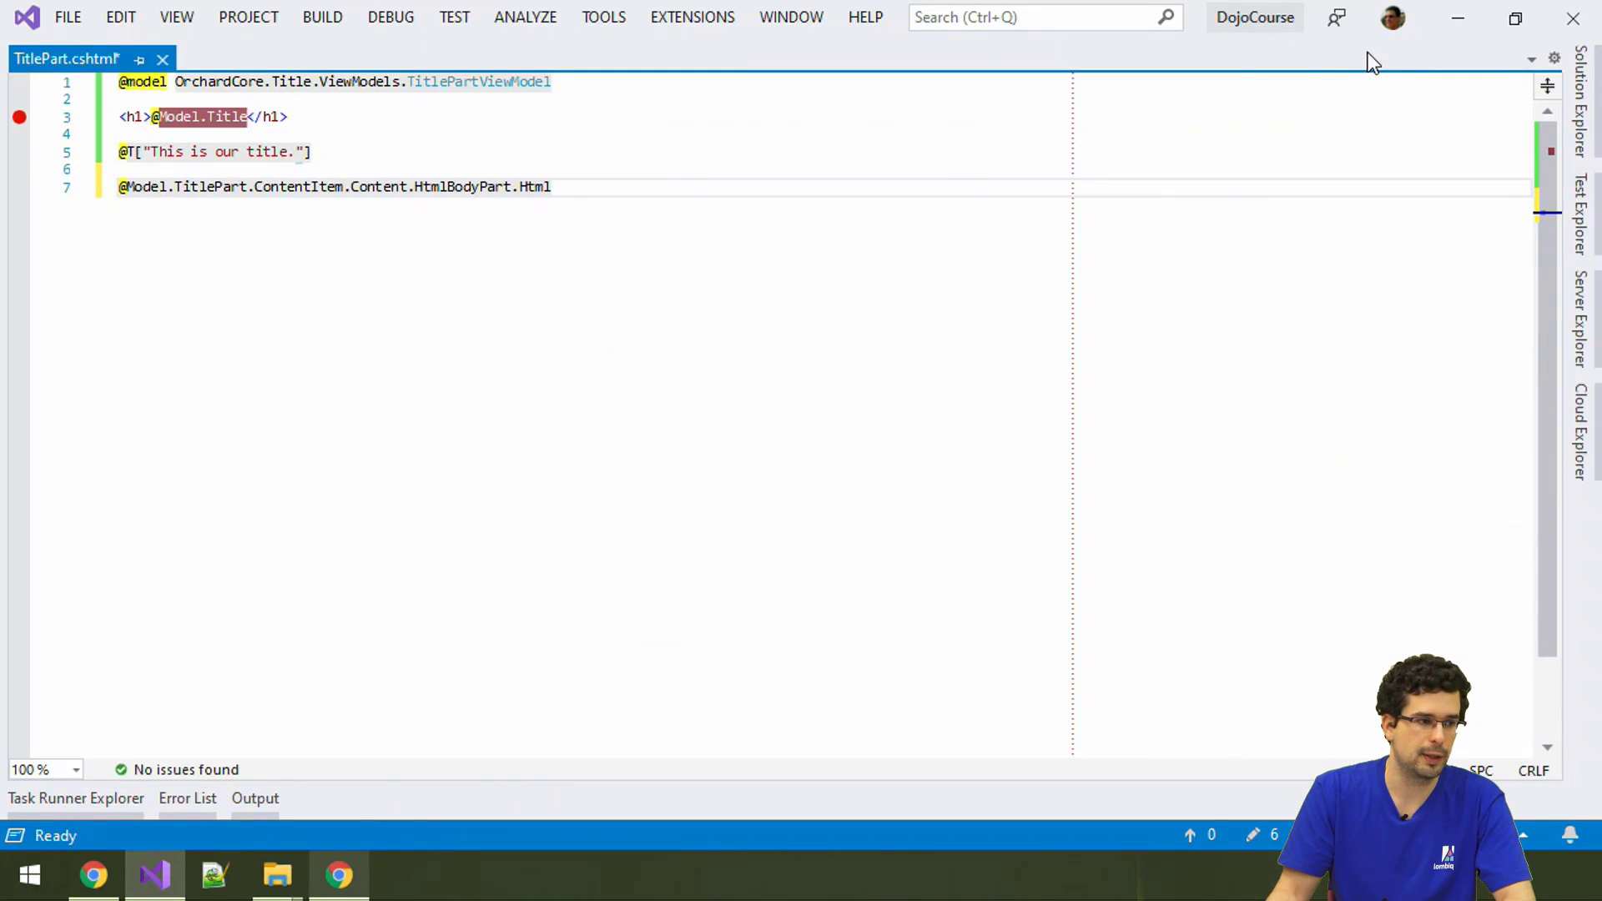
- Remove the line 3 breakpoint and reload the Dojo Course blog in Chrome
{"action": "left_click", "coordinate": [19, 117]}
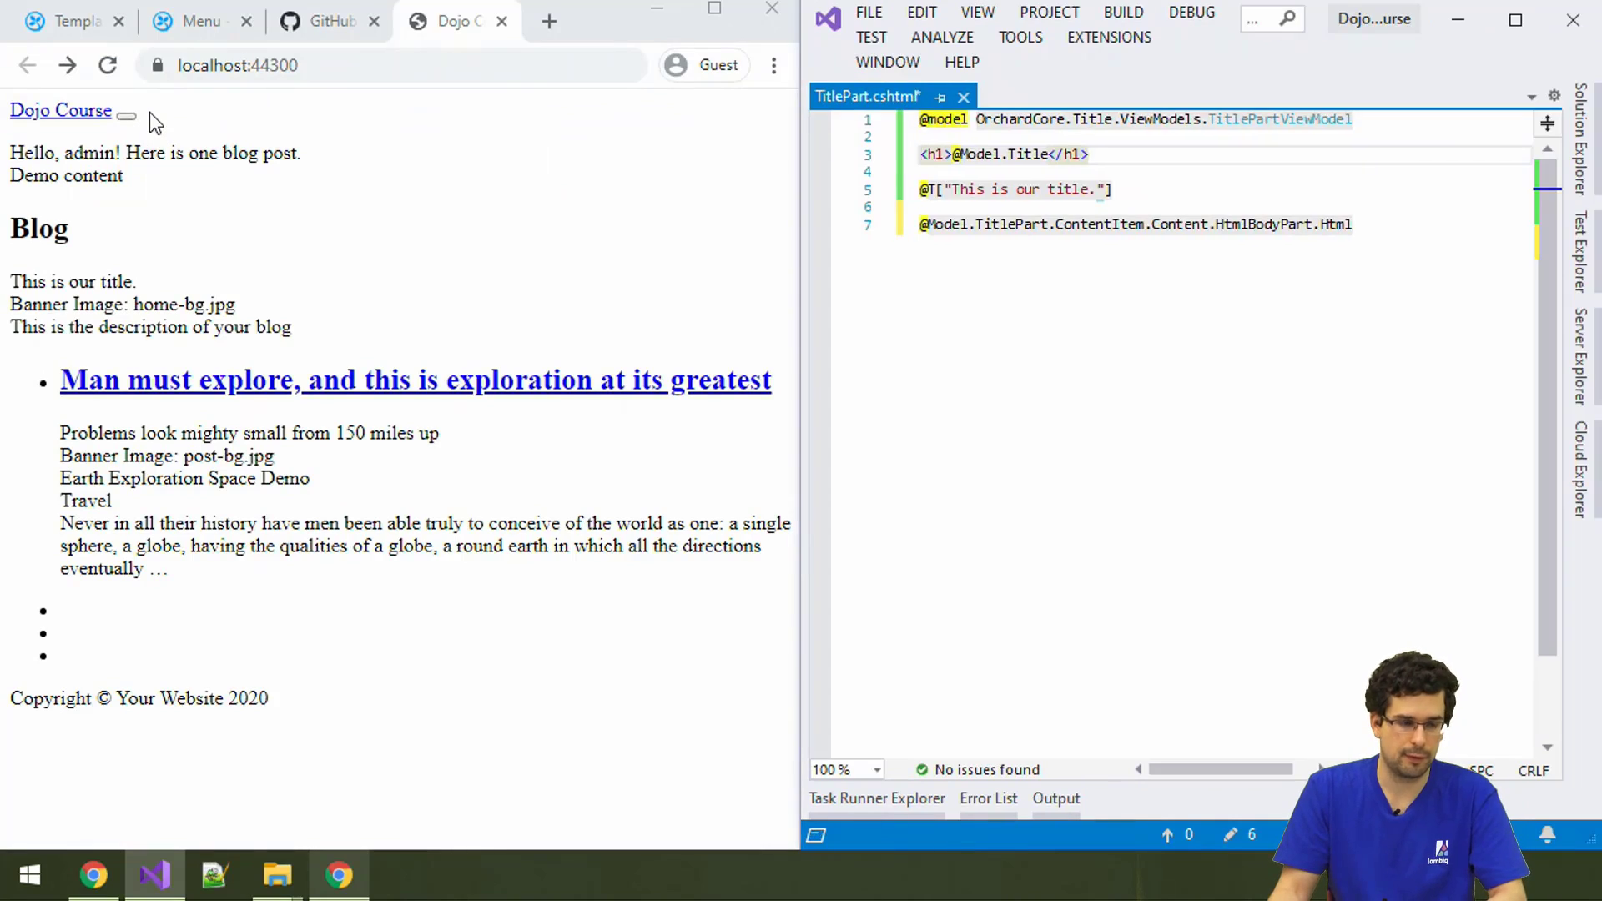
{"action": "left_click", "coordinate": [367, 239]}
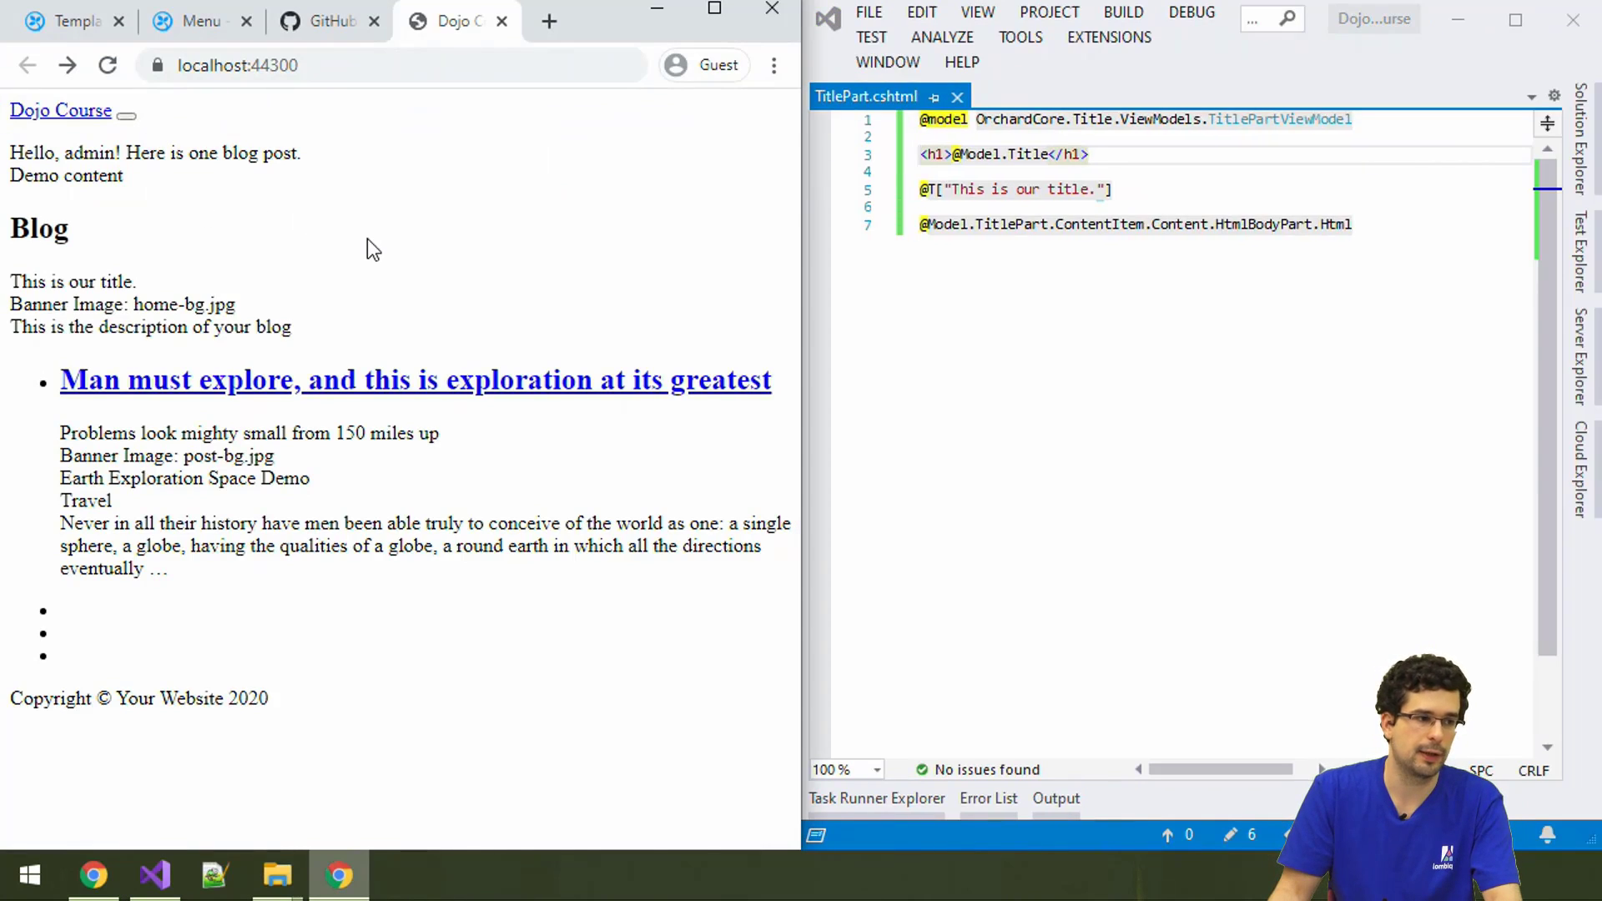
{"action": "key", "text": "F5"}
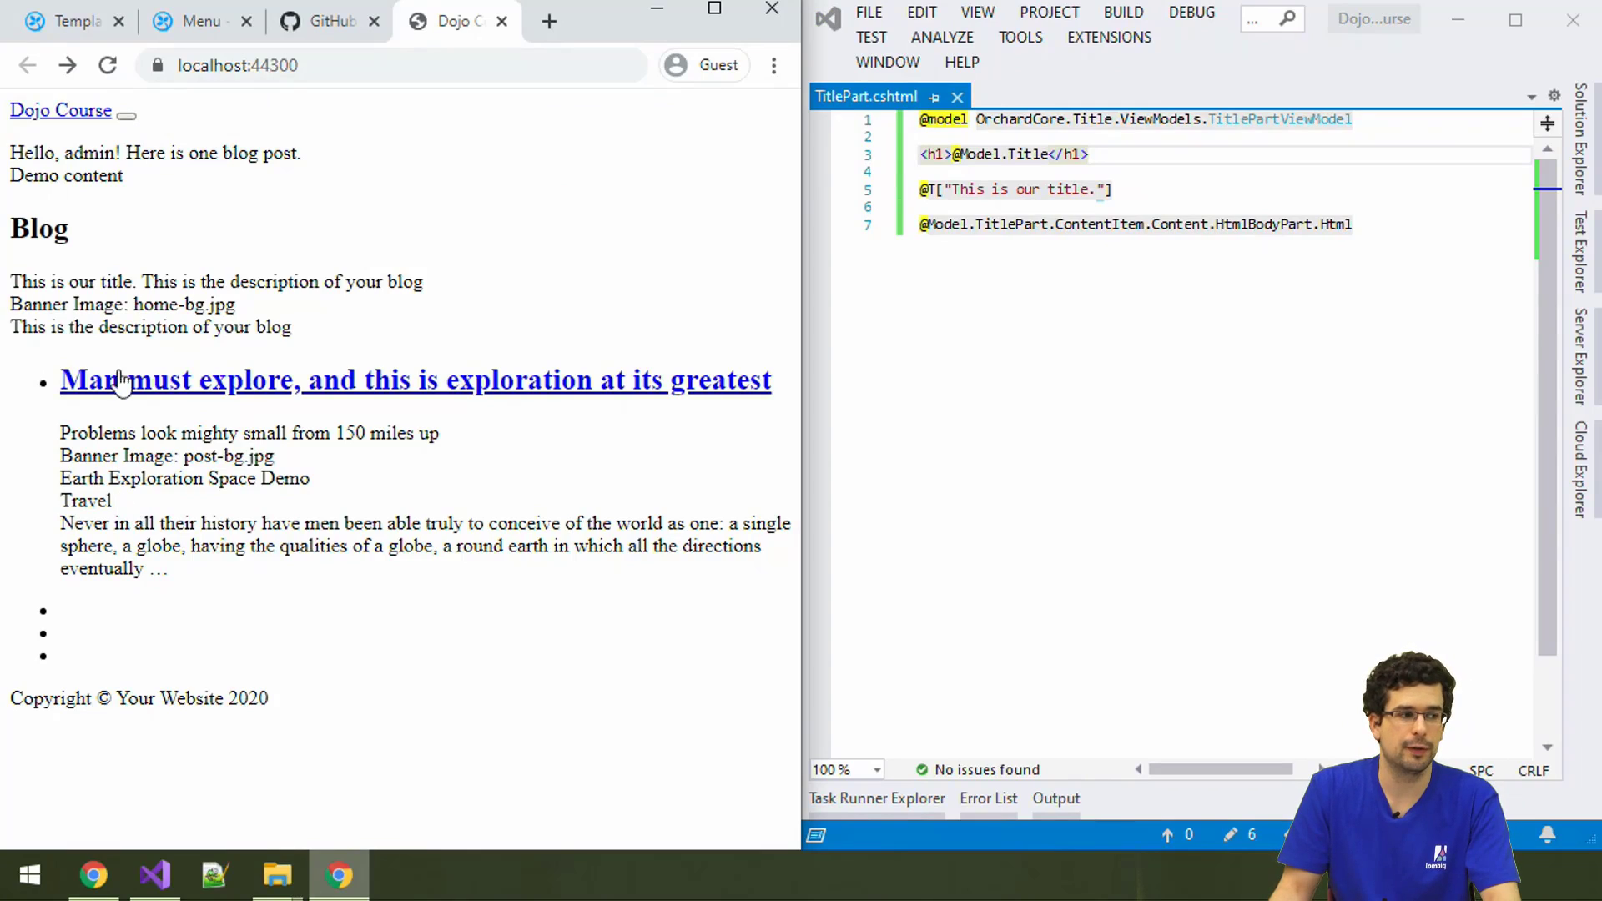
- Highlight the title line and the blog description line, then maximize Chrome
{"action": "left_click_drag", "start_coordinate": [9, 282], "coordinate": [457, 288]}
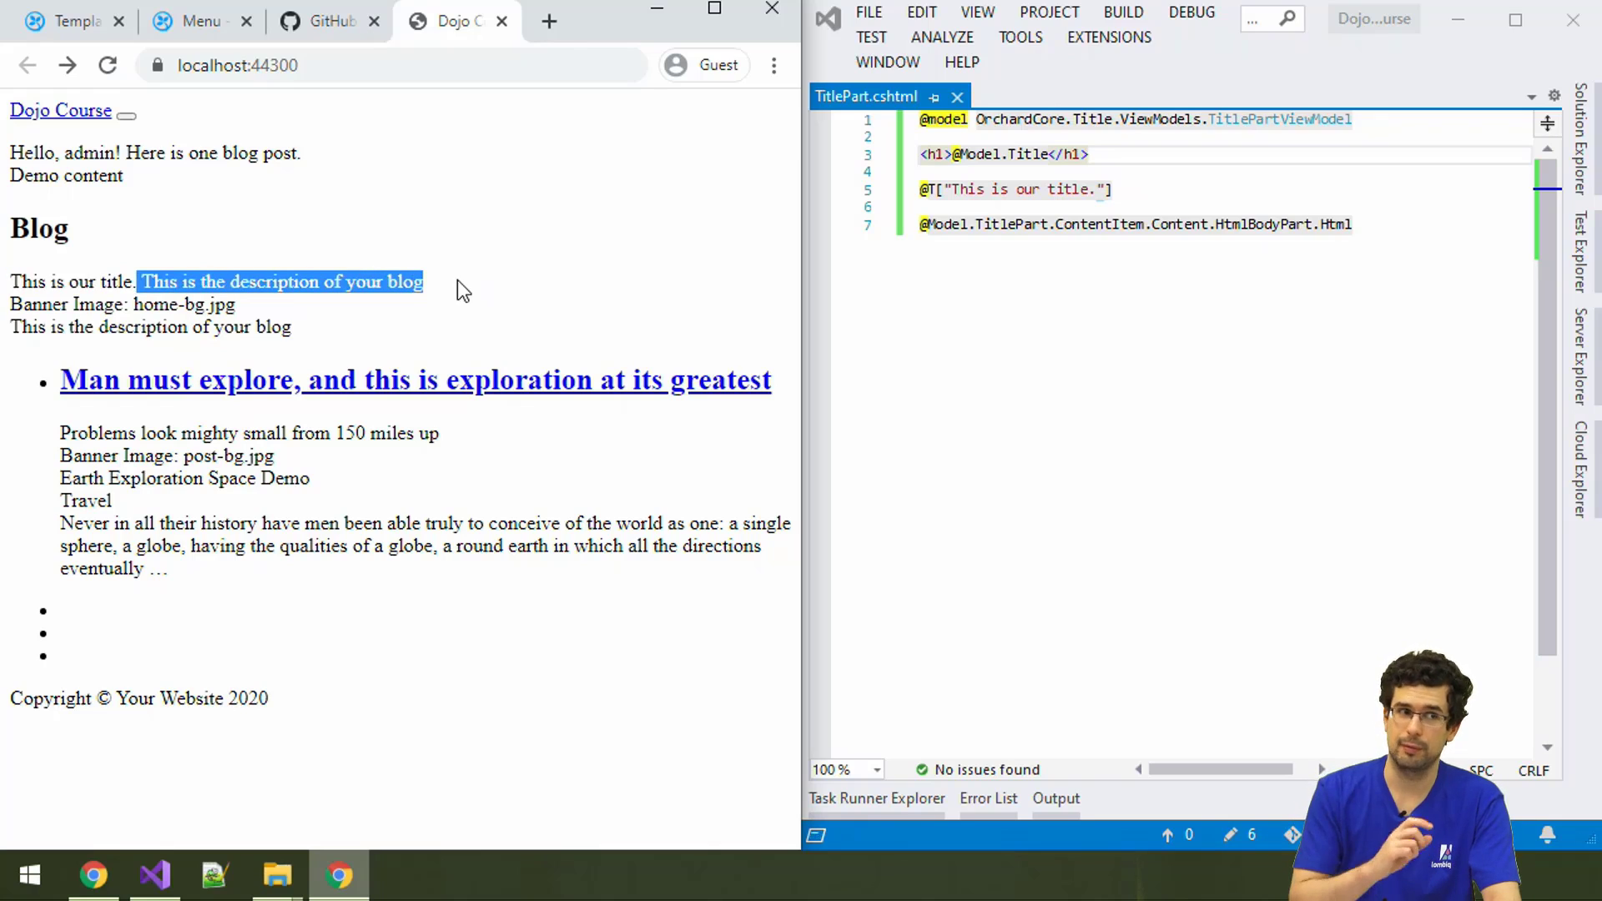
{"action": "left_click", "coordinate": [48, 240]}
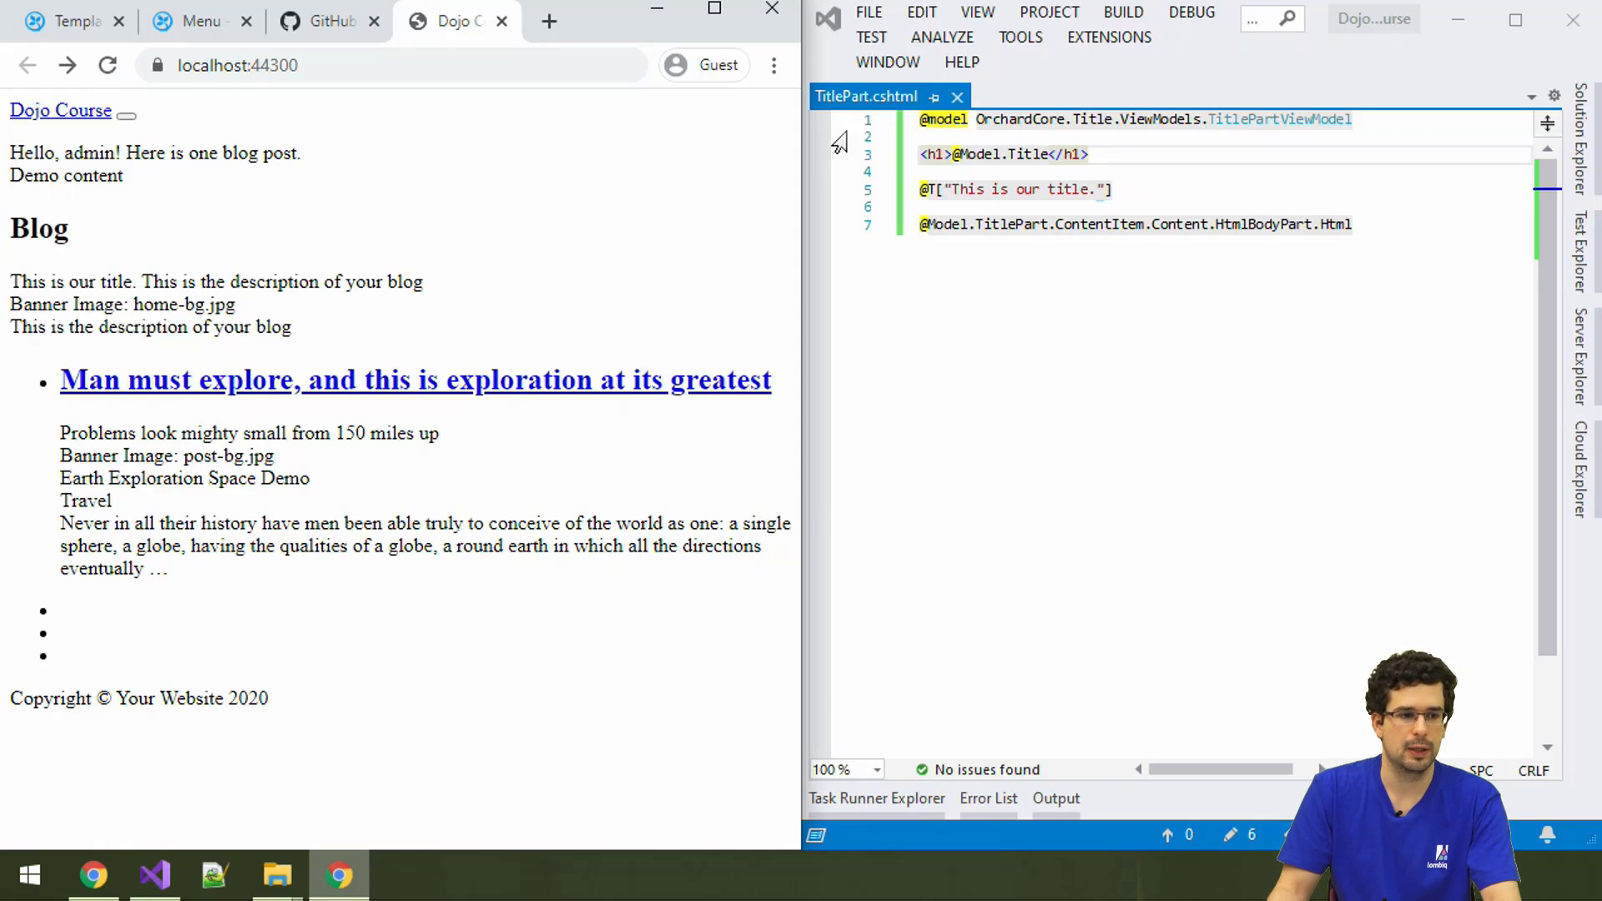
{"action": "triple_click", "coordinate": [60, 320]}
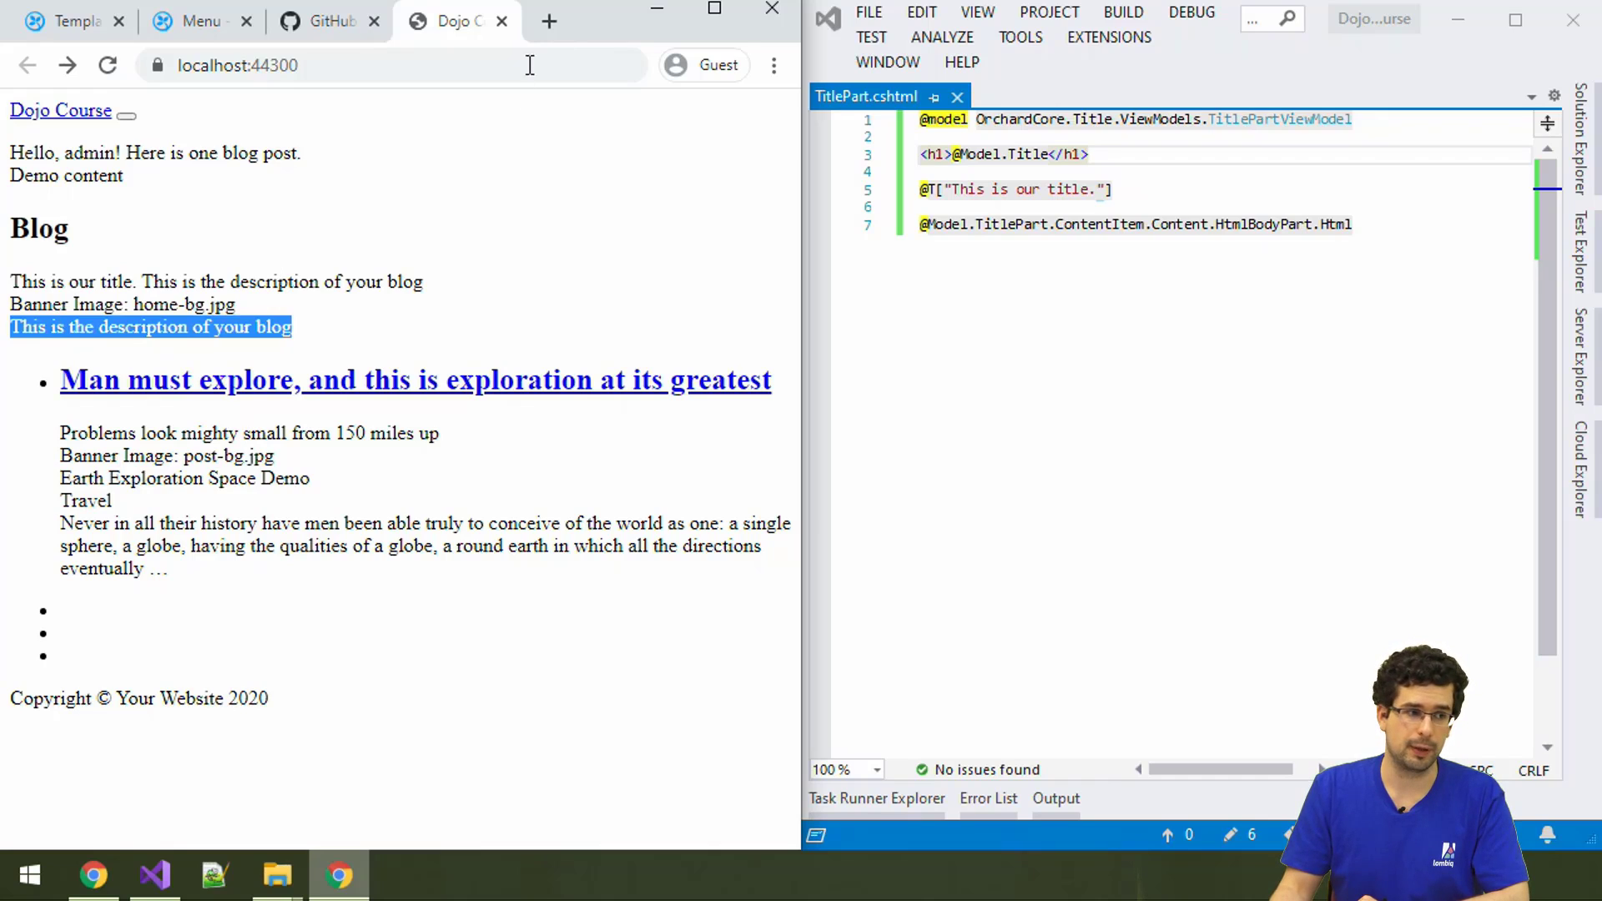
{"action": "left_click", "coordinate": [713, 8]}
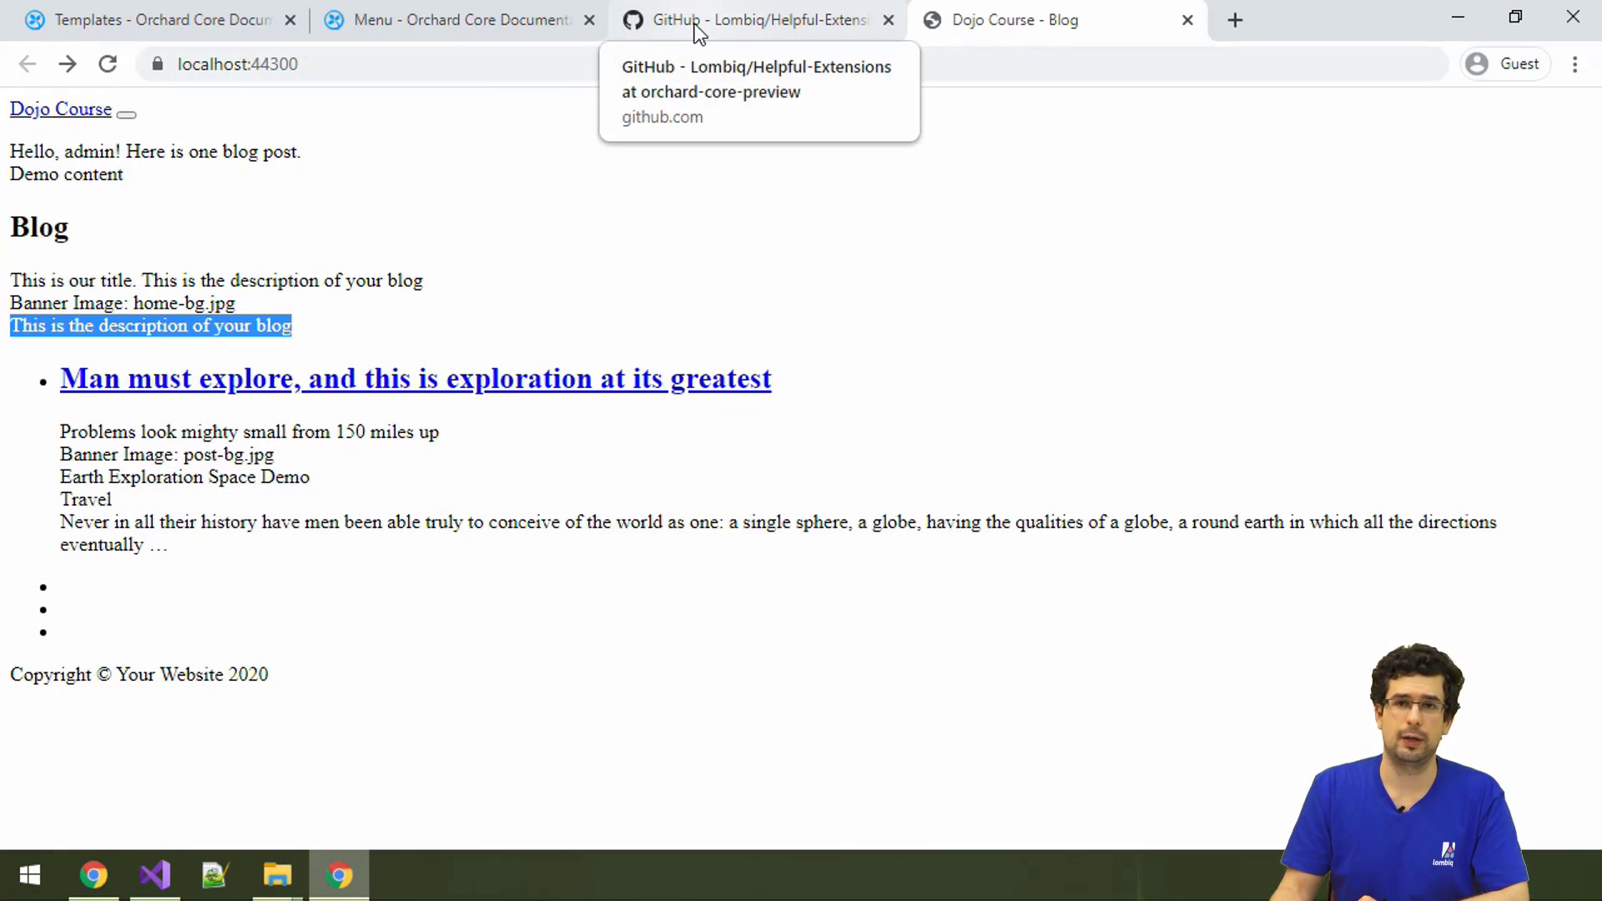
- Go from the Templates docs to the Menu docs and its Menu Alternates section
{"action": "left_click", "coordinate": [164, 25]}
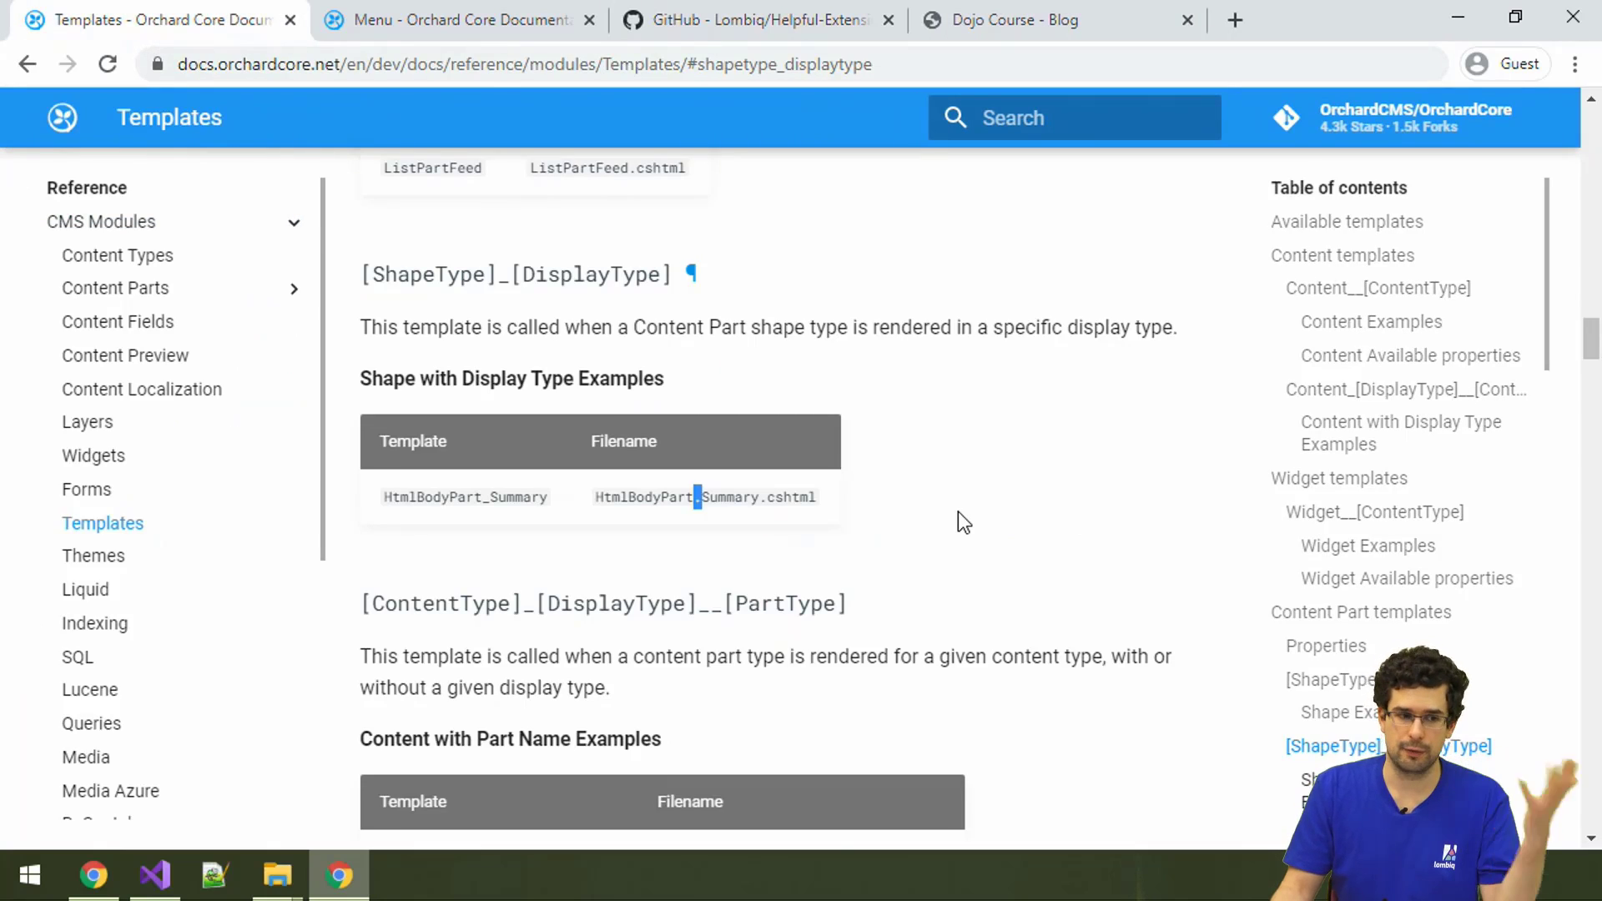
{"action": "scroll", "coordinate": [957, 512], "scroll_direction": "up", "scroll_amount": 2}
{"action": "scroll", "coordinate": [958, 512], "scroll_direction": "up", "scroll_amount": 8}
{"action": "scroll", "coordinate": [958, 512], "scroll_direction": "up", "scroll_amount": 5}
{"action": "scroll", "coordinate": [957, 512], "scroll_direction": "up", "scroll_amount": 10}
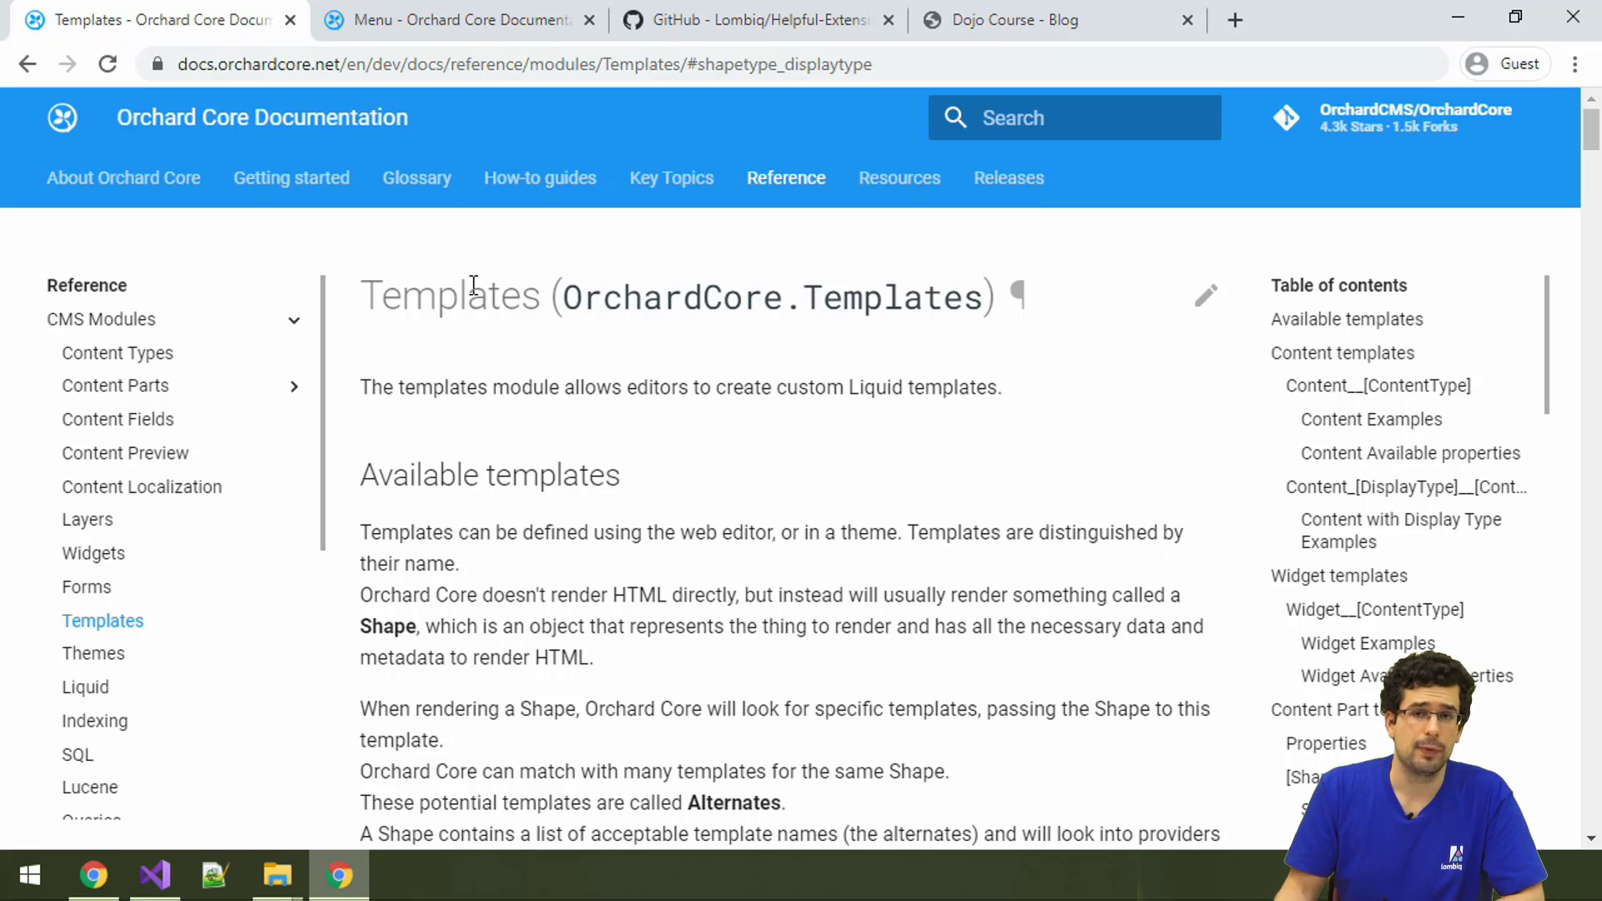
{"action": "left_click", "coordinate": [429, 21]}
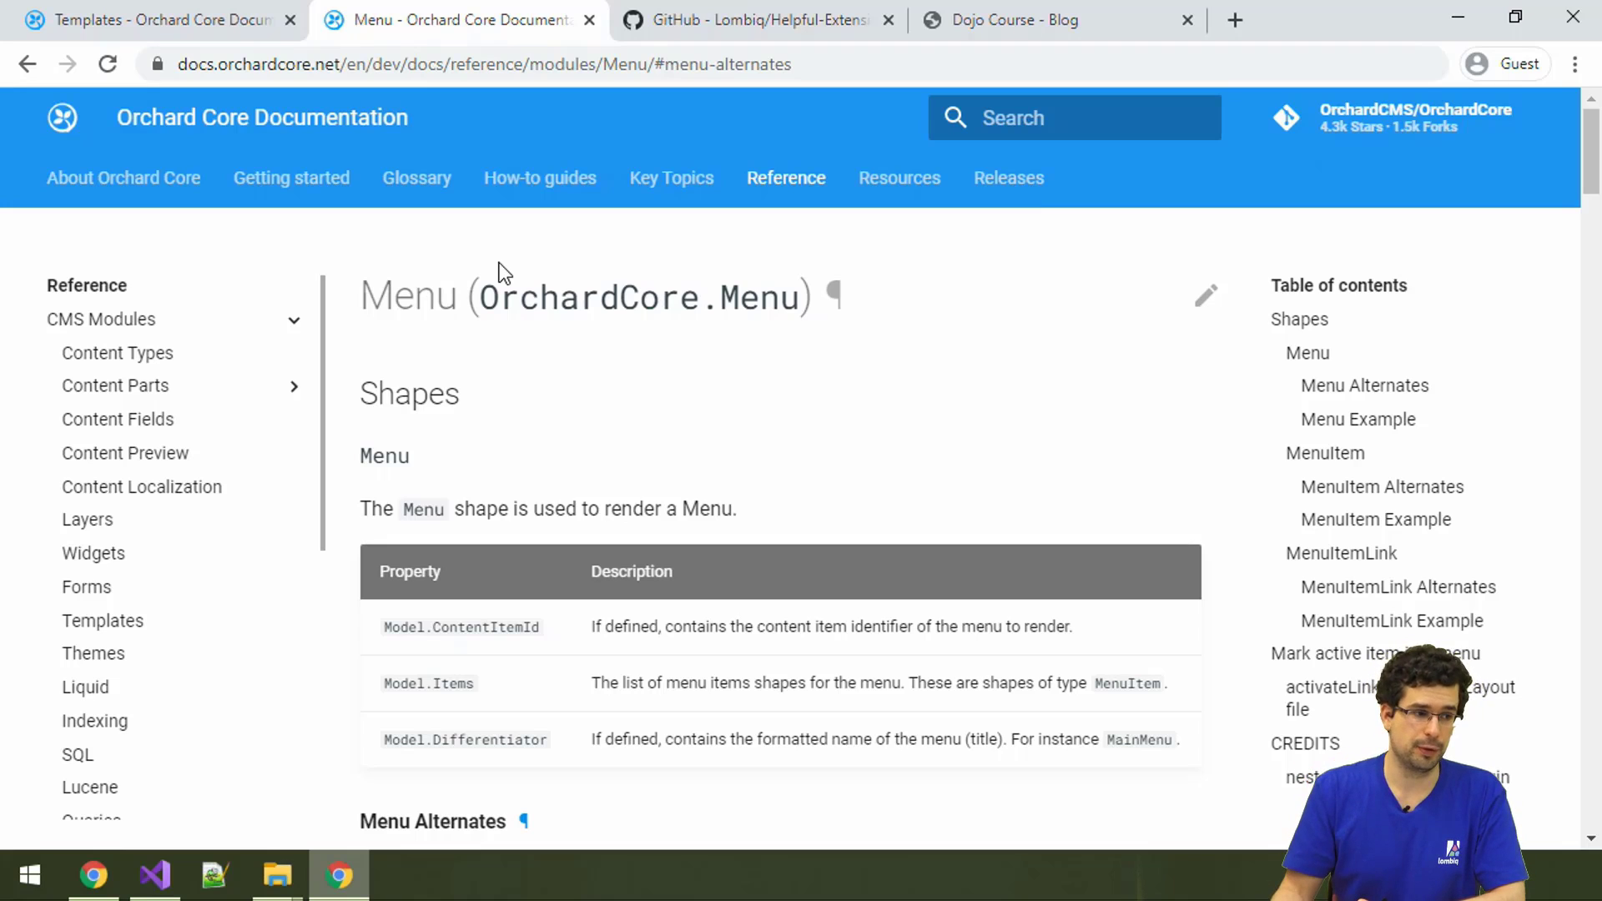
{"action": "scroll", "coordinate": [564, 280], "scroll_direction": "down", "scroll_amount": 2}
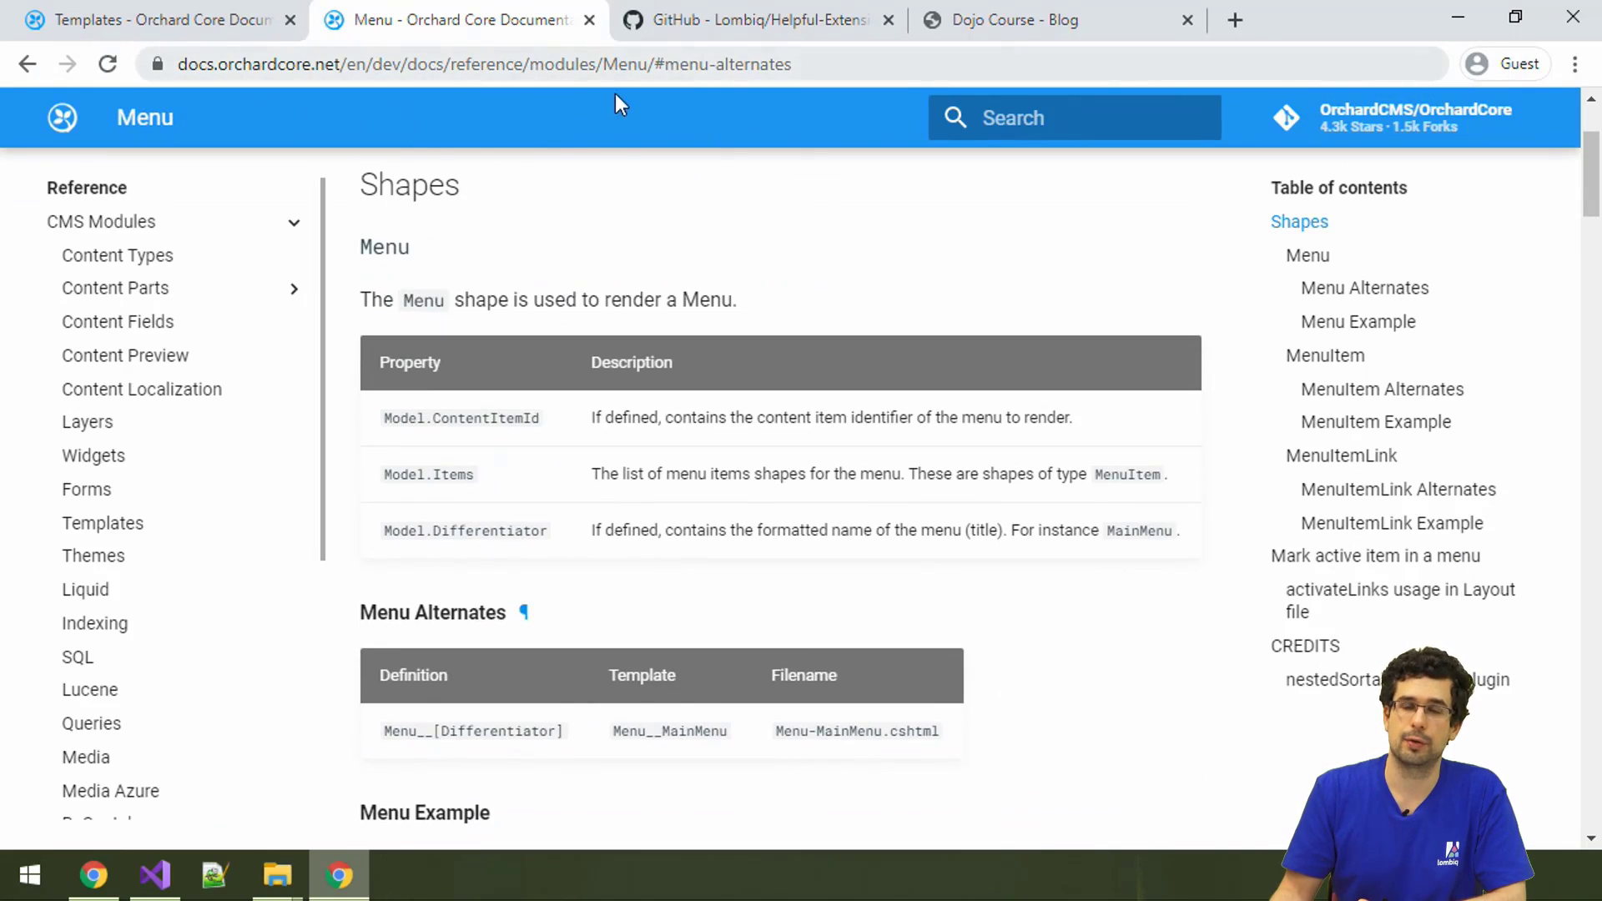
{"action": "scroll", "coordinate": [555, 297], "scroll_direction": "up", "scroll_amount": 2}
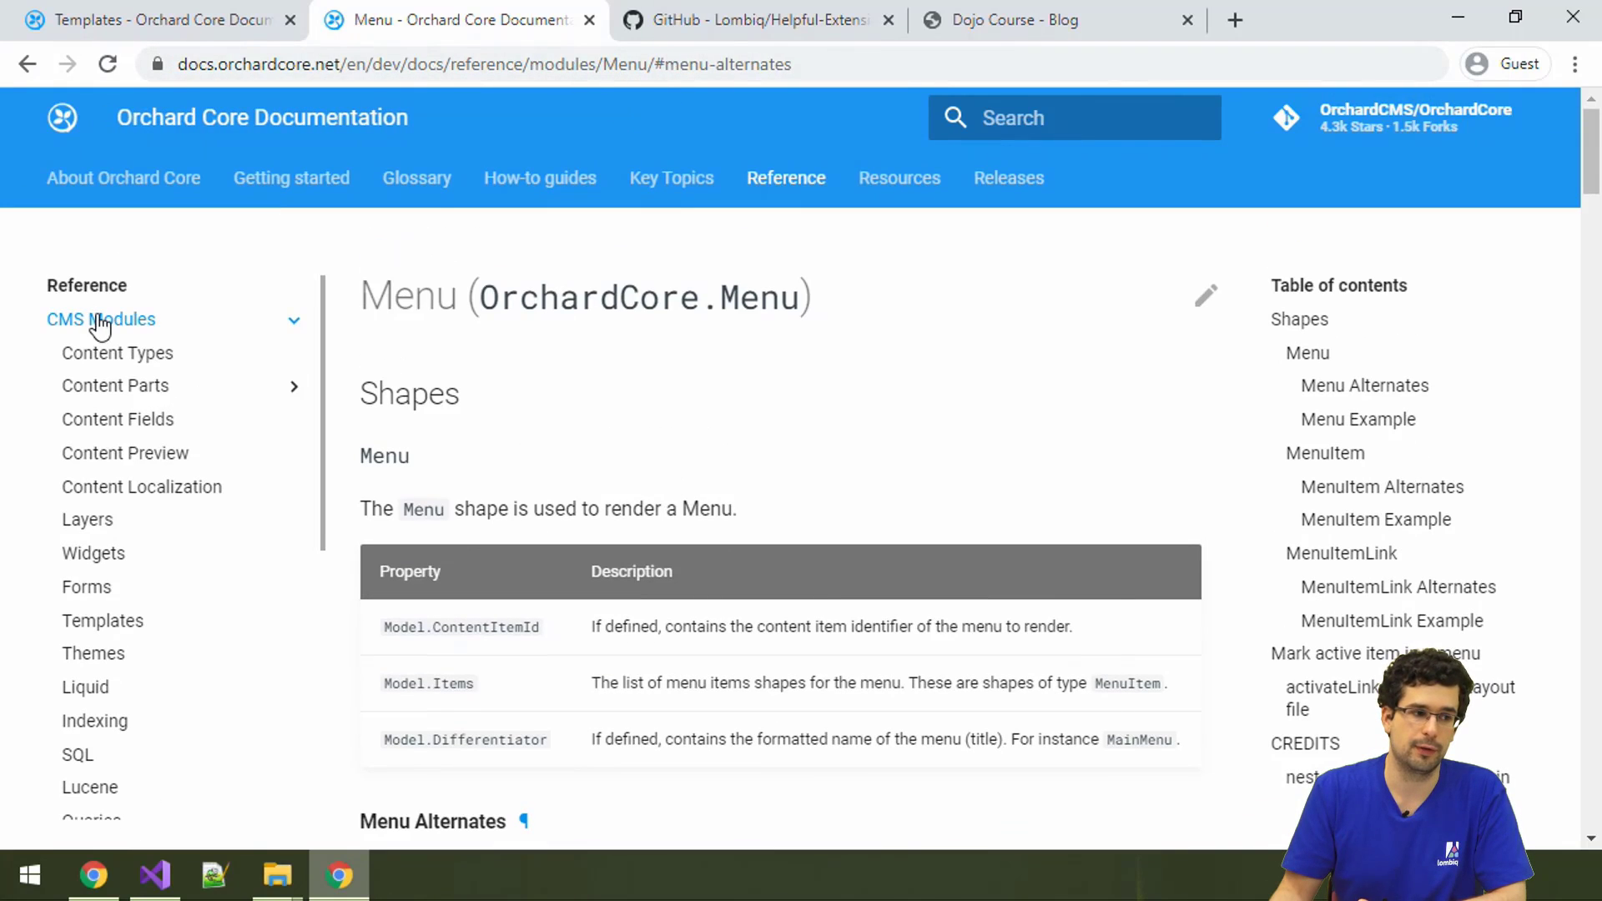
{"action": "scroll", "coordinate": [803, 410], "scroll_direction": "down", "scroll_amount": 2}
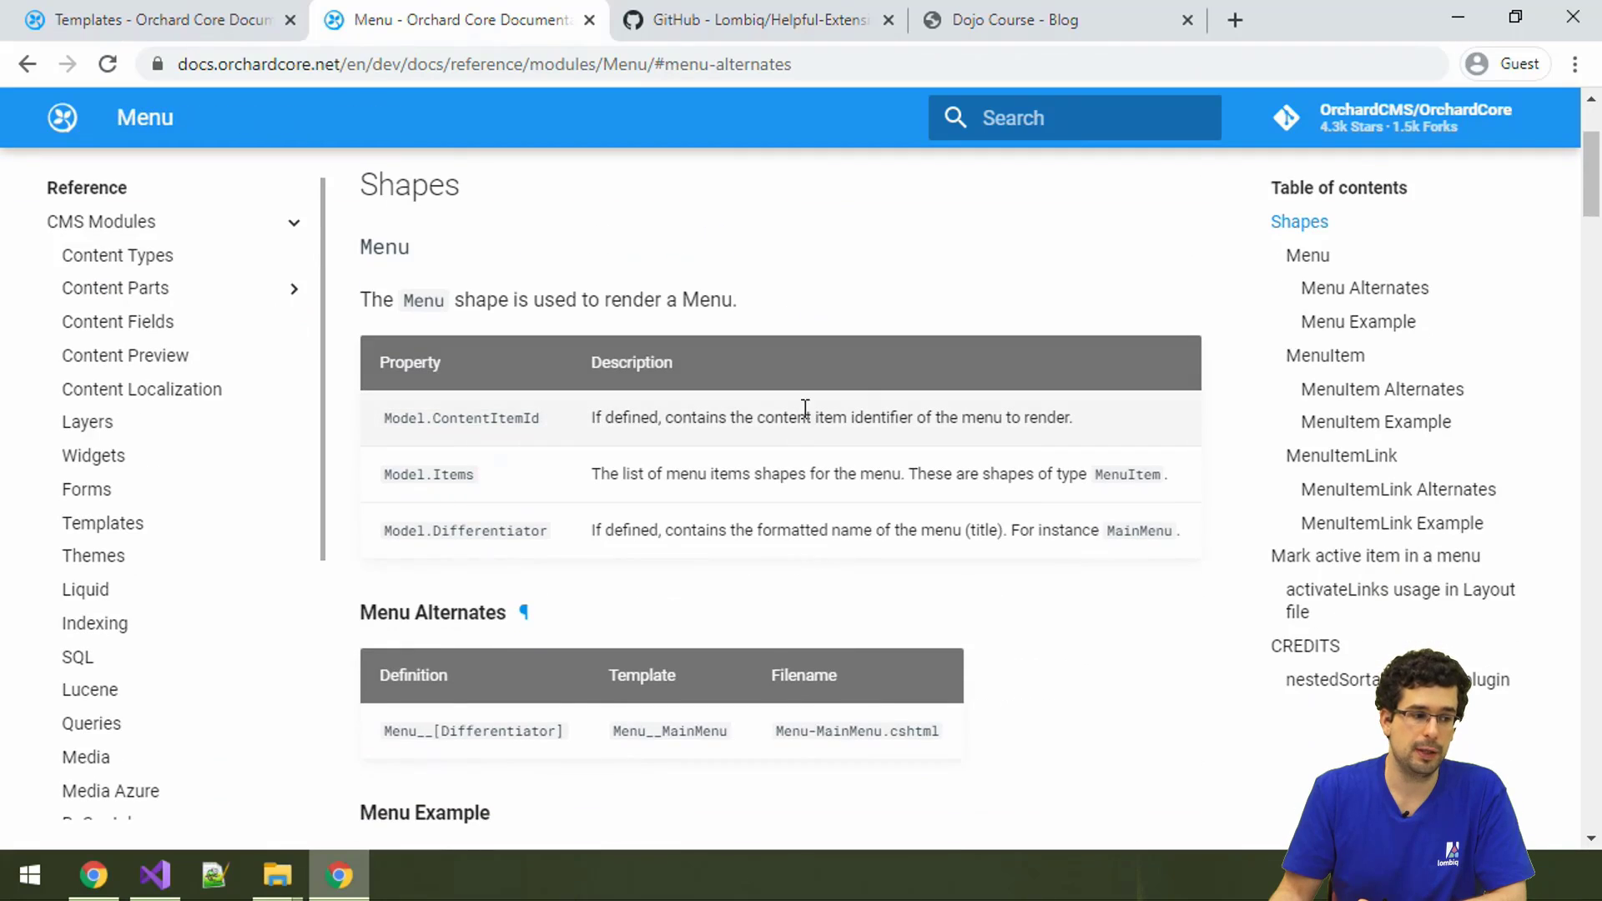
{"action": "scroll", "coordinate": [615, 466], "scroll_direction": "down", "scroll_amount": 2}
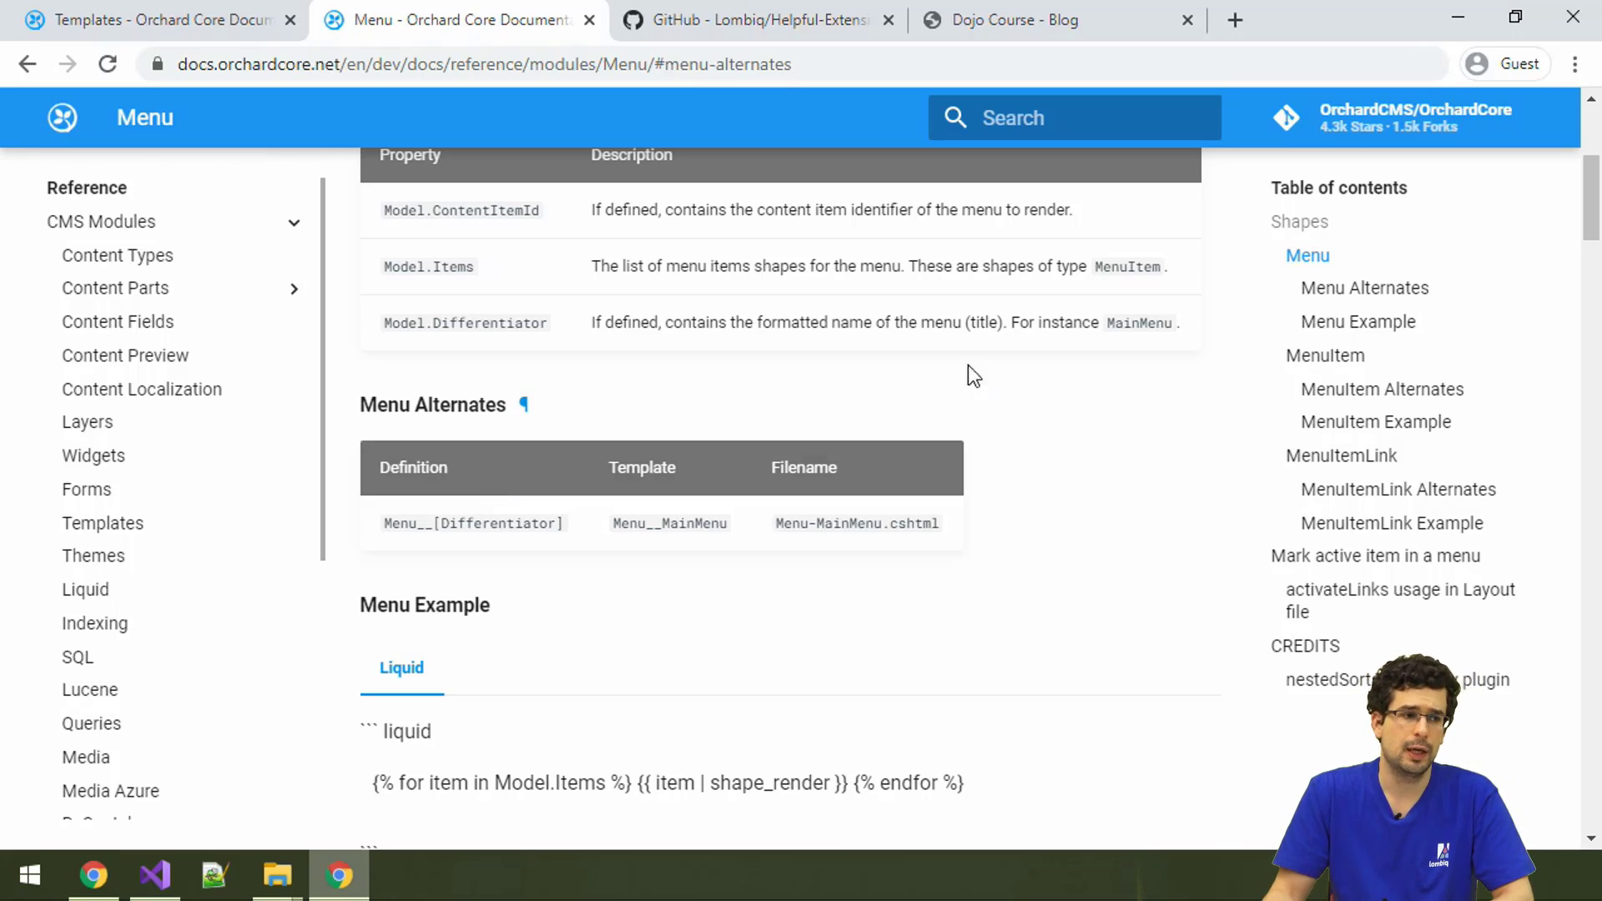
- Check the Helpful-Extensions branch list, then open the Shape Tracing YouTube demo in a new tab
{"action": "left_click", "coordinate": [763, 21]}
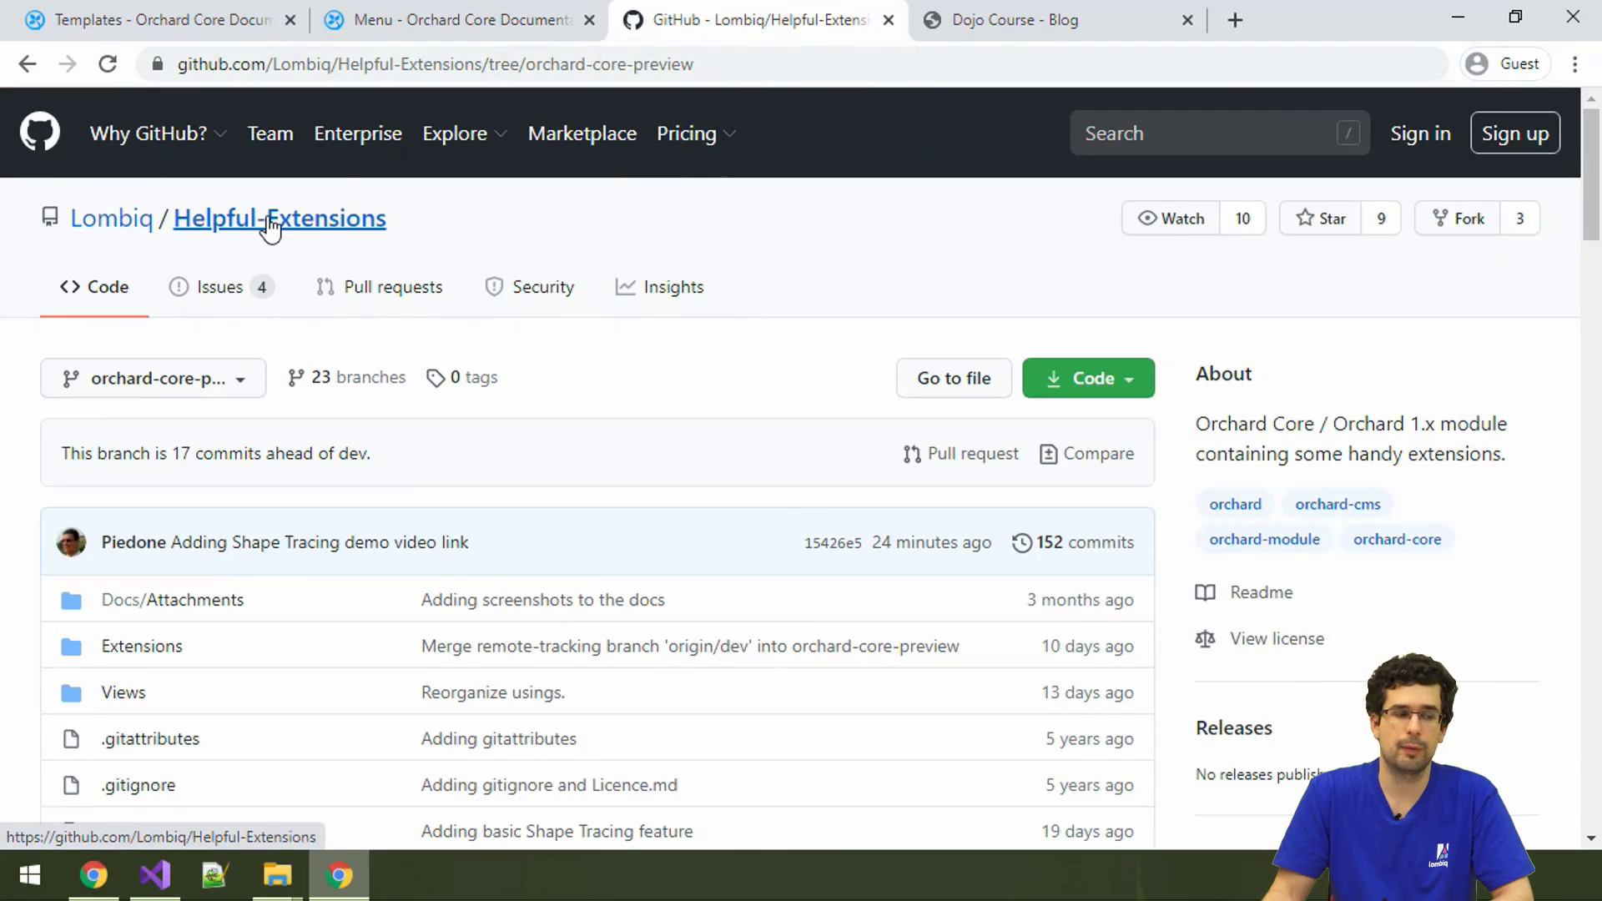
{"action": "scroll", "coordinate": [267, 225], "scroll_direction": "down", "scroll_amount": 3}
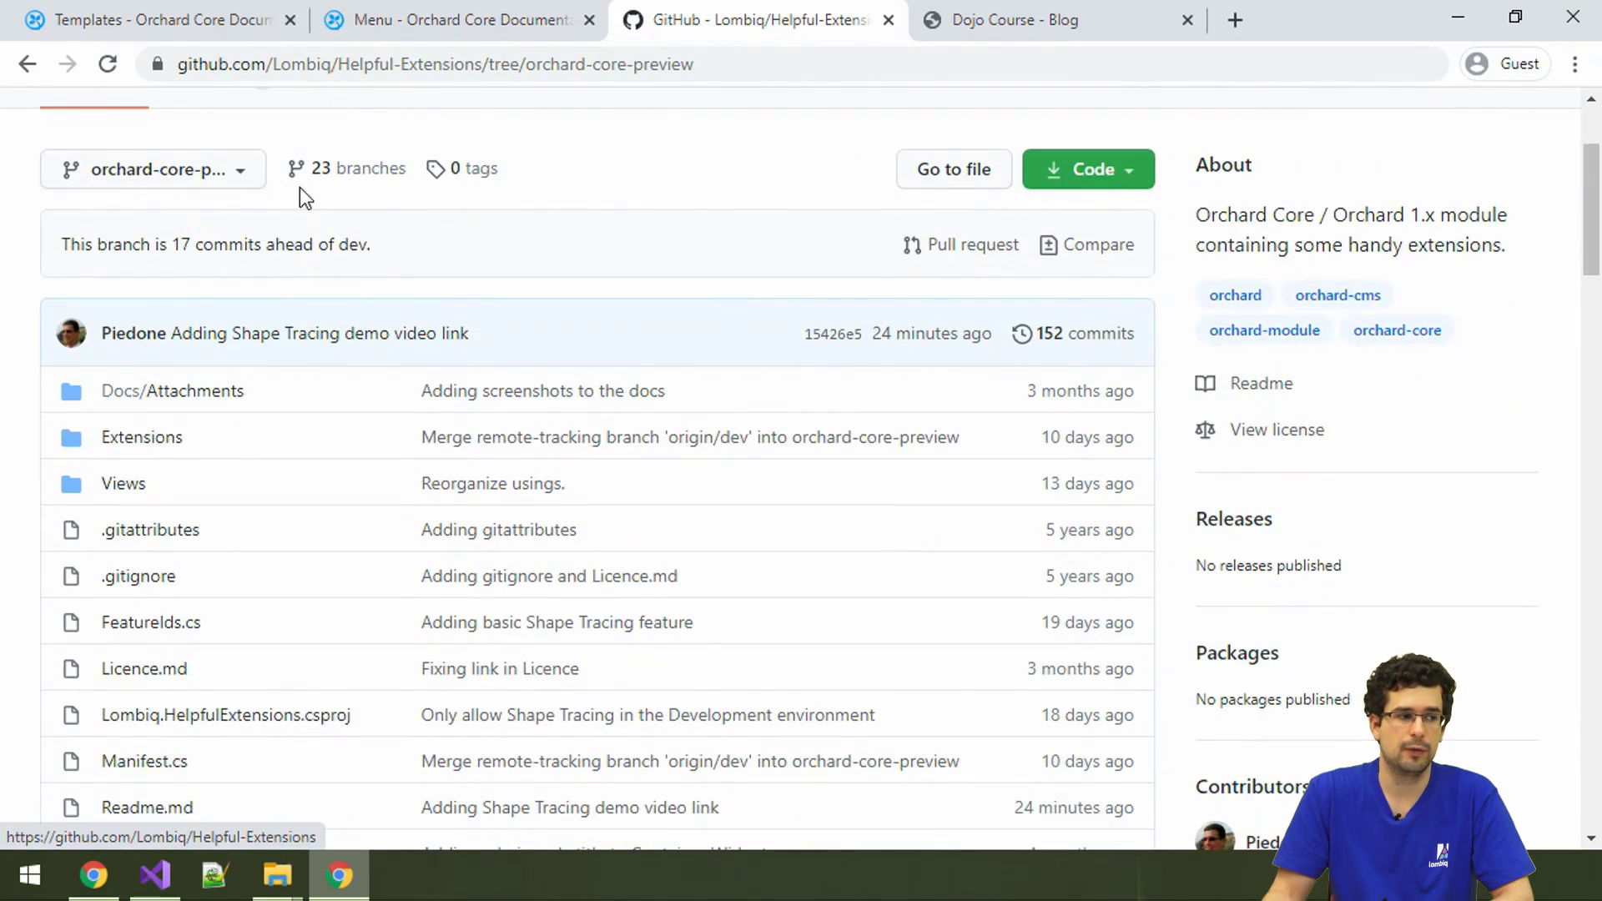
{"action": "left_click", "coordinate": [245, 170]}
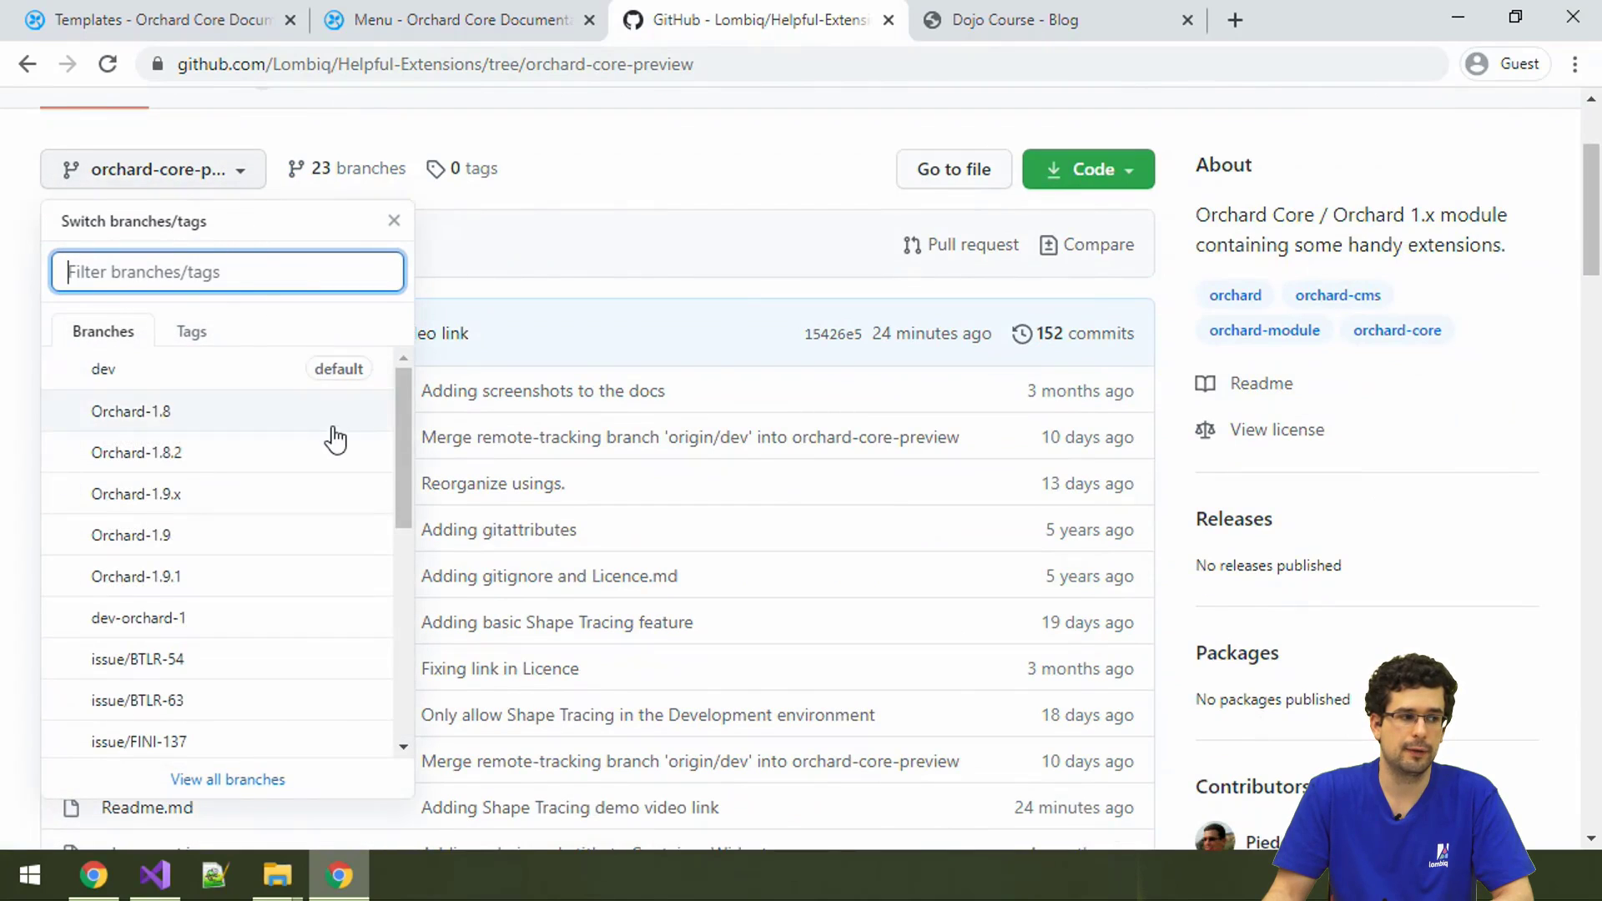
{"action": "scroll", "coordinate": [338, 444], "scroll_direction": "down", "scroll_amount": 4}
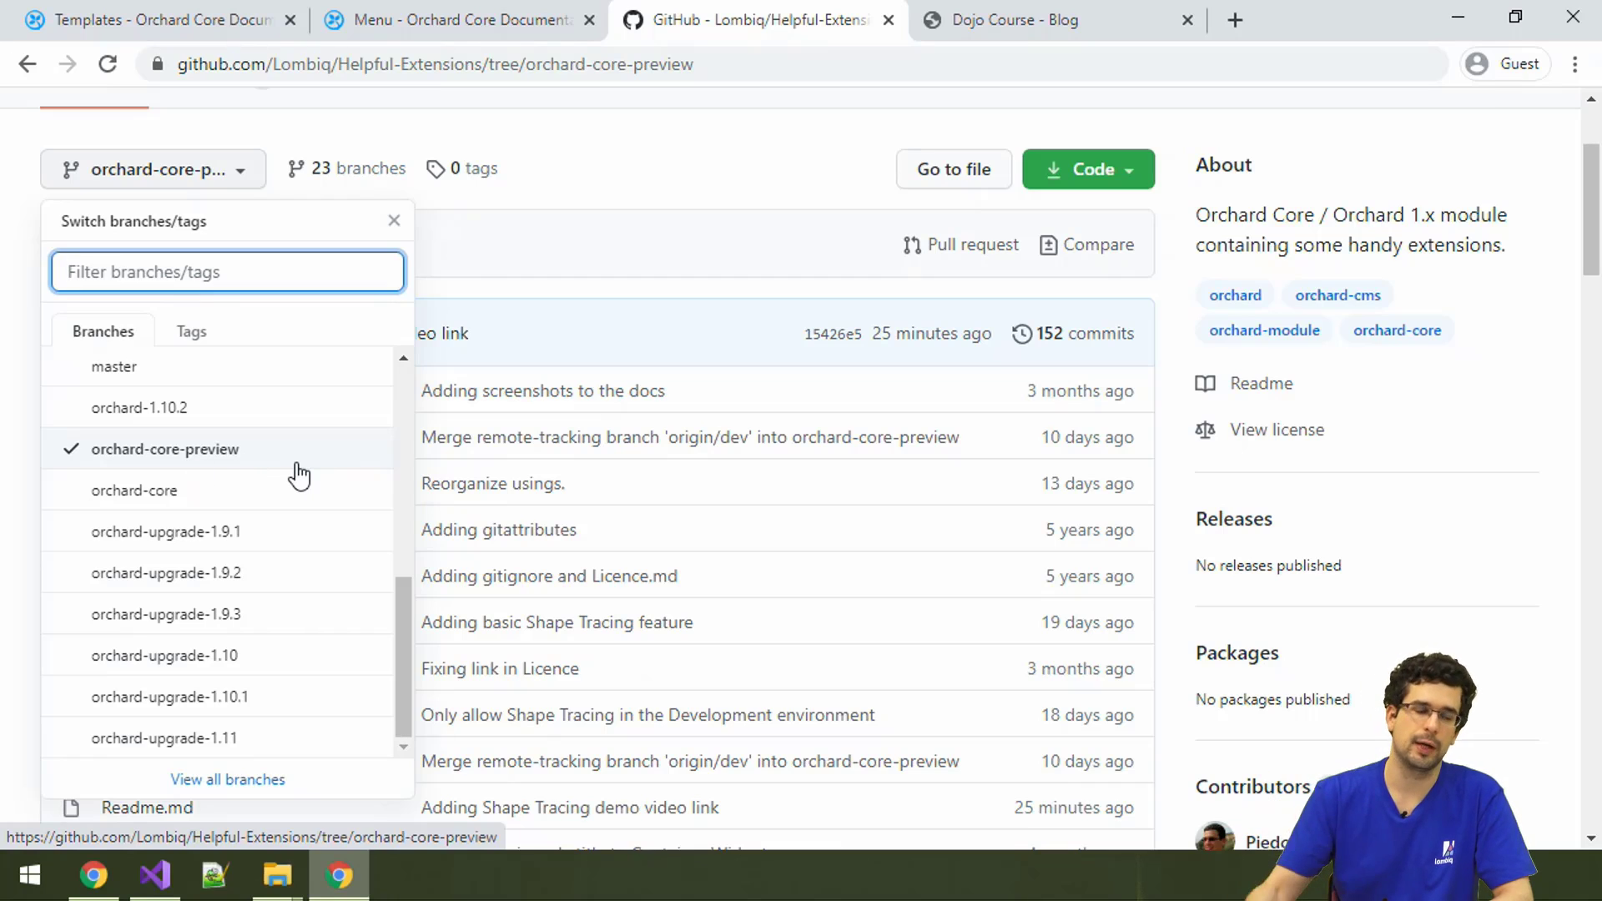
{"action": "left_click", "coordinate": [18, 541]}
{"action": "scroll", "coordinate": [312, 414], "scroll_direction": "down", "scroll_amount": 2}
{"action": "scroll", "coordinate": [313, 414], "scroll_direction": "down", "scroll_amount": 5}
{"action": "scroll", "coordinate": [312, 414], "scroll_direction": "down", "scroll_amount": 2}
{"action": "scroll", "coordinate": [312, 415], "scroll_direction": "down", "scroll_amount": 6}
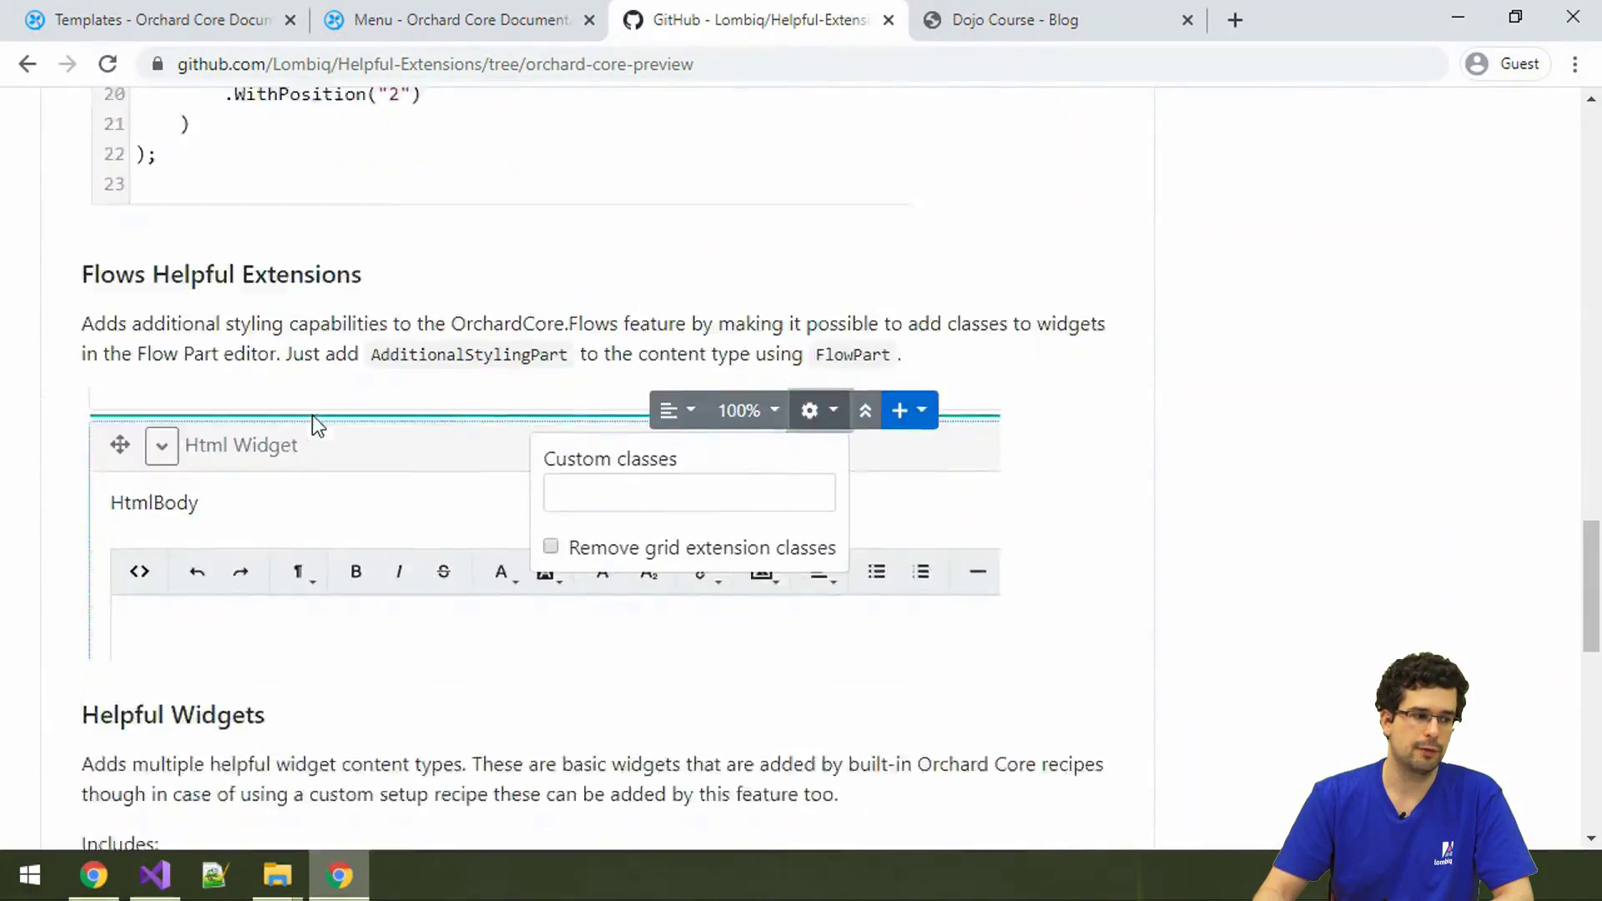
{"action": "scroll", "coordinate": [314, 418], "scroll_direction": "down", "scroll_amount": 2}
{"action": "scroll", "coordinate": [313, 425], "scroll_direction": "down", "scroll_amount": 3}
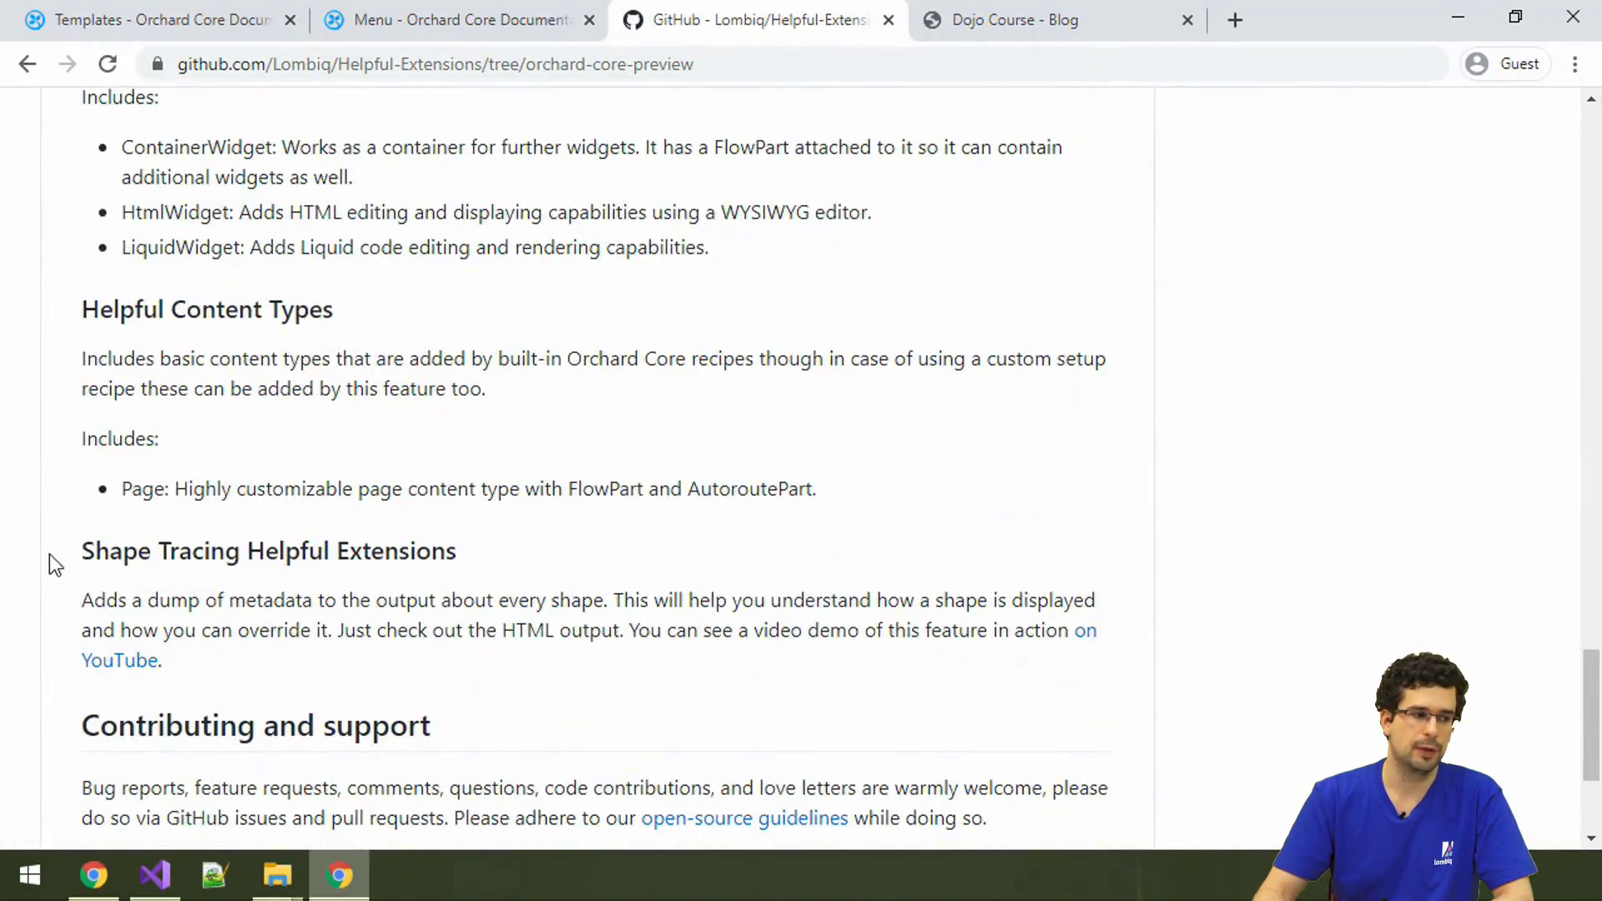
{"action": "mouse_move", "coordinate": [270, 551]}
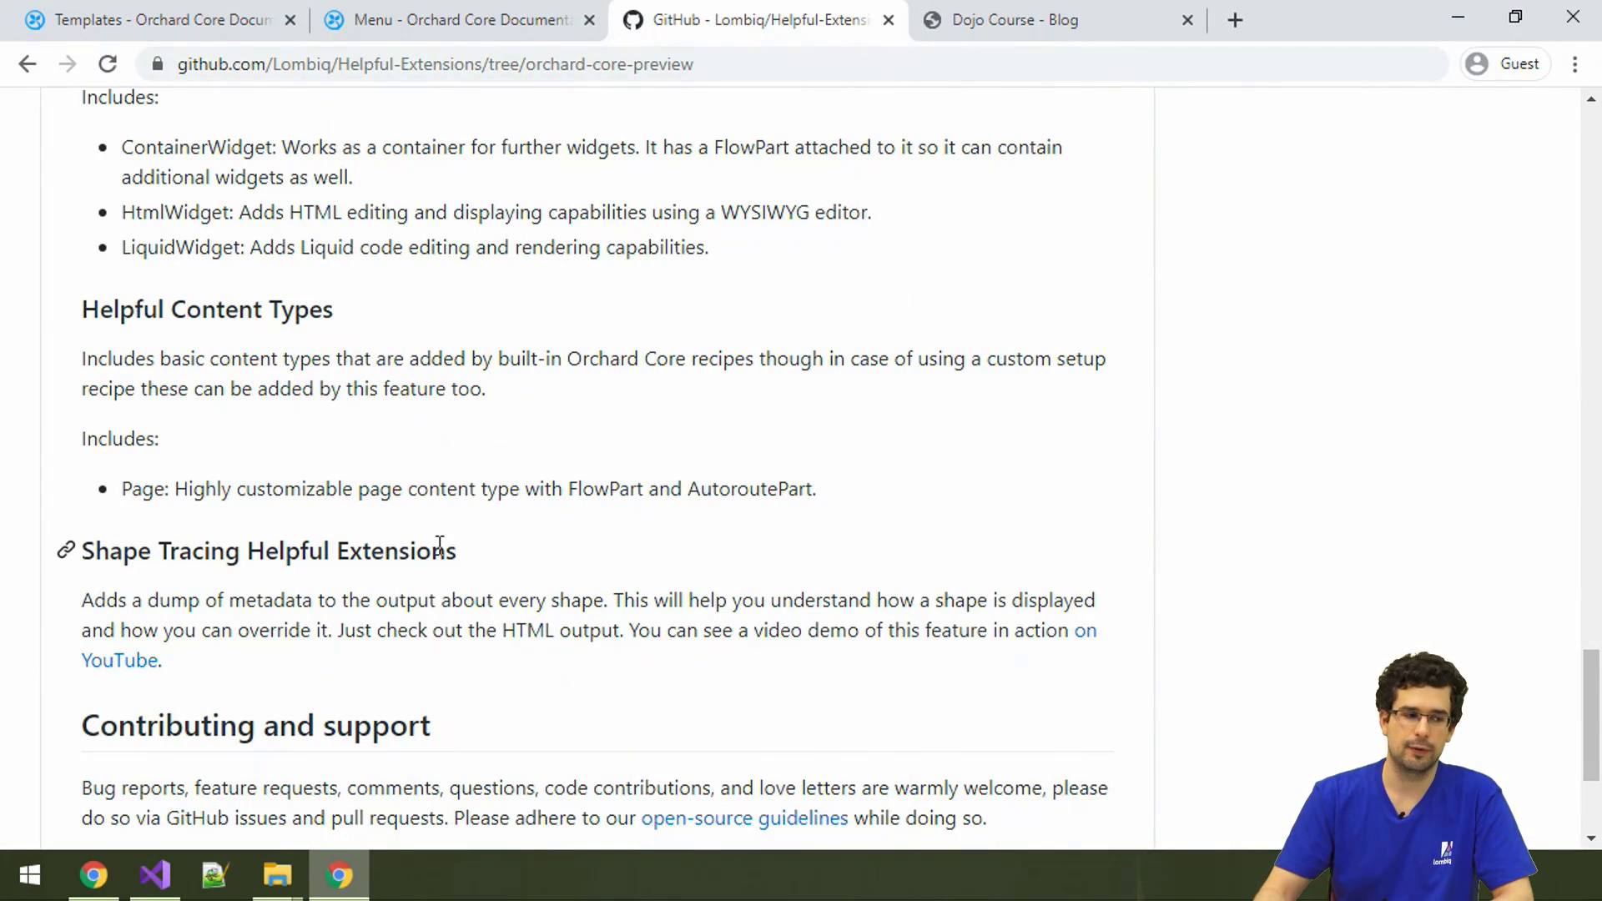
{"action": "middle_click", "coordinate": [119, 660]}
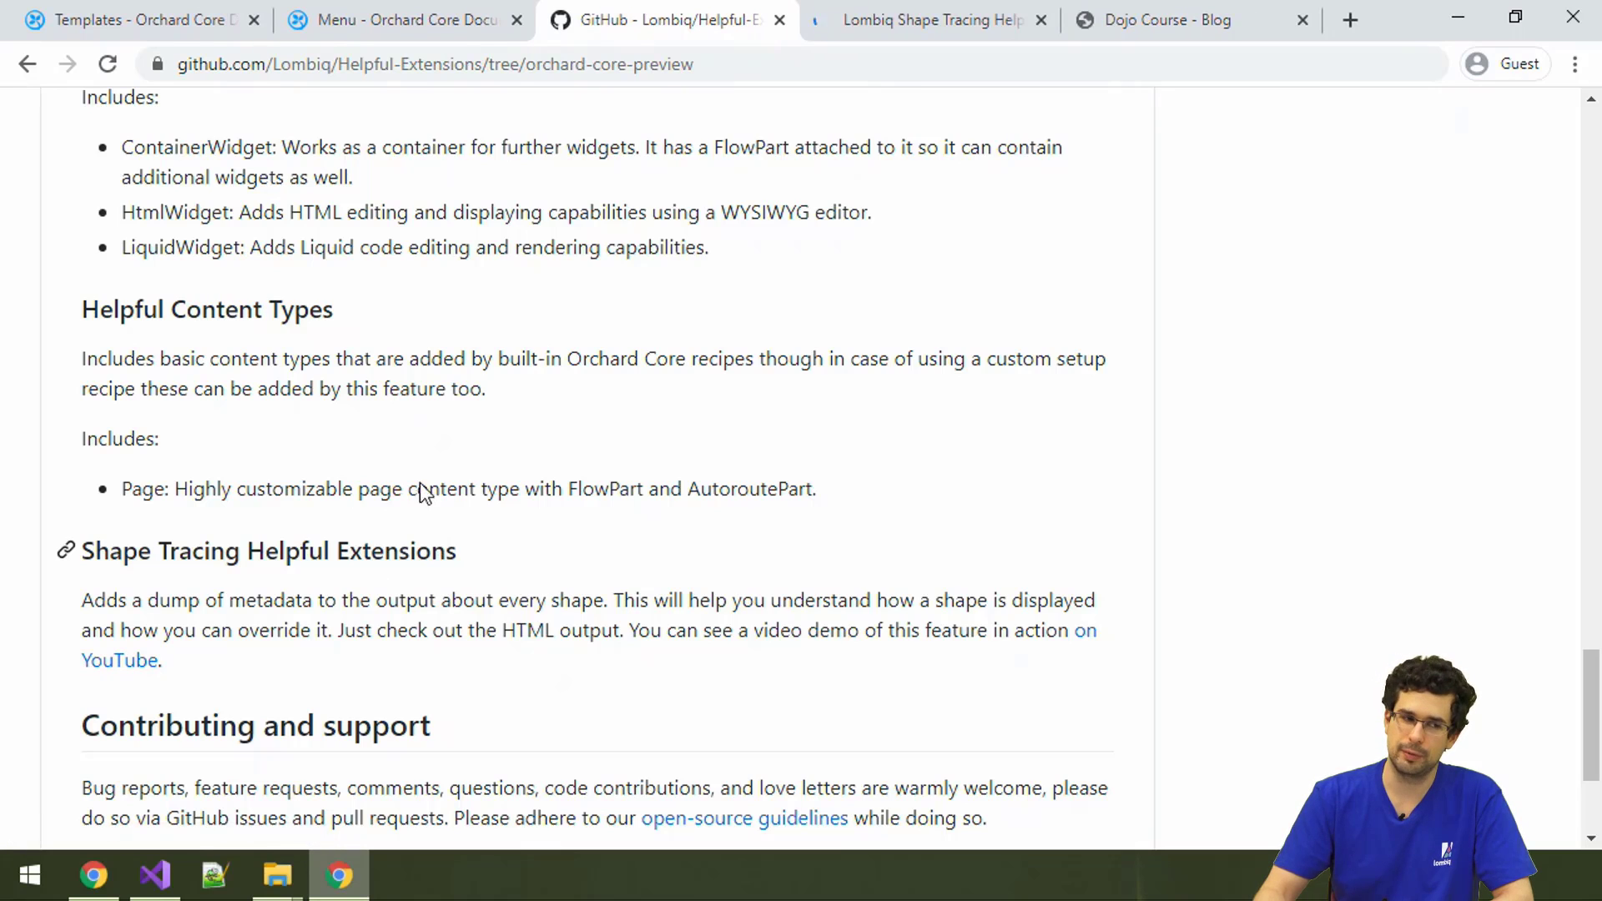
- Play the Shape Tracing demo in Theater mode, seeking to about 1:25, then 2:16, and pause at 2:28
{"action": "left_click", "coordinate": [839, 19]}
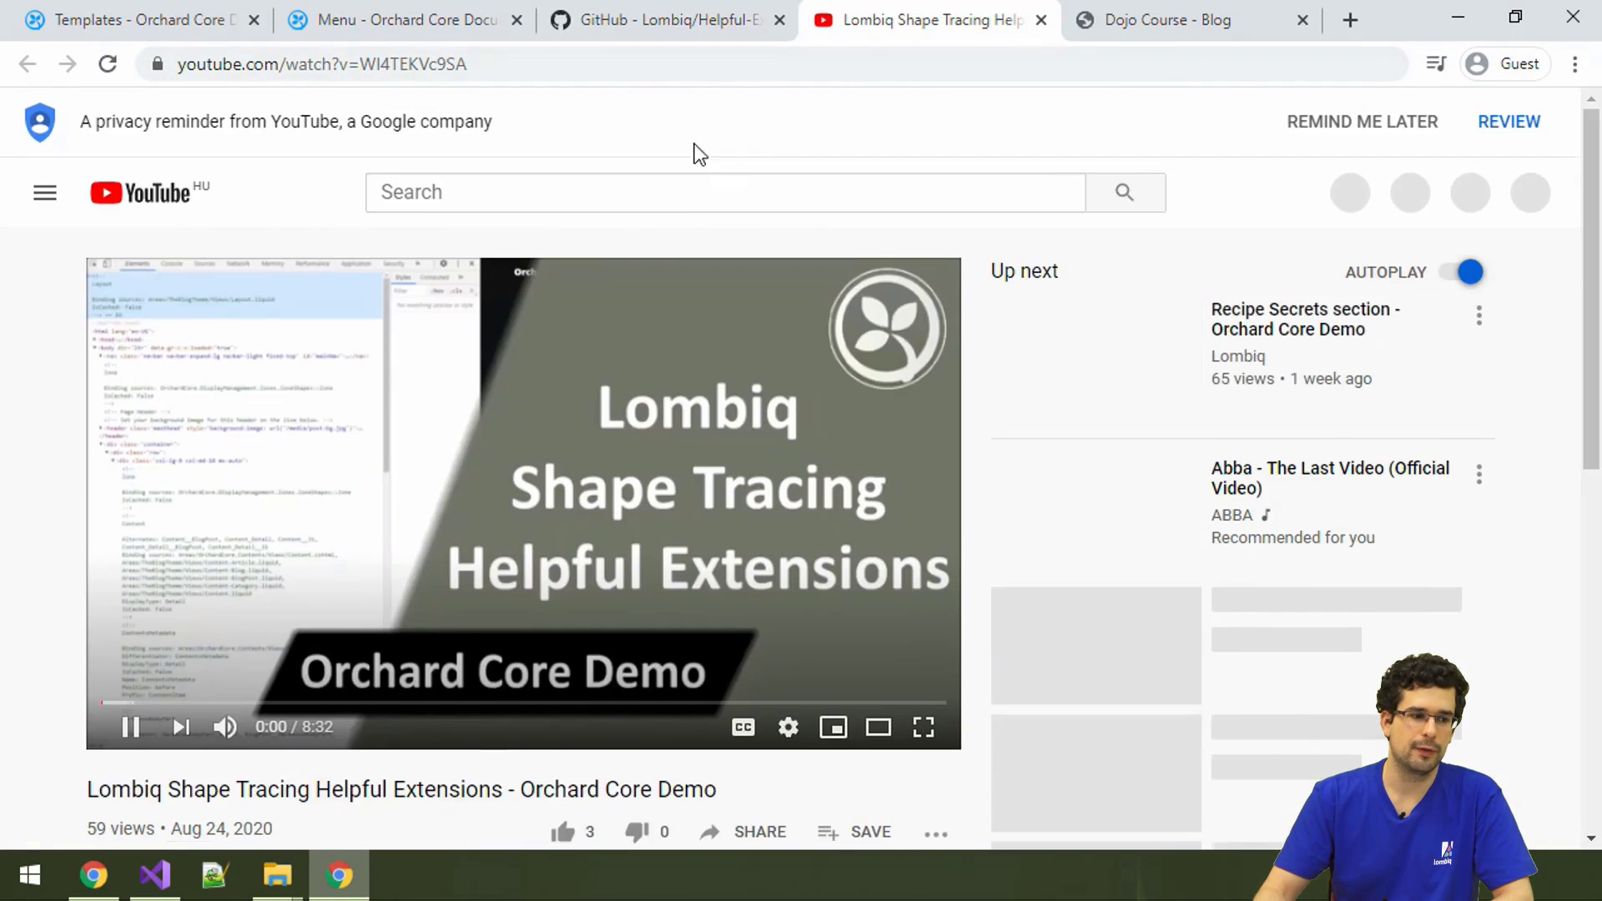
{"action": "left_click", "coordinate": [875, 735]}
{"action": "left_click", "coordinate": [274, 781]}
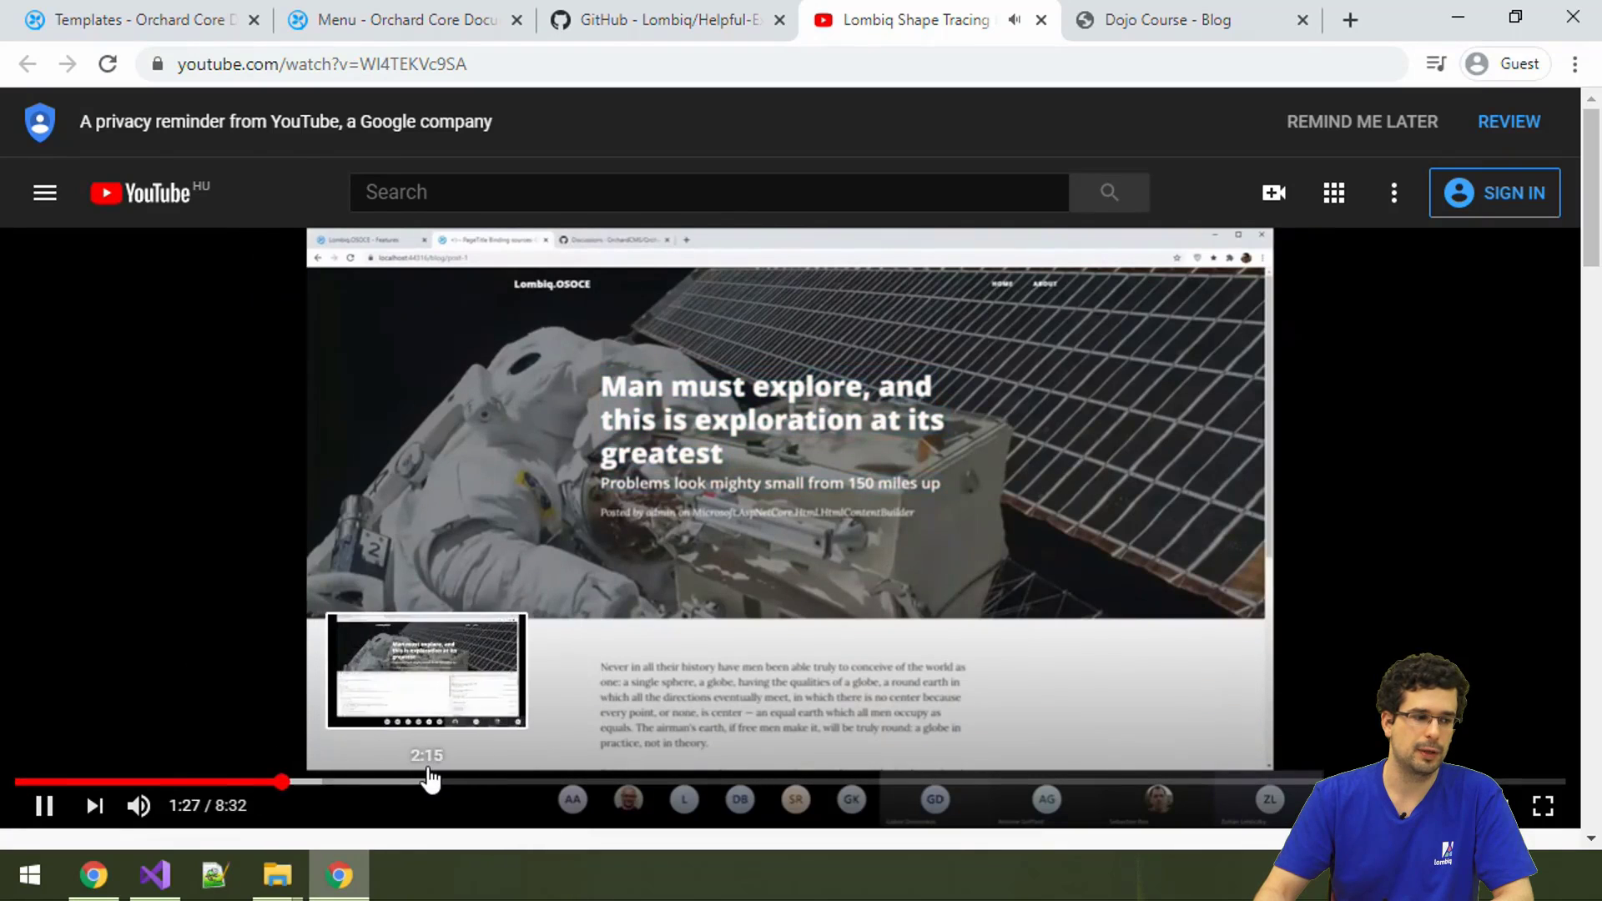
{"action": "left_click", "coordinate": [428, 781]}
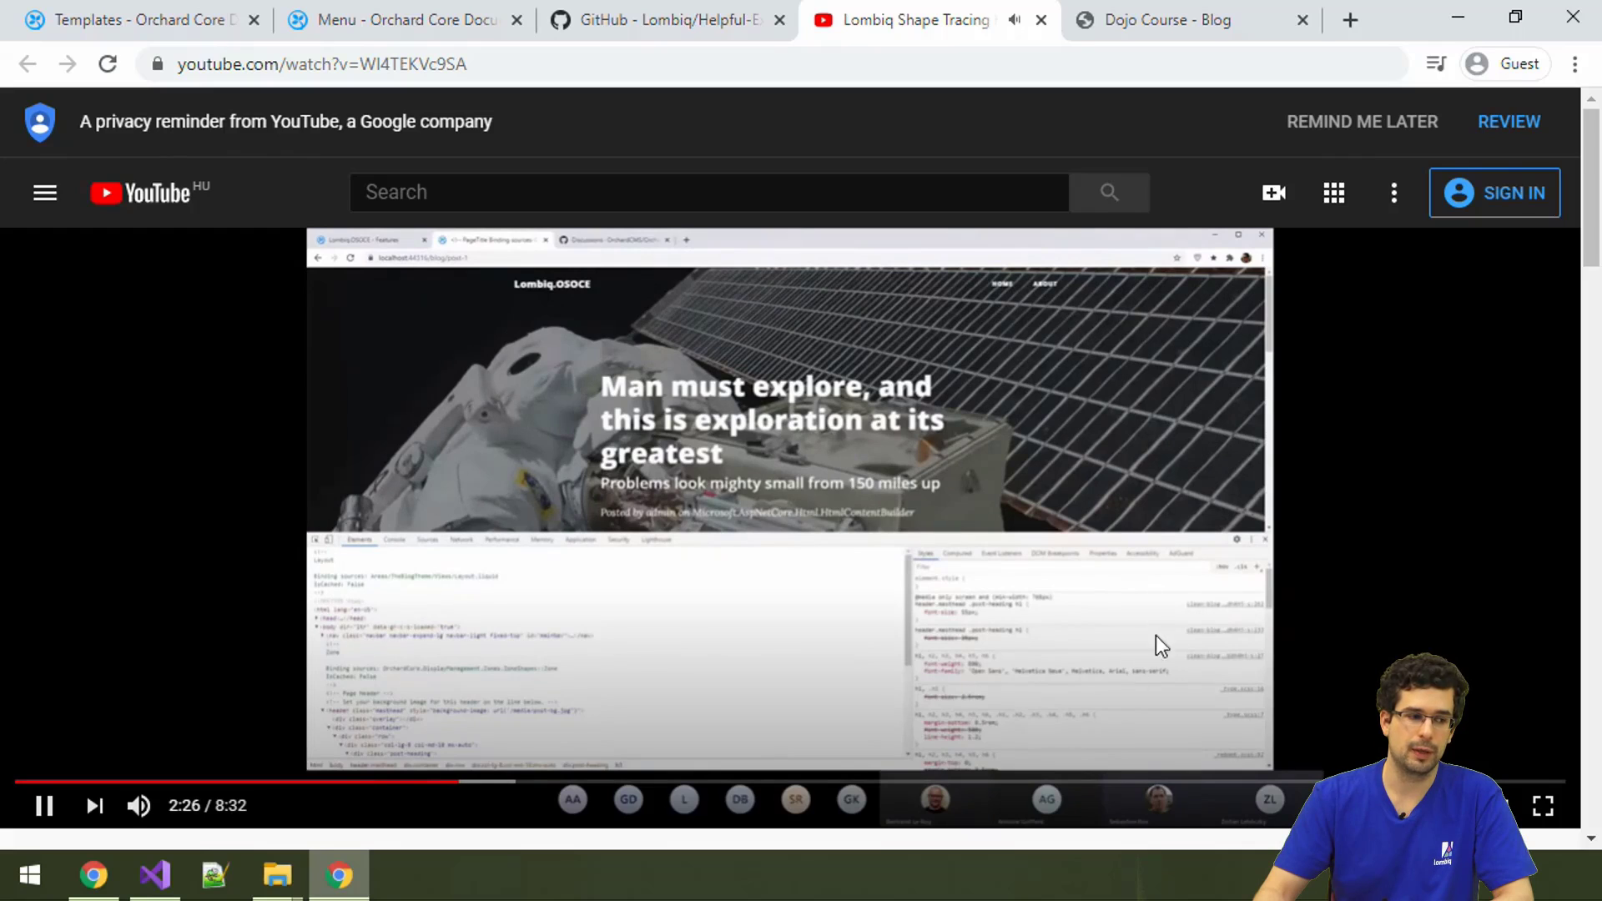
{"action": "left_click", "coordinate": [1116, 648]}
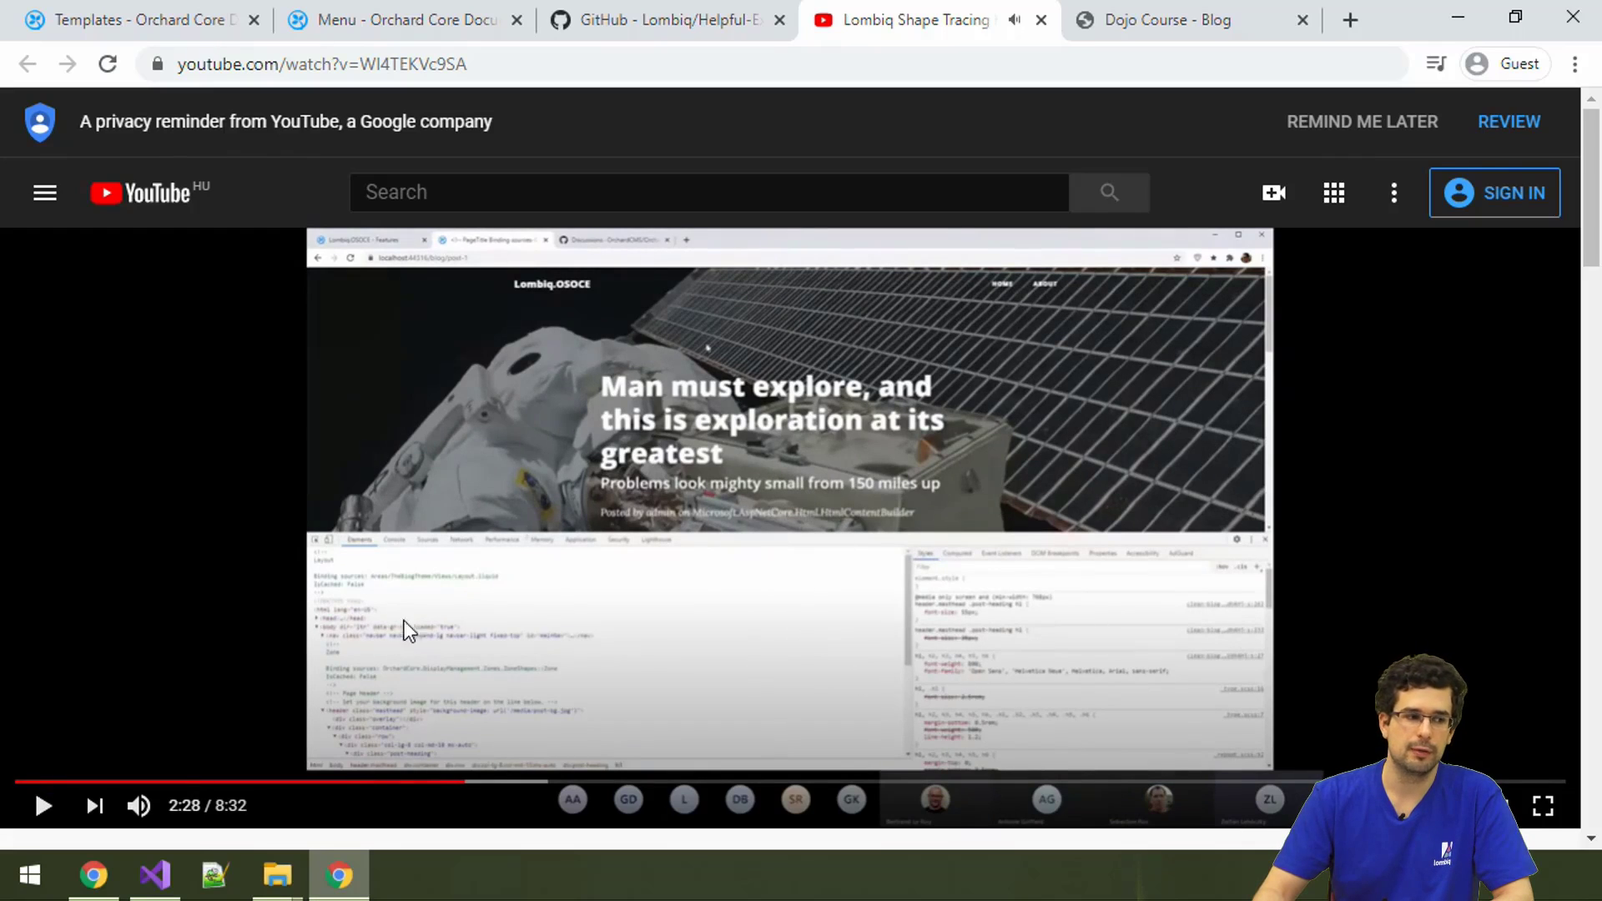